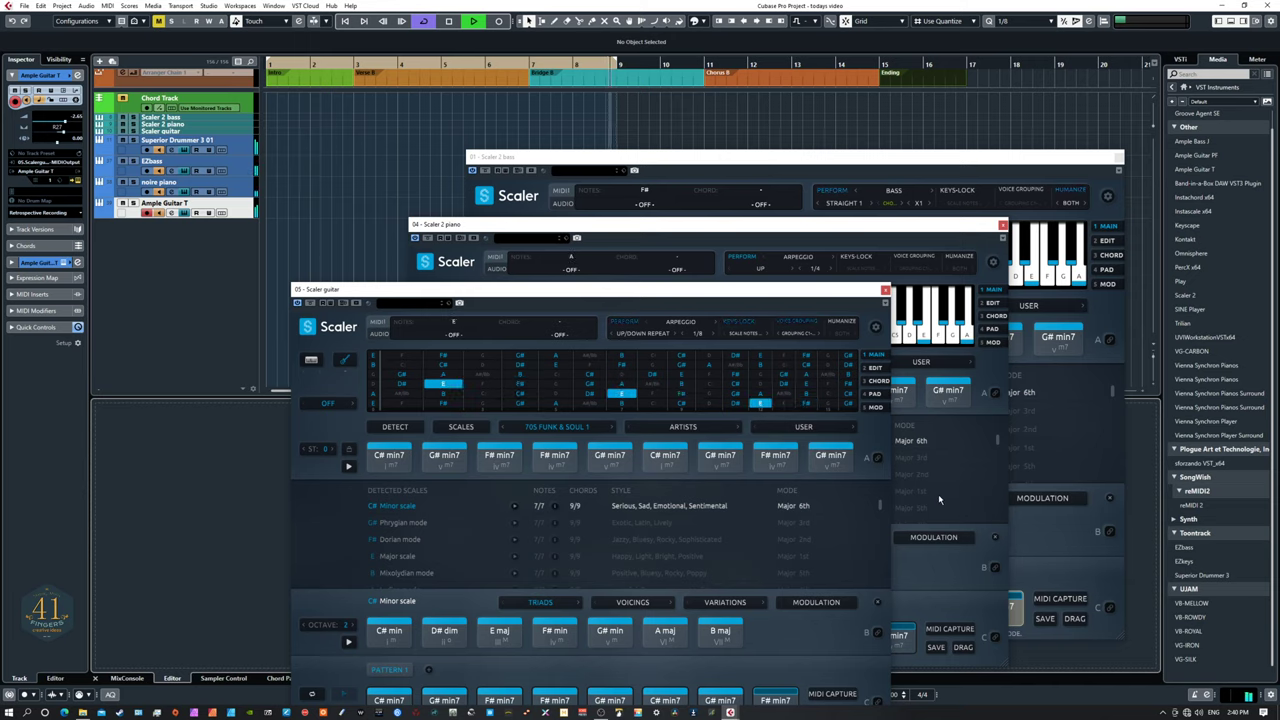
Stop playback and show the EZbass, noire piano and Ample Guitar T instrument tracks by selecting each in turn.
key("space")
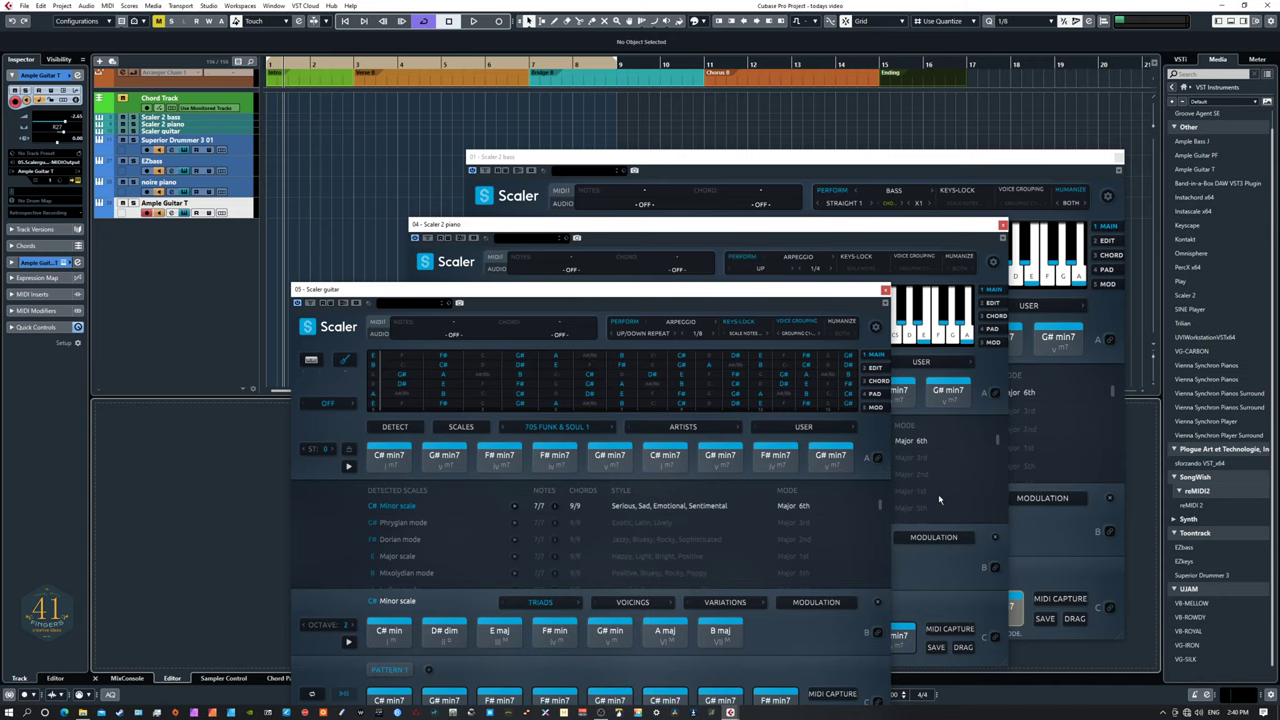
left_click(235, 168)
left_click(238, 186)
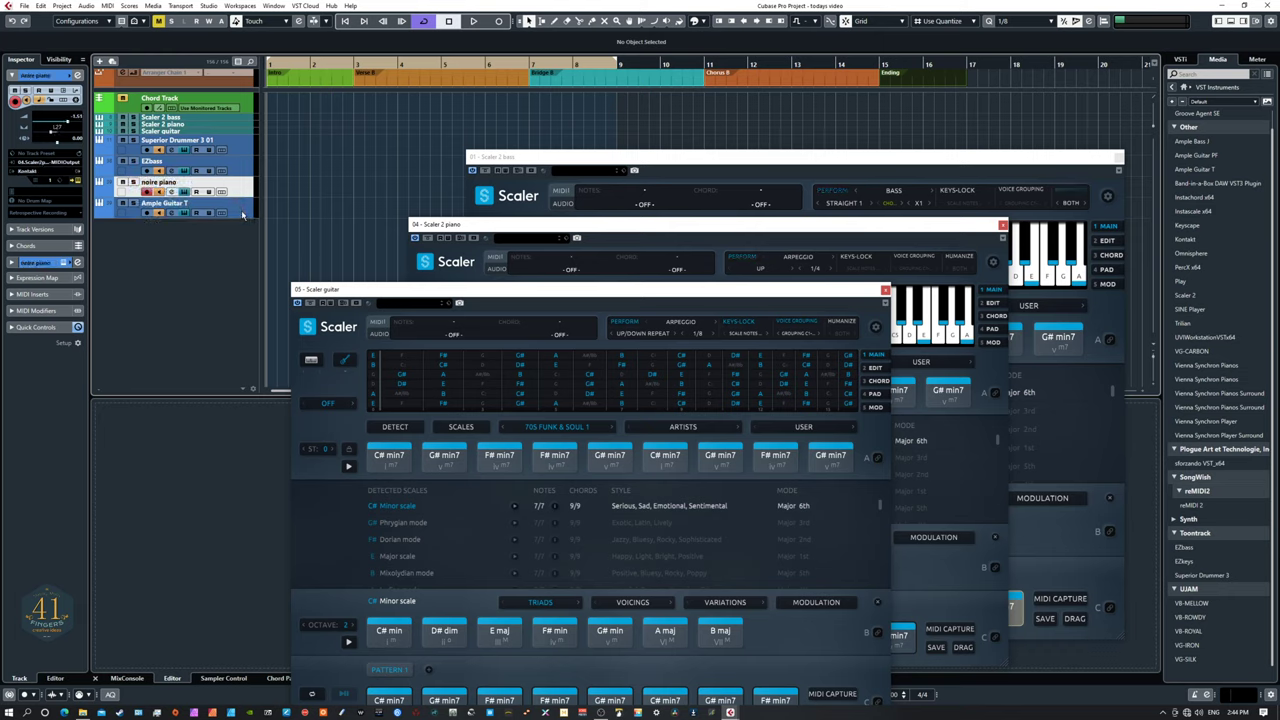
left_click(239, 213)
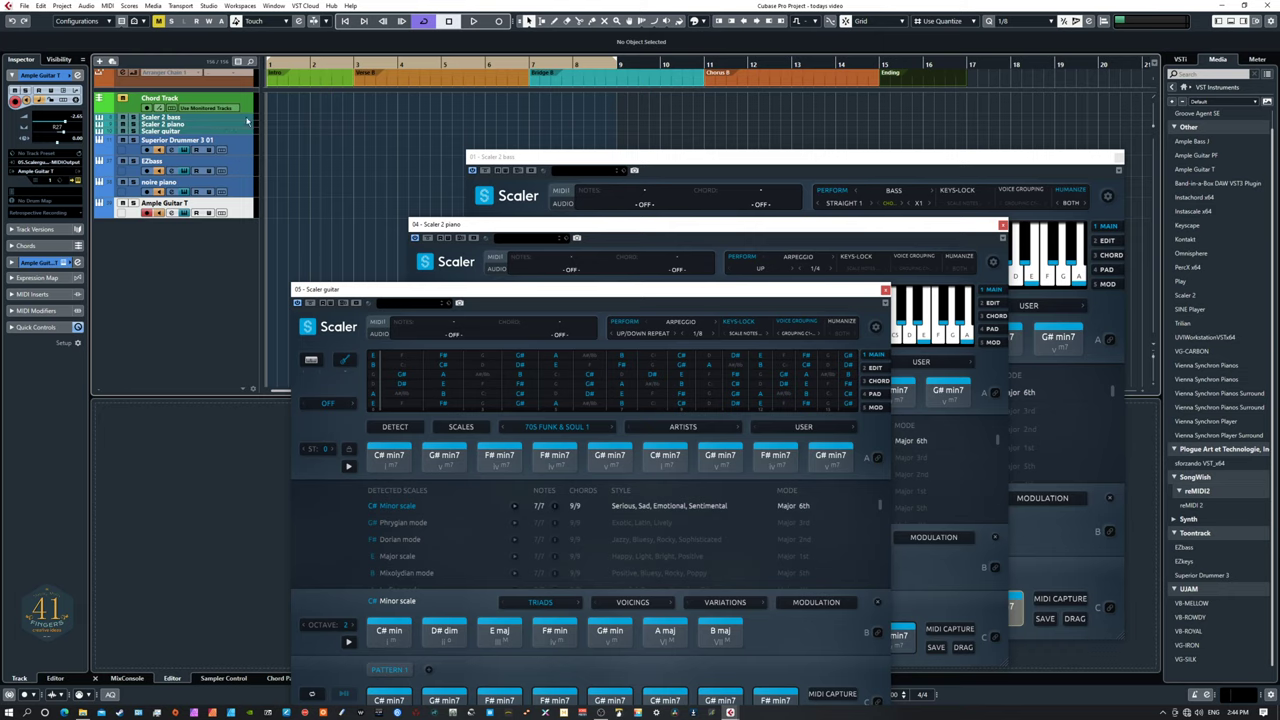
Show the Scaler 2 bass, Scaler 2 piano and Scaler guitar tracks by selecting each in turn.
left_click(246, 118)
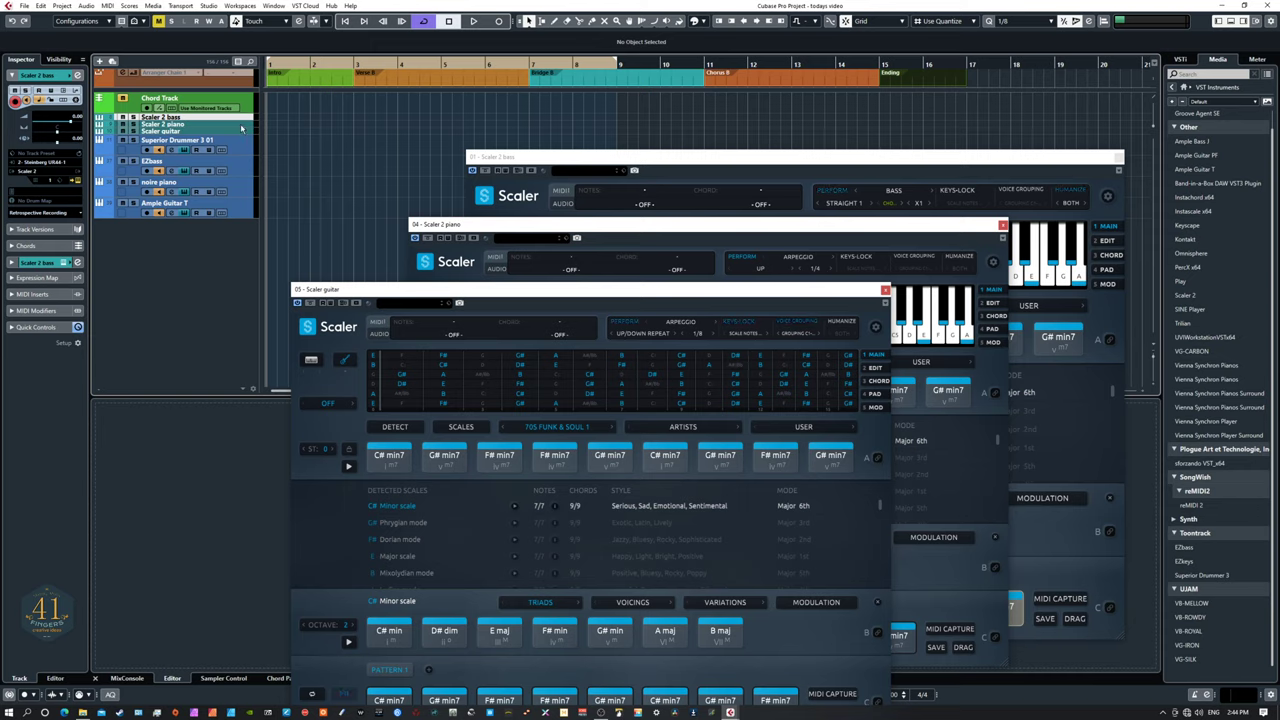
left_click(246, 125)
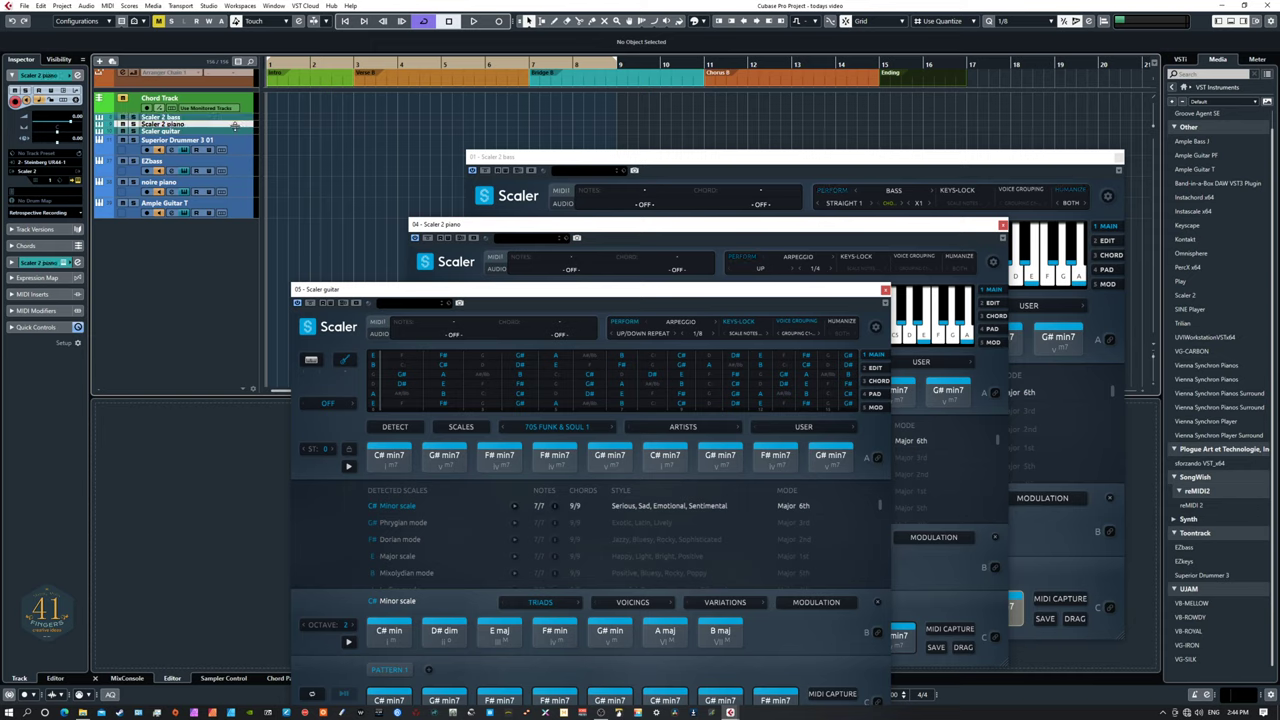
left_click(246, 131)
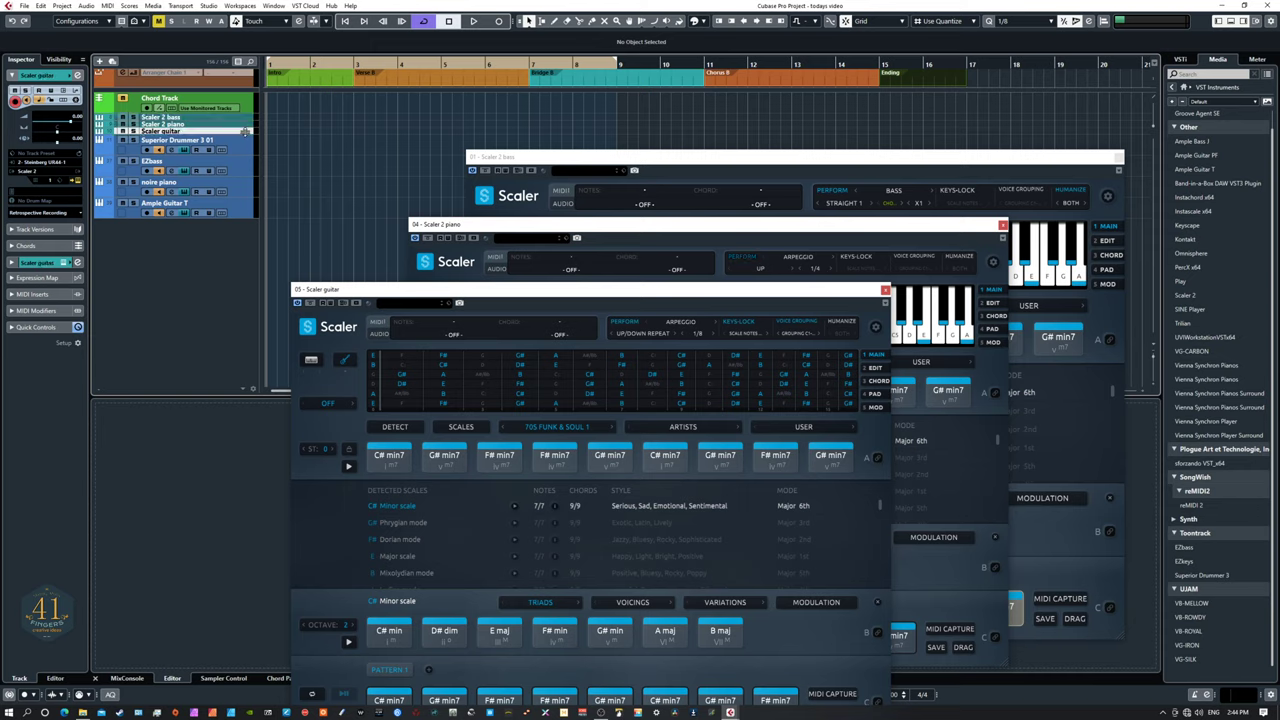
Examine the MIDI input routing of the EZbass, noire piano and Ample Guitar T tracks, including the sources available to EZbass.
left_click(244, 170)
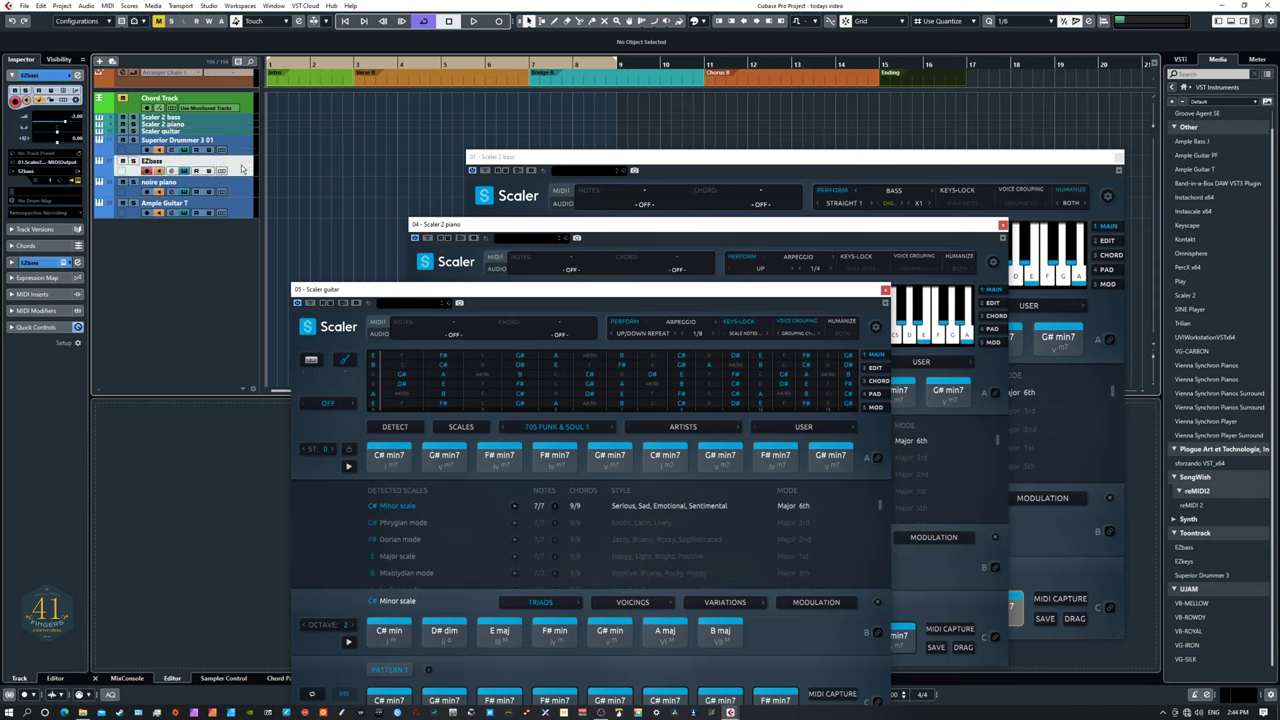
left_click(46, 163)
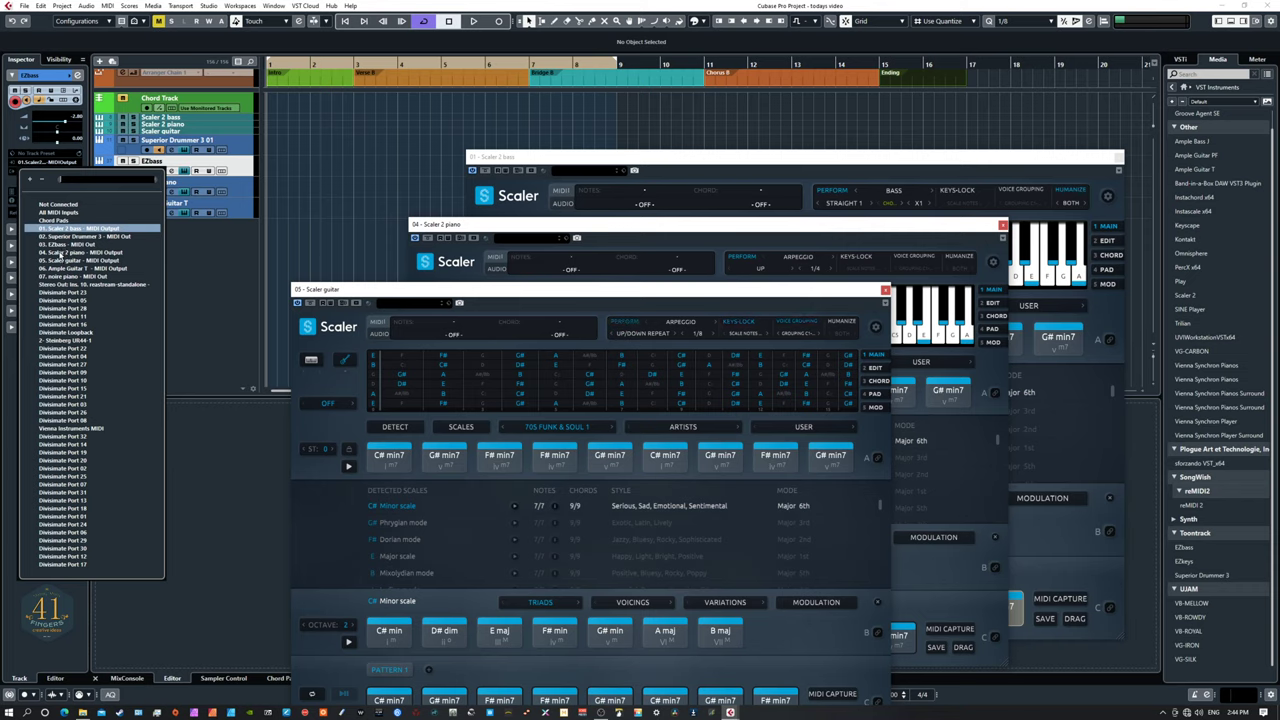
left_click(232, 187)
left_click(230, 209)
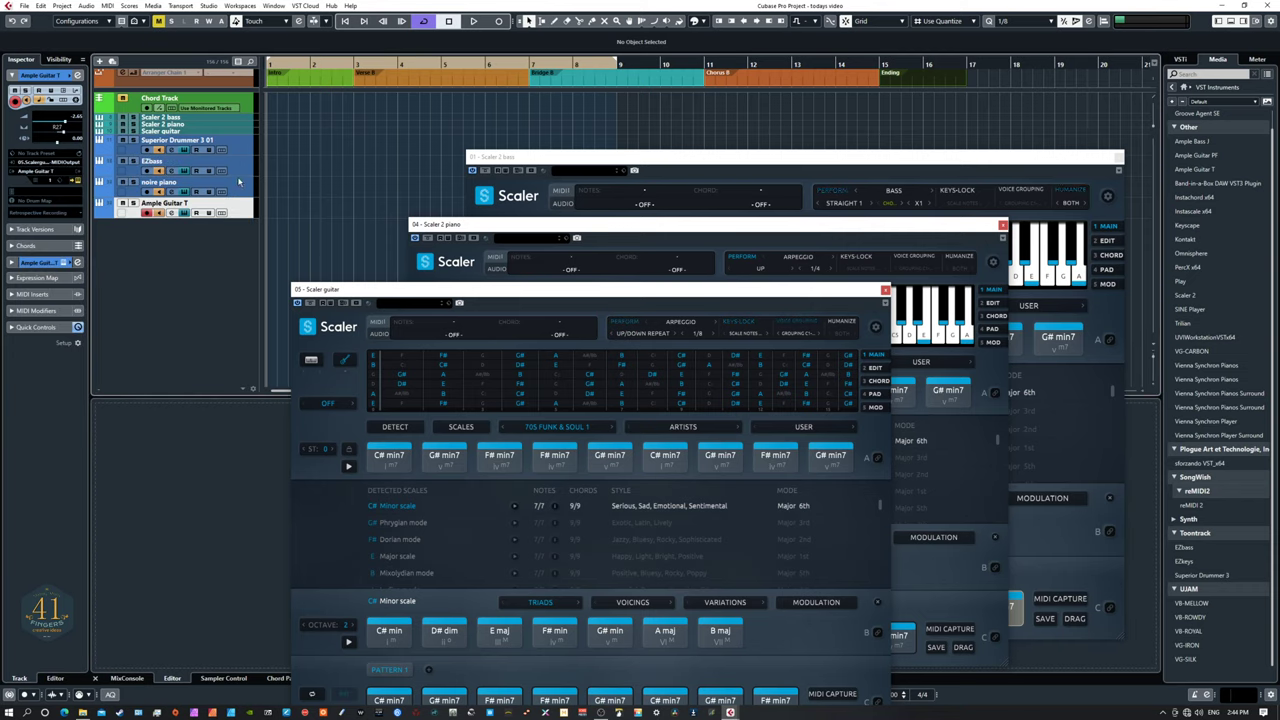
left_click(250, 168)
left_click(68, 162)
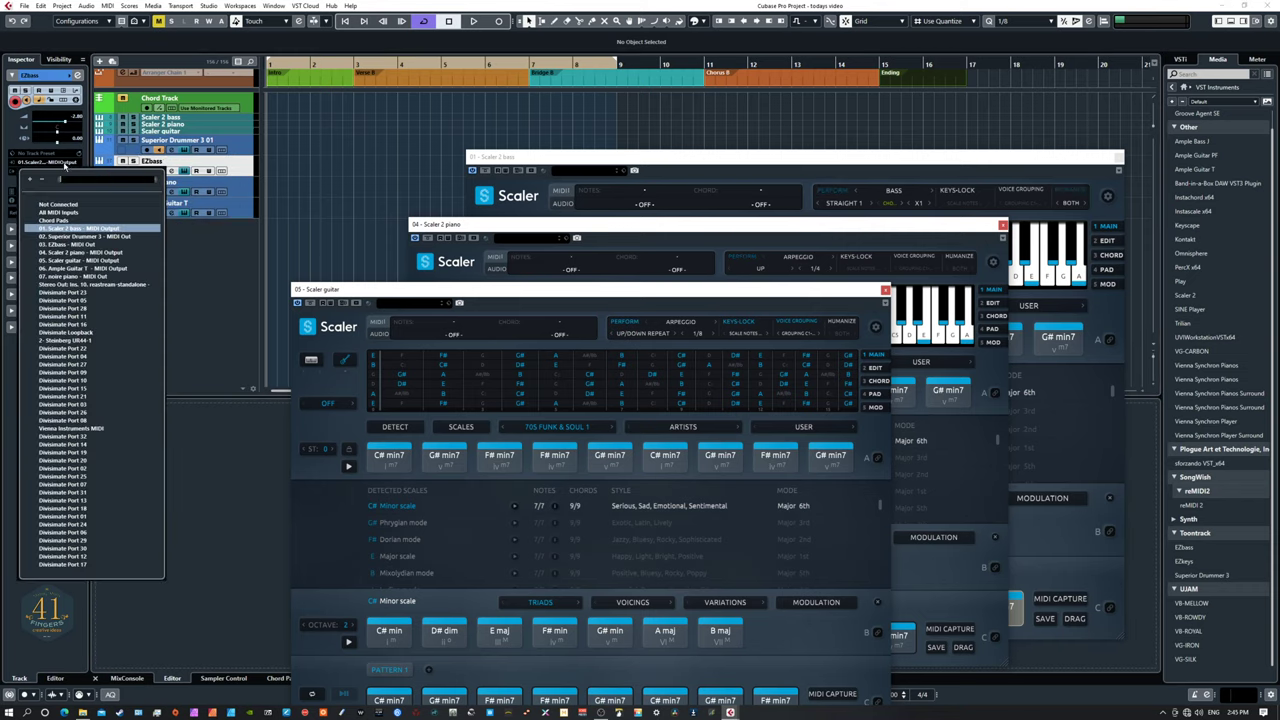
left_click(240, 188)
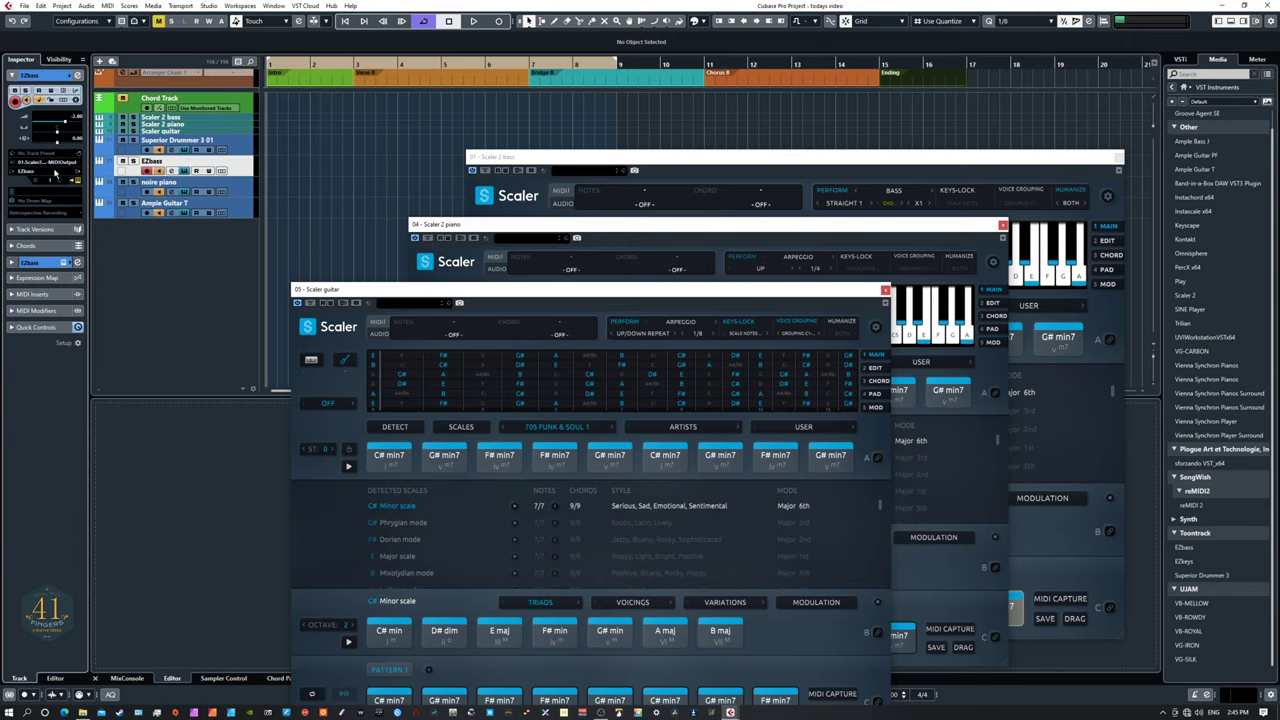
left_click(52, 162)
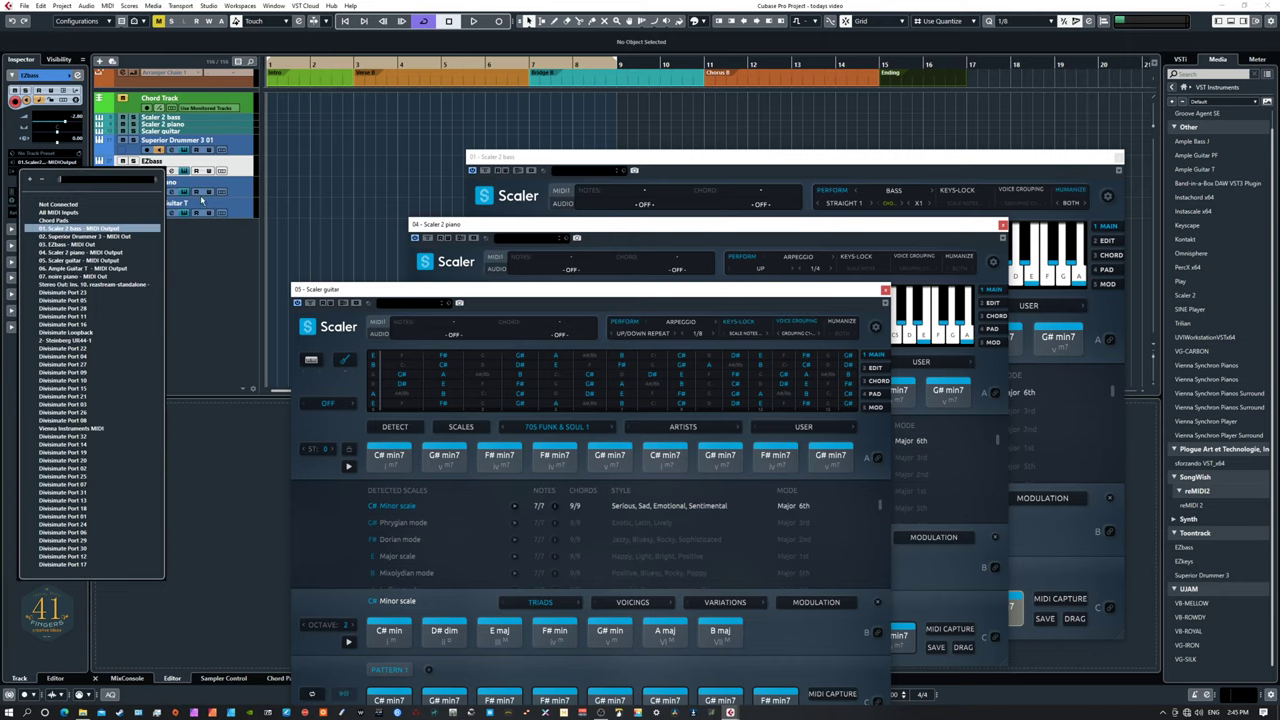
left_click(242, 191)
left_click(242, 210)
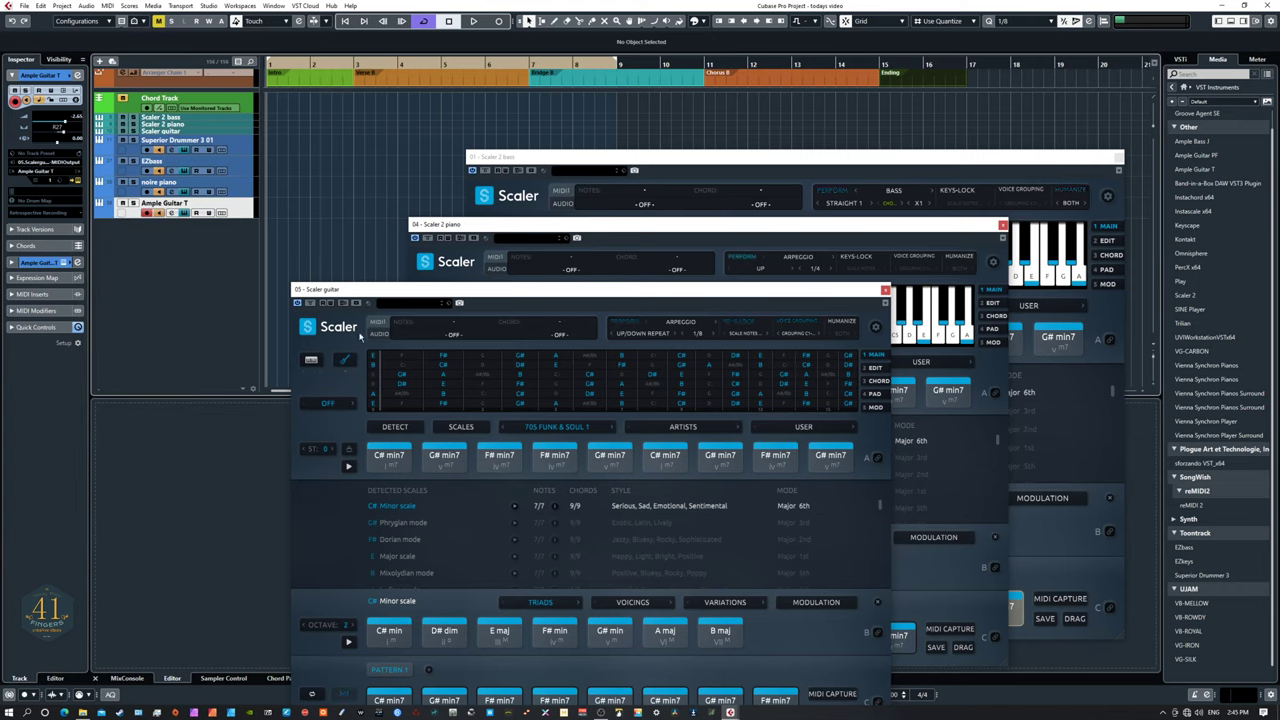
Examine the Sync options in the Scaler guitar instance and close them without syncing.
mouse_move(407, 294)
left_mouse_down()
mouse_move(359, 294)
mouse_move(489, 297)
mouse_move(430, 291)
left_mouse_up()
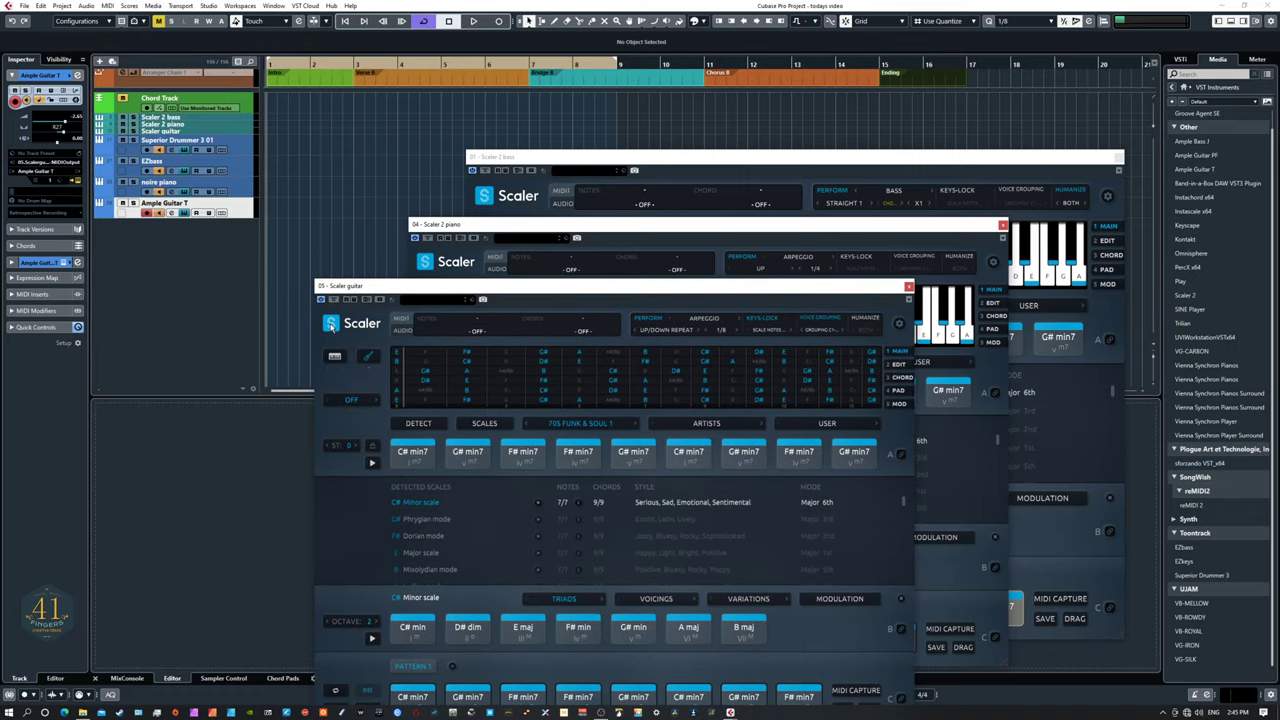
left_click(350, 323)
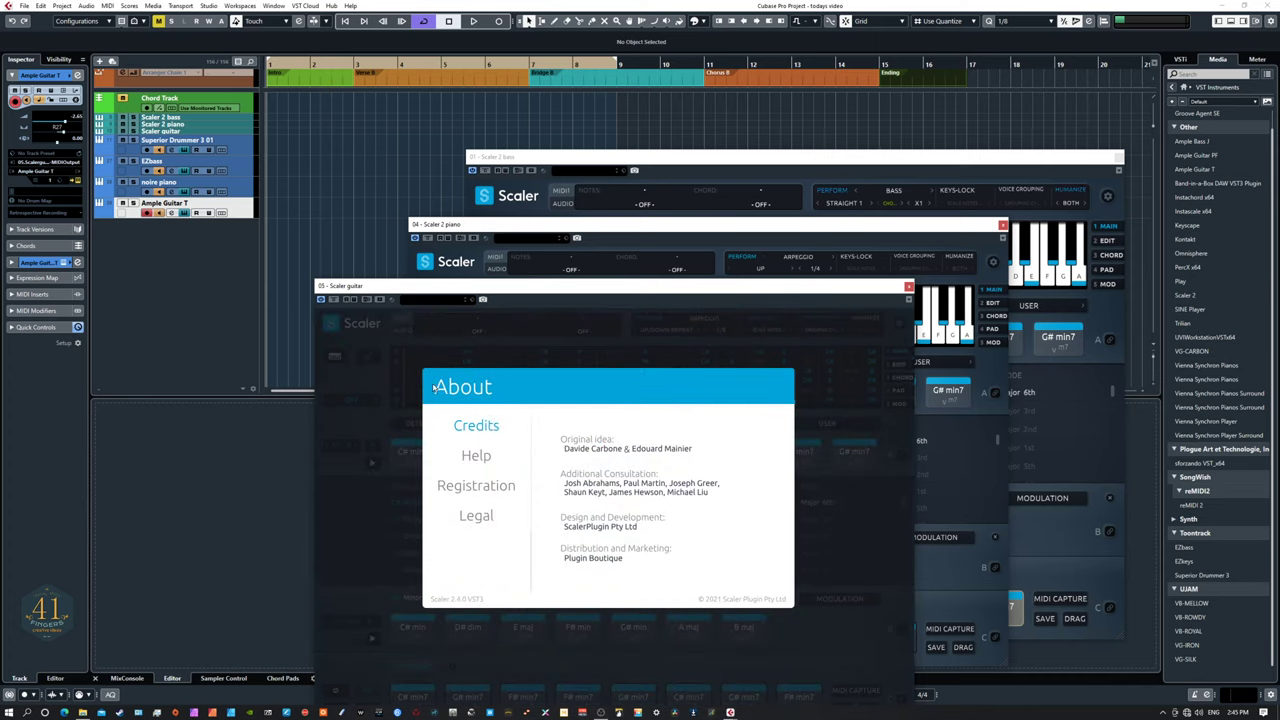
left_click(361, 380)
left_click(331, 323)
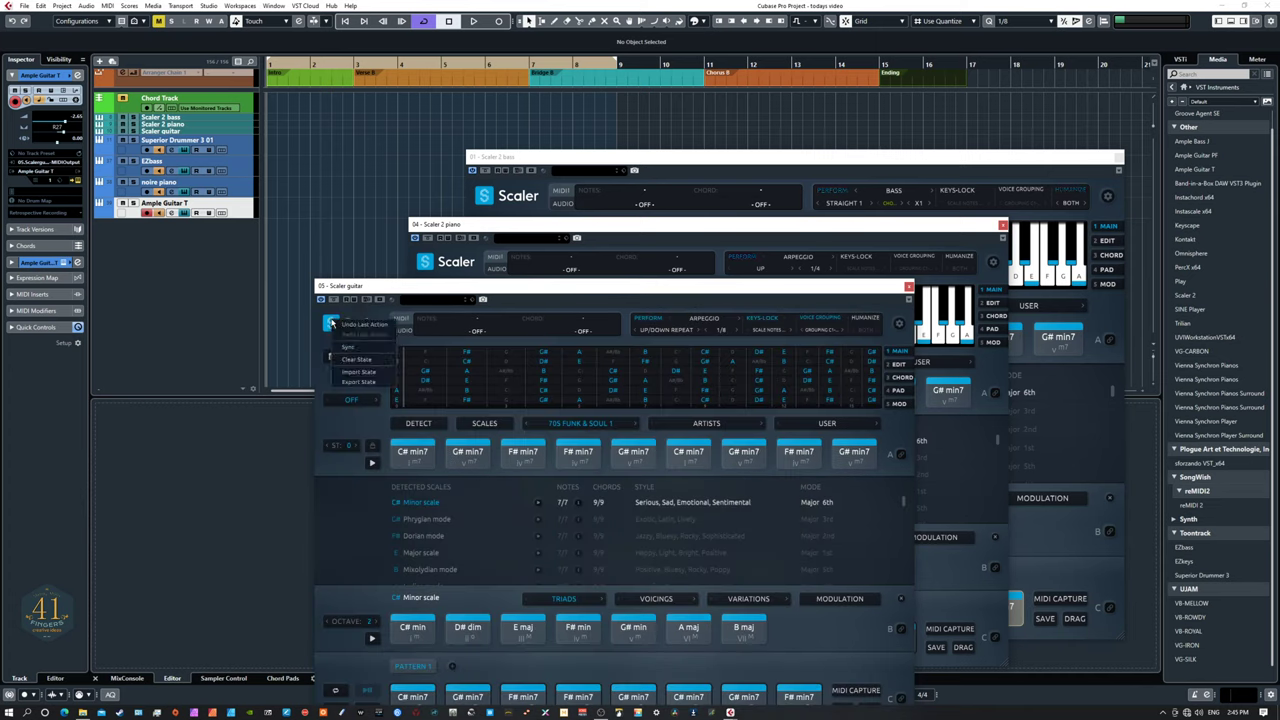
left_click(348, 347)
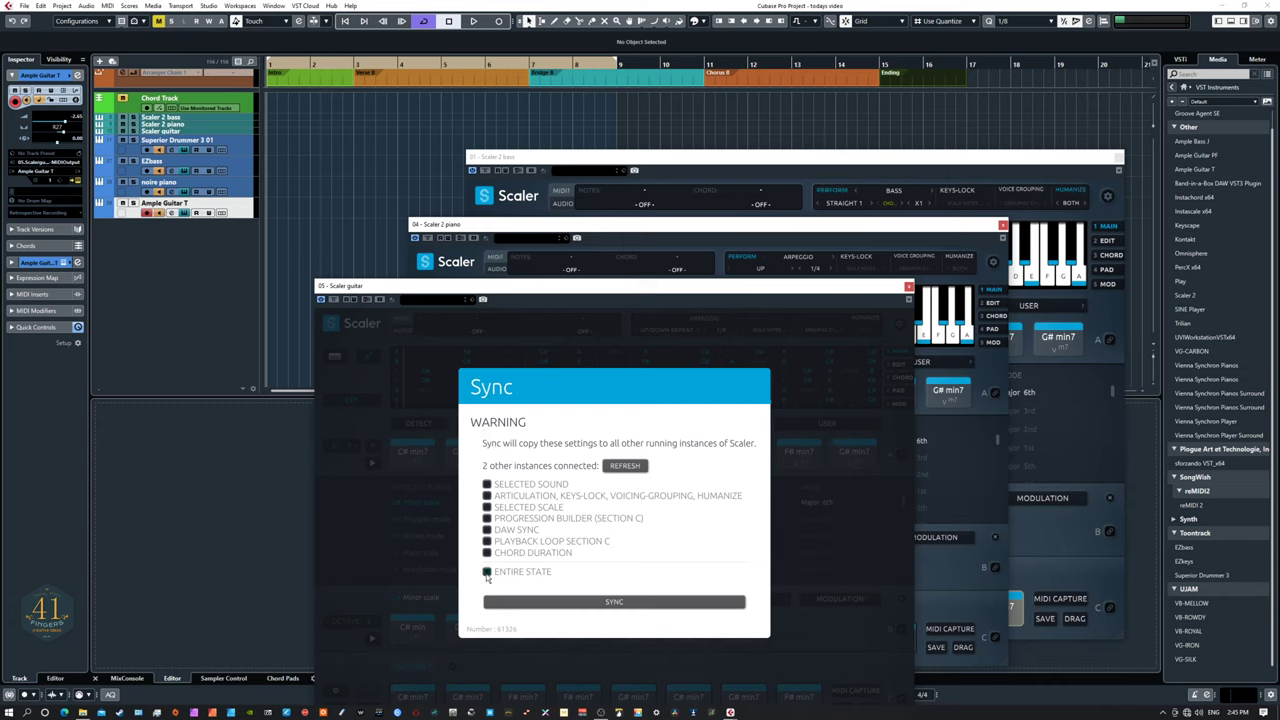
left_click(359, 384)
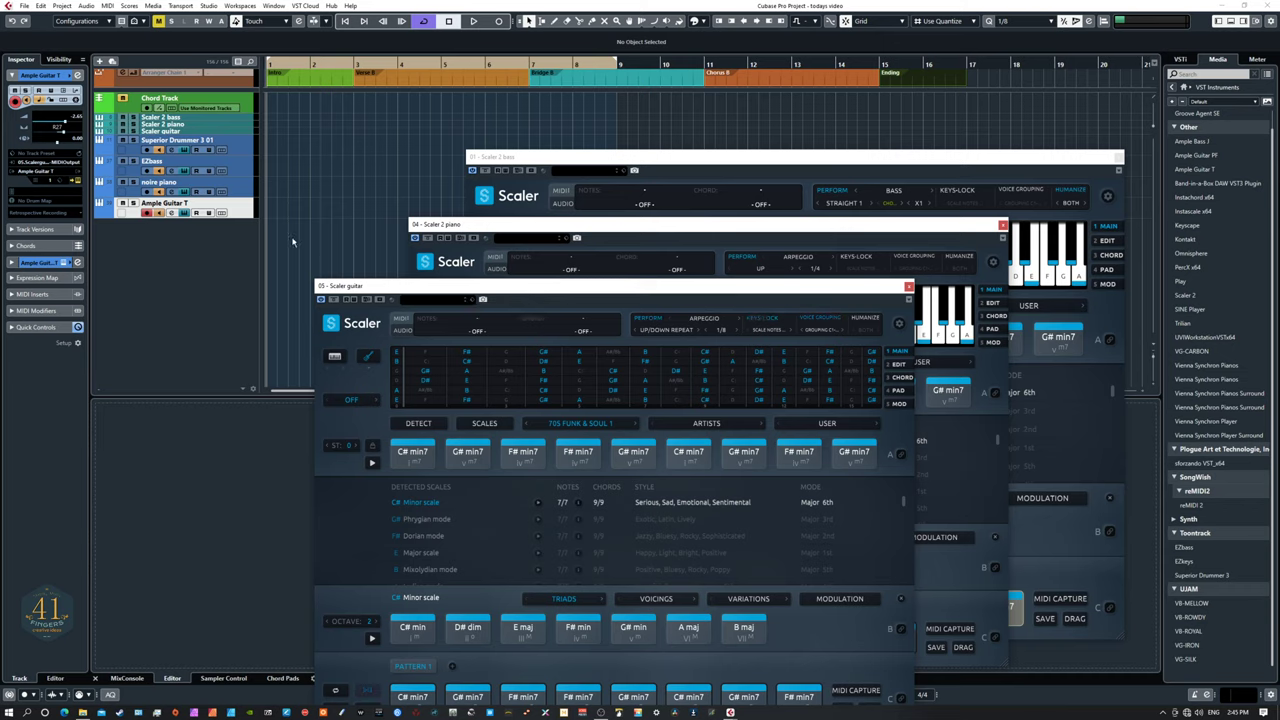
Solo the Ample Guitar T track and play it briefly with its instrument window open.
left_click(135, 210)
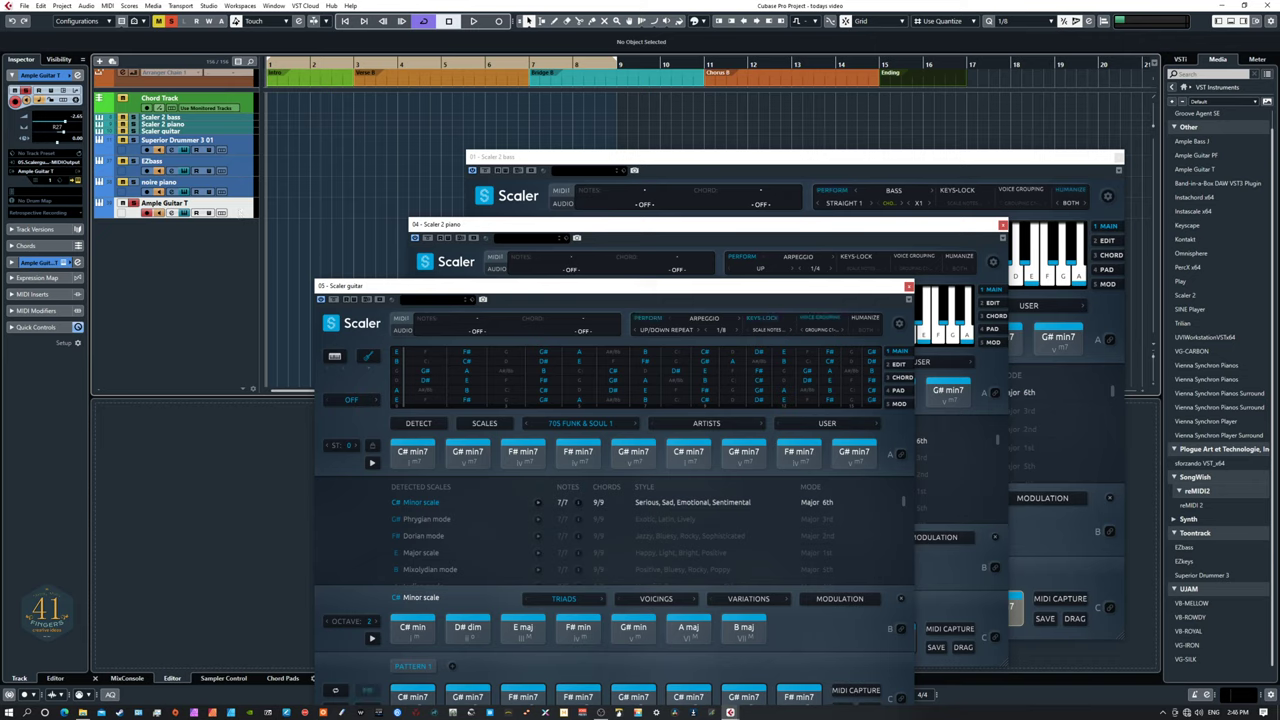
left_click_drag(1, 303, 650, 349)
key("space")
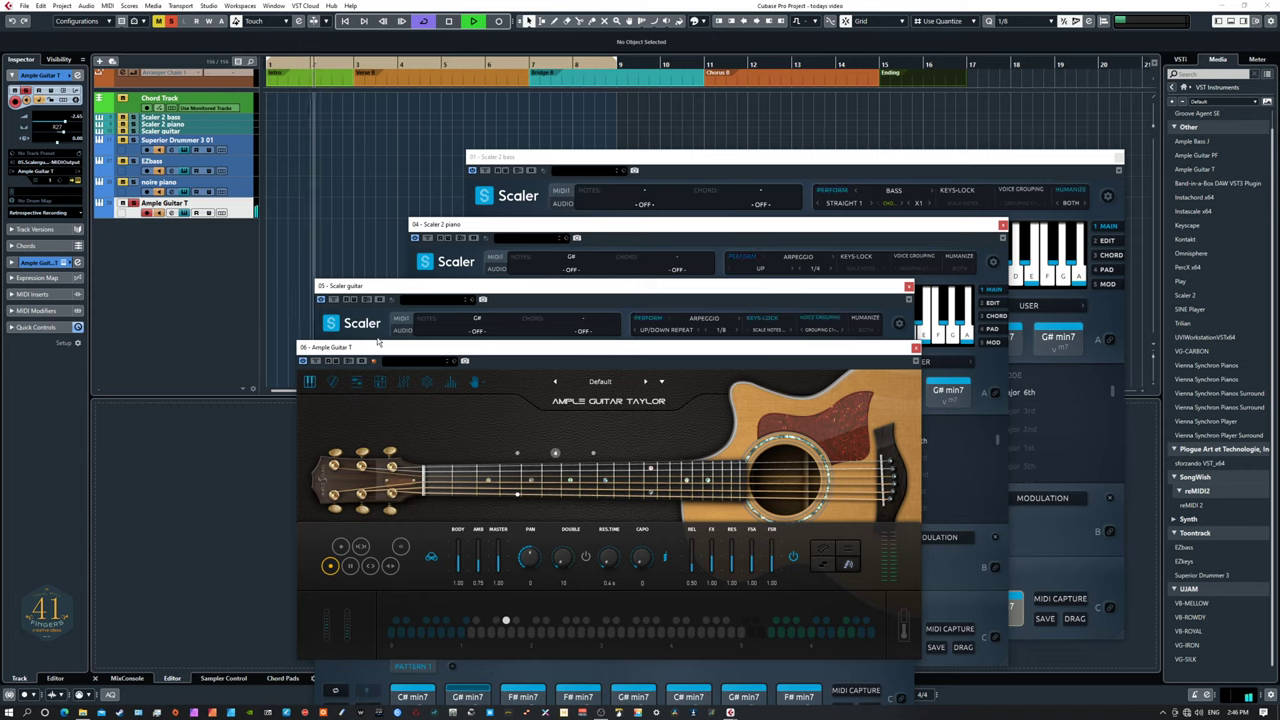
left_click_drag(398, 347, 276, 330)
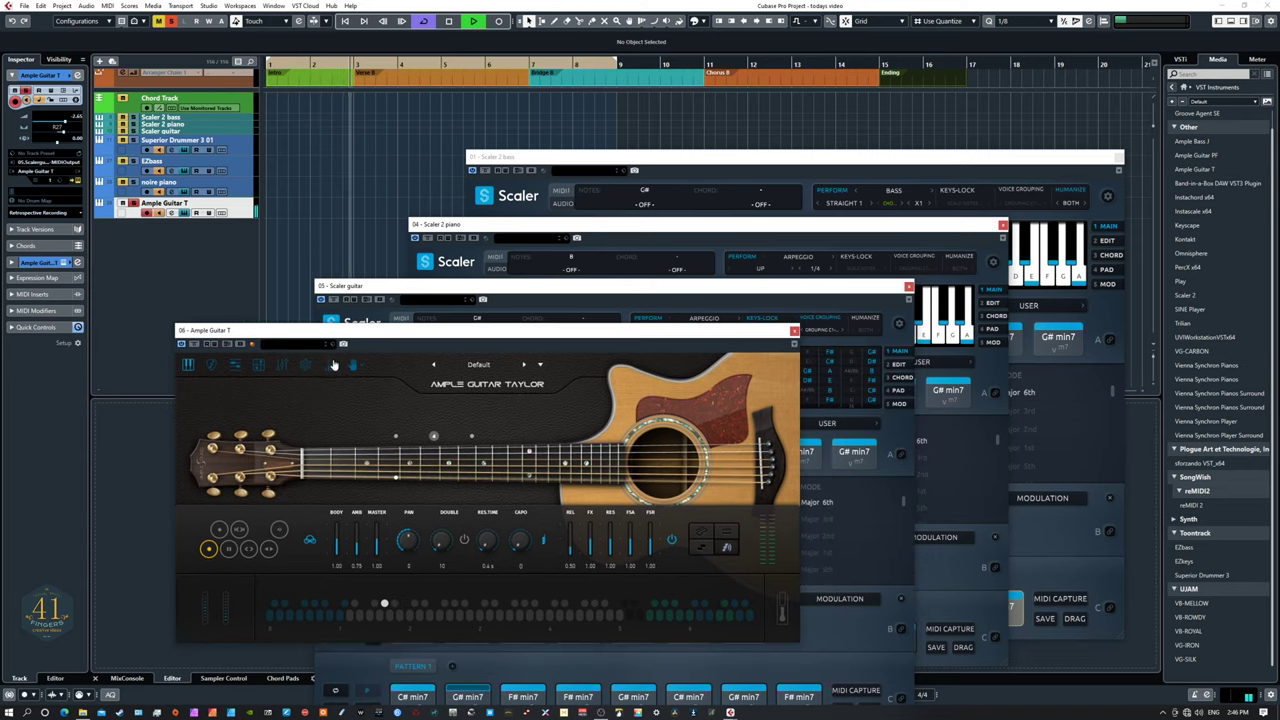
key("space")
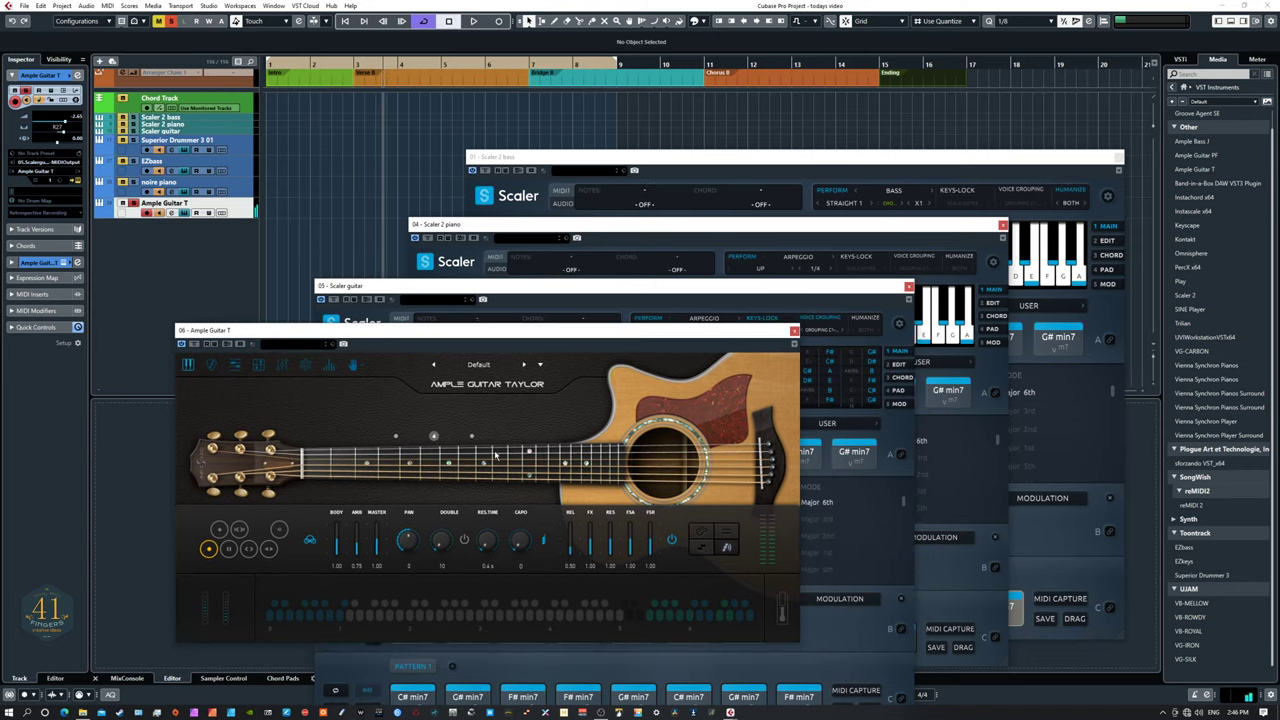
View the Fingering Default pattern in Ample Guitar T and return to its main controls.
left_click(234, 366)
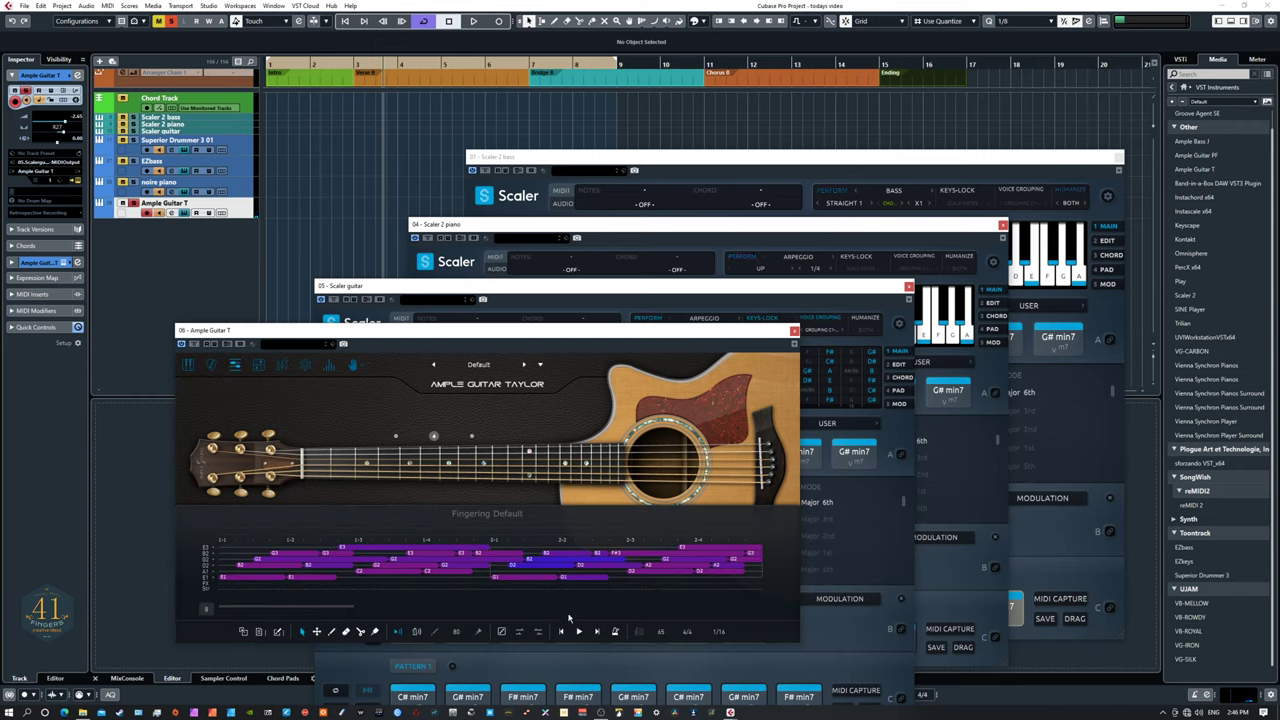
left_click(187, 364)
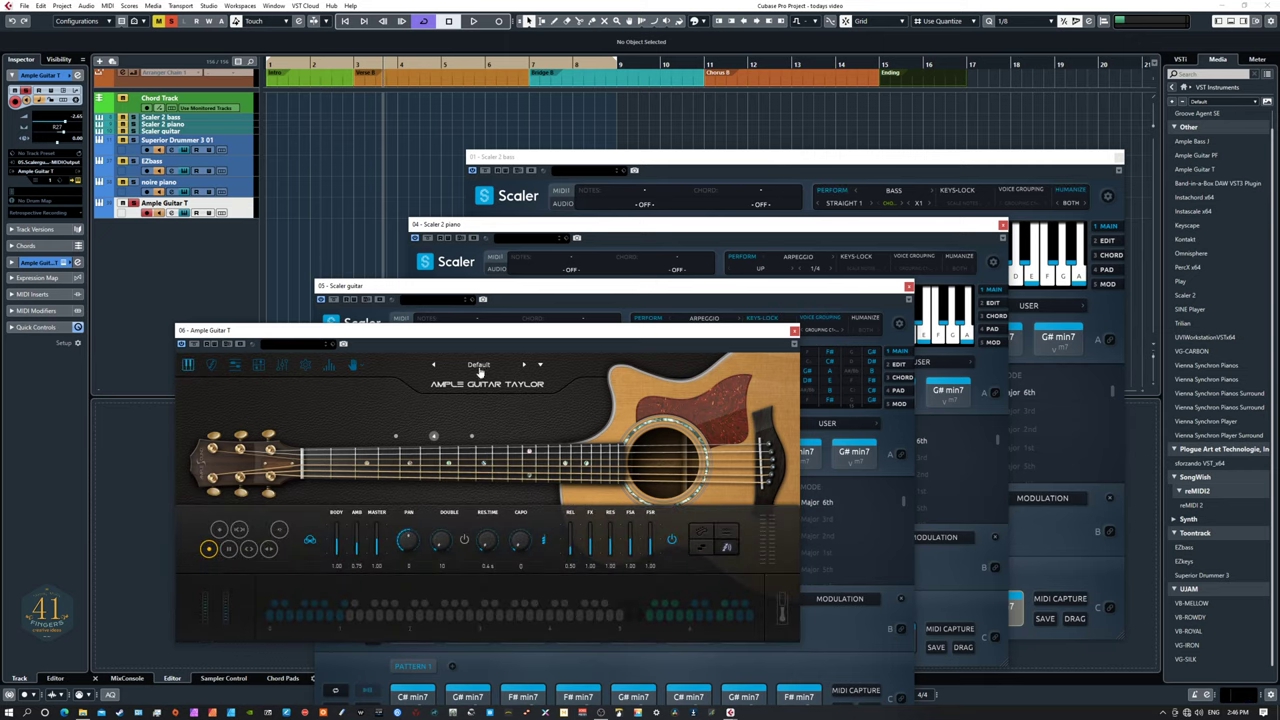
Move the Ample Guitar T window clear of Scaler guitar and inspect Scaler's voice grouping choices without changing them.
left_click_drag(386, 331, 442, 427)
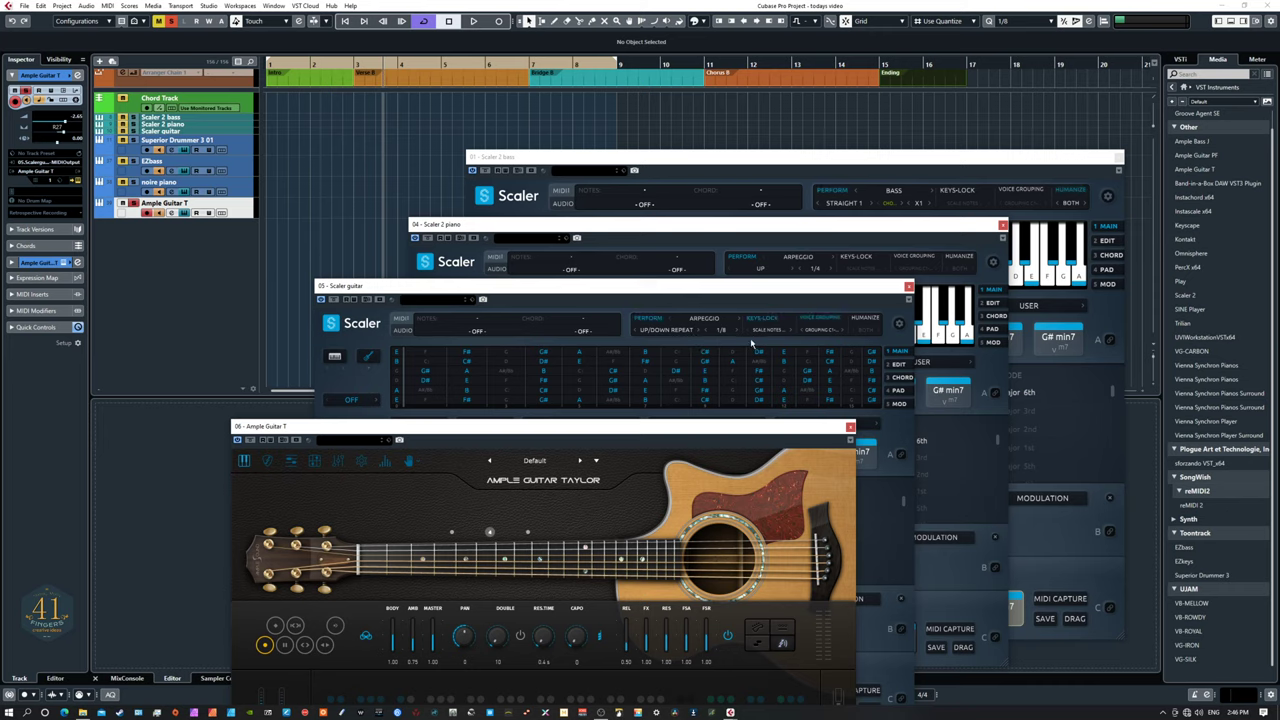
left_click(818, 332)
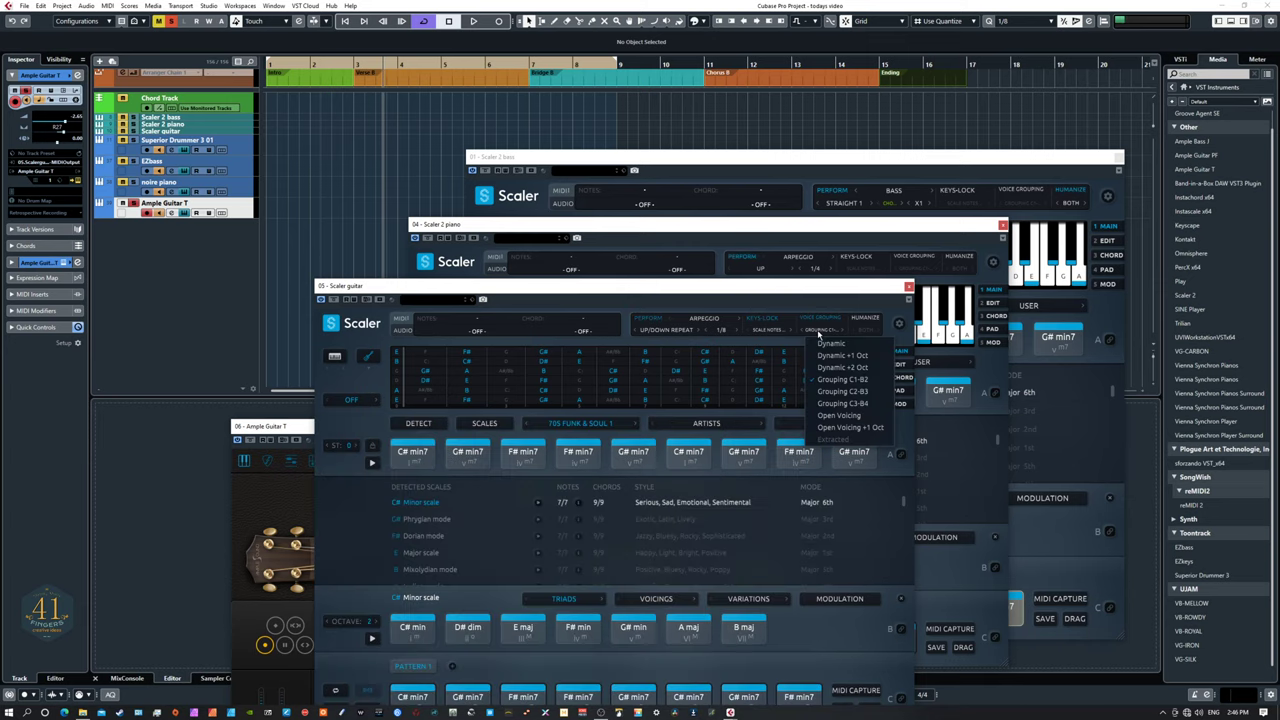
left_click(815, 320)
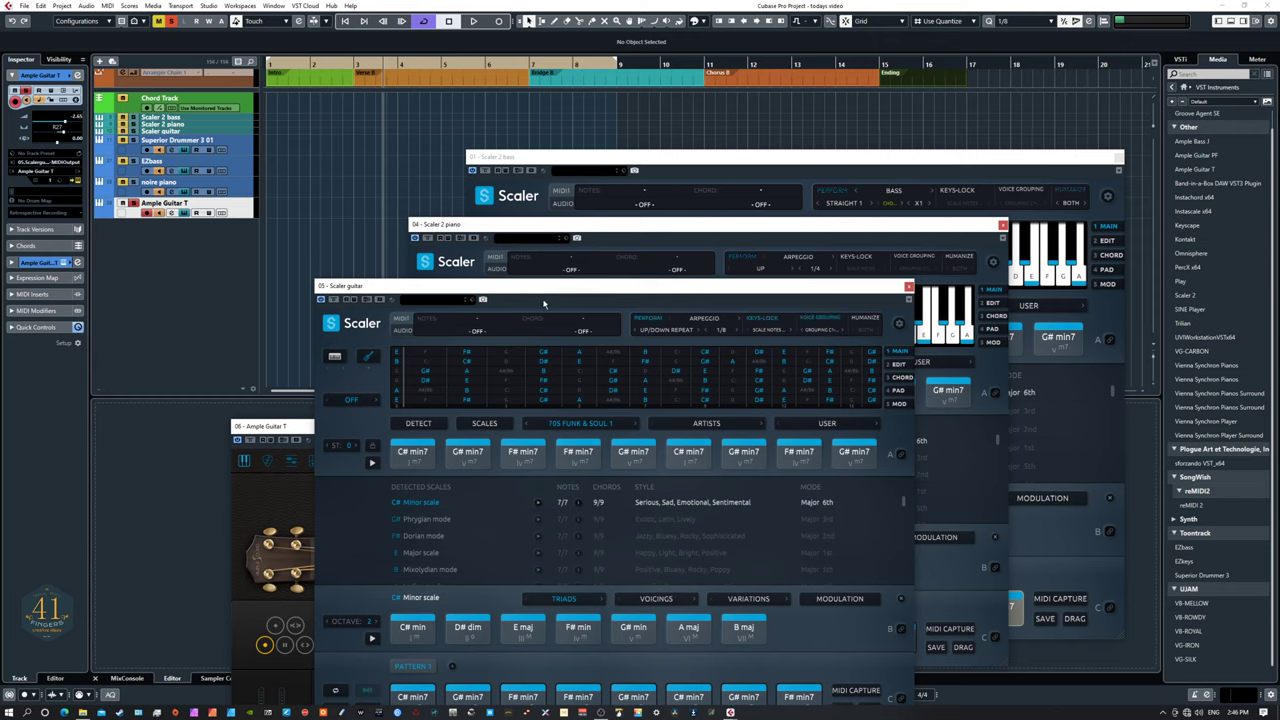
Bring Ample Guitar T back to the front and play a short passage of the soloed guitar.
left_click(296, 437)
key("space")
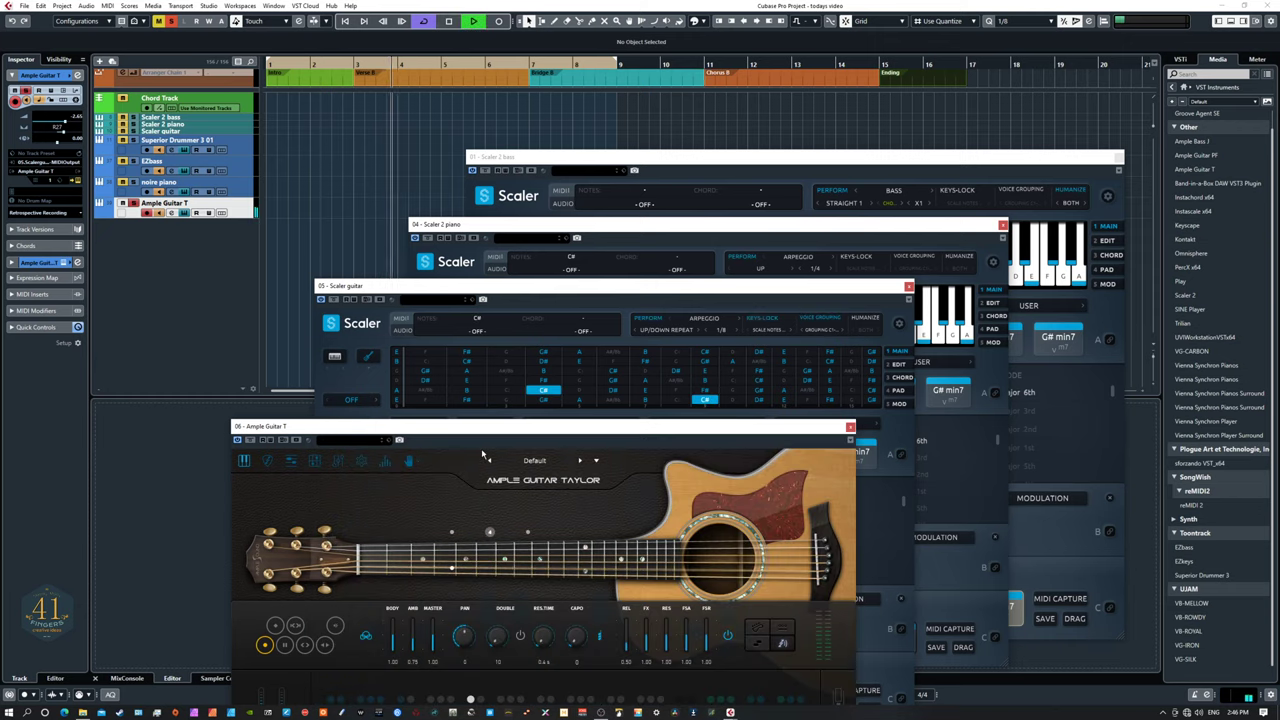
key("space")
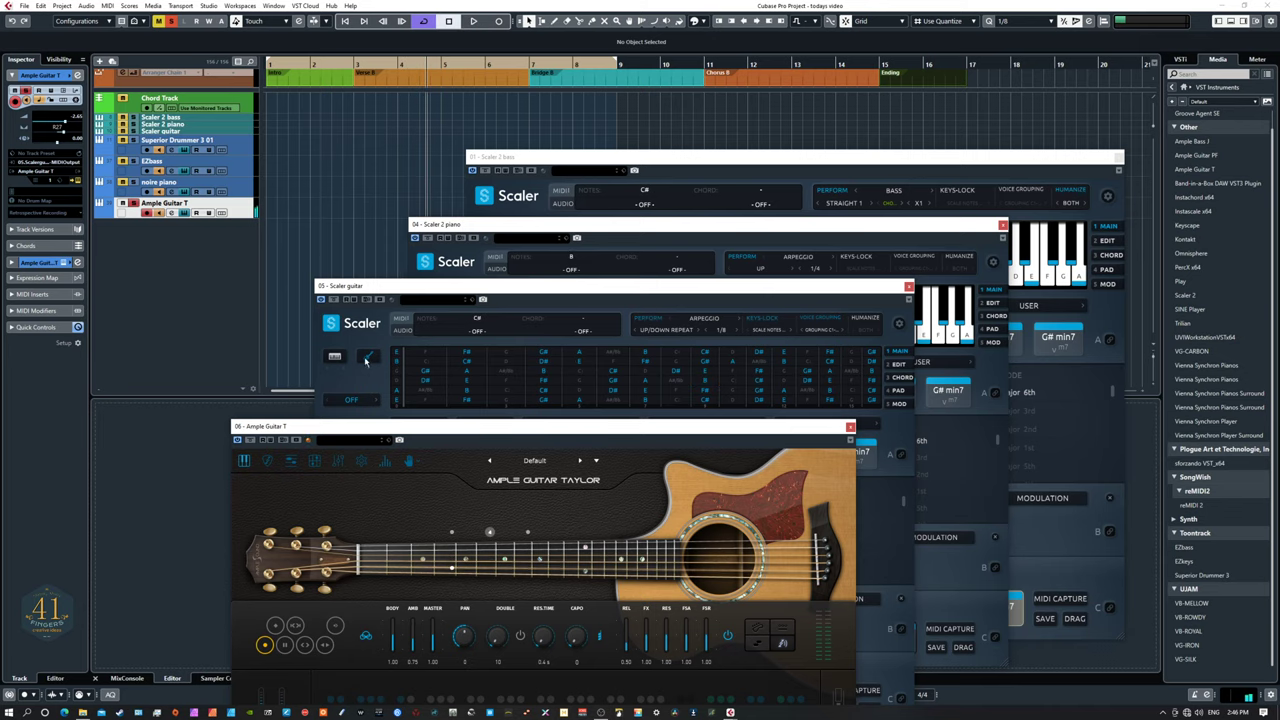
Compare Scaler guitar's keyboard and fretboard displays, keep the fretboard, and play the soloed guitar part briefly.
left_click(335, 358)
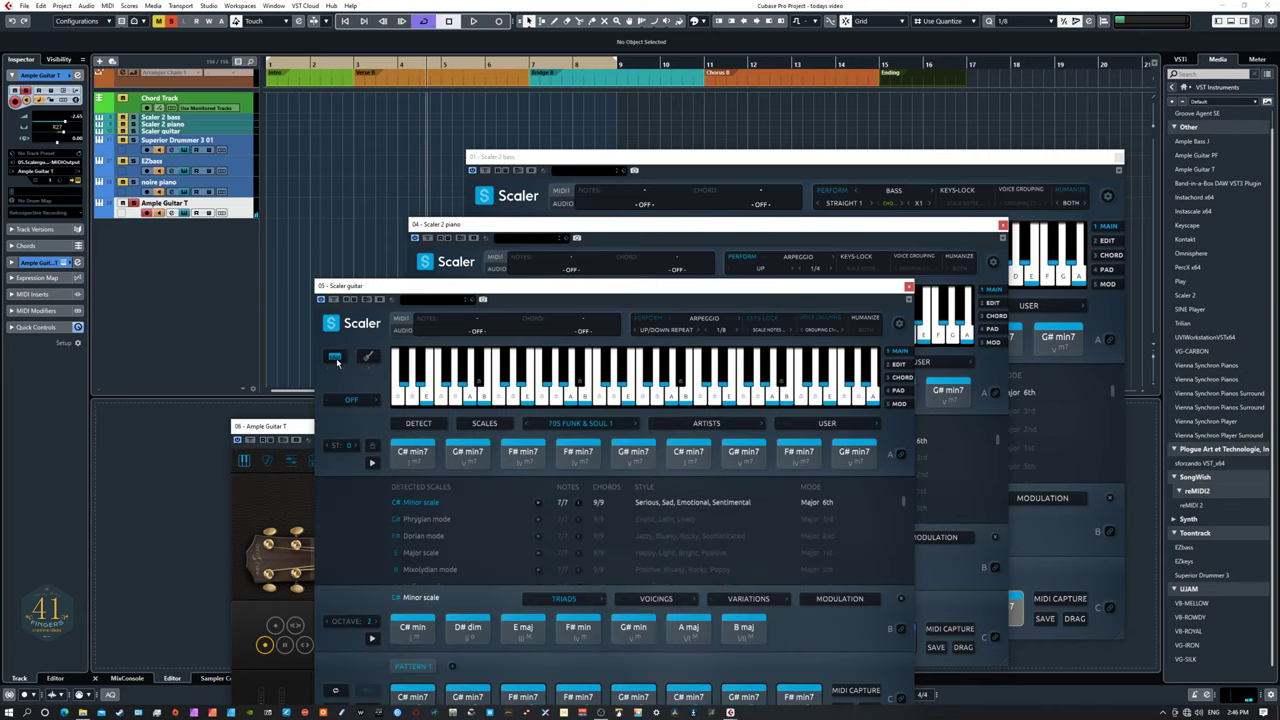
left_click(365, 359)
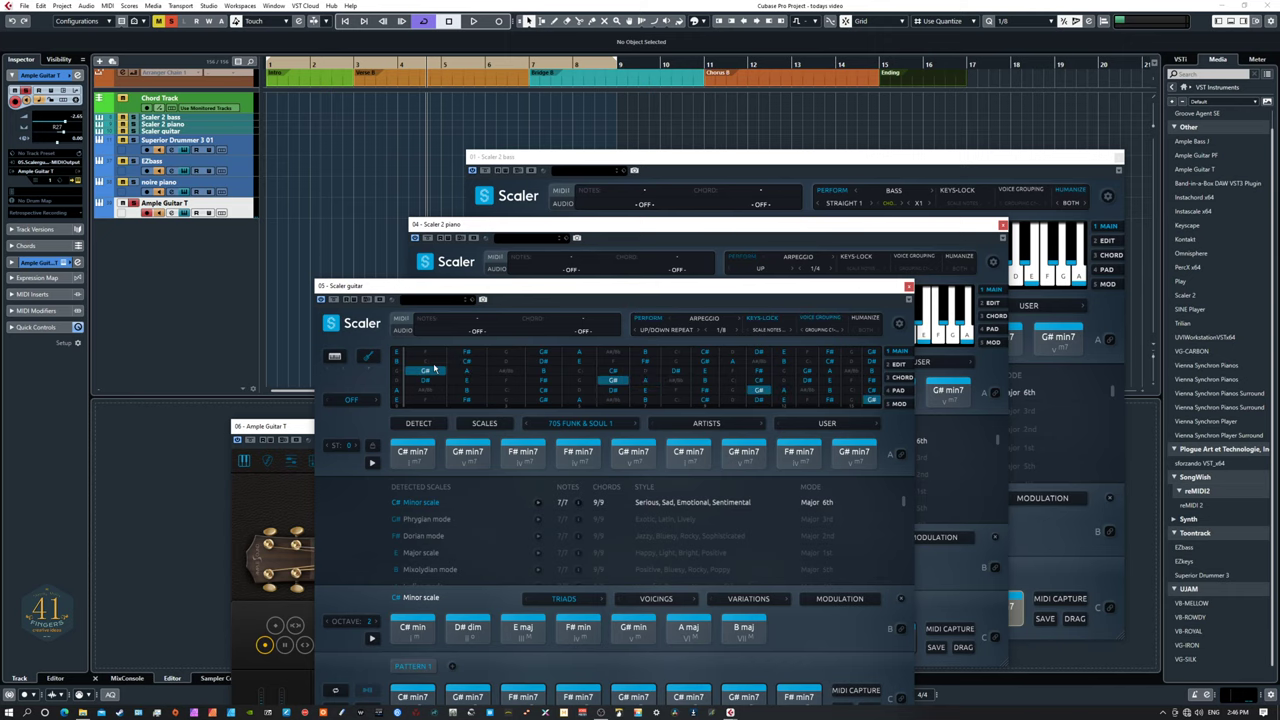
left_click(301, 430)
key("space")
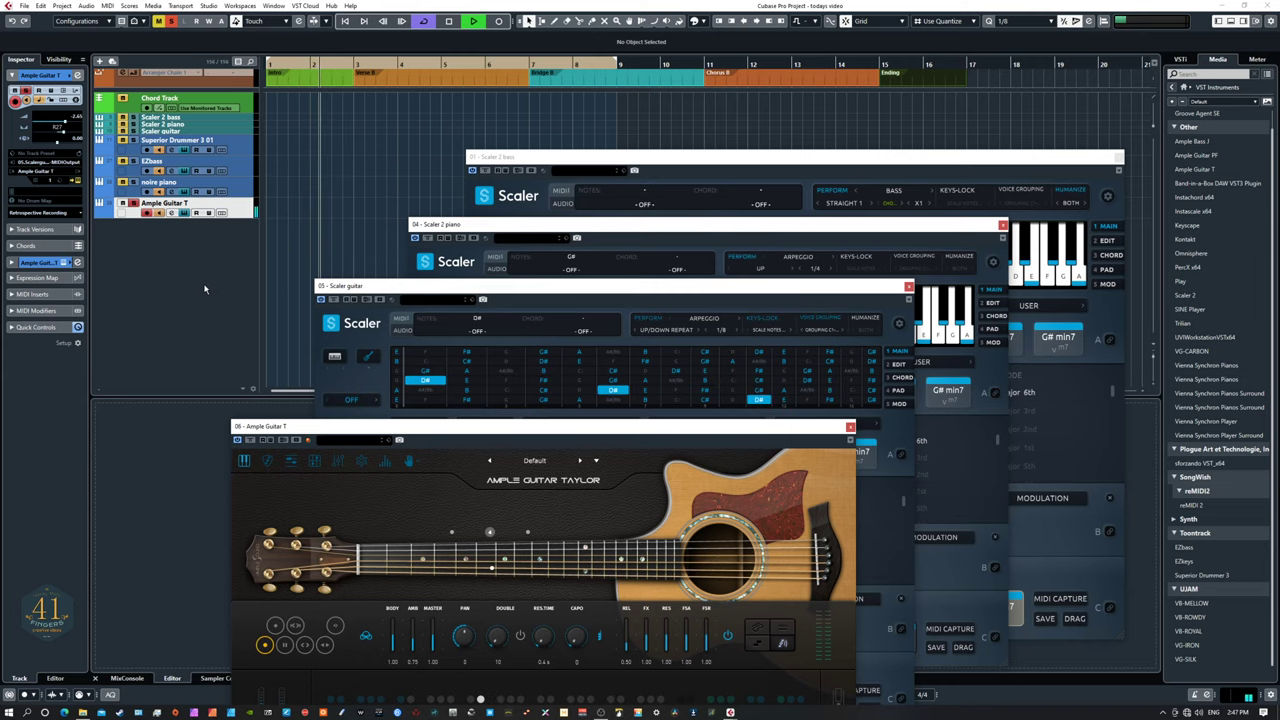
key("space")
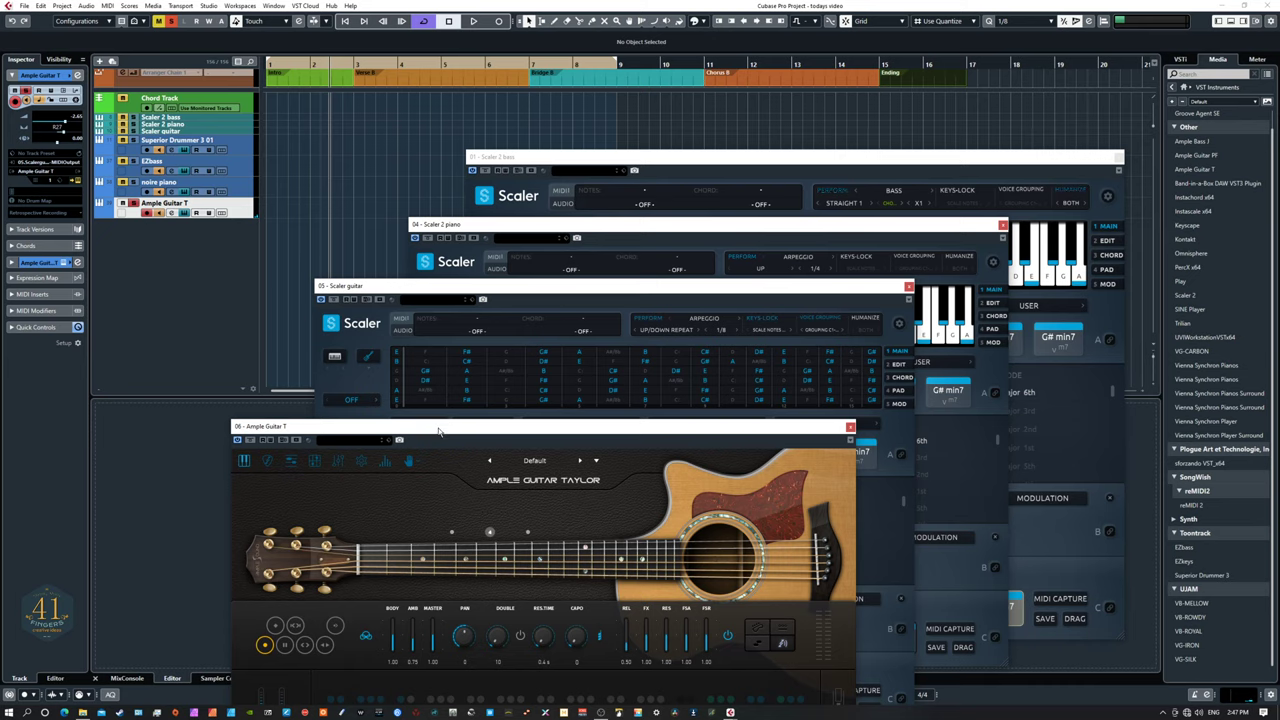
Move the Ample Guitar T window higher and inspect its strum, pick and finger library choices without changing the selection.
left_click_drag(438, 431, 512, 219)
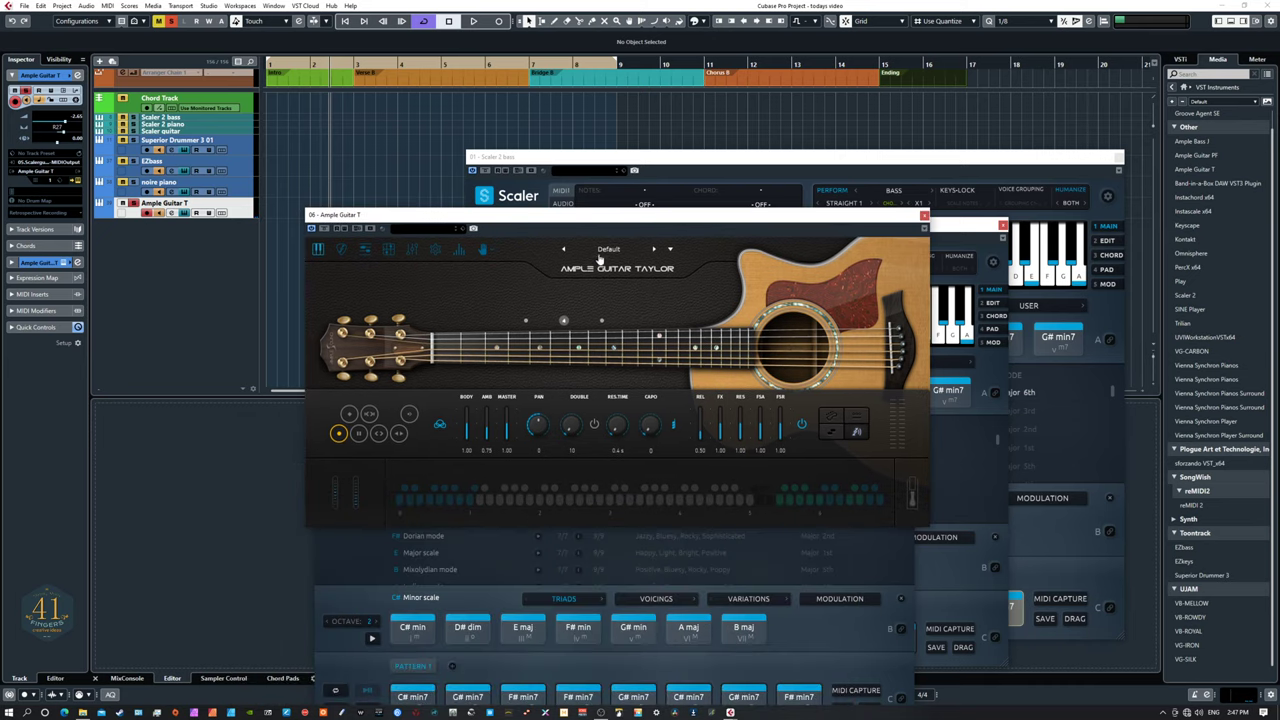
left_click(483, 250)
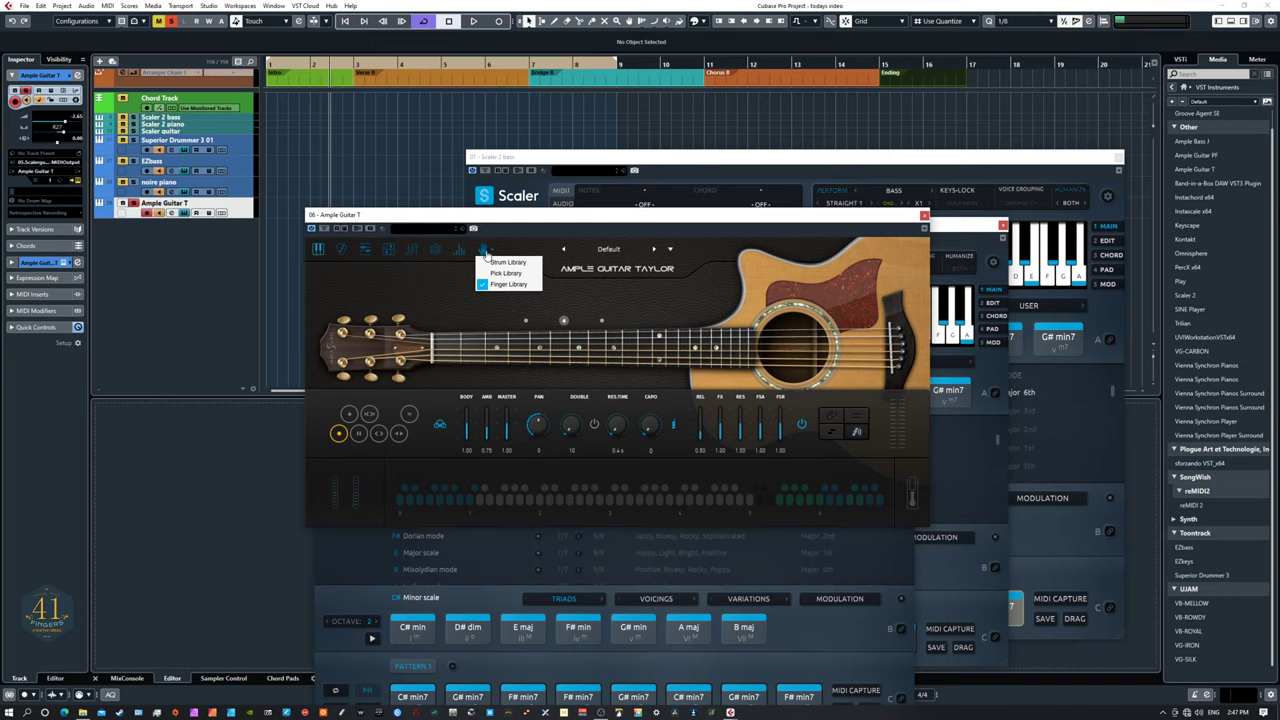
left_click(449, 290)
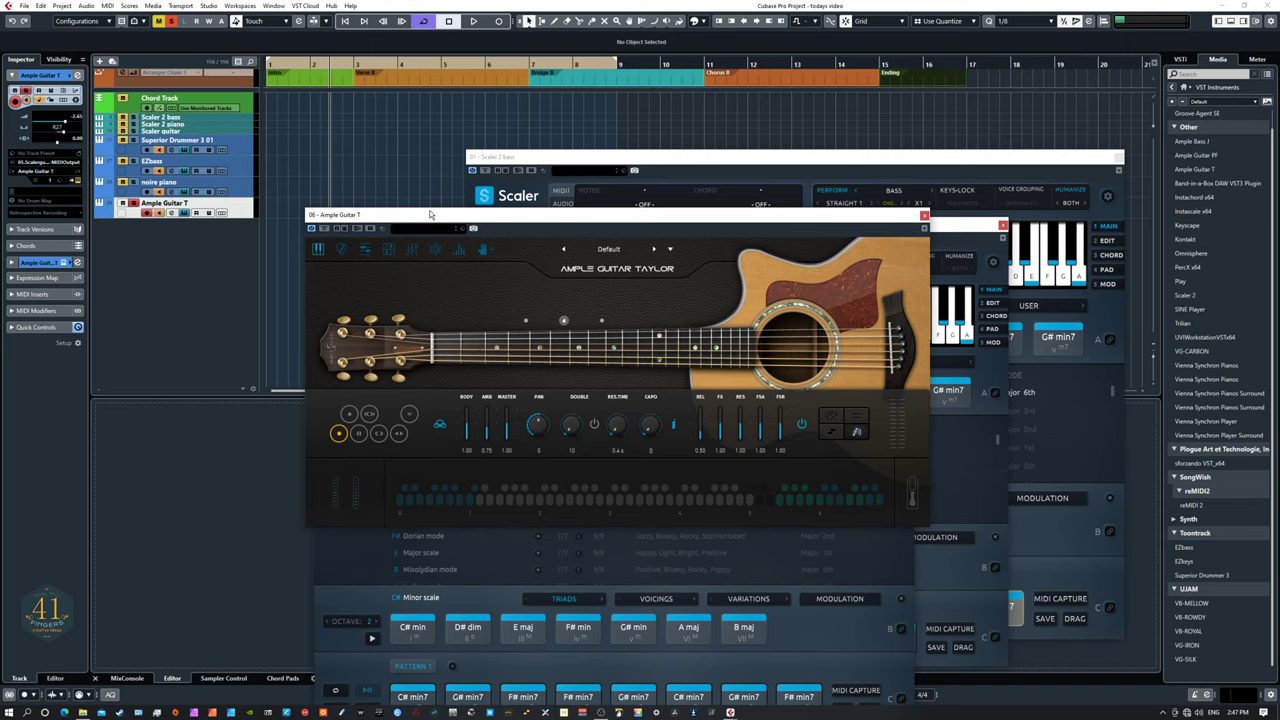
Clear the Ample Guitar T and Scaler guitar windows away, then switch the solo from Ample Guitar T to noire piano and select that track.
left_click_drag(450, 218, 0, 300)
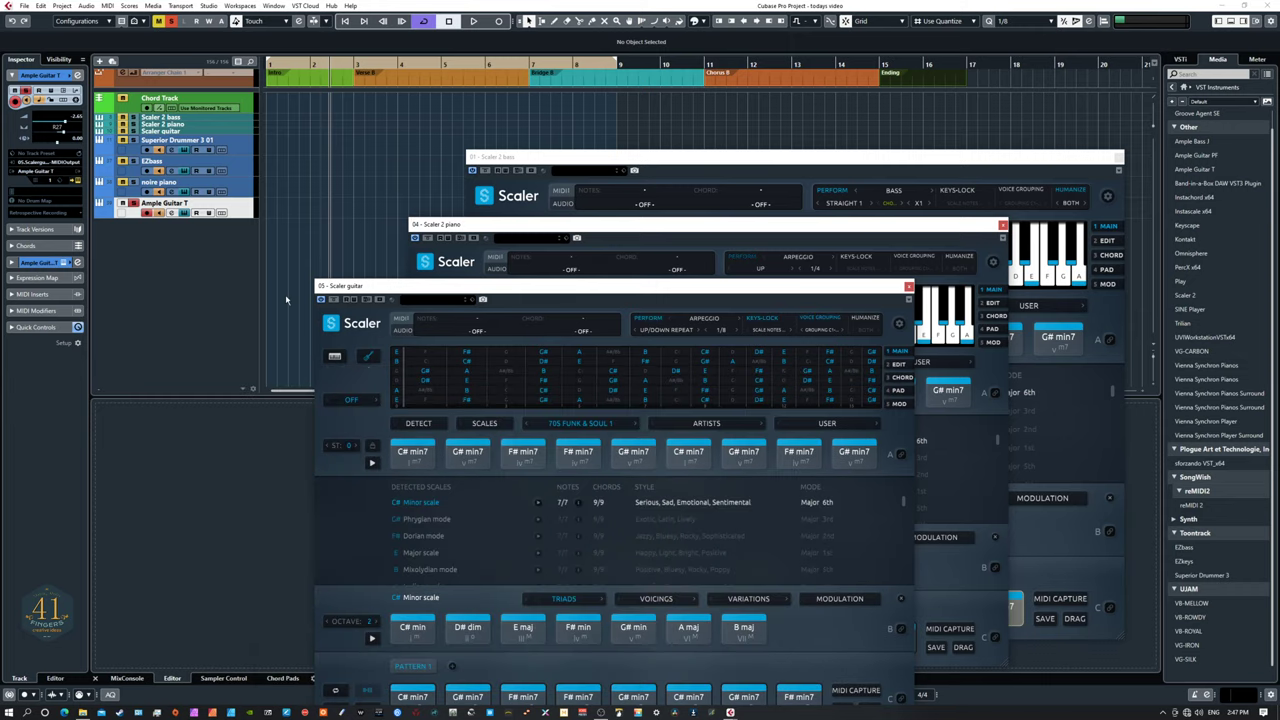
left_click_drag(330, 287, 0, 310)
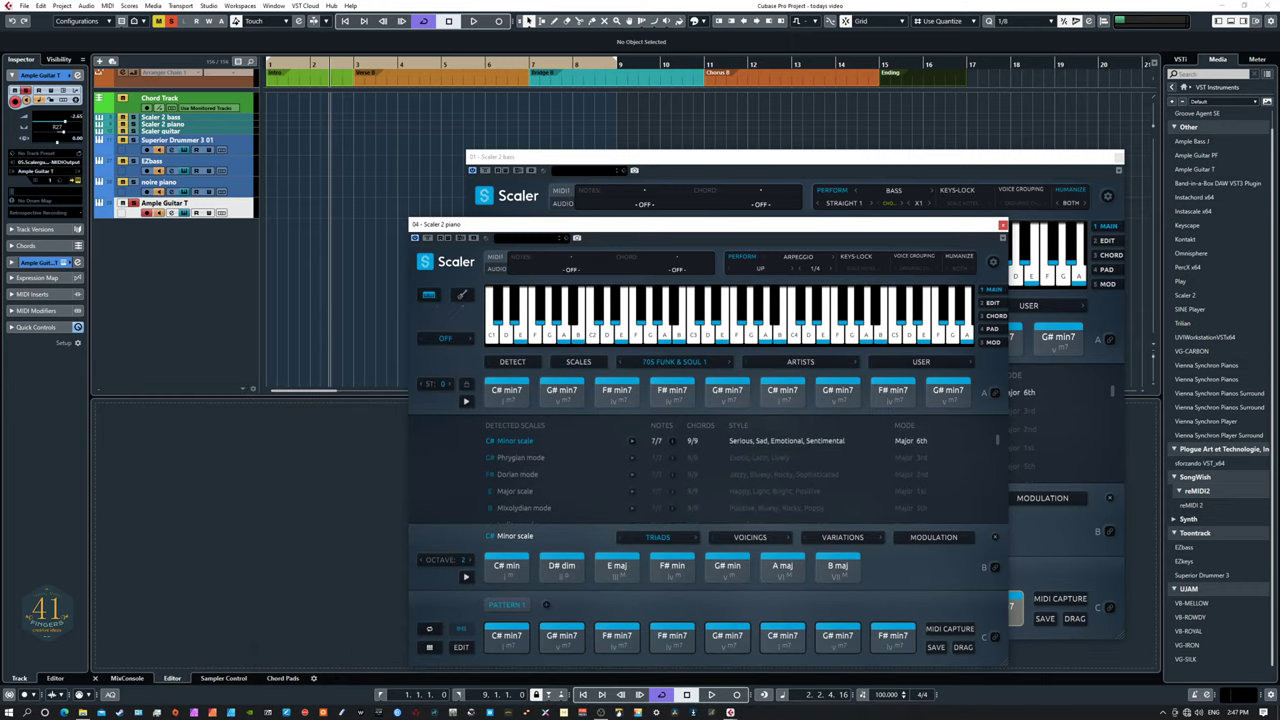
left_click(134, 184)
left_click(135, 204)
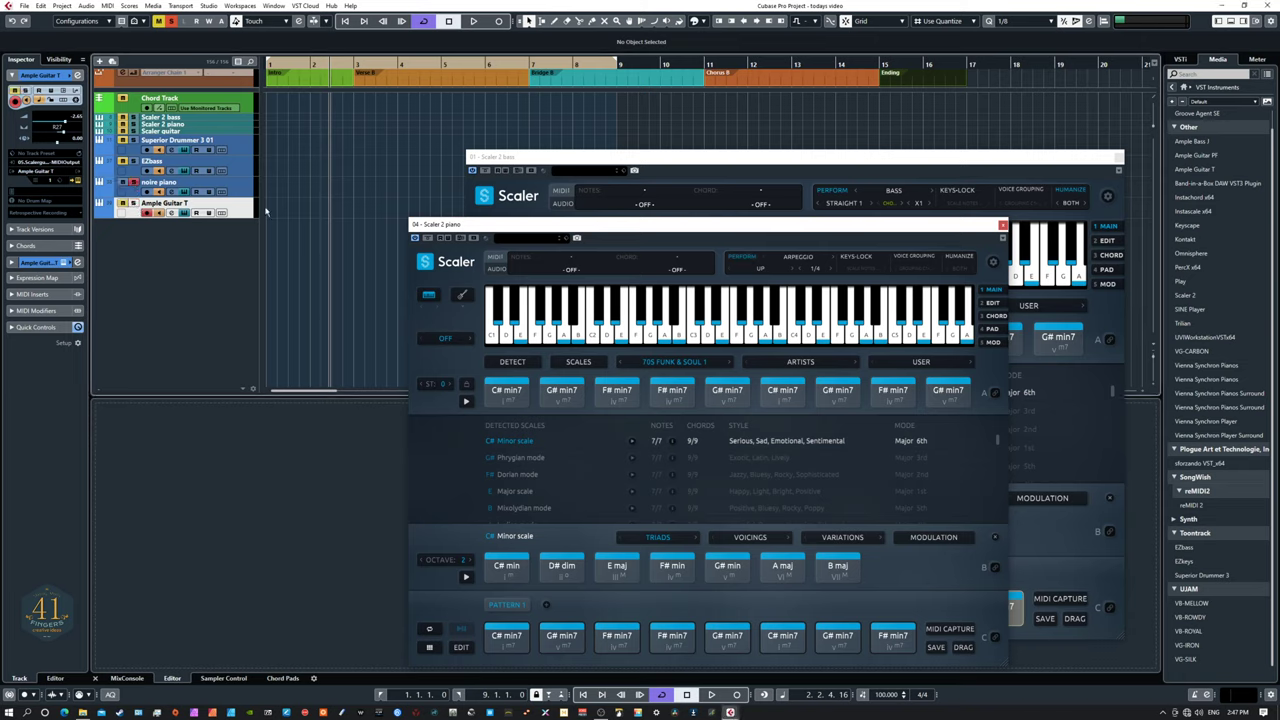
left_click(241, 193)
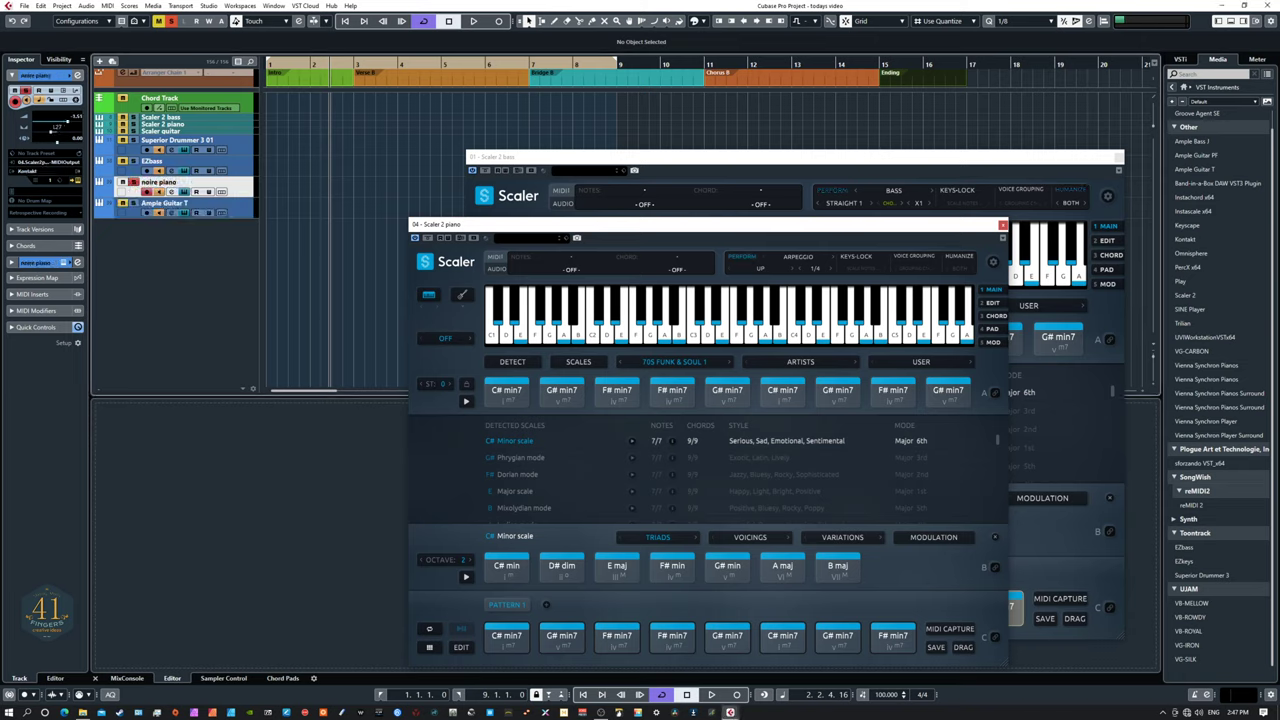
Bring the noire piano window into view and audition several notes on its keyboard.
left_click_drag(1279, 600, 497, 225)
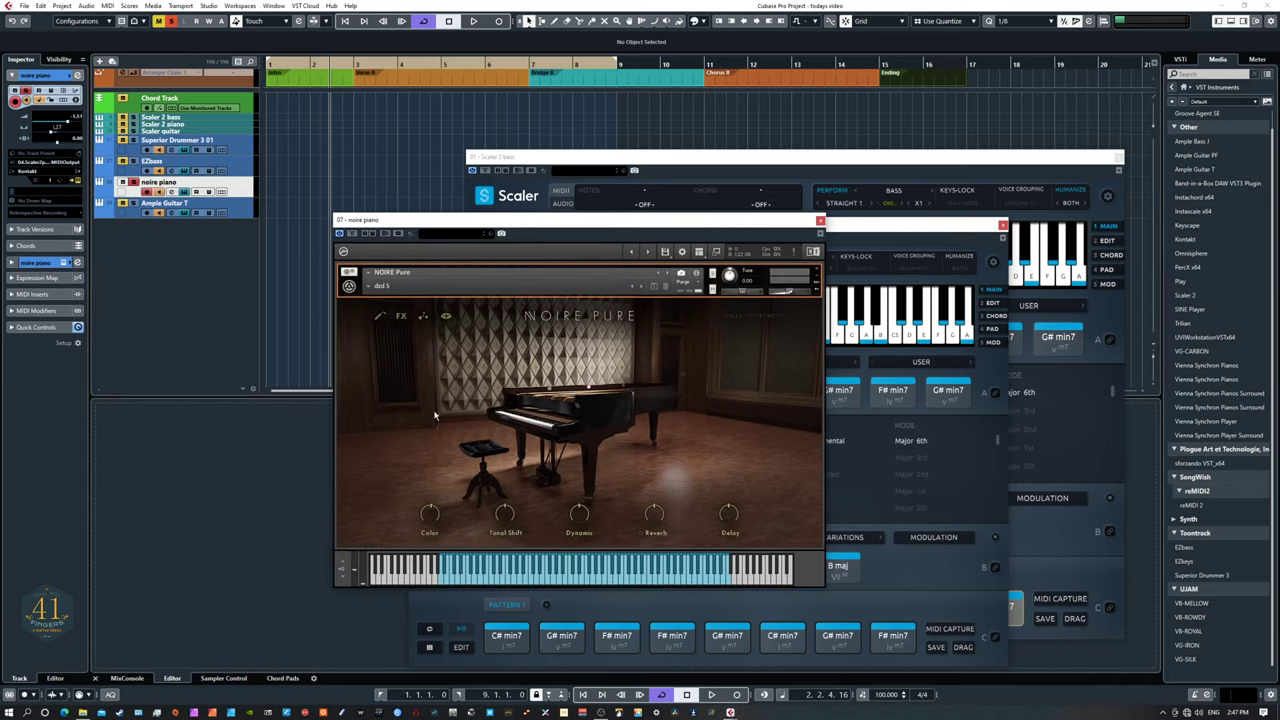
left_click(546, 575)
left_click(583, 581)
left_click(620, 581)
left_click(611, 580)
left_click(590, 577)
Play the soloed piano part with the noire piano and Scaler 2 piano windows placed side by side.
left_click_drag(422, 228, 199, 299)
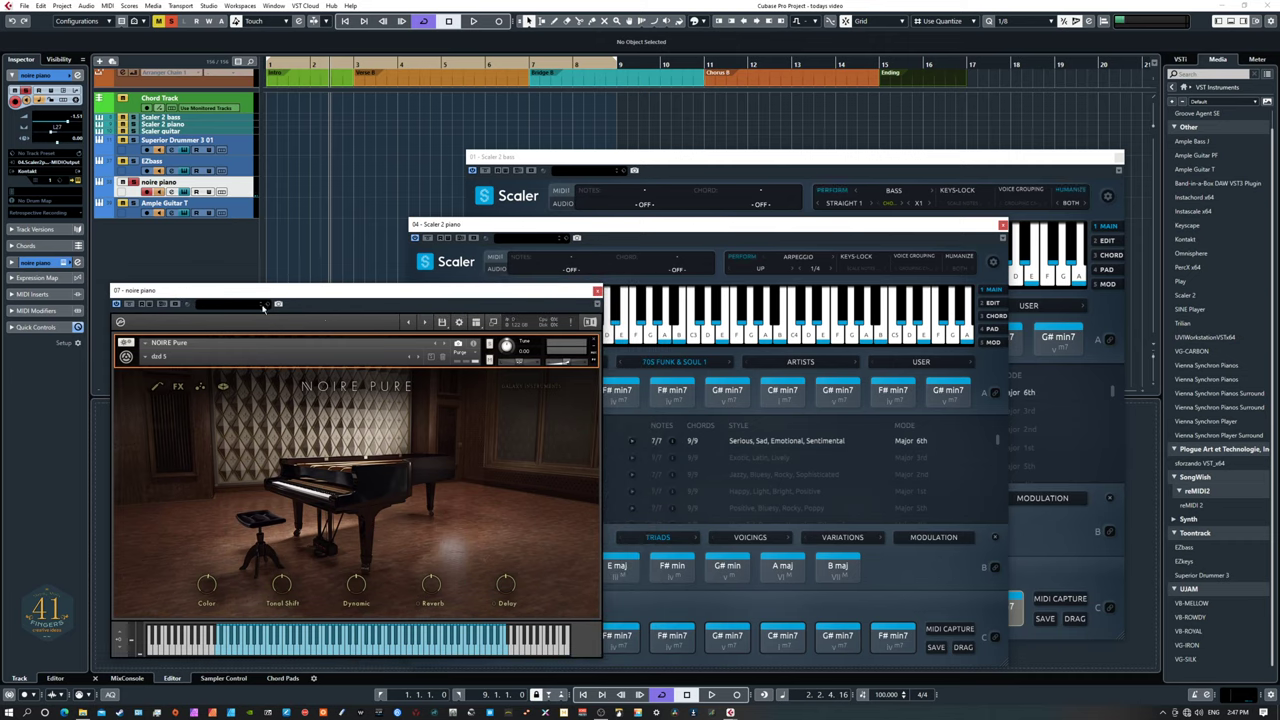
key("space")
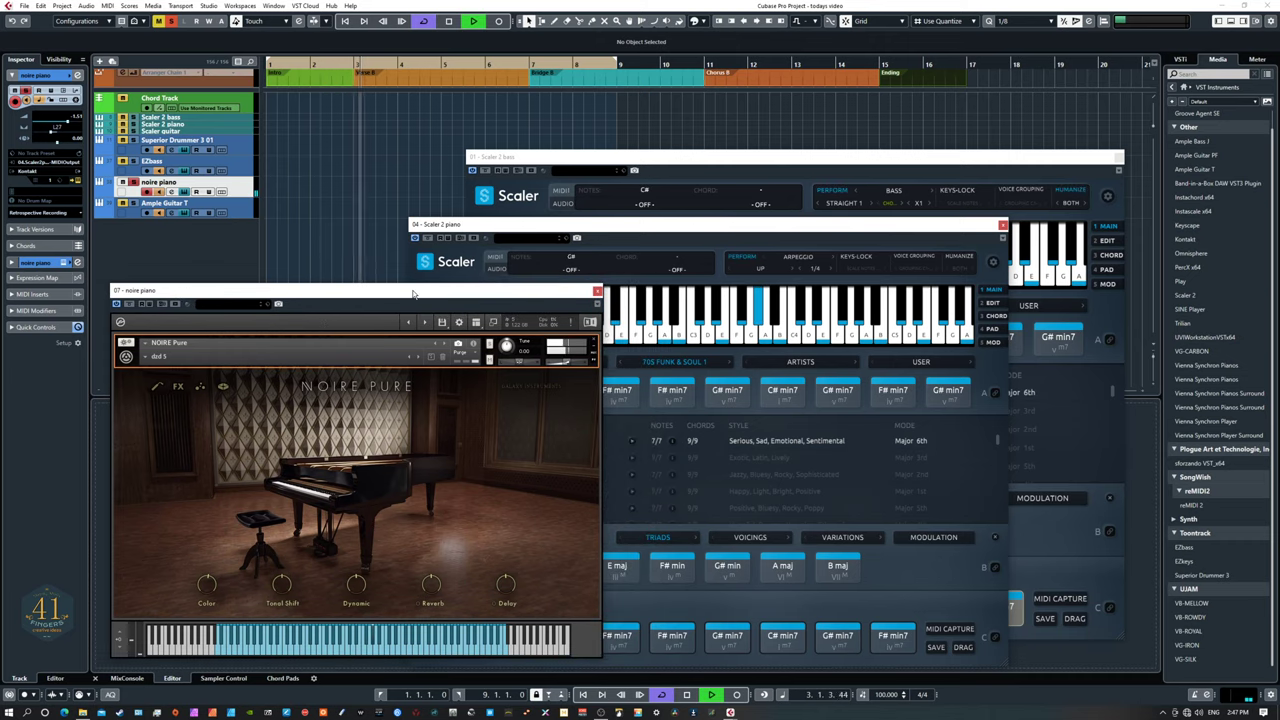
left_click_drag(412, 292, 277, 290)
left_click_drag(700, 224, 760, 210)
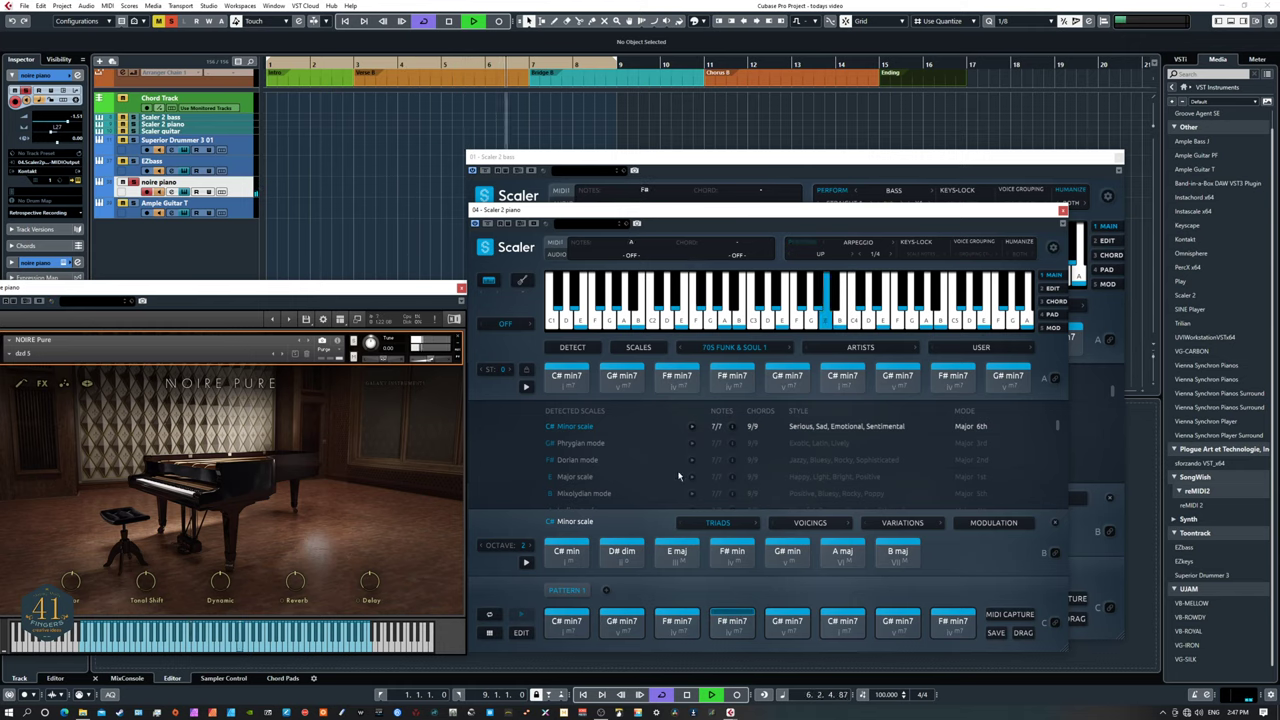
Bring Scaler guitar back beside Scaler 2 piano to compare both arpeggios during playback, and stop the playback.
left_click_drag(0, 211, 714, 203)
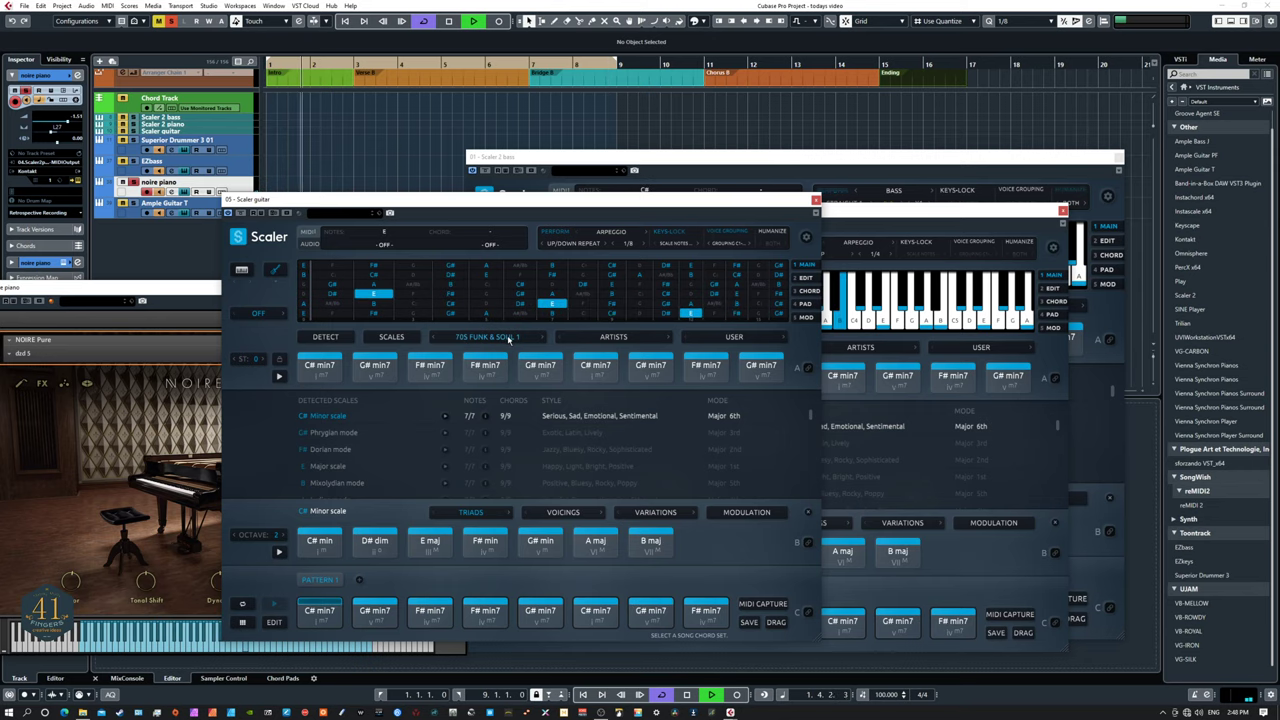
left_click_drag(513, 219, 370, 252)
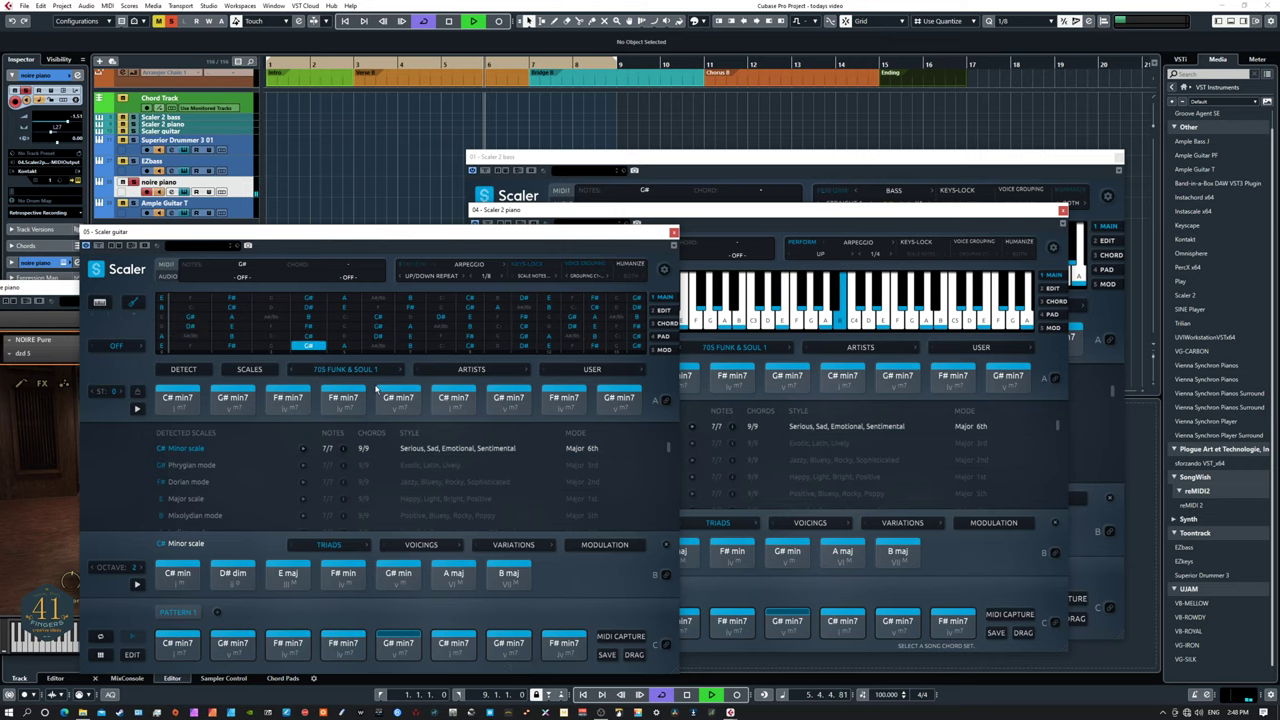
key("space")
Move Scaler guitar lower, clear the noire piano window away, and switch the solo from noire piano to EZbass.
left_click_drag(430, 237, 788, 378)
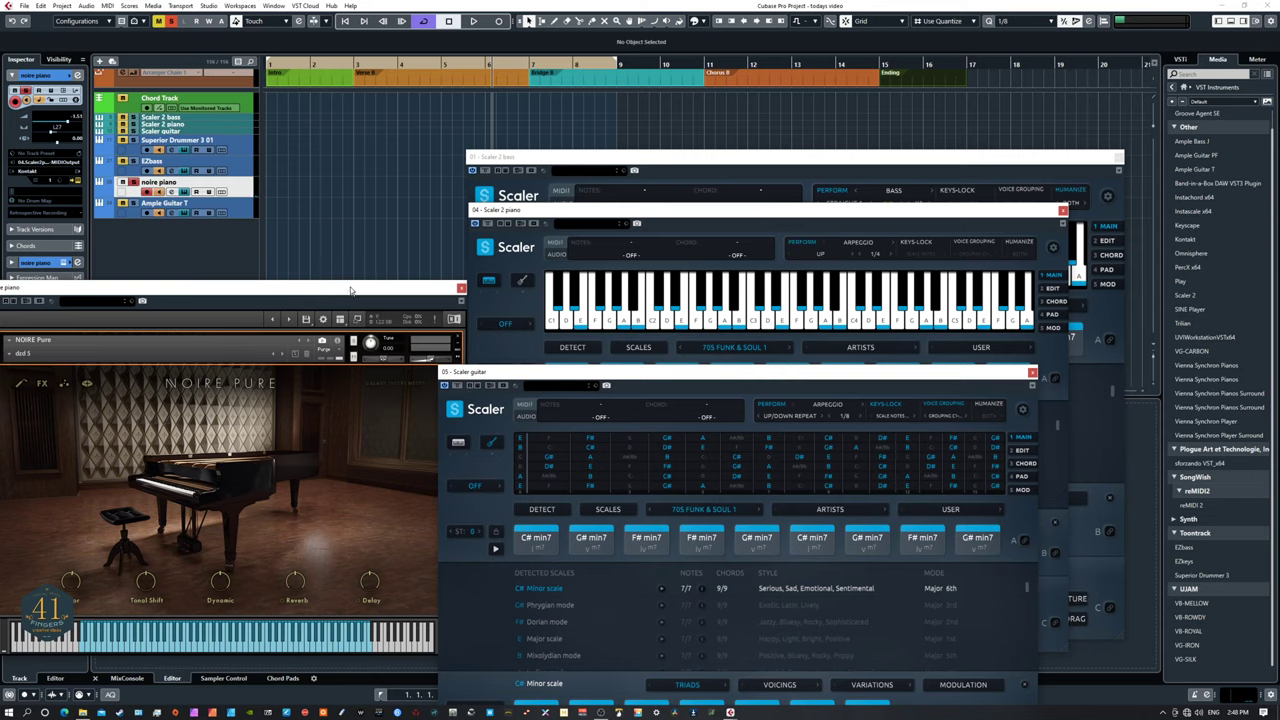
left_click_drag(352, 289, 0, 220)
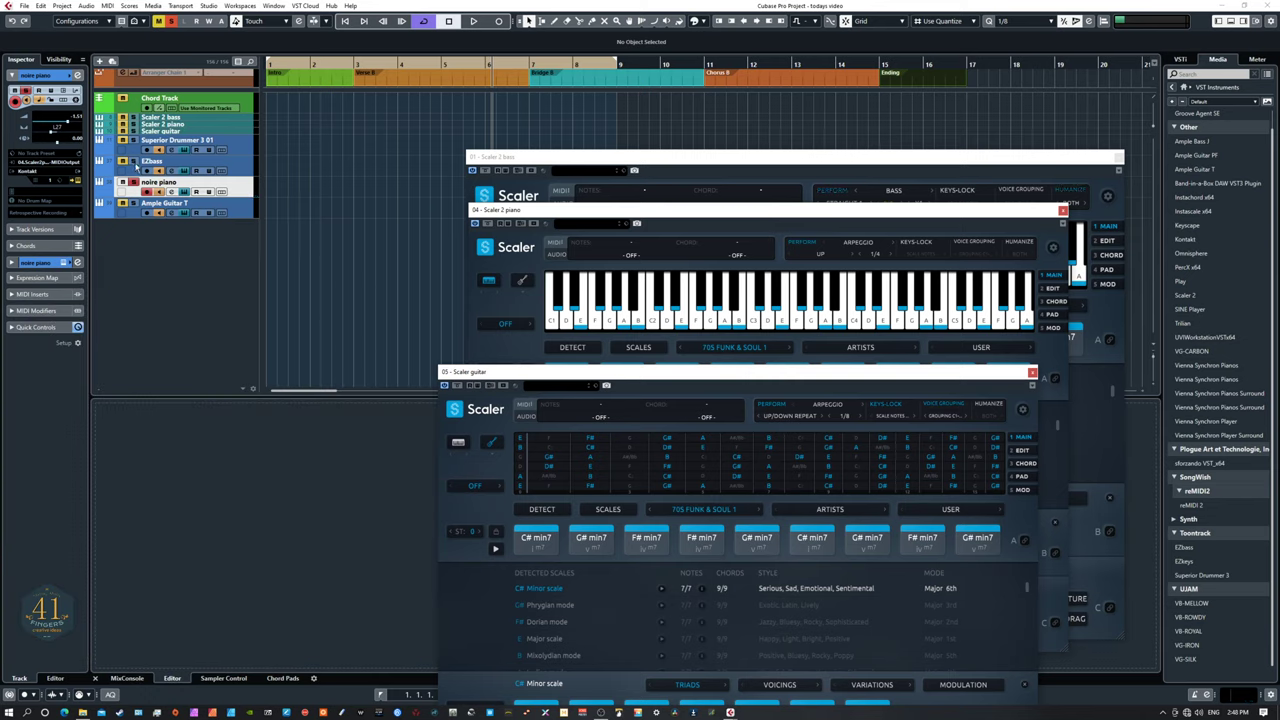
left_click(134, 162)
left_click(134, 183)
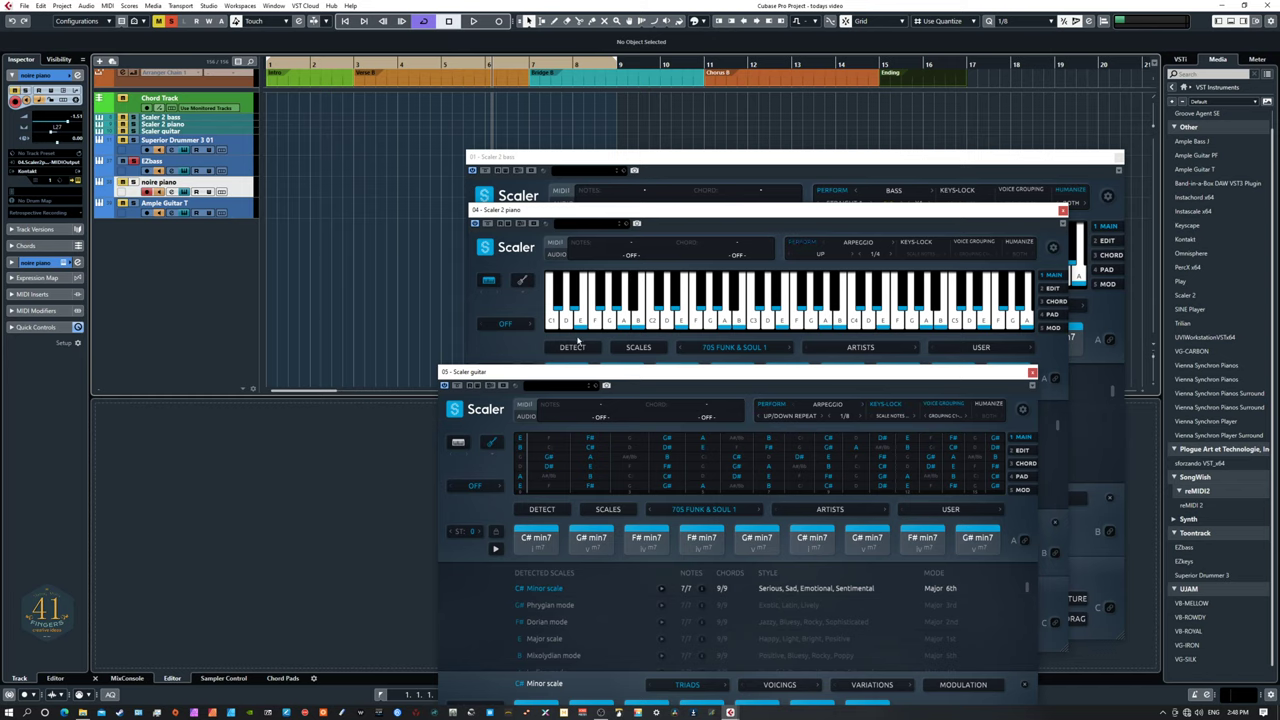
Bring Scaler 2 bass and EZbass to the front and inspect EZbass's finger and pick presets, keeping Deep and Bright Pick.
left_click_drag(558, 159, 438, 169)
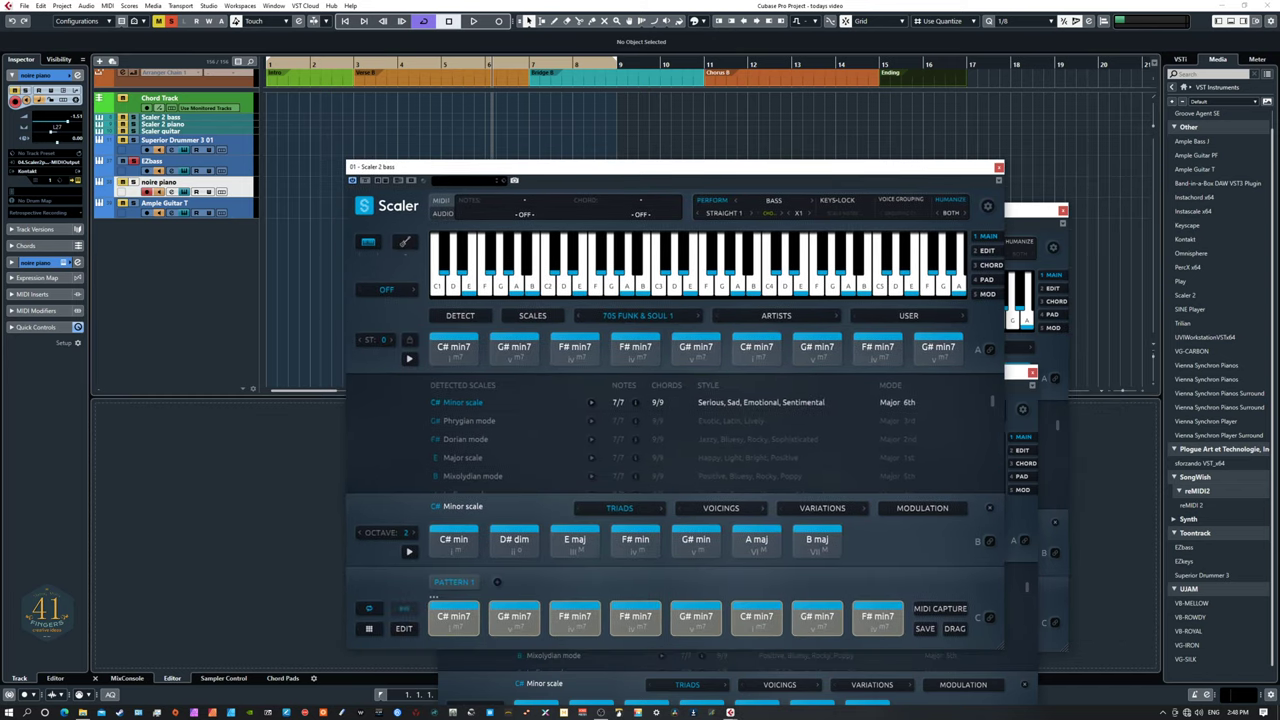
left_click_drag(1279, 410, 483, 160)
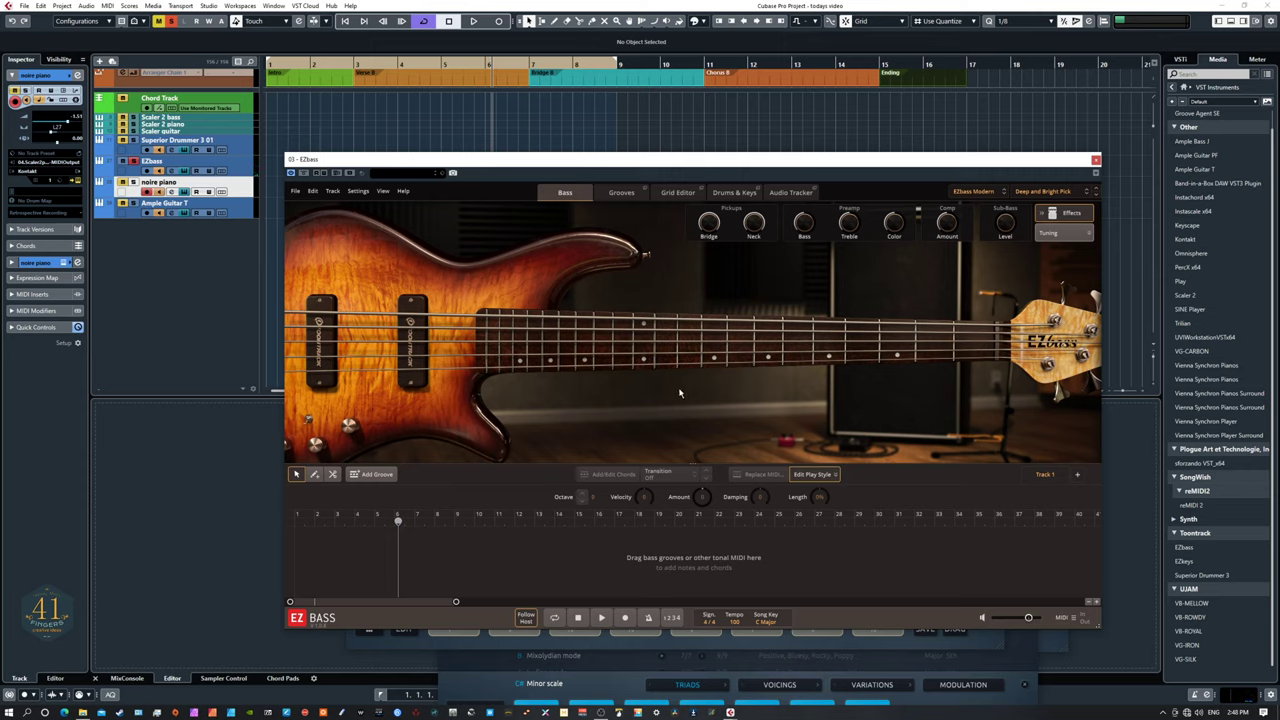
left_click(1034, 192)
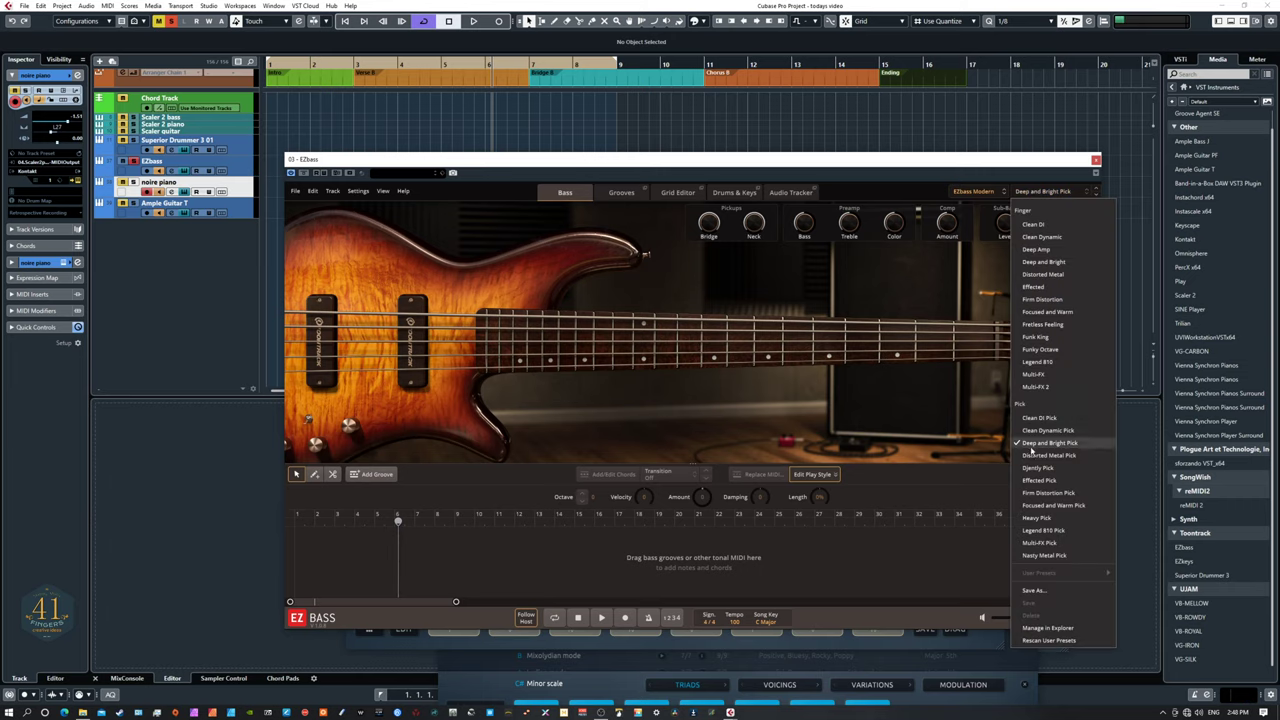
left_click(708, 291)
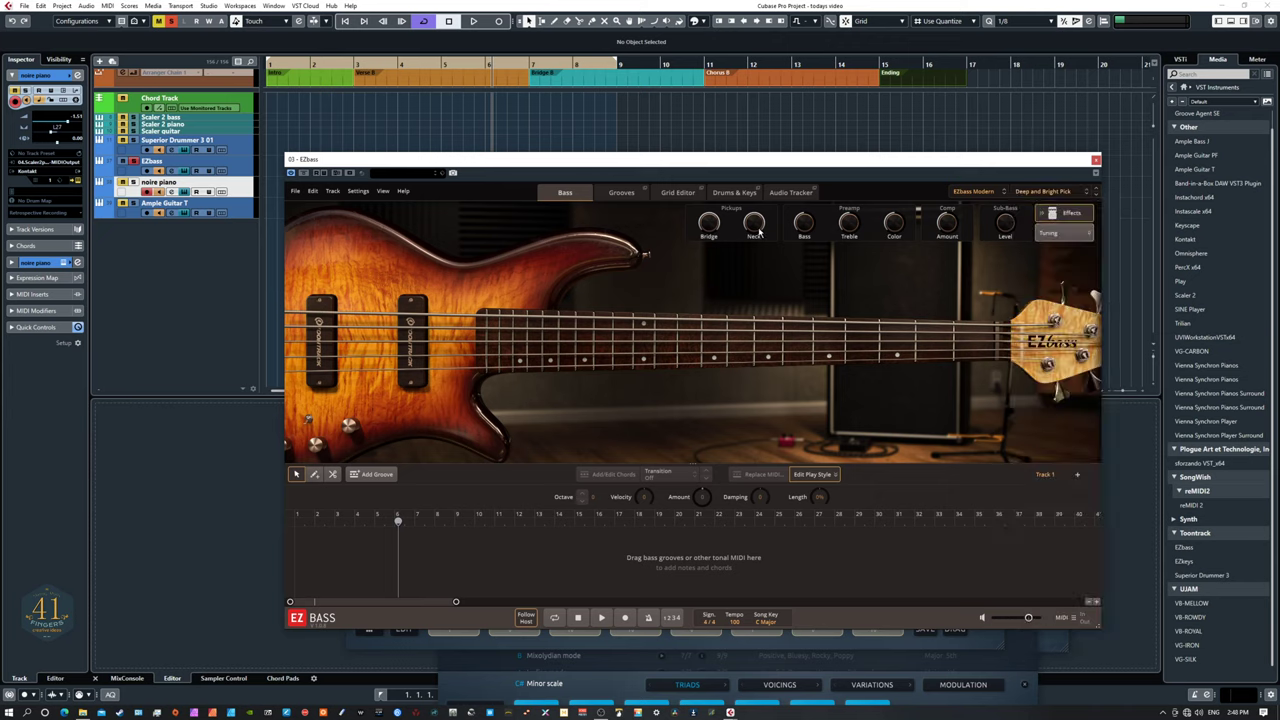
Audition several notes on the EZbass fretboard.
left_click(572, 352)
left_click(583, 329)
left_click(530, 352)
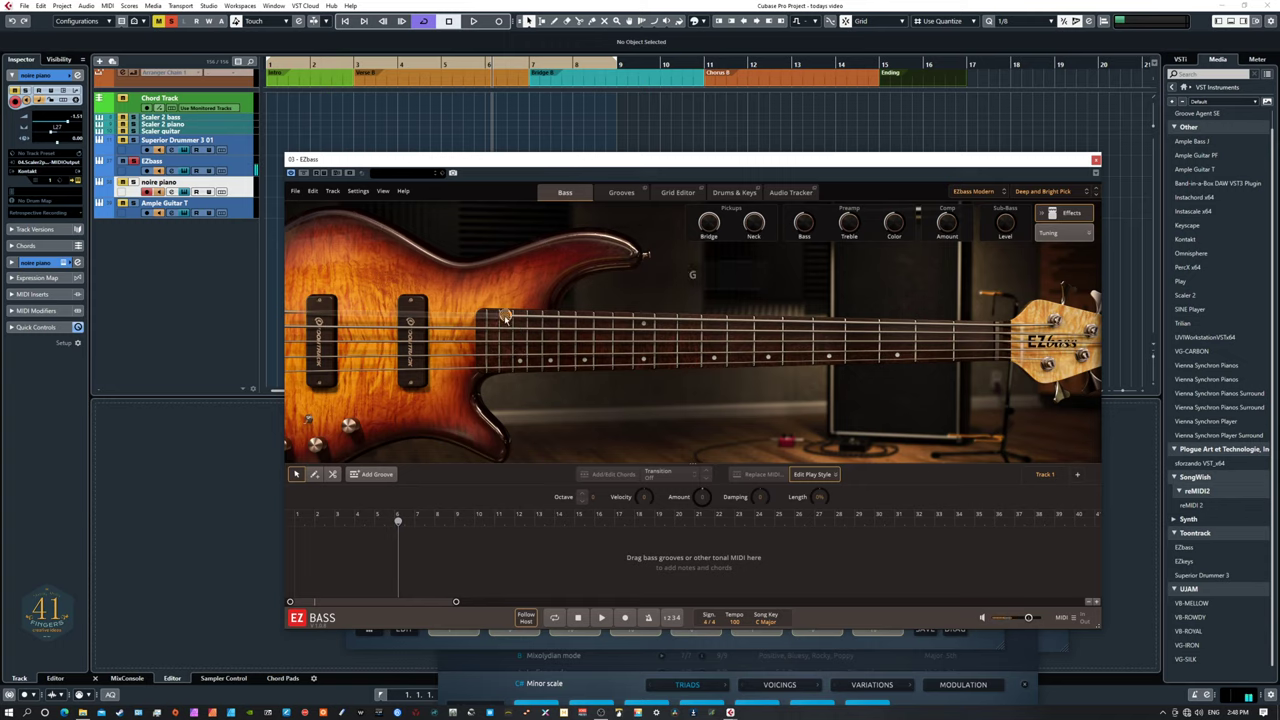
left_click(506, 317)
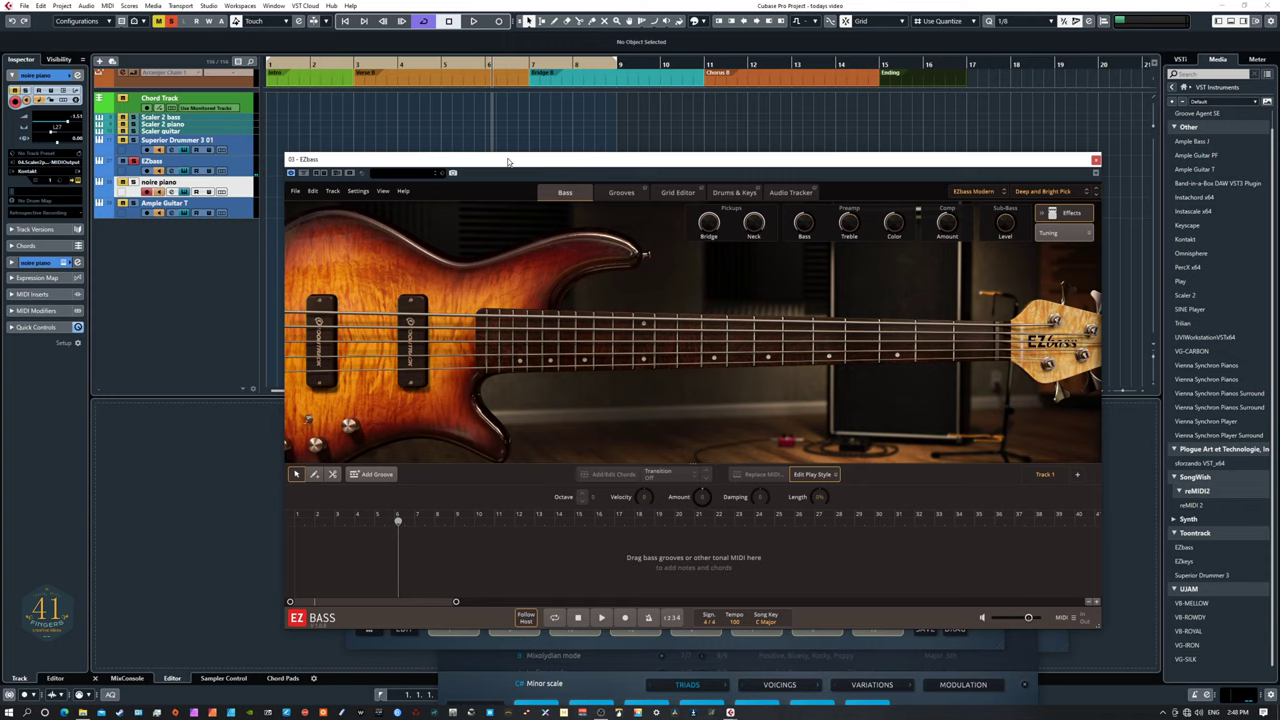
Move EZbass out of view and inspect Scaler 2 bass's Common Bass Straight patterns, keeping Straight 1.
left_click_drag(508, 161, 0, 188)
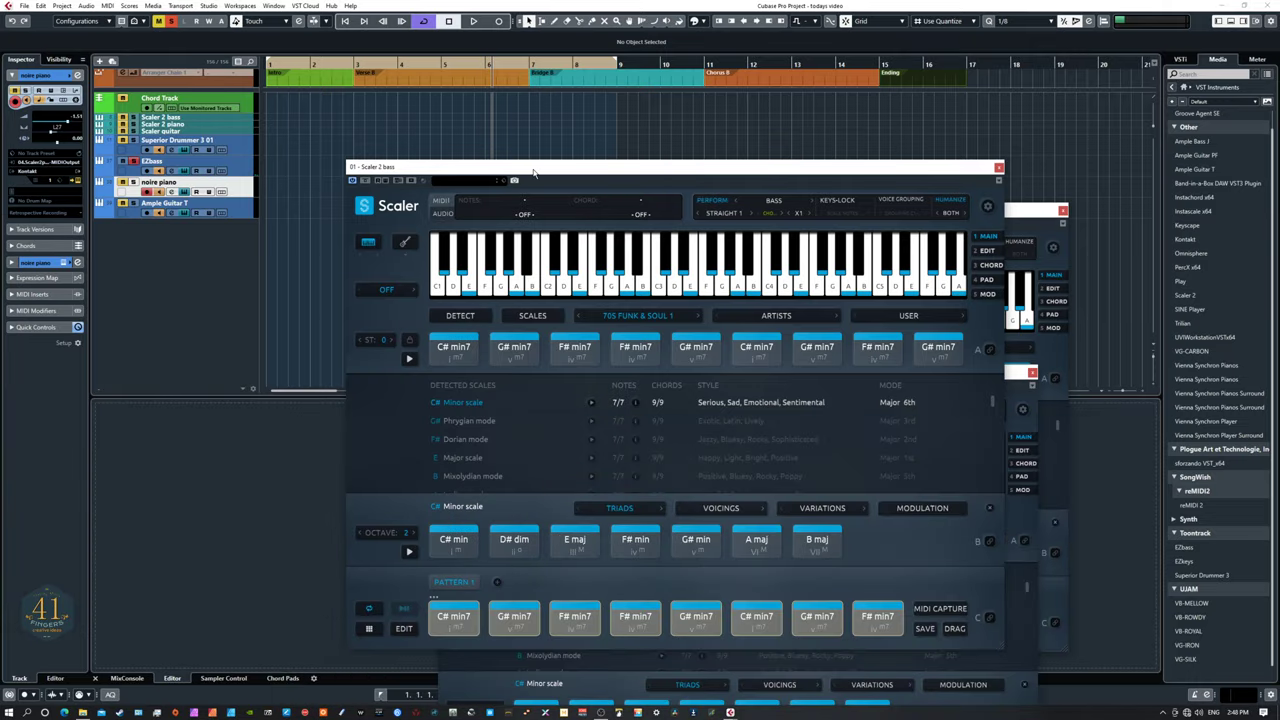
left_click_drag(533, 171, 520, 188)
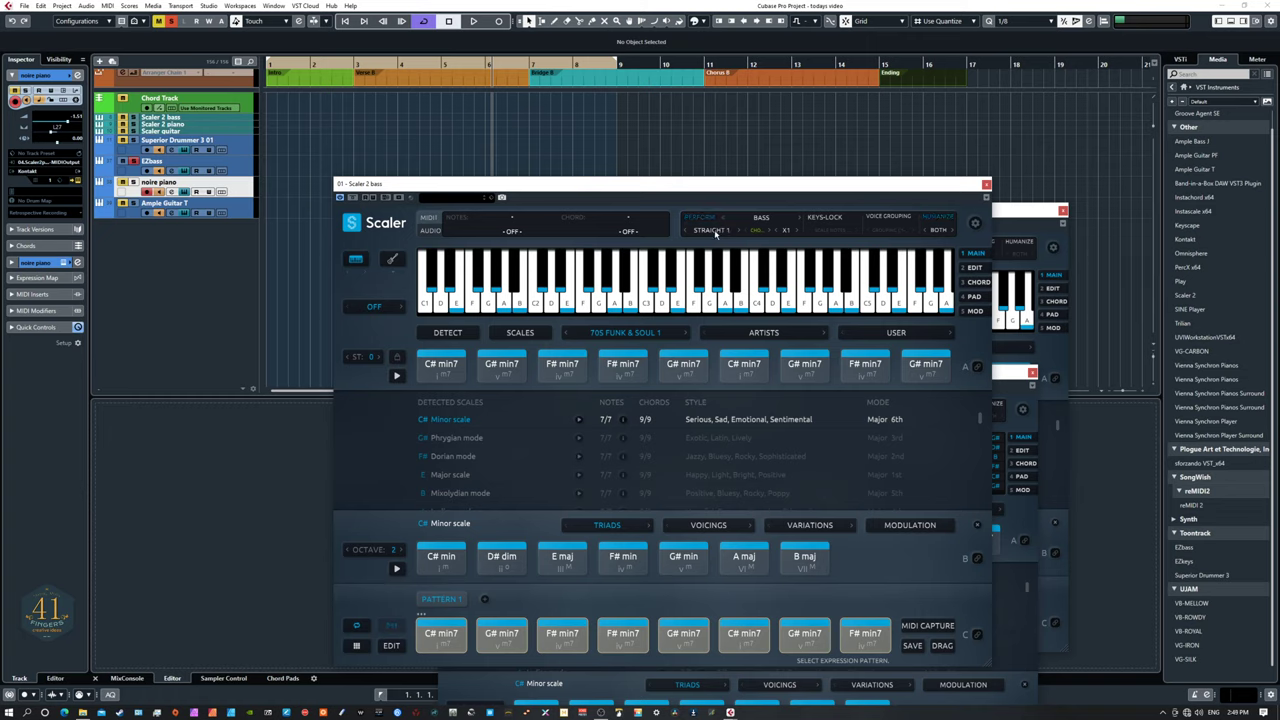
left_click(714, 232)
mouse_move(724, 248)
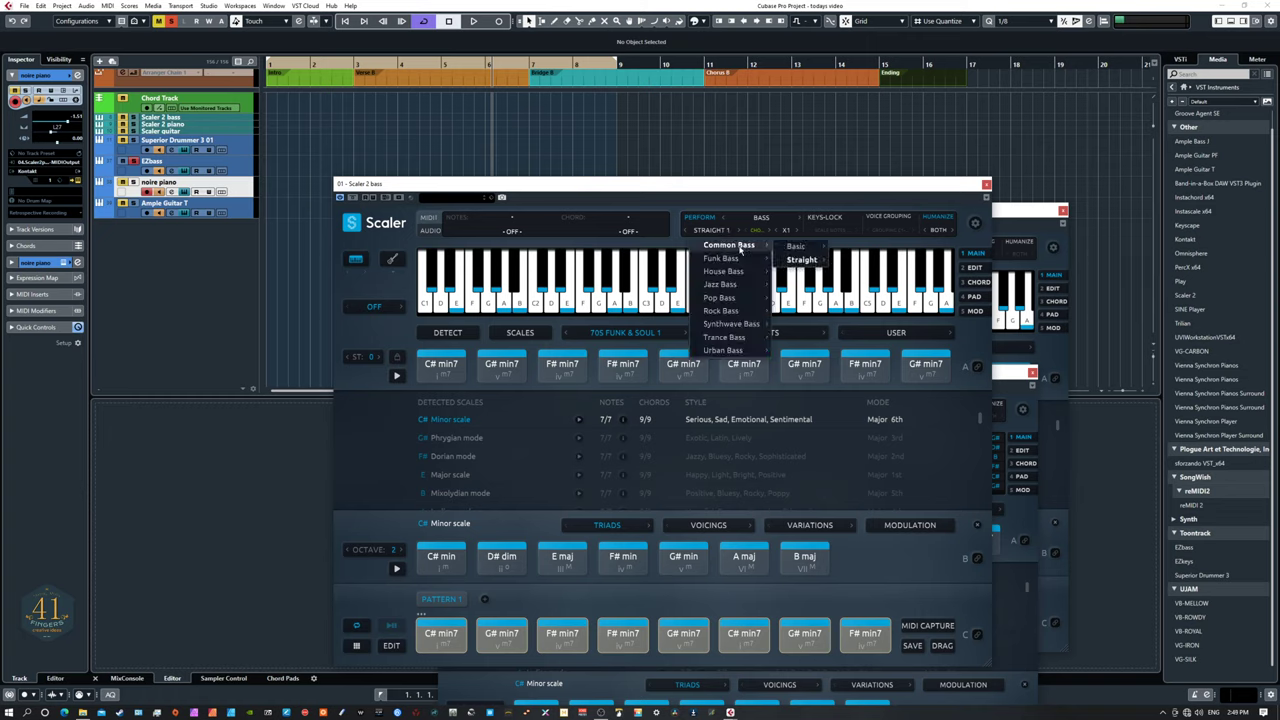
mouse_move(805, 259)
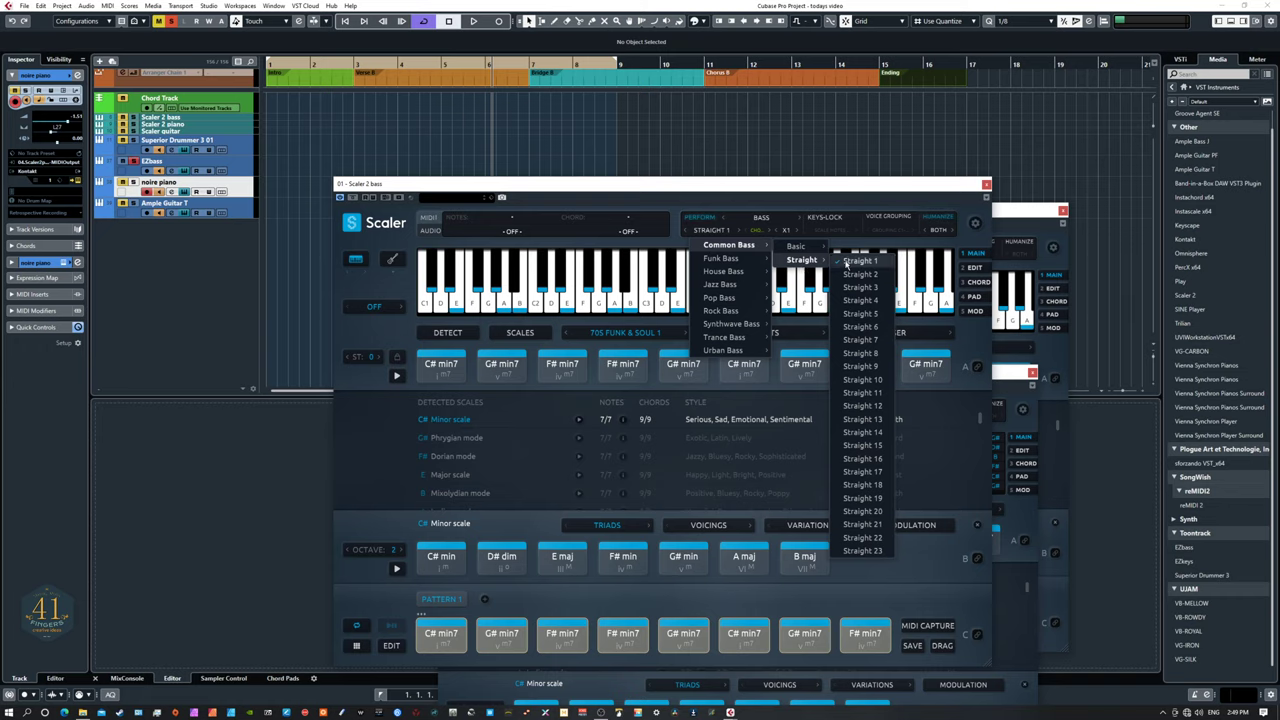
left_click(620, 187)
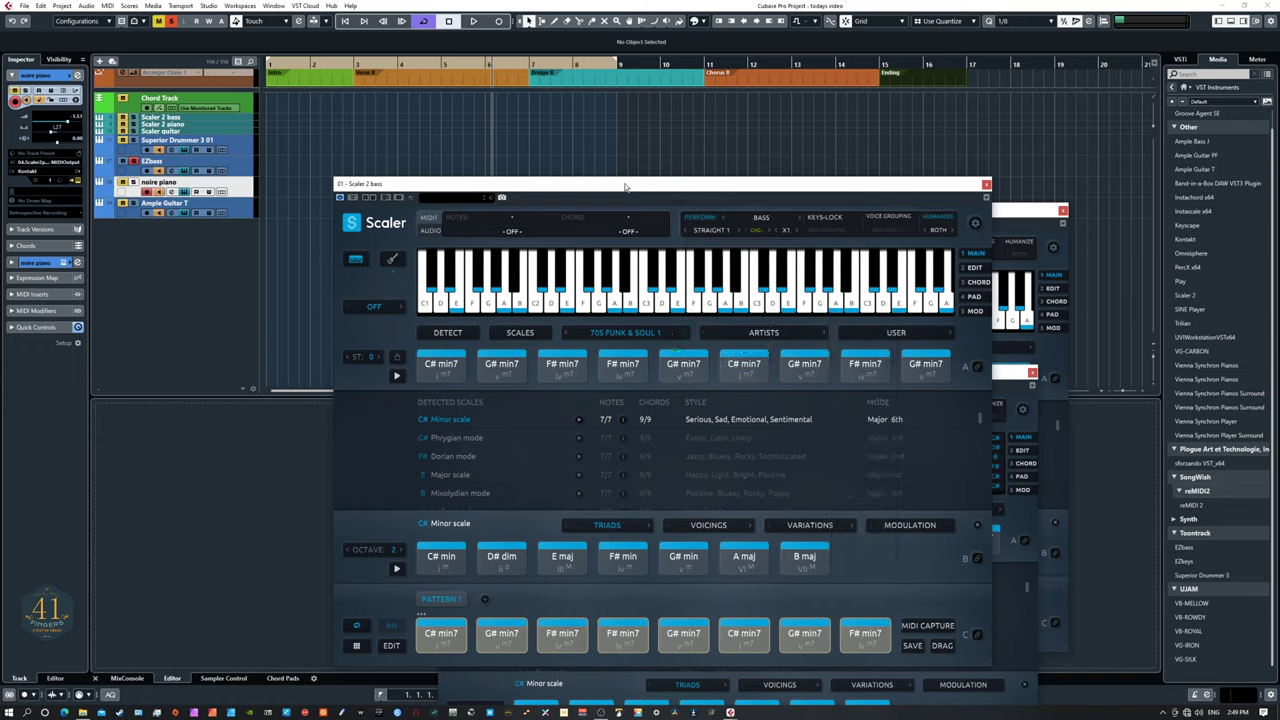
Play the soloed bass part briefly, stop it, and shift the Scaler 2 bass window slightly higher.
key("space")
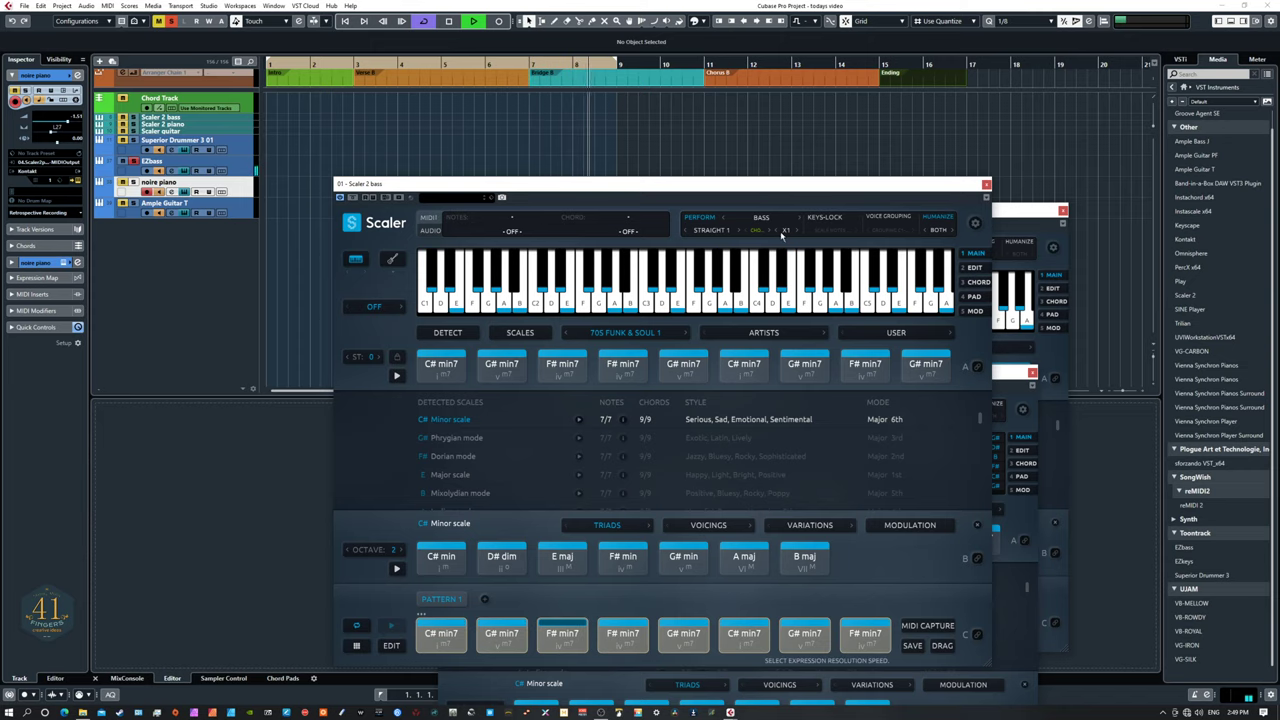
key("space")
left_click_drag(693, 186, 738, 145)
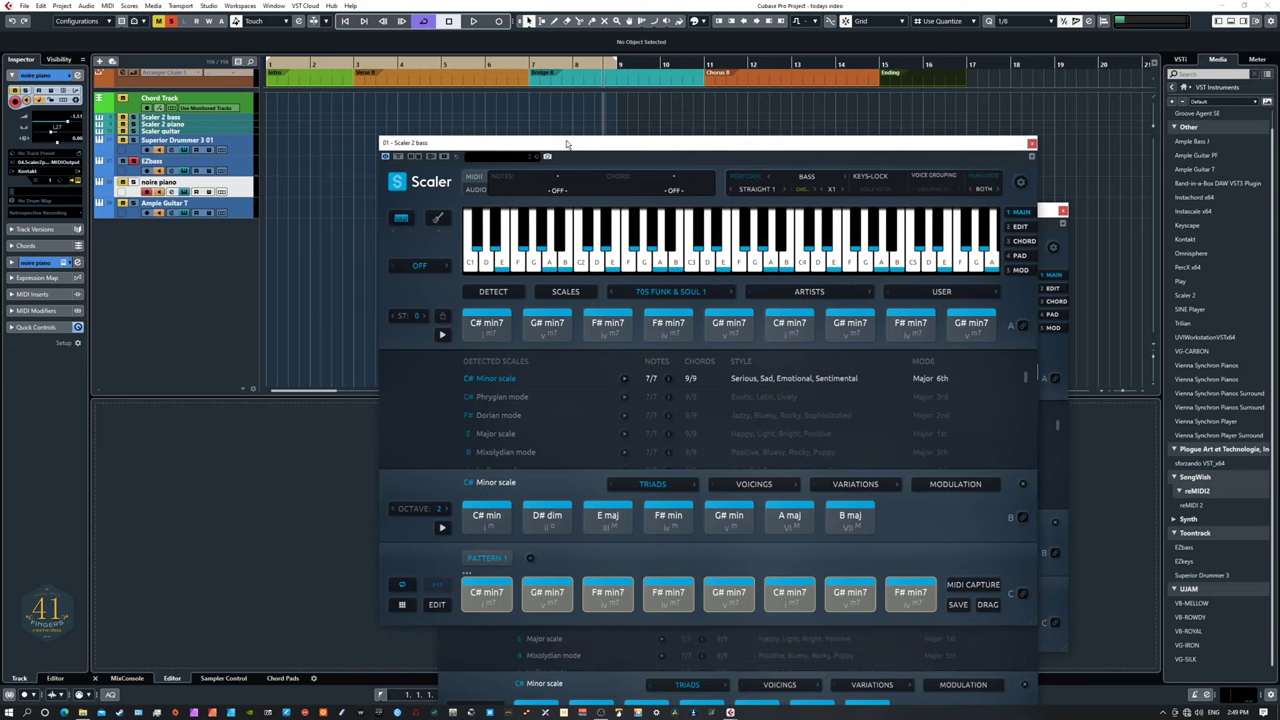
Replace the Scaler 2 bass window with Superior Drummer 3 and select and solo the Superior Drummer 3 01 track.
left_click_drag(584, 148, 0, 150)
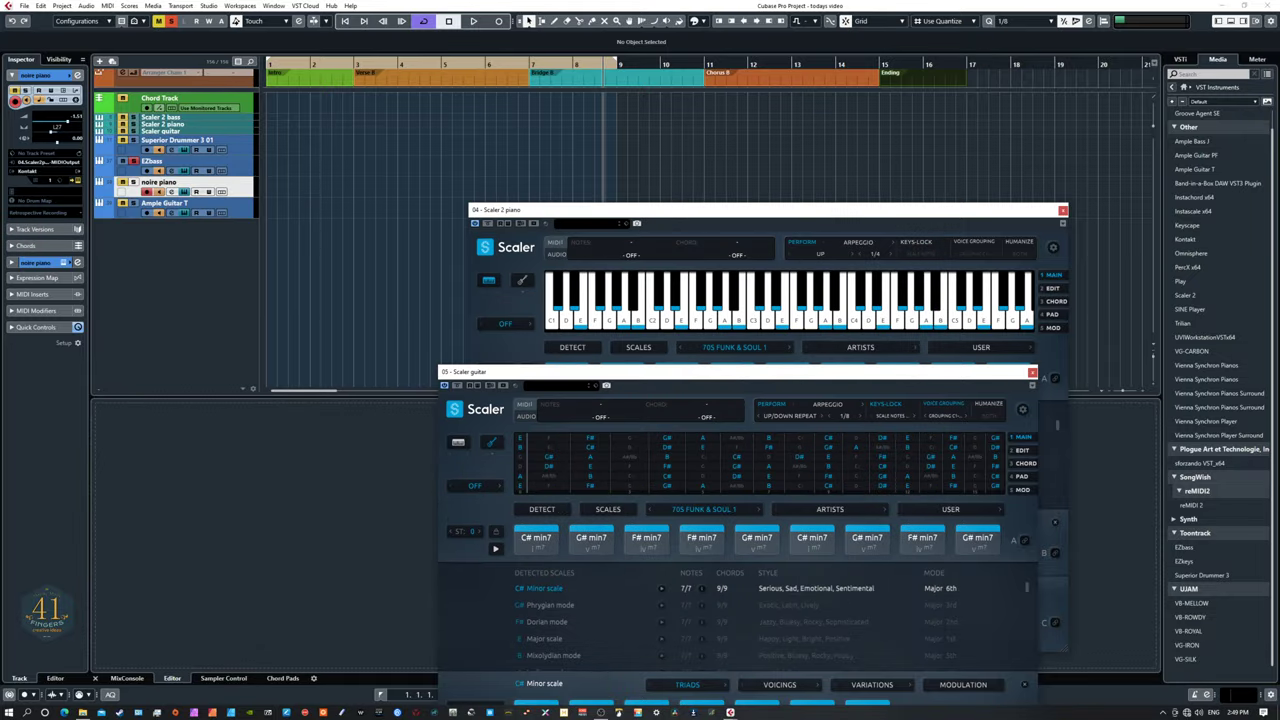
left_click_drag(770, 306, 483, 150)
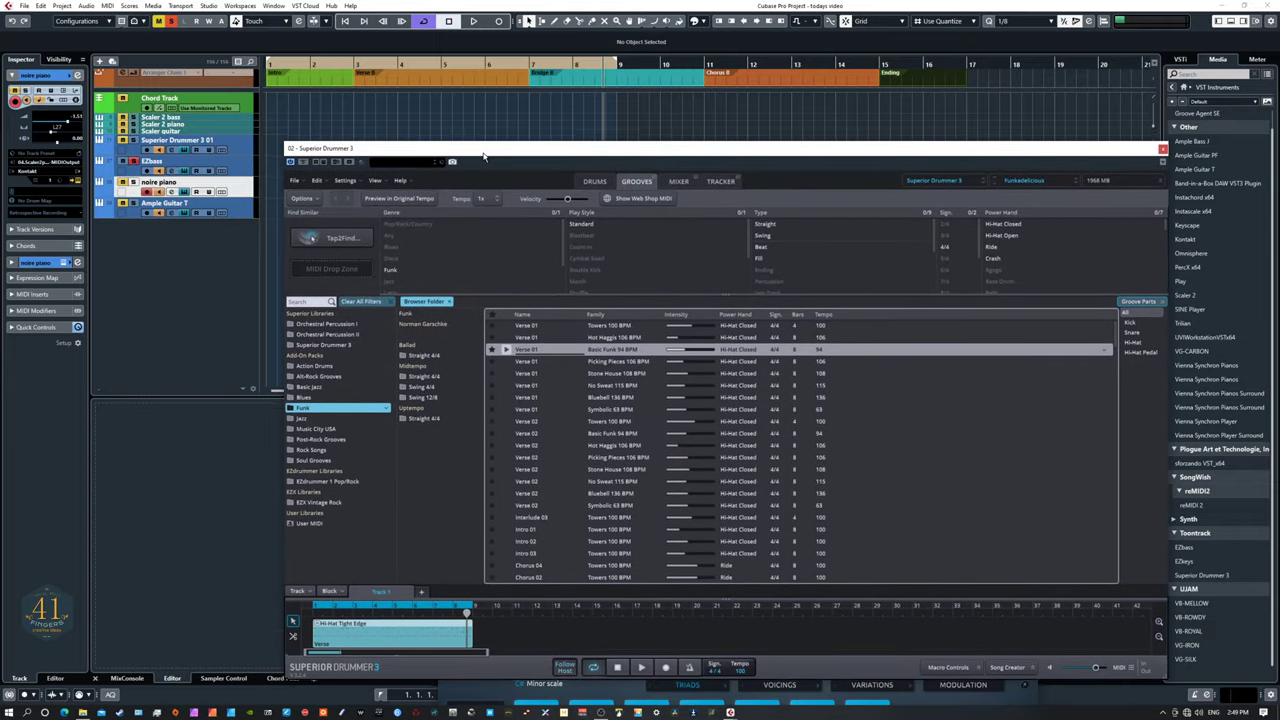
left_click(233, 147)
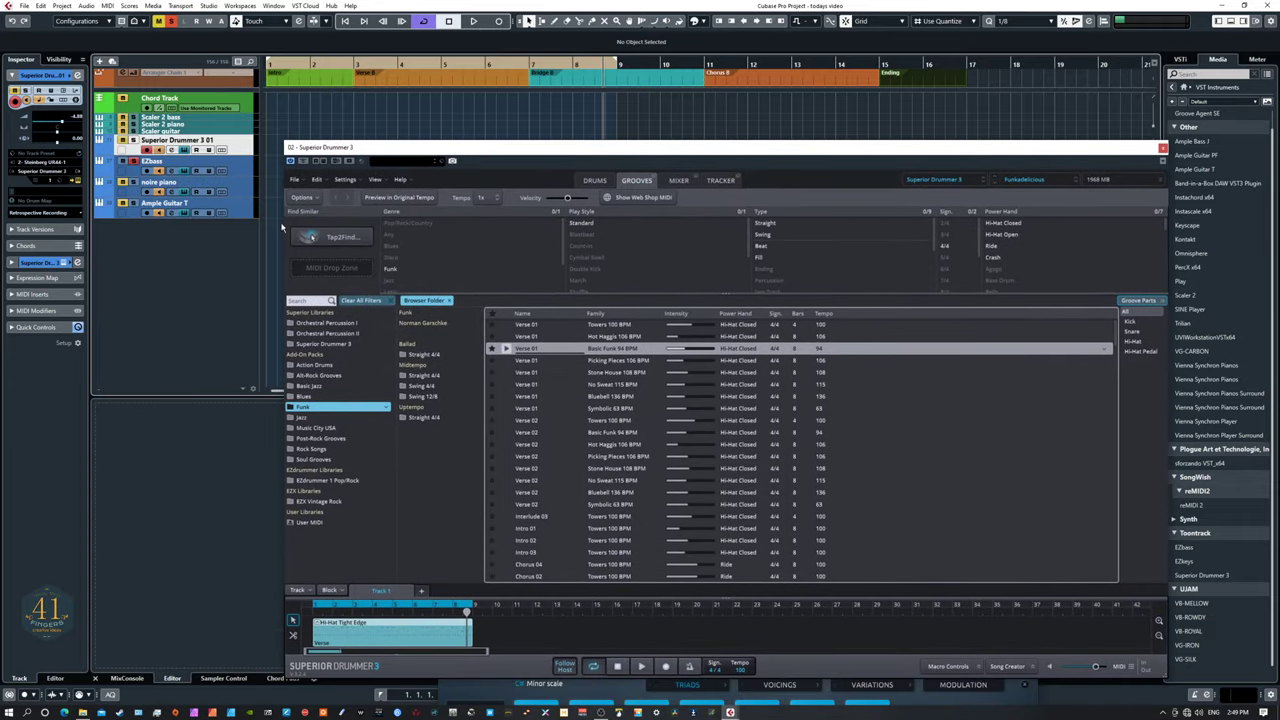
left_click(134, 141)
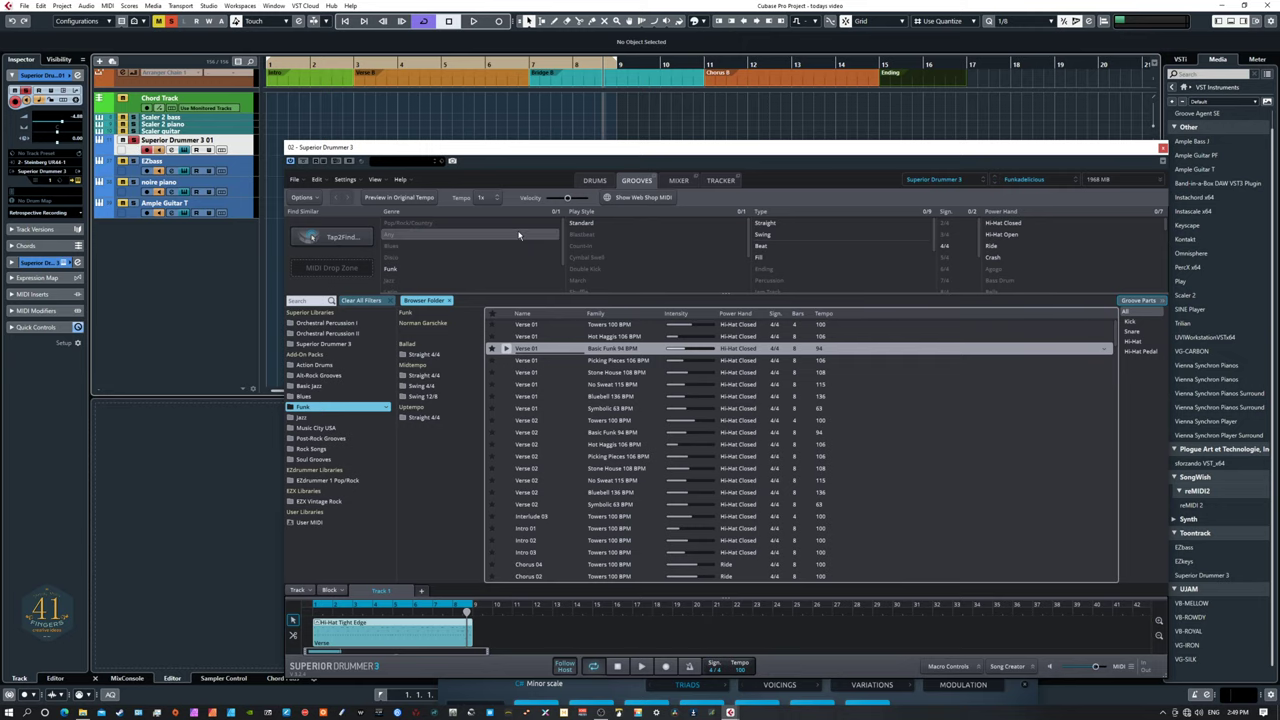
View the Superior Drummer 3 drum kit and return to its groove browser.
left_click(595, 181)
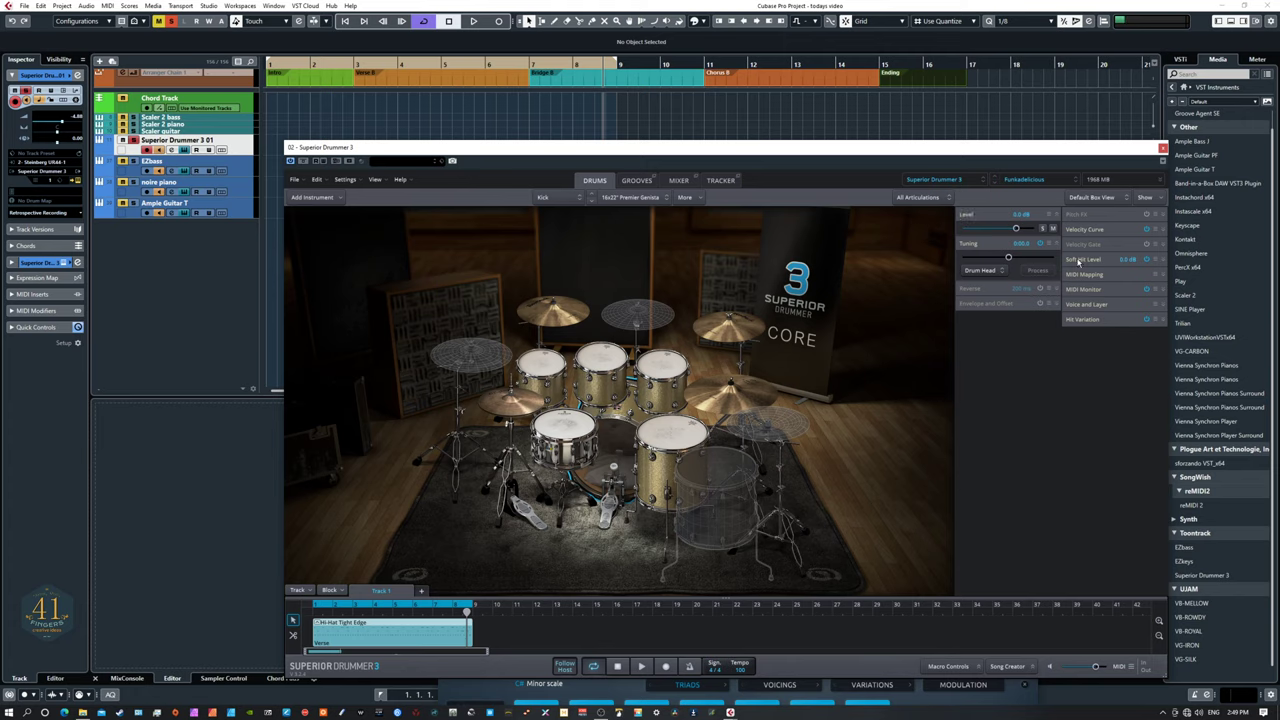
left_click(636, 181)
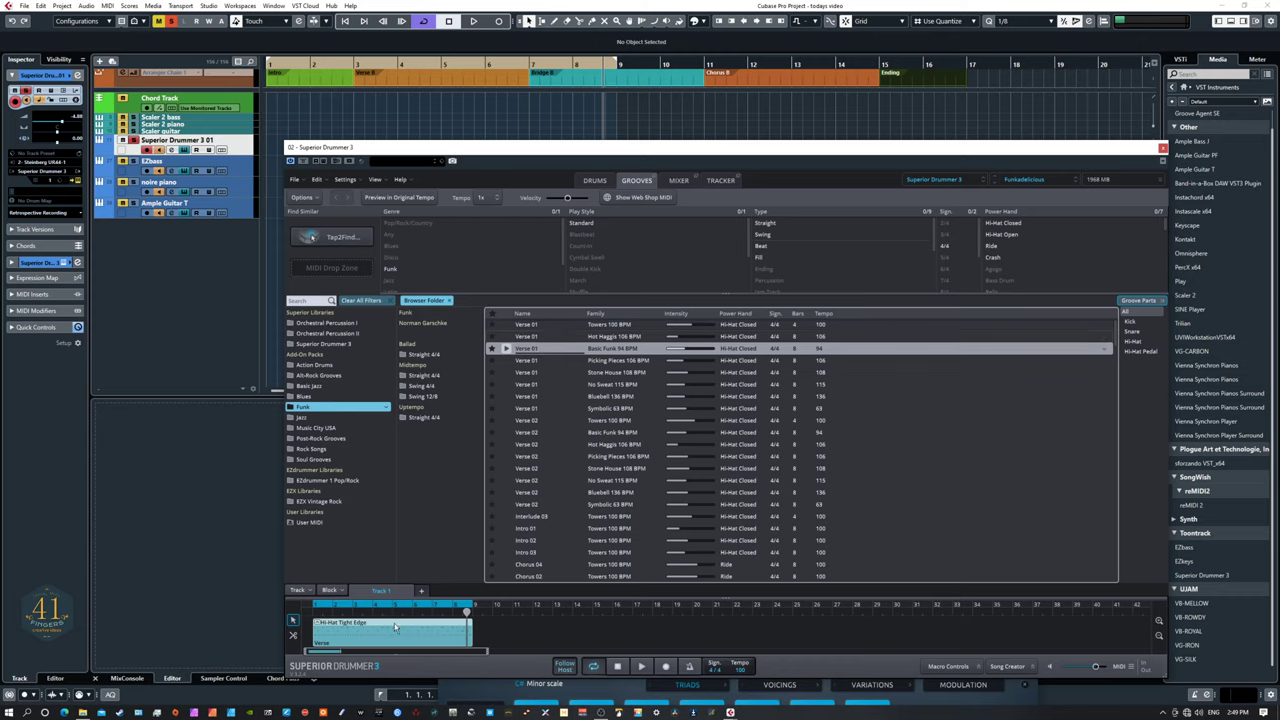
Play the soloed Superior Drummer 3 groove briefly, stop it, and move the drum window lower.
key("space")
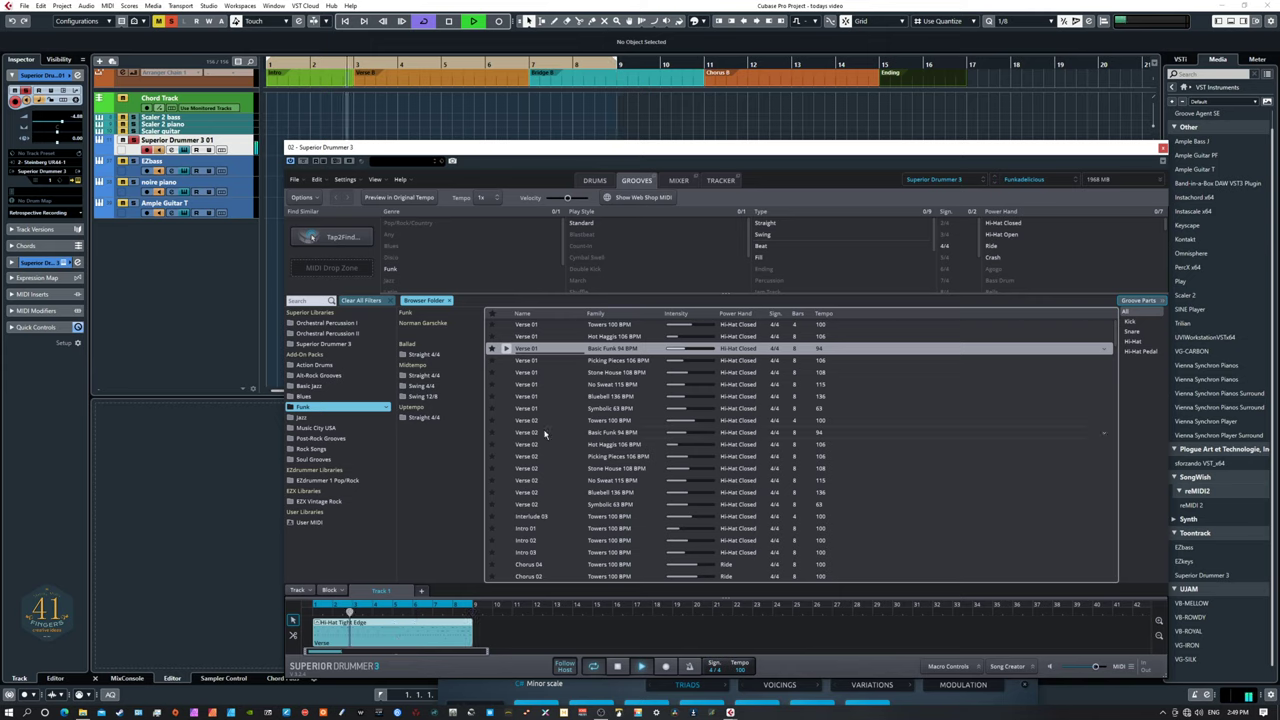
key("space")
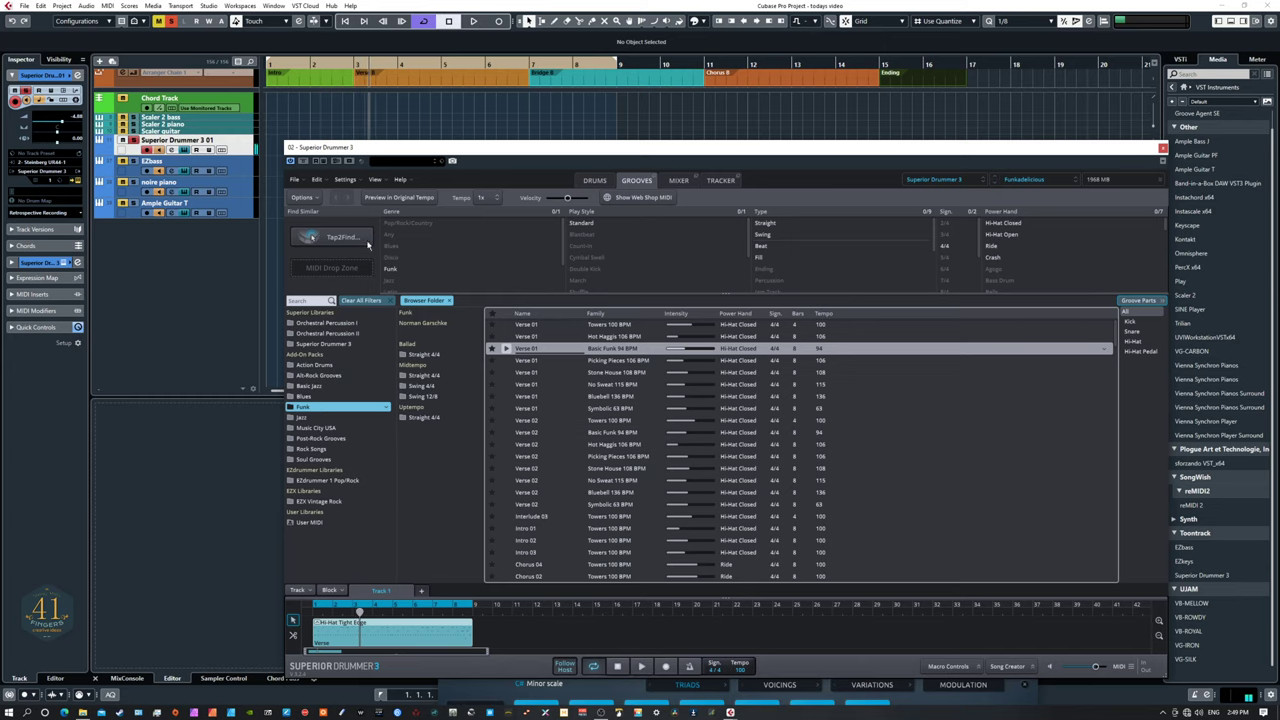
left_click_drag(478, 152, 535, 410)
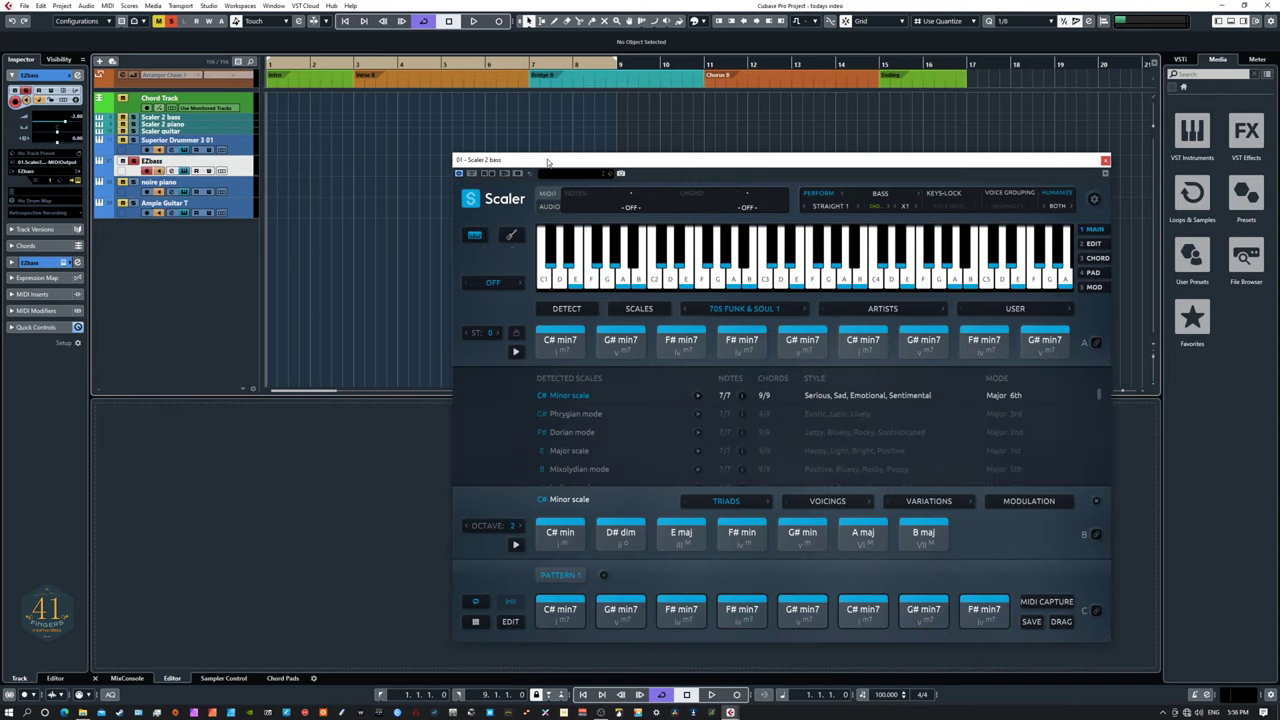
Shift the Scaler 2 bass window slightly higher and set its performance pattern to Funk Bass, Funk 1.
mouse_move(548, 162)
left_mouse_down()
mouse_move(509, 181)
mouse_move(557, 146)
left_mouse_up()
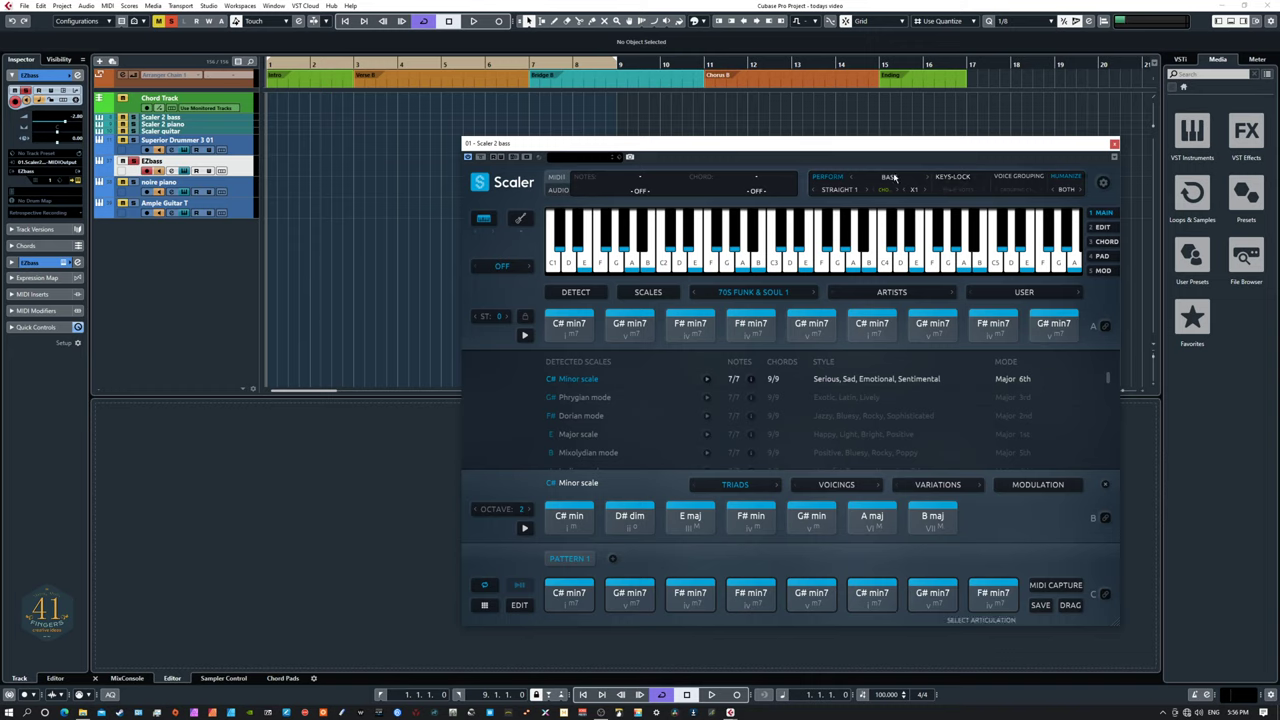
left_click(845, 190)
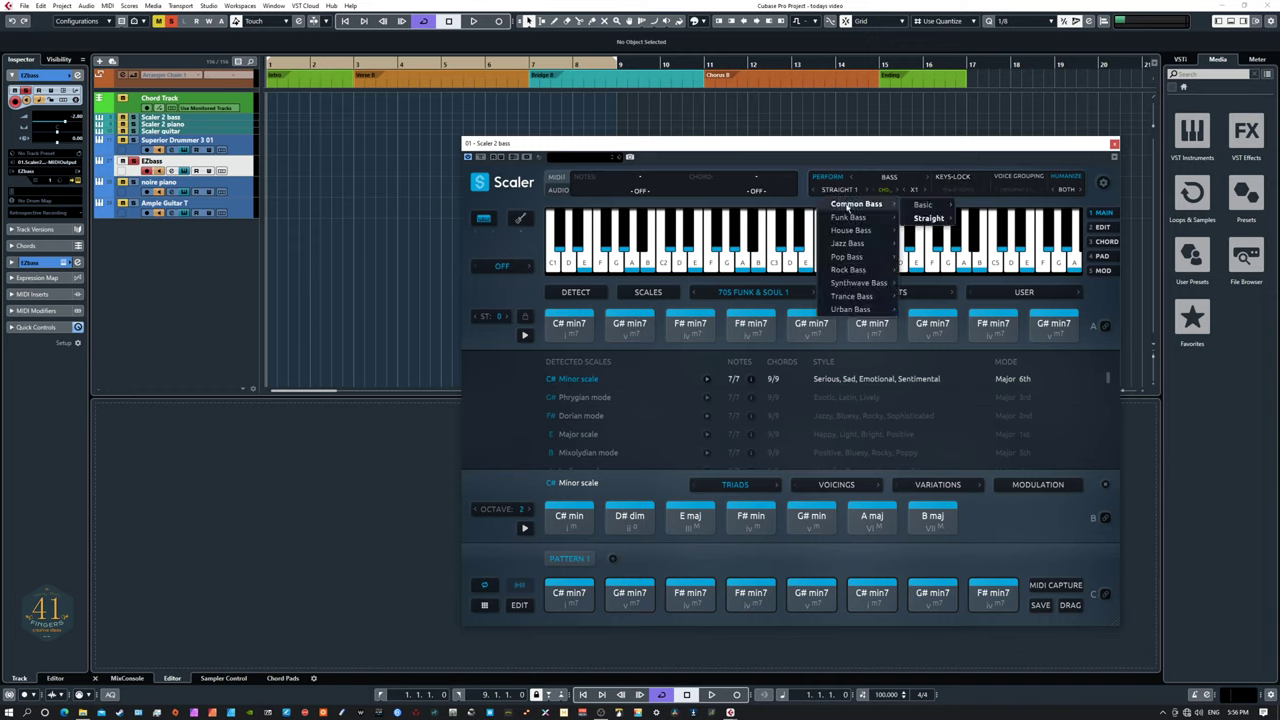
left_click(838, 193)
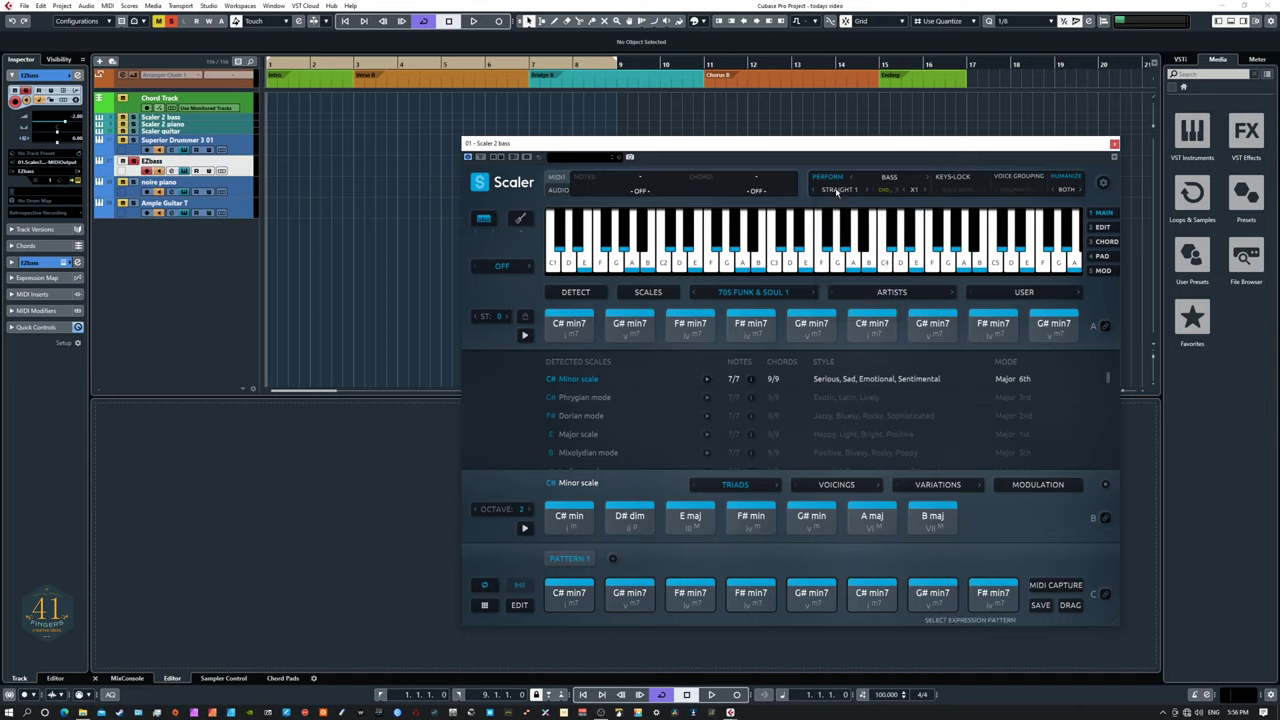
left_click(838, 193)
mouse_move(847, 218)
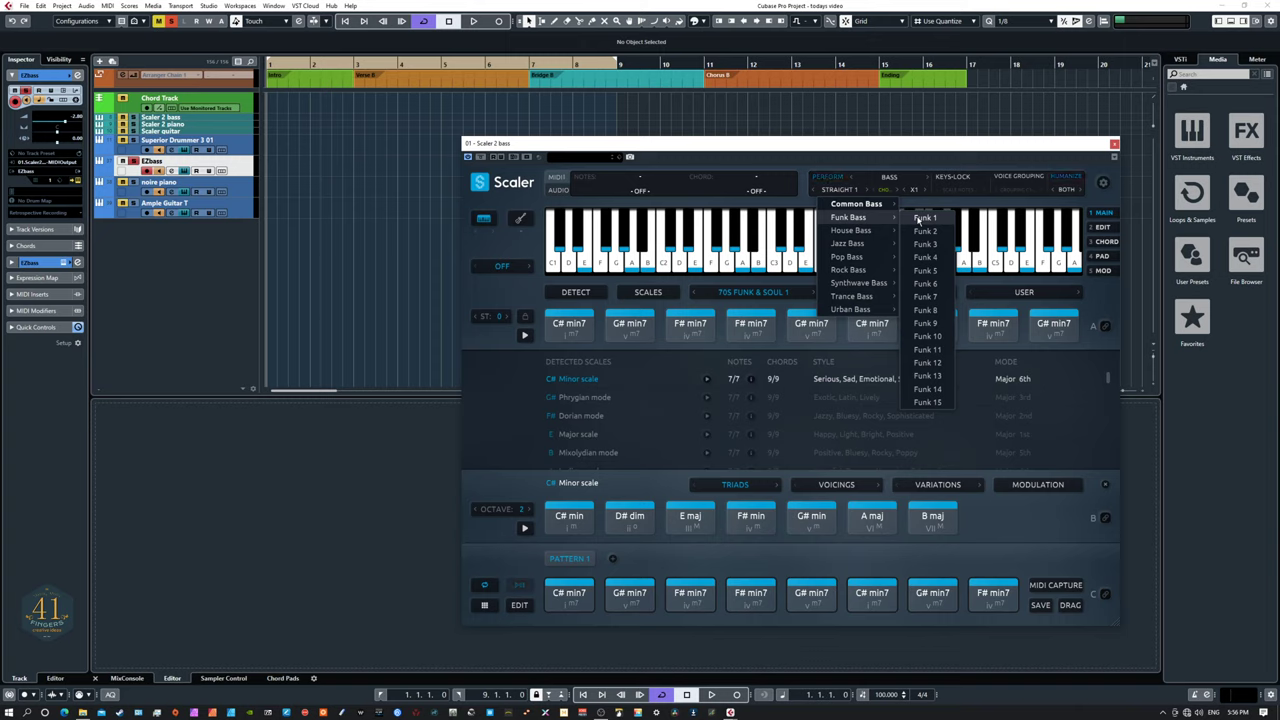
left_click(918, 219)
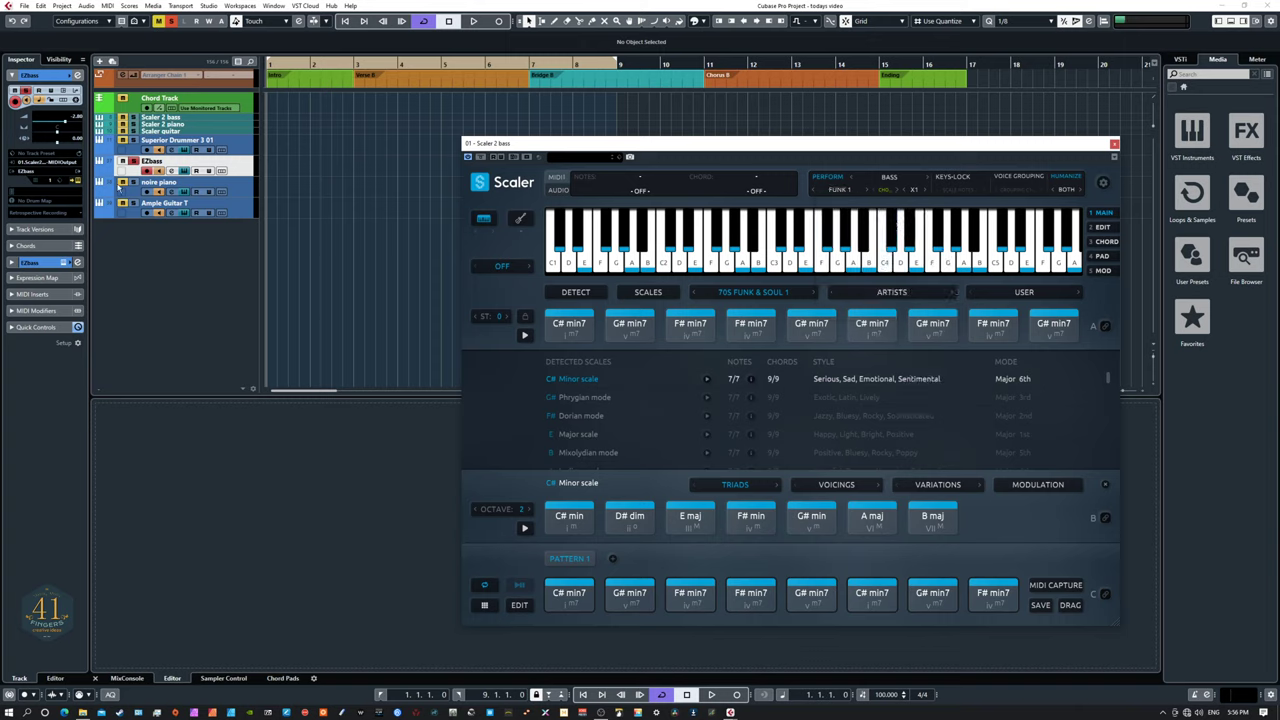
Play the Funk 1 bass pattern, solo the Superior Drummer 3 01 track alongside it, and stop playback.
key("space")
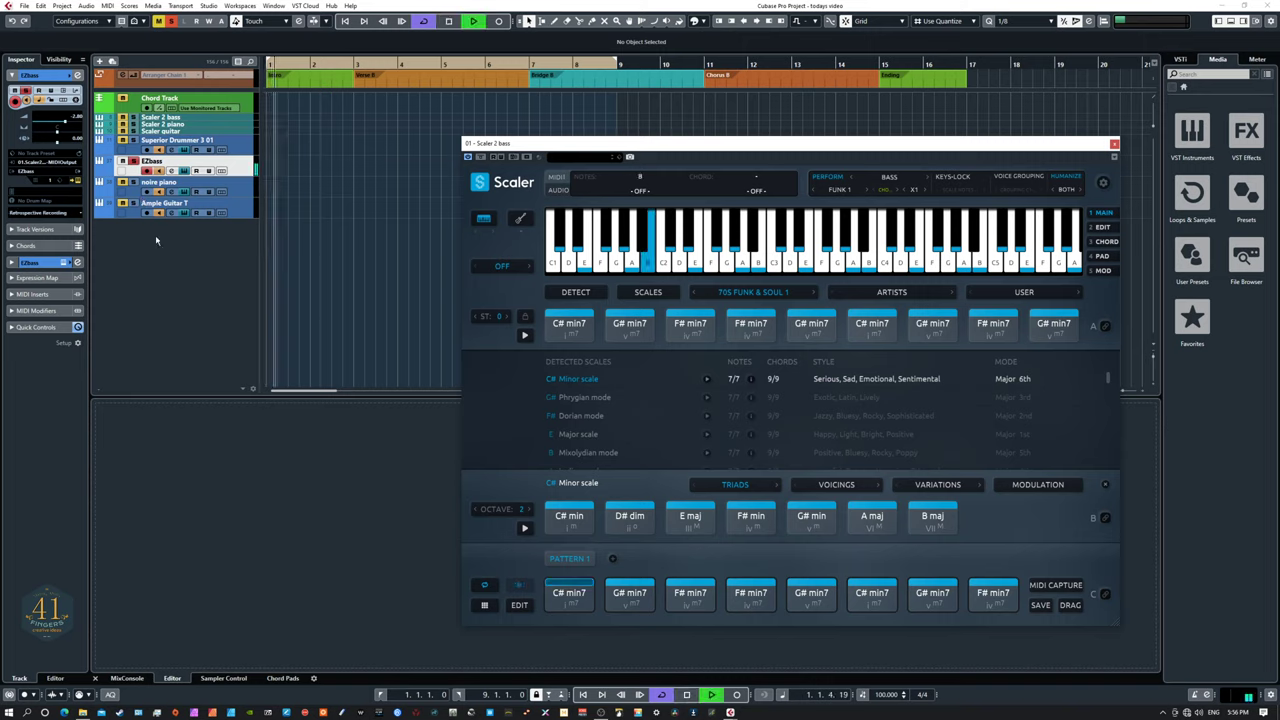
left_click(134, 141)
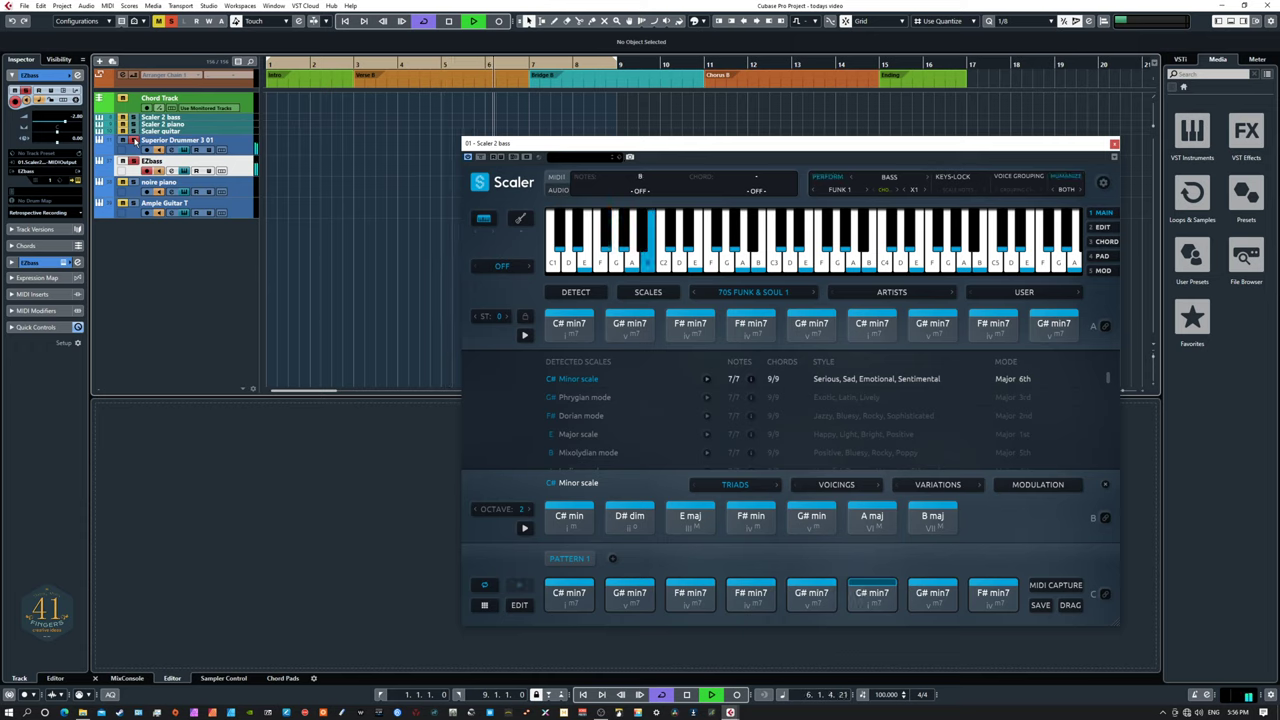
key("space")
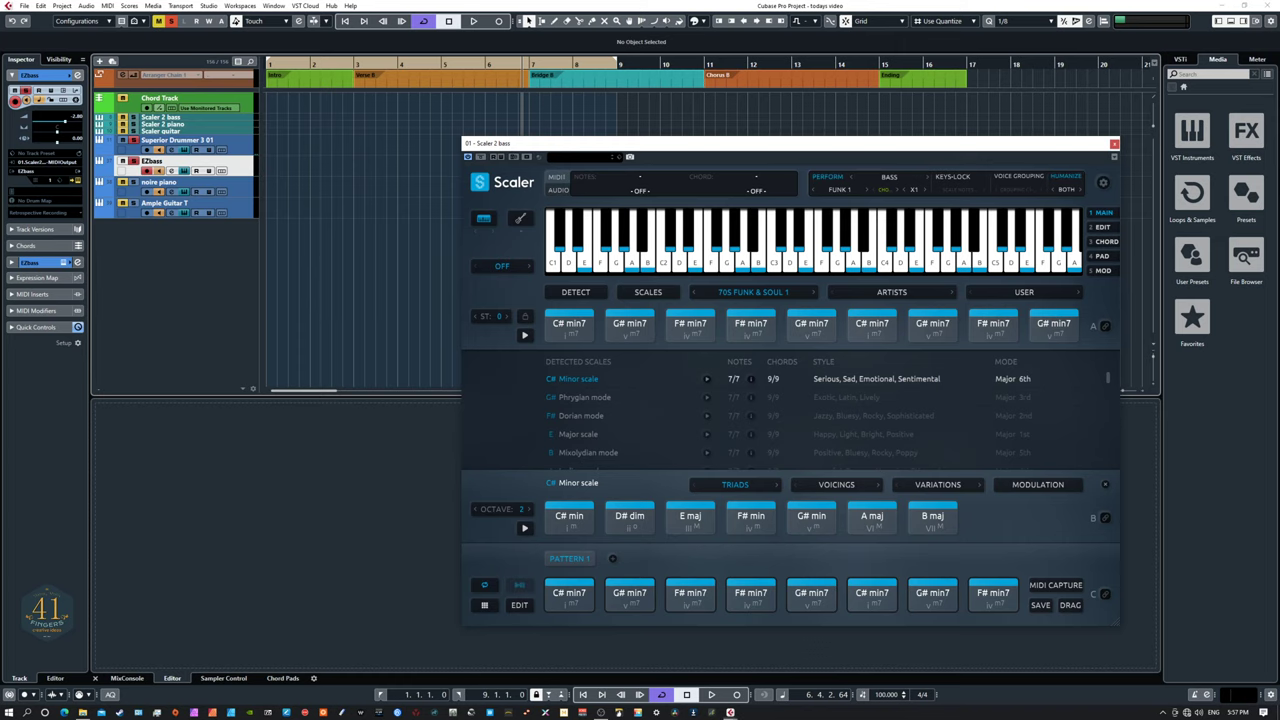
Place EZbass beside Scaler 2 bass and transfer all eight Pattern 1 chords onto the EZbass track at bar 1.
left_click_drag(0, 196, 630, 117)
left_click_drag(868, 145, 914, 103)
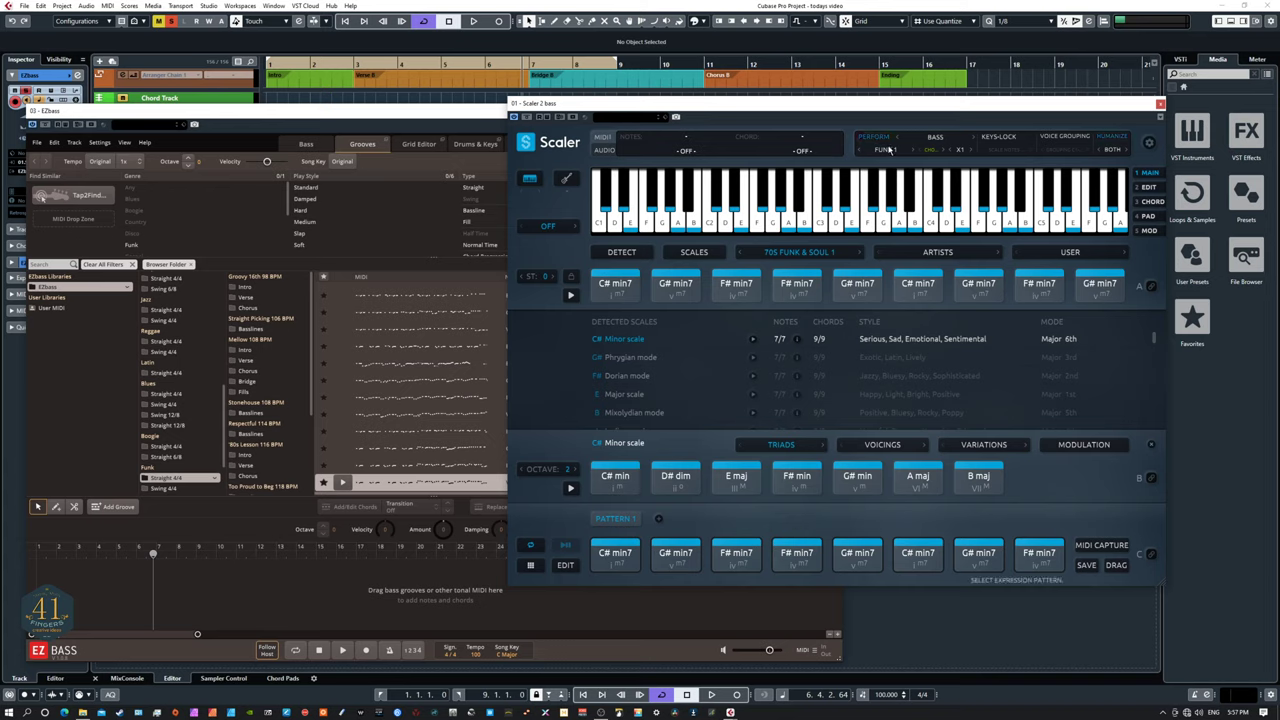
left_click_drag(591, 535, 1038, 566)
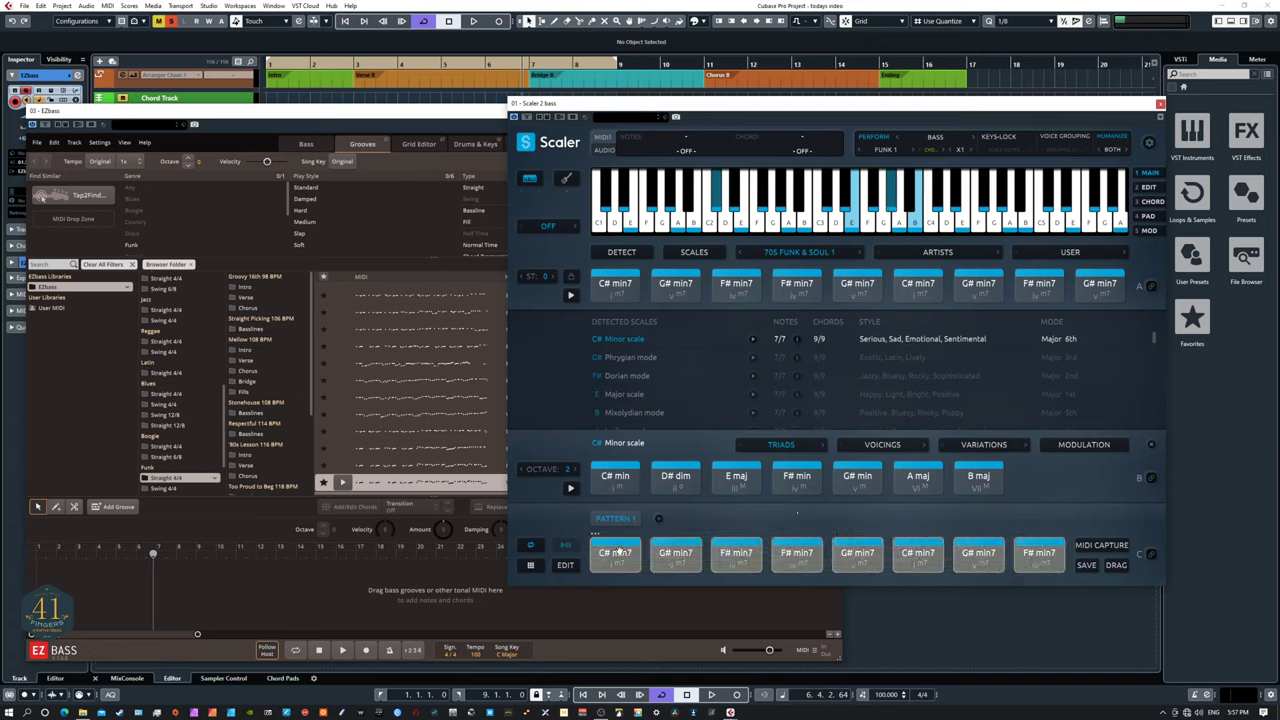
left_click_drag(616, 553, 80, 595)
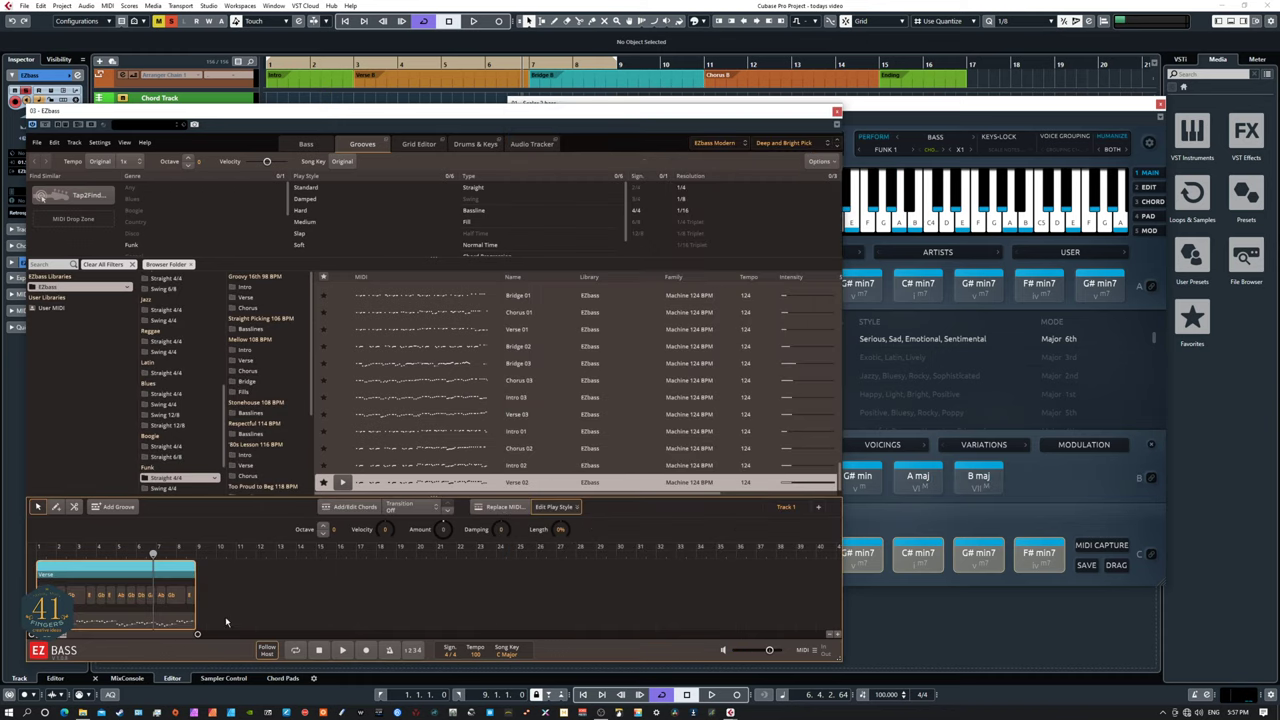
Select the imported bass MIDI in the EZbass track and view its notes in the Grid Editor.
left_click(217, 615)
left_click(175, 622)
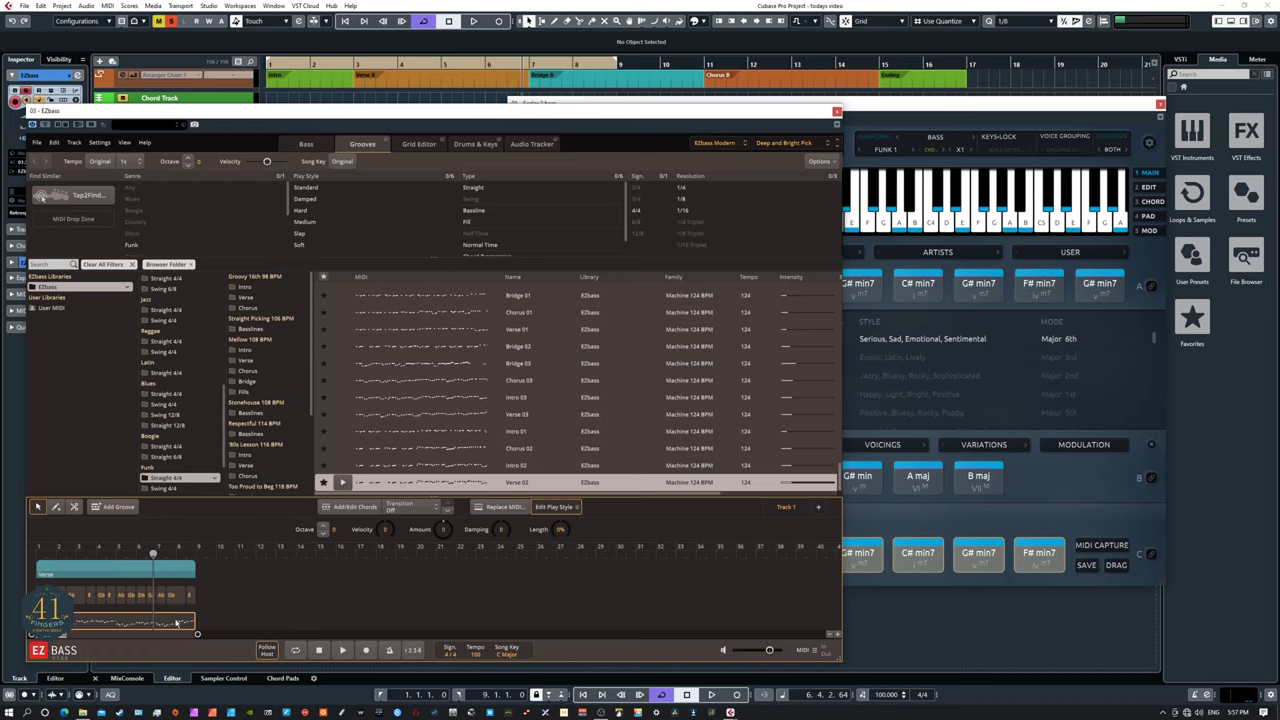
left_click(419, 144)
scroll(410, 415, "down", 2)
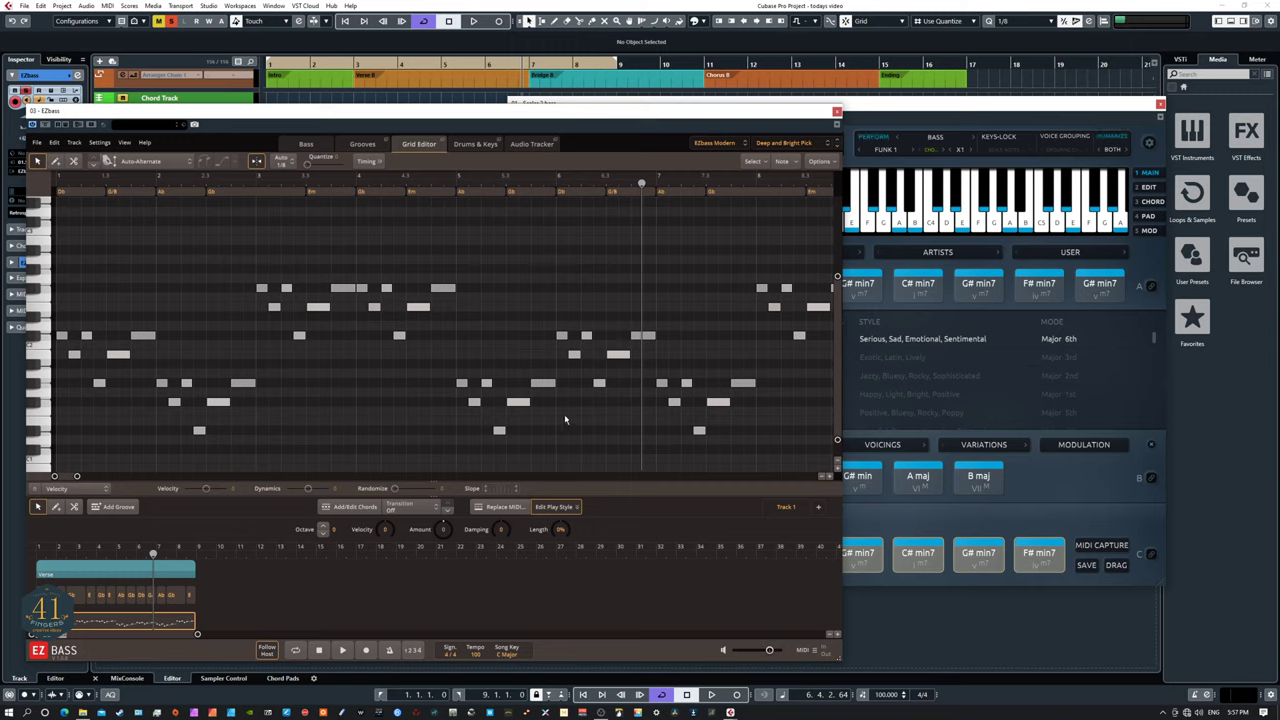
Select all chord blocks of the EZbass part, inspect the chord wheel, close it and reselect the bass MIDI.
left_click_drag(215, 600, 72, 598)
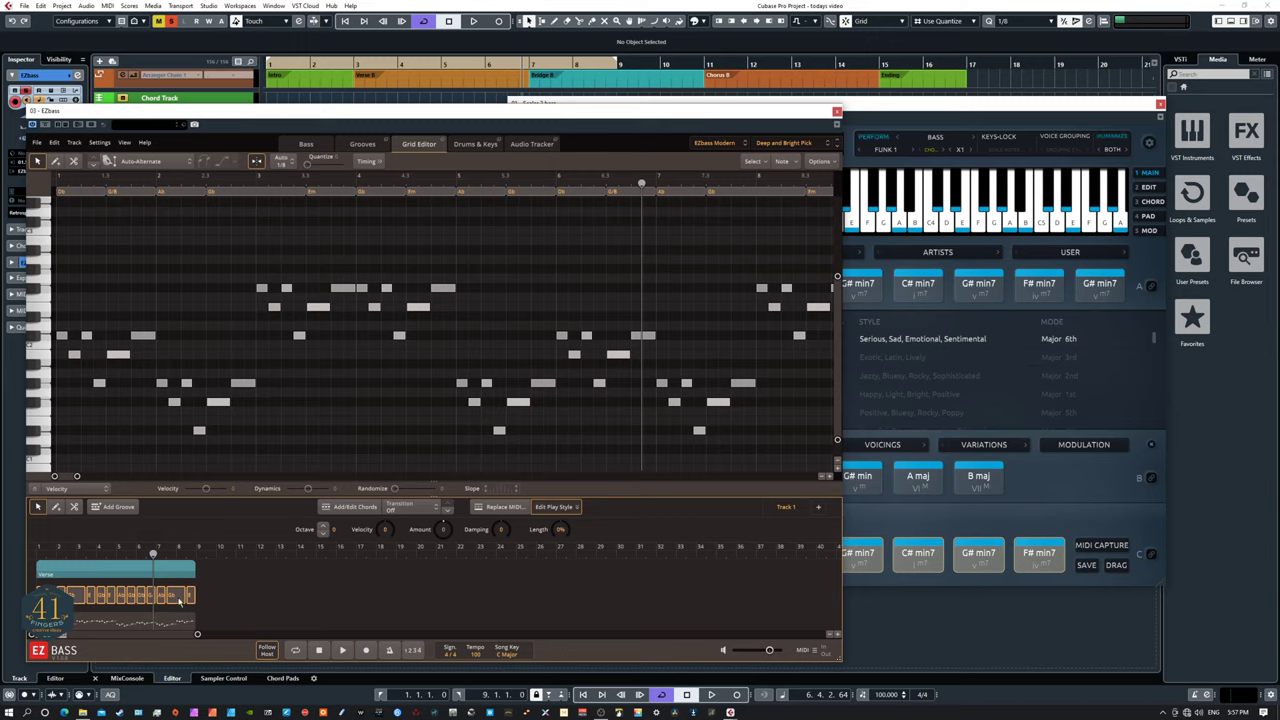
left_click(180, 598)
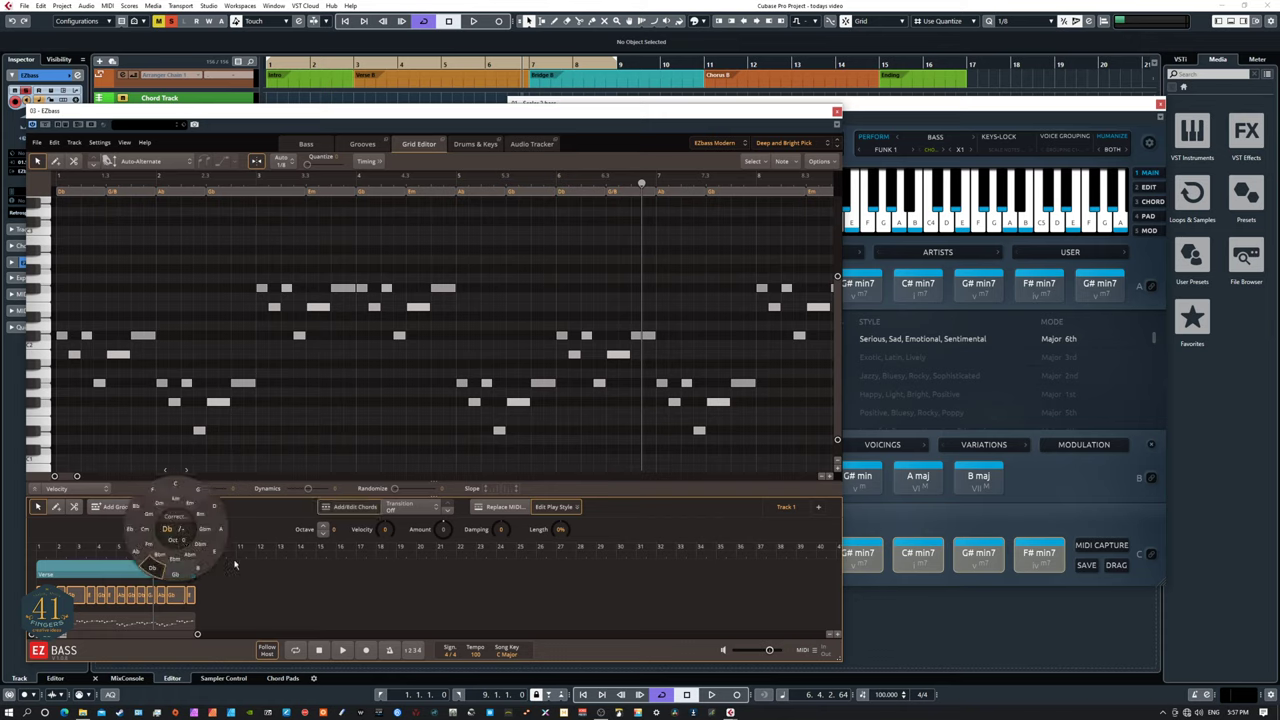
left_click(175, 619)
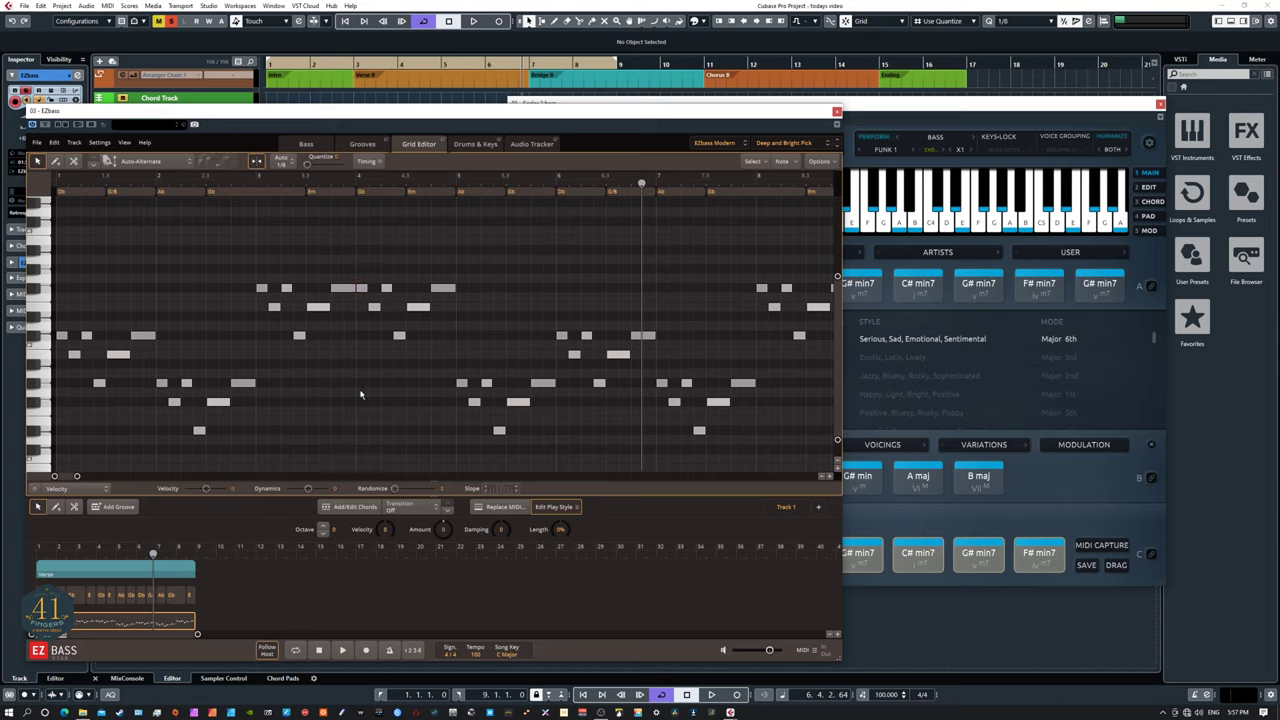
scroll(361, 394, "down", 1)
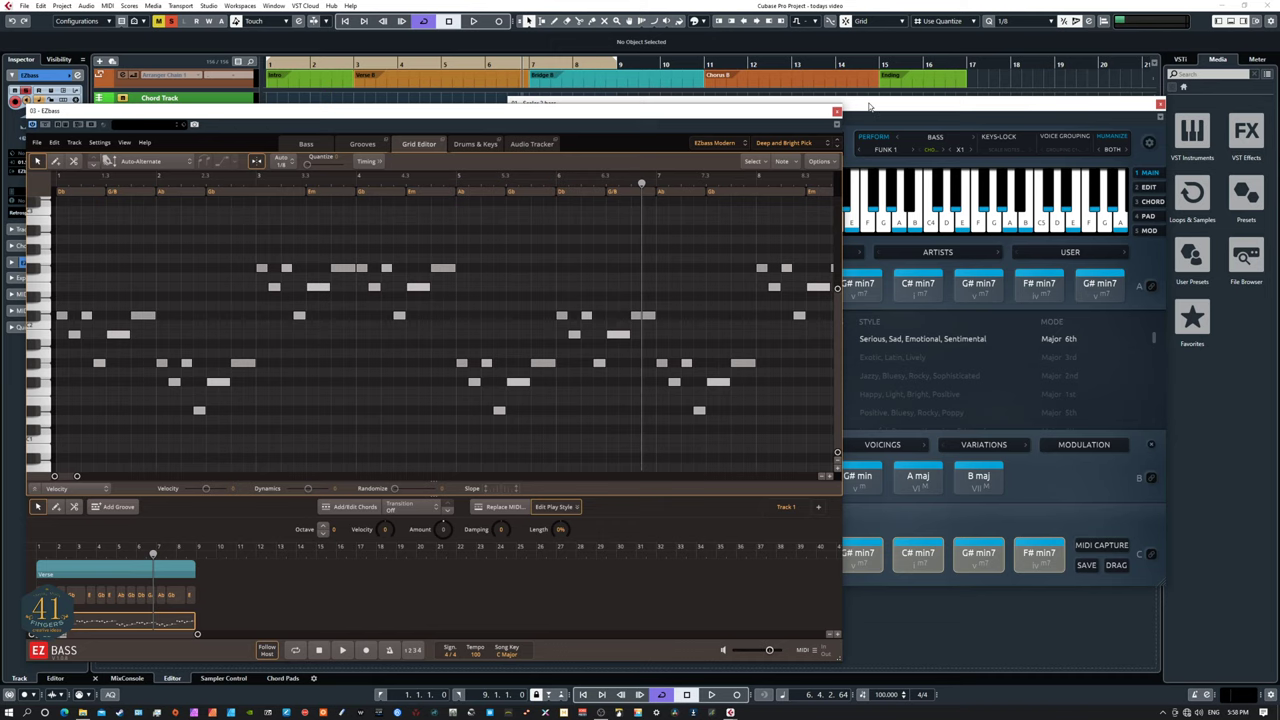
Move Scaler 2 bass out of view, fit all eight bars in the Grid Editor, and reposition EZbass beside the track list.
left_click(622, 104)
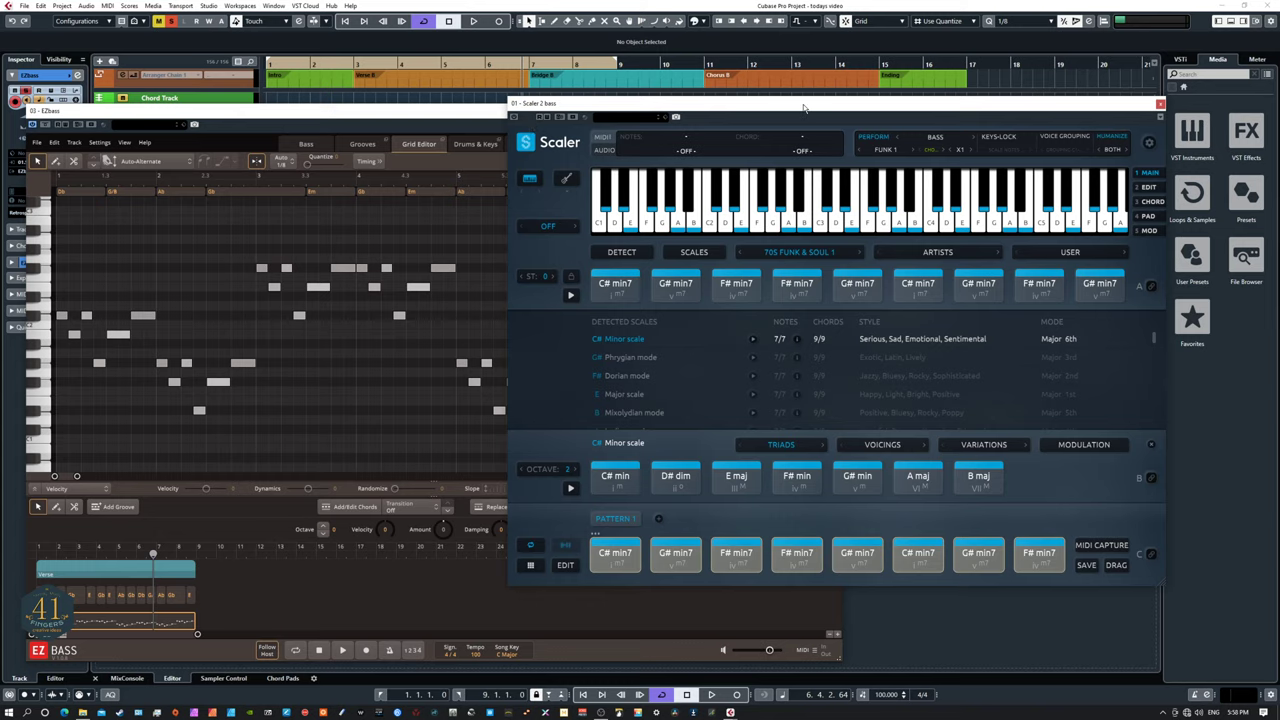
left_click_drag(803, 108, 0, 140)
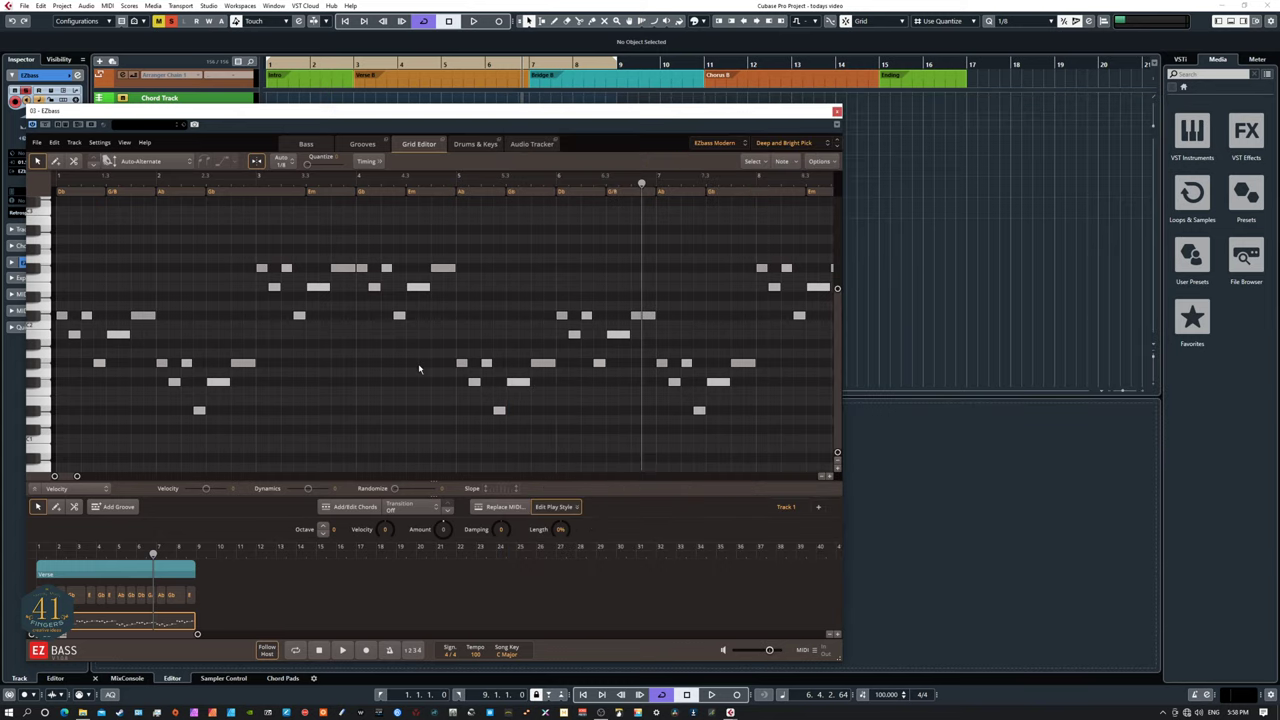
left_click_drag(78, 476, 84, 476)
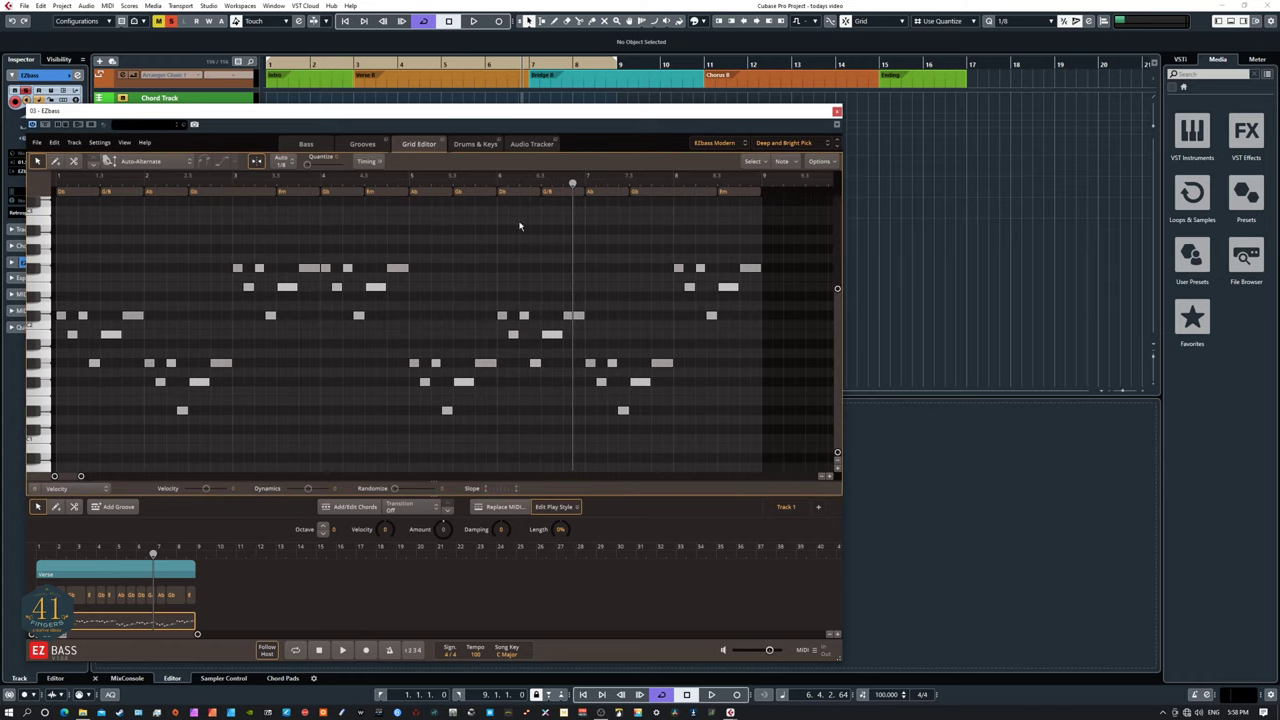
left_click_drag(482, 115, 770, 76)
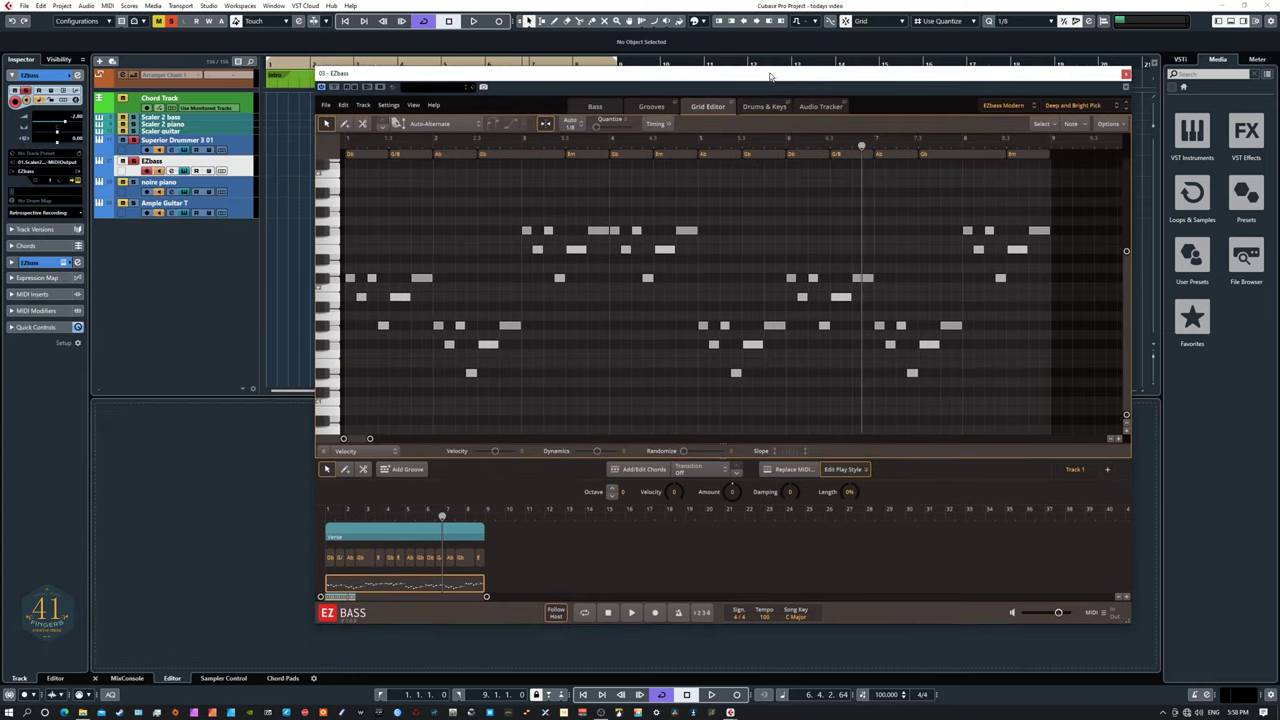
Play the imported EZbass part from the project start, stop it, and return to the start.
key("period")
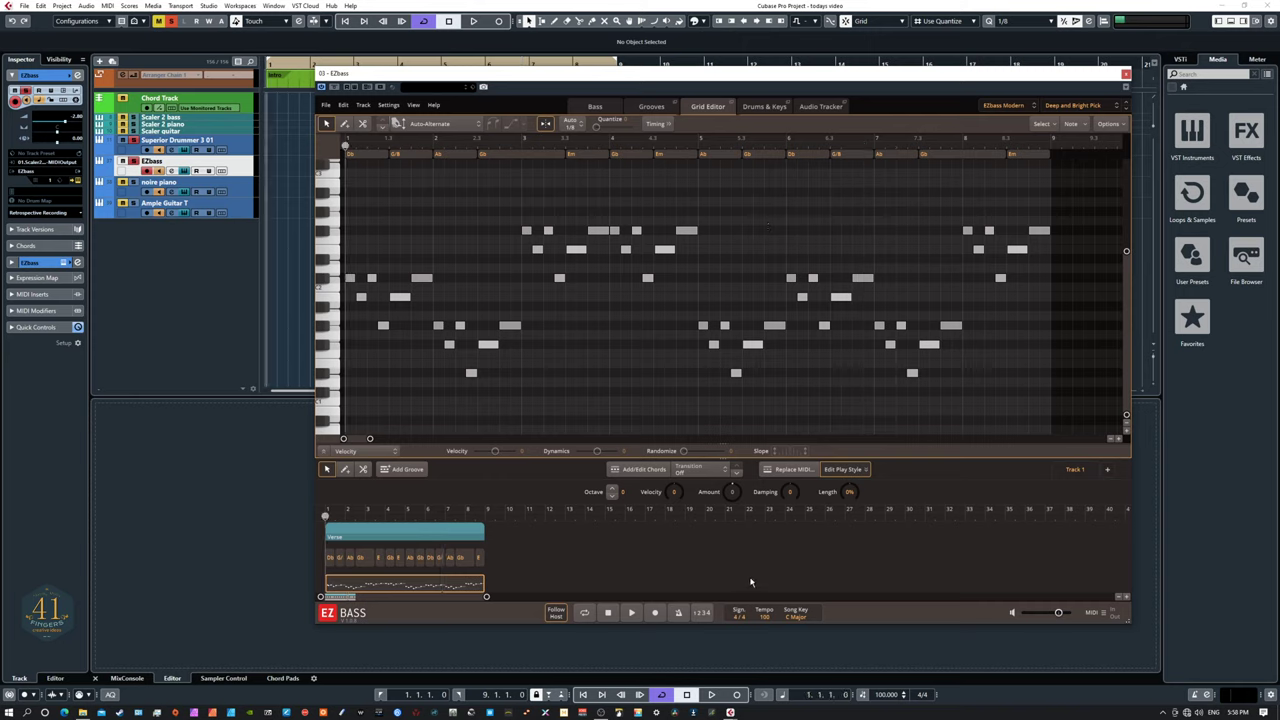
key("space")
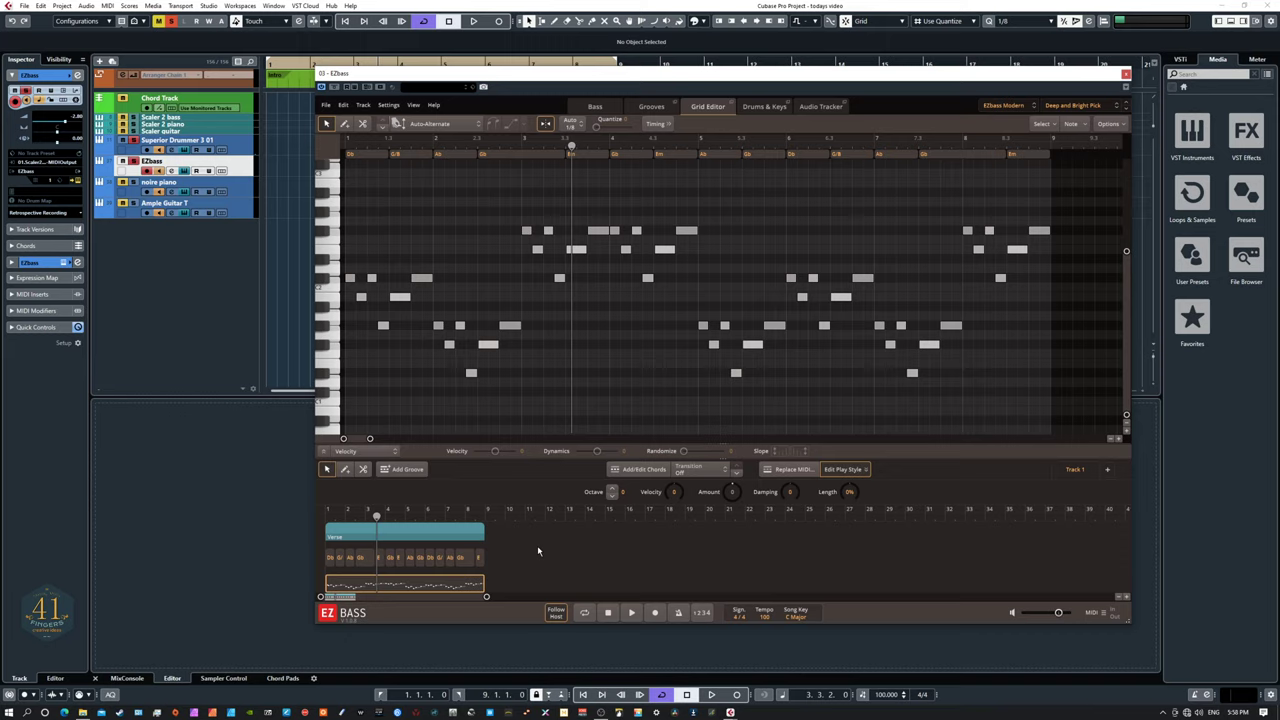
key("KP_Decimal")
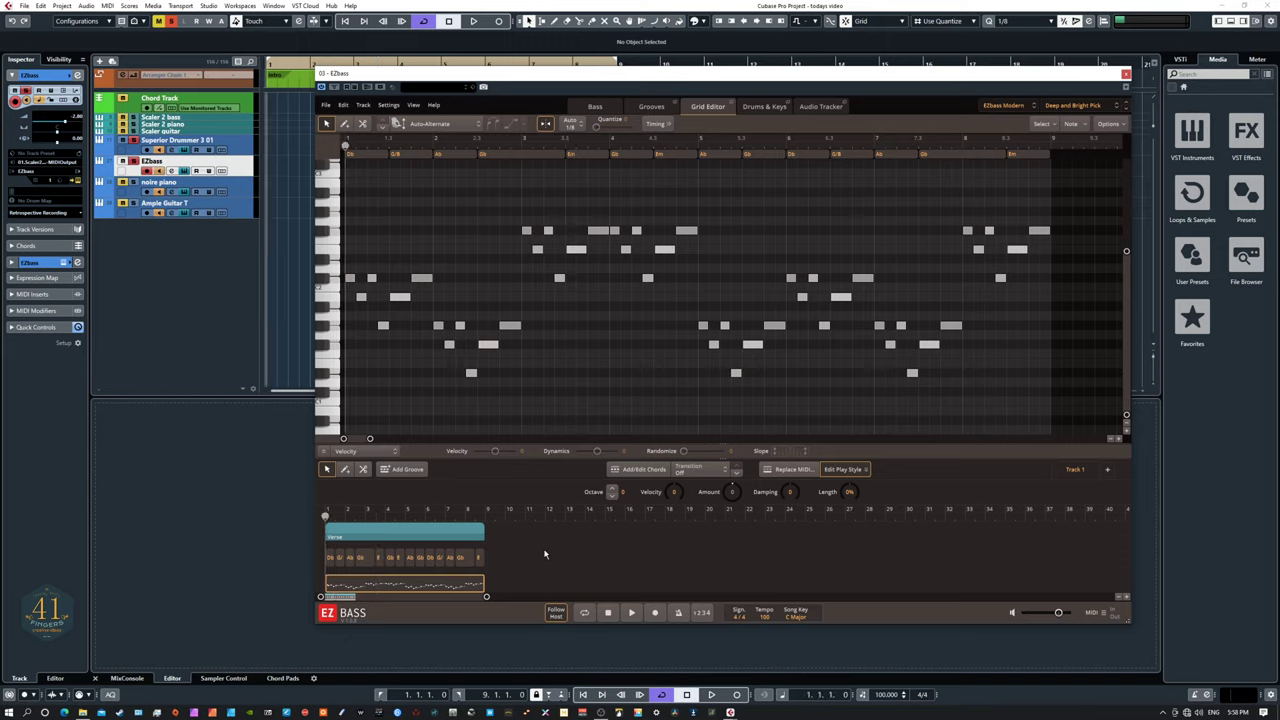
Highlight the Verse block and then all its chord blocks in the EZbass track, and clear the selection.
left_click(531, 562)
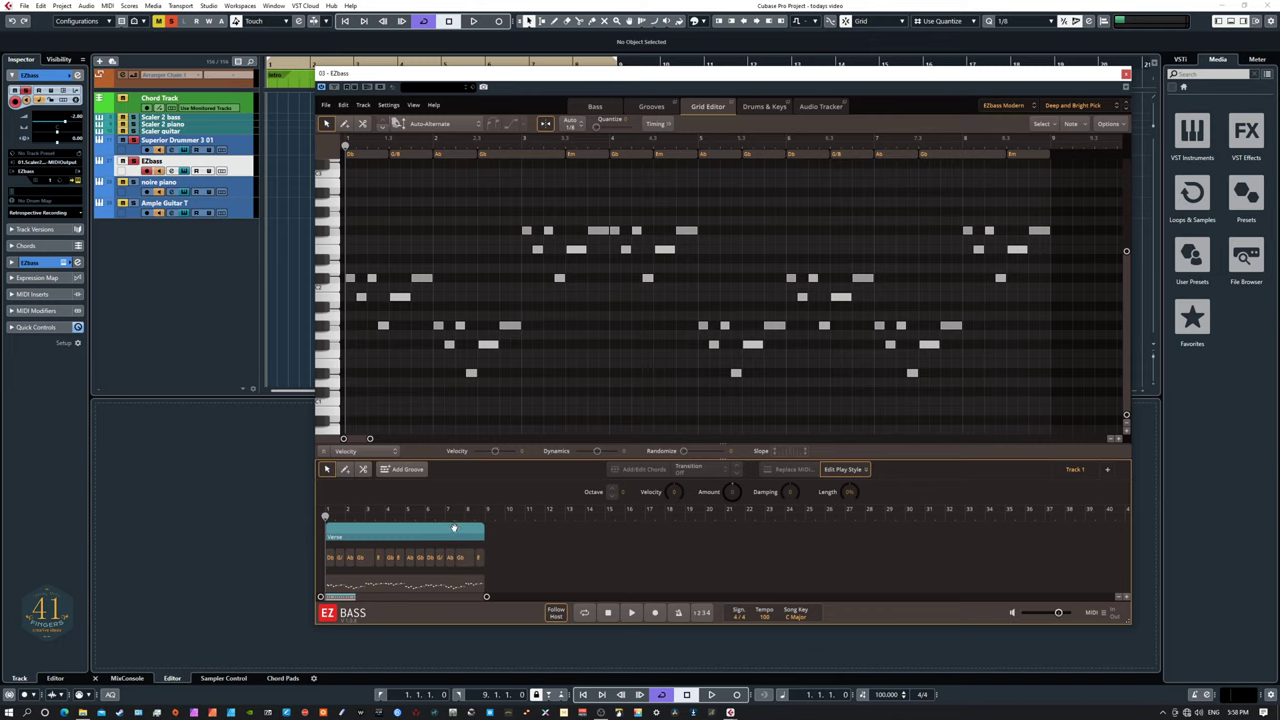
left_click(450, 527)
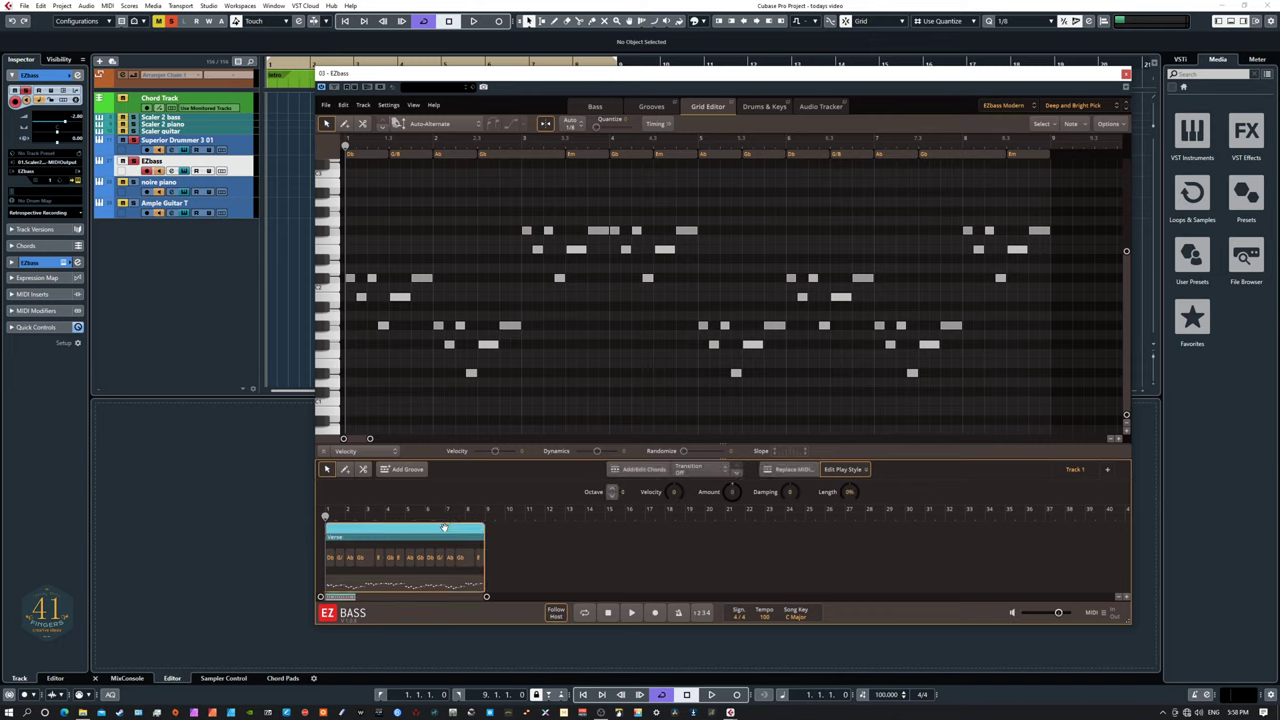
left_click_drag(415, 533, 360, 532)
left_click_drag(465, 527, 348, 557)
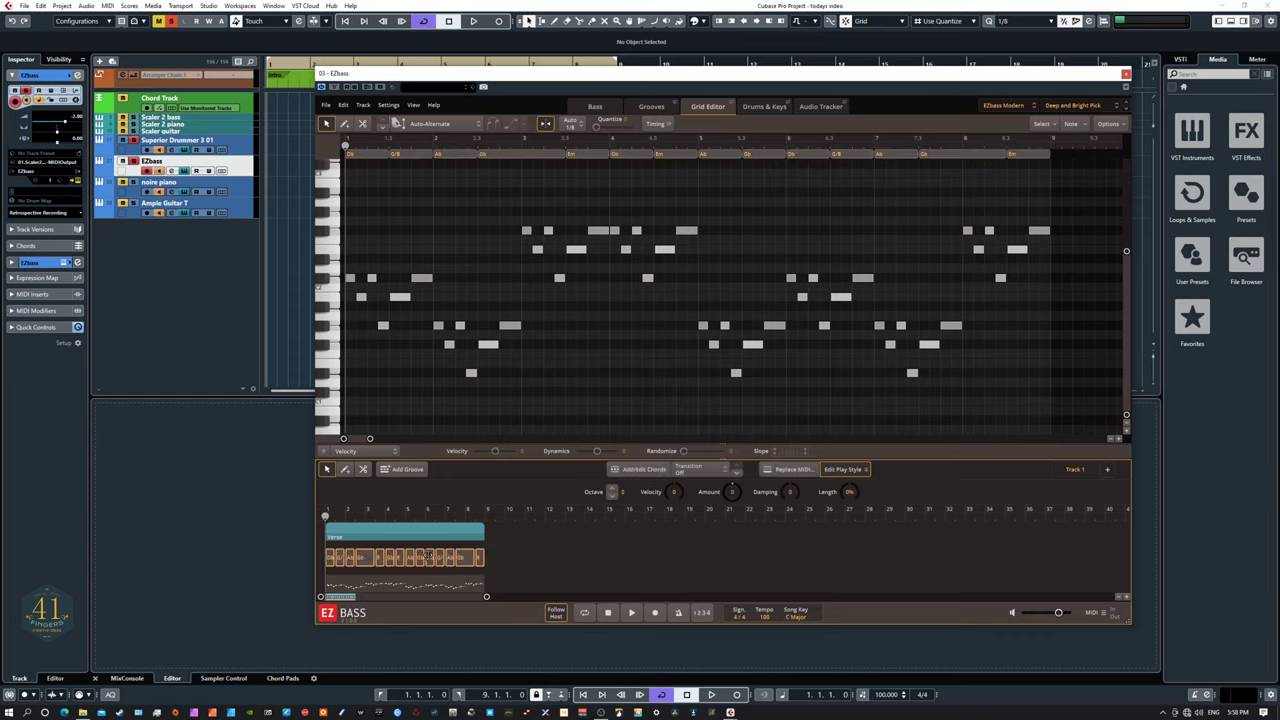
left_click_drag(479, 561, 502, 565)
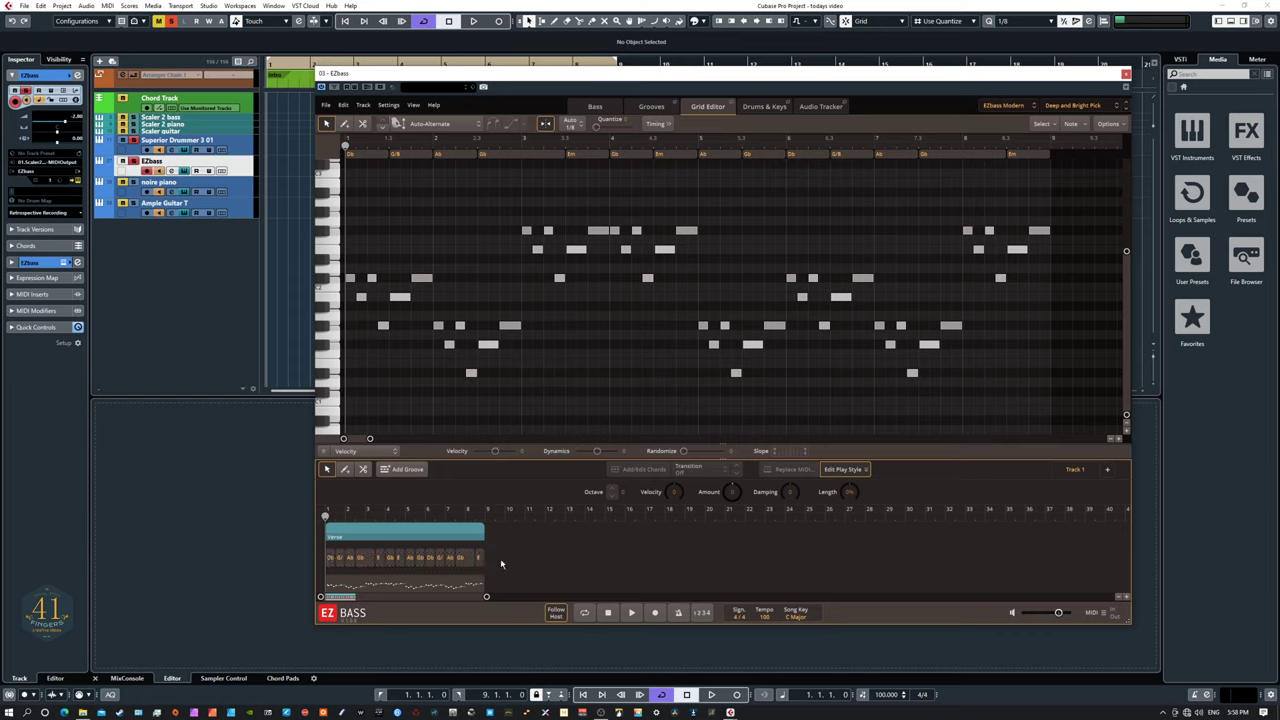
Select the bass MIDI, try shorter and longer note lengths, set Length to -2%, and play the part.
left_click(460, 588)
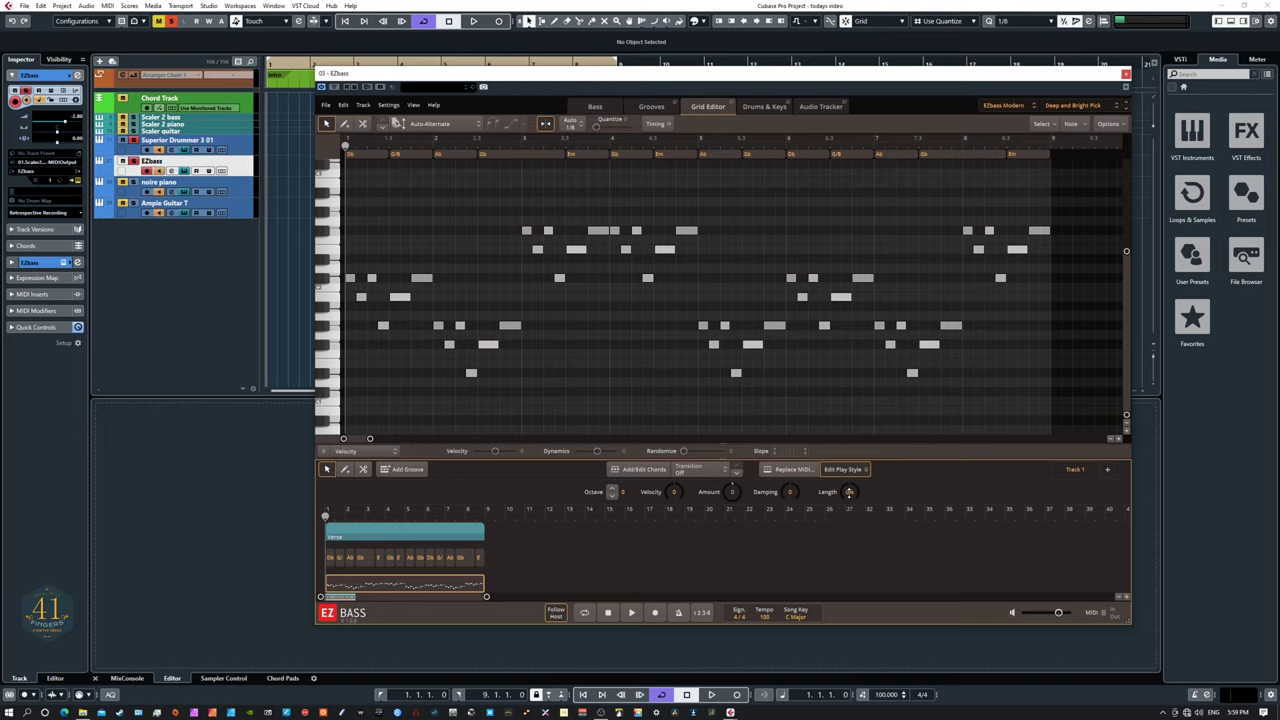
mouse_move(849, 491)
left_mouse_down()
mouse_move(857, 480)
mouse_move(847, 507)
left_mouse_up()
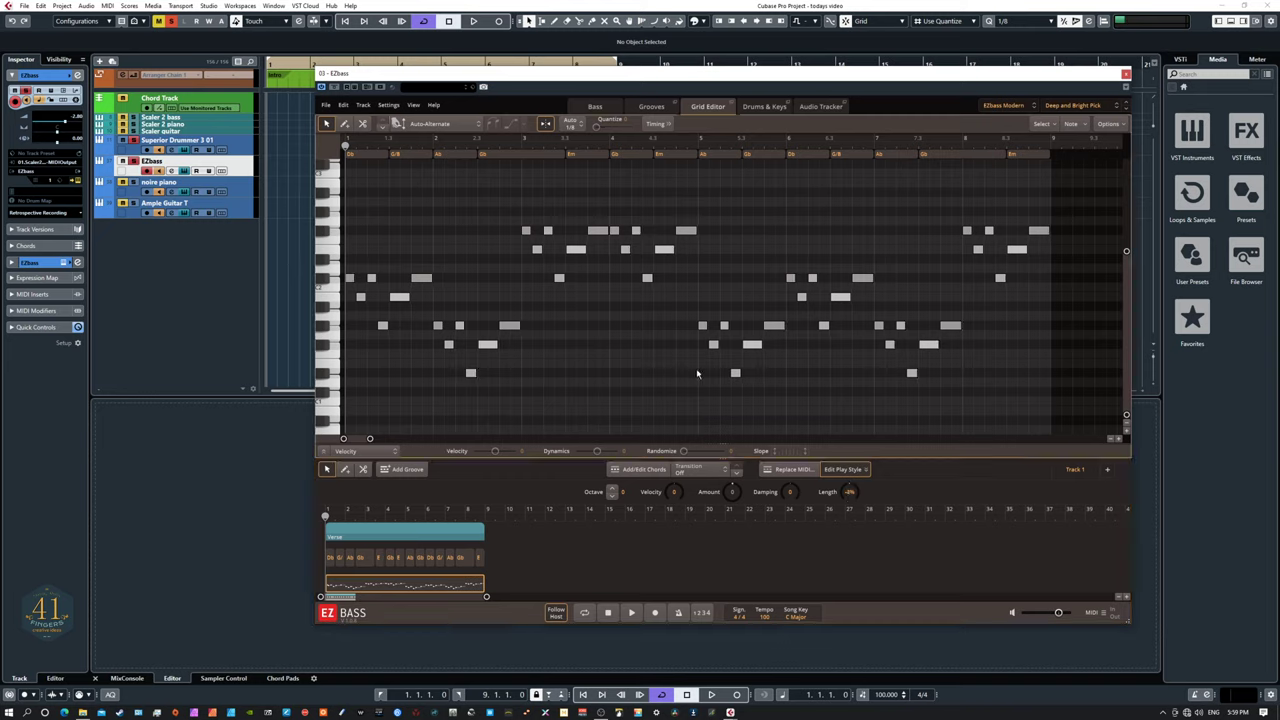
mouse_move(848, 490)
left_mouse_down()
mouse_move(851, 480)
mouse_move(851, 508)
mouse_move(858, 482)
left_mouse_up()
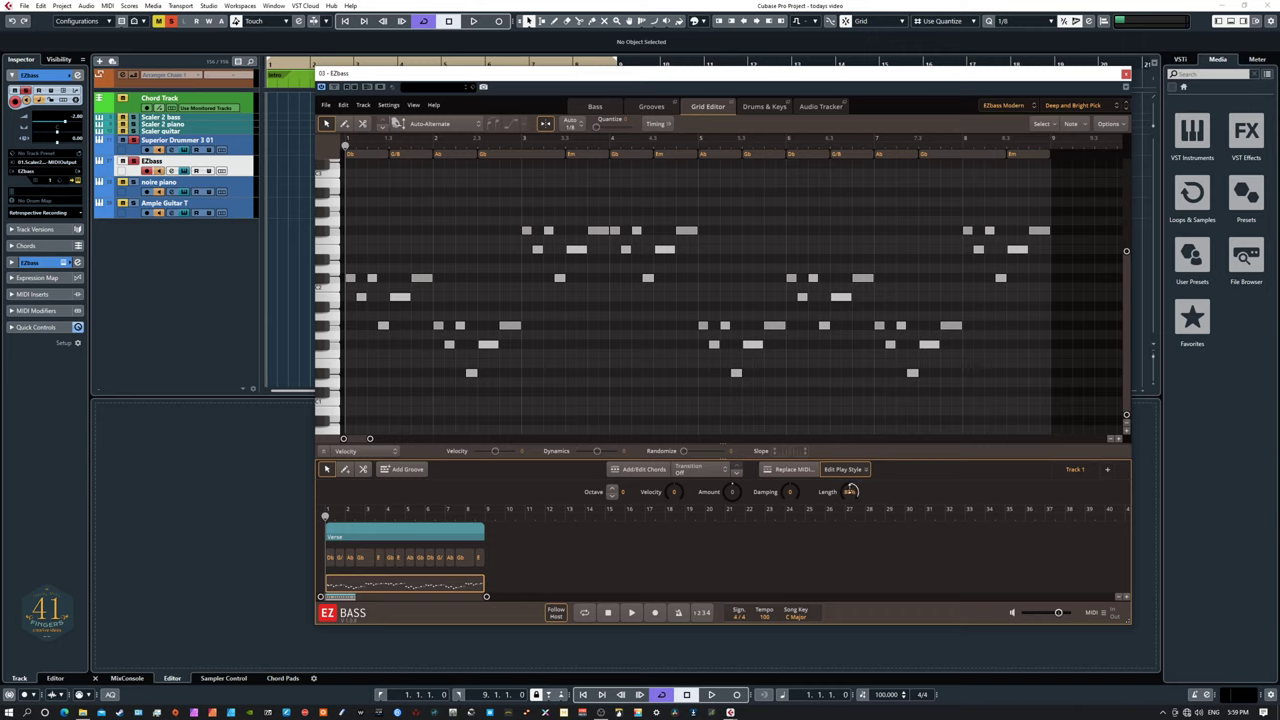
left_click_drag(851, 492, 849, 505)
left_click_drag(851, 492, 848, 516)
key("space")
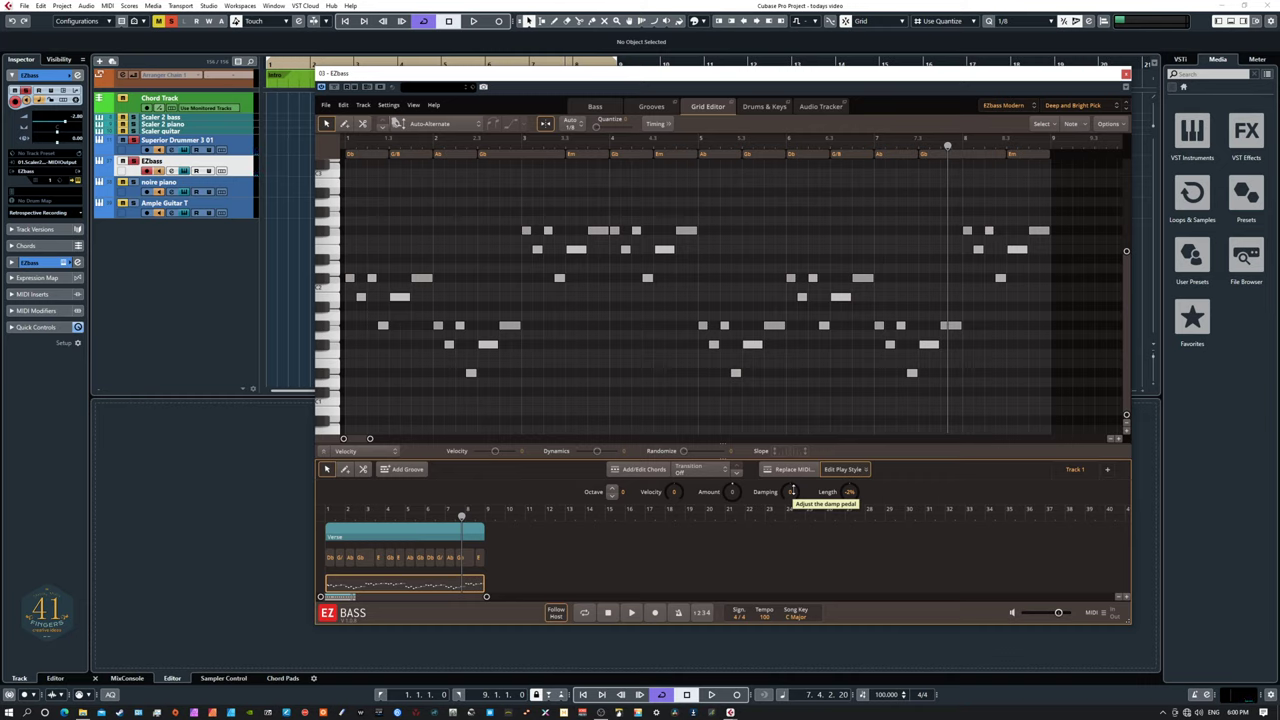
Try different Velocity and Damping amounts while the bass part plays, reset both to 0, stop, and return to the start.
key("space")
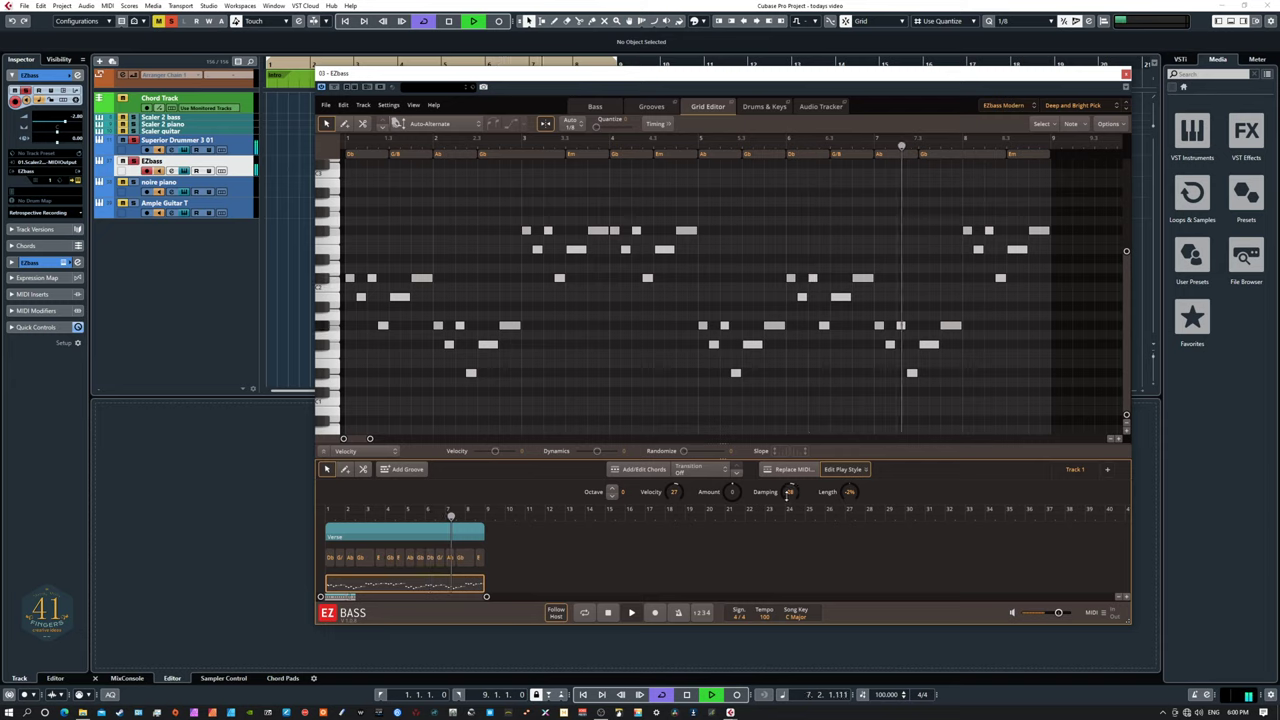
mouse_move(788, 493)
left_mouse_down()
mouse_move(789, 514)
mouse_move(791, 502)
left_mouse_up()
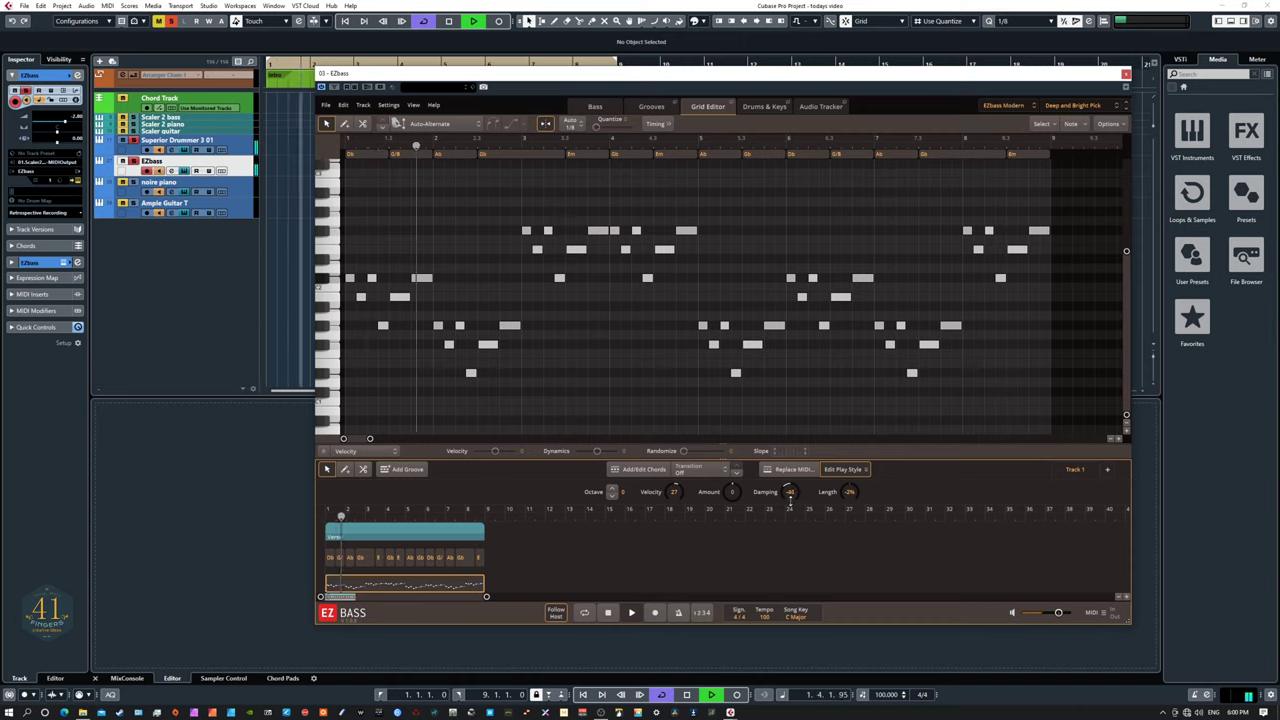
left_click_drag(675, 500, 677, 491)
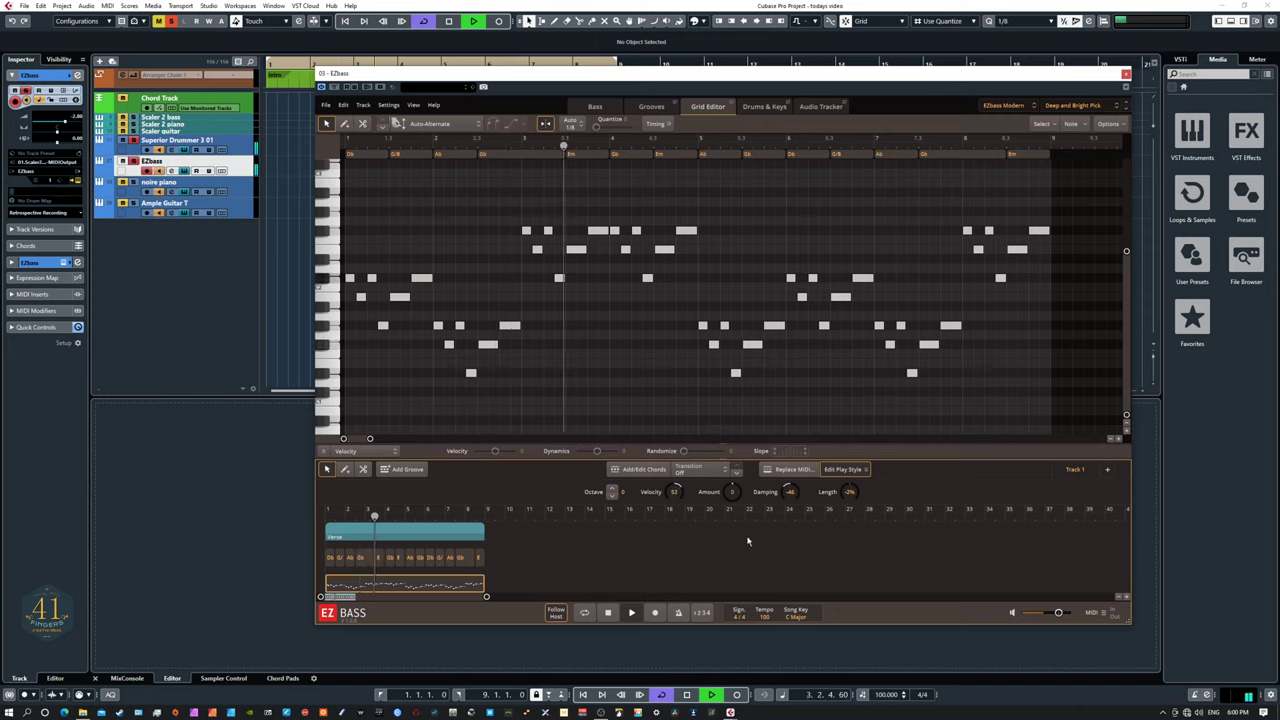
left_click_drag(685, 495, 672, 508)
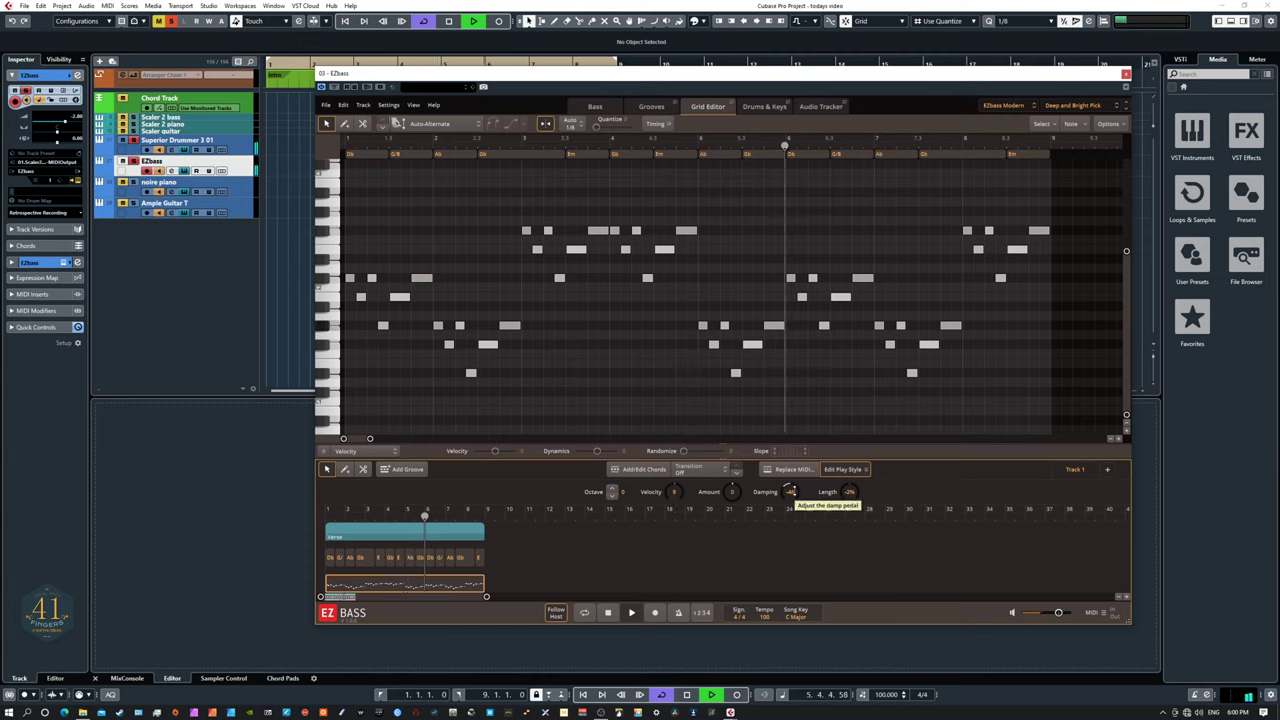
left_click_drag(790, 492, 790, 502)
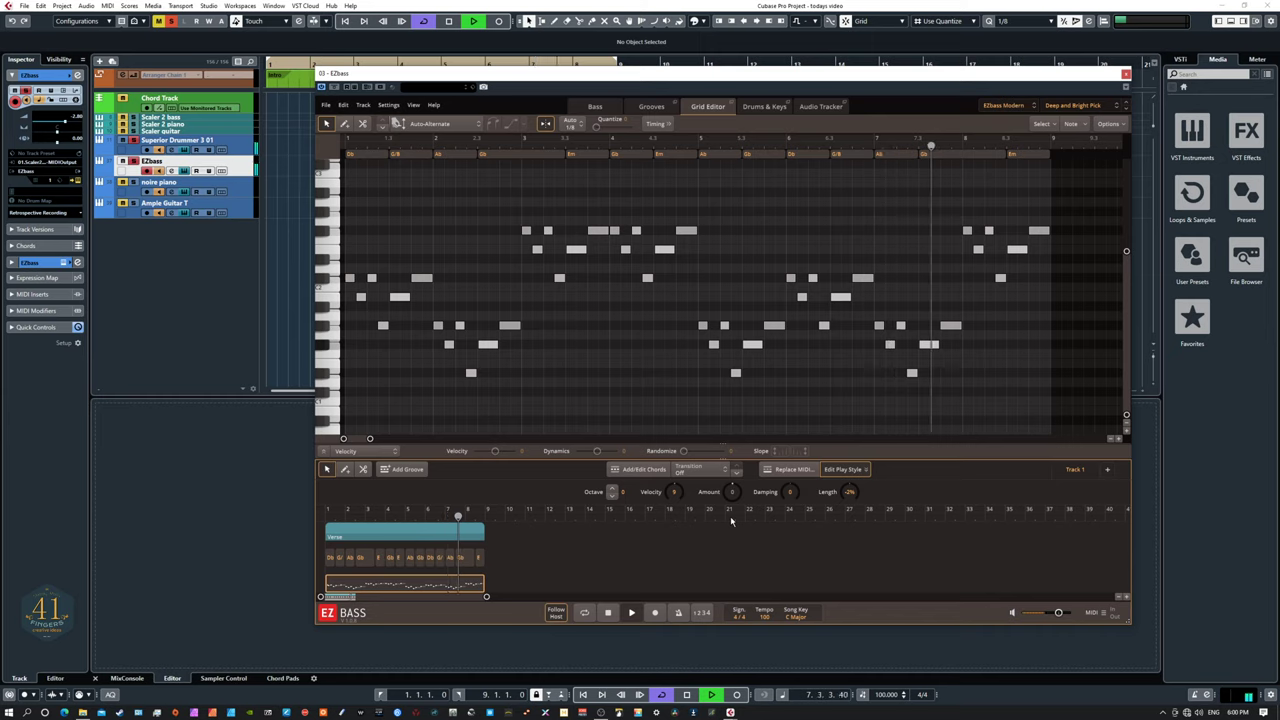
key("space")
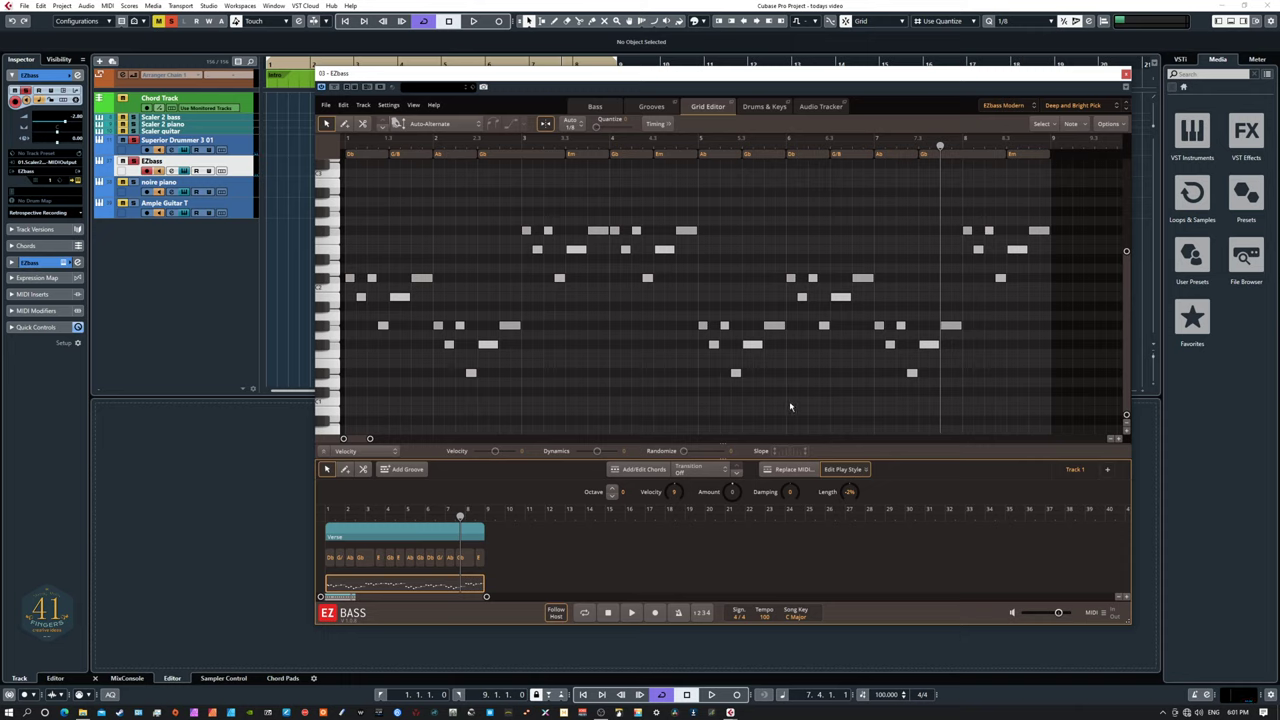
key("Home")
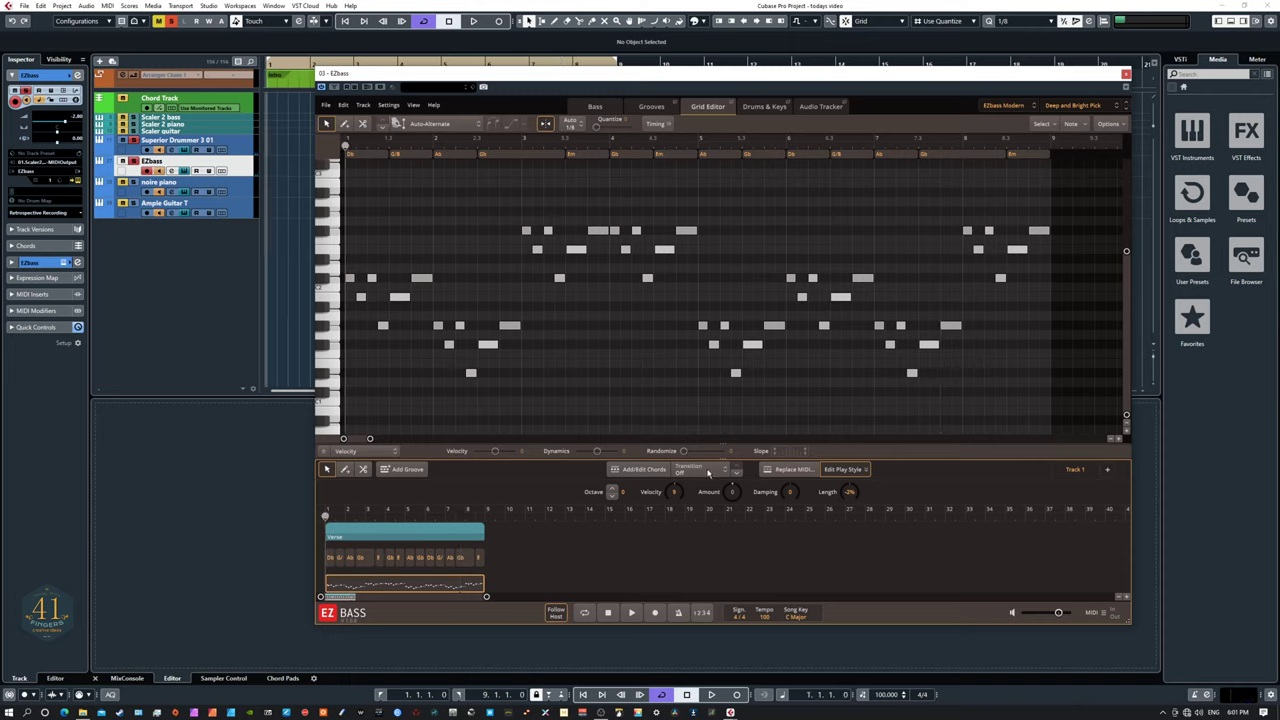
Audition the Short 1, Short 2 and Medium 2 chord transitions on the bass part during playback.
left_click(708, 472)
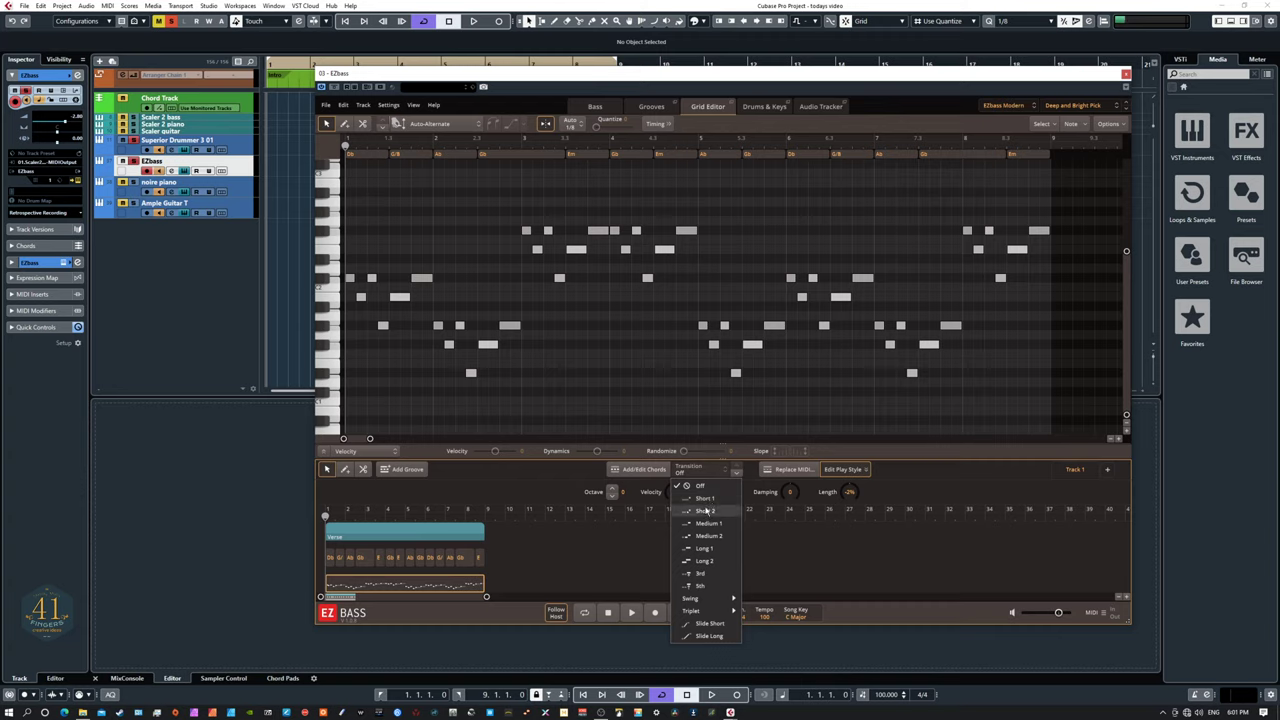
left_click(706, 501)
key("space")
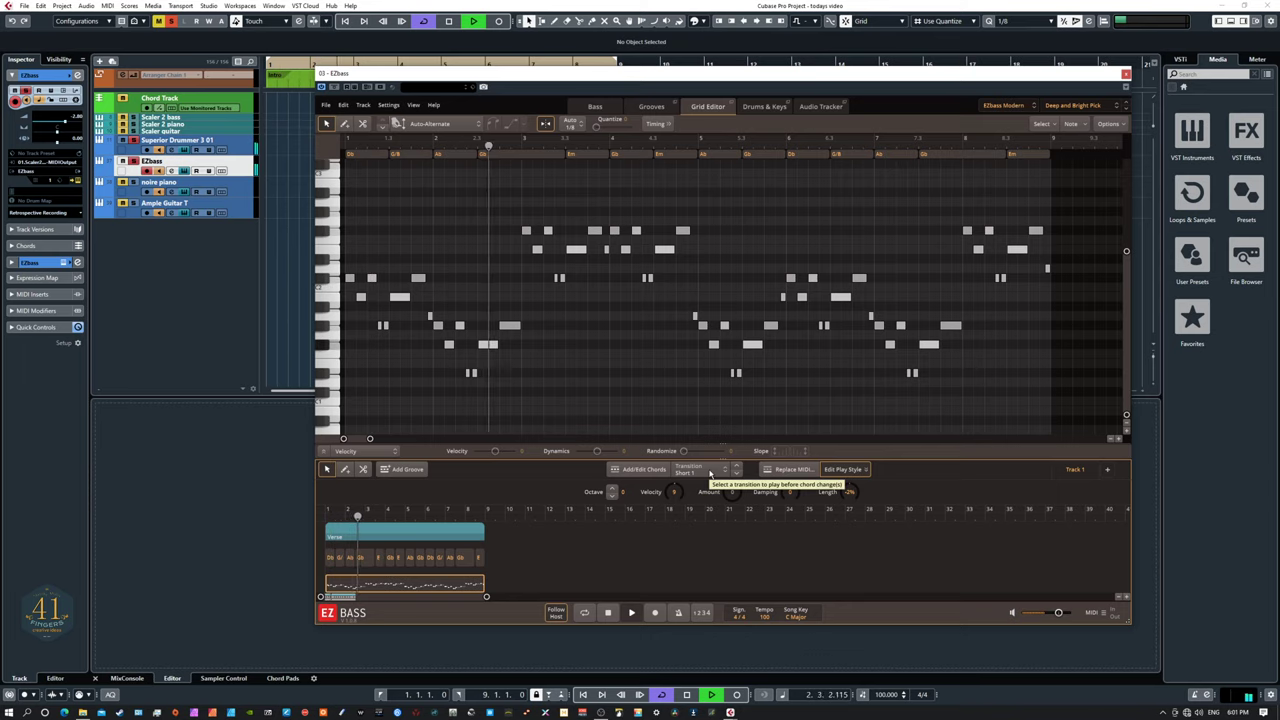
left_click(710, 473)
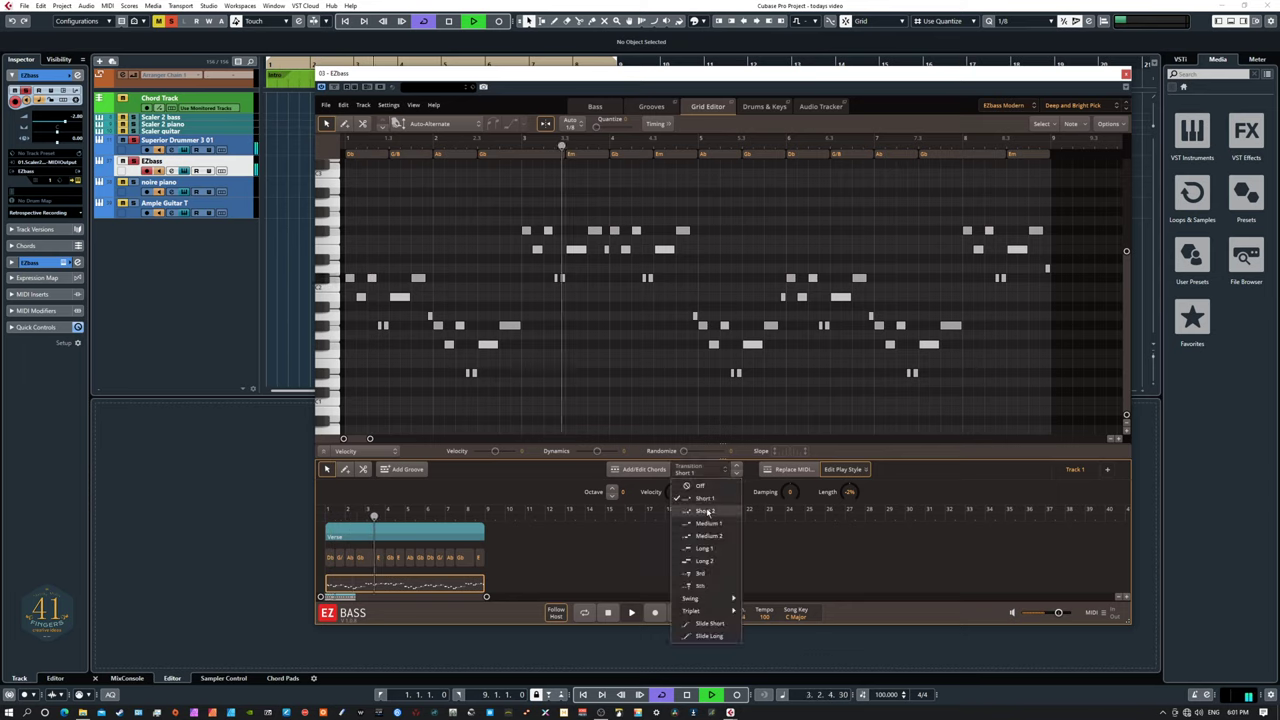
left_click(705, 511)
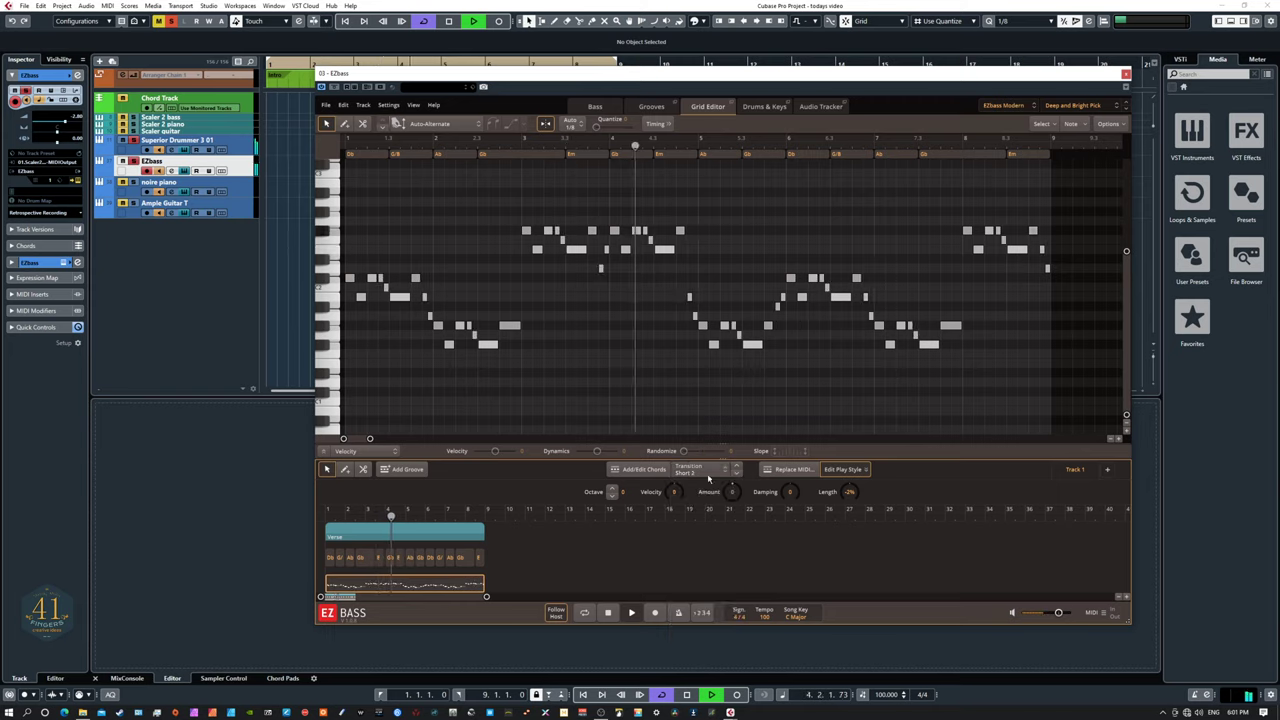
left_click(708, 477)
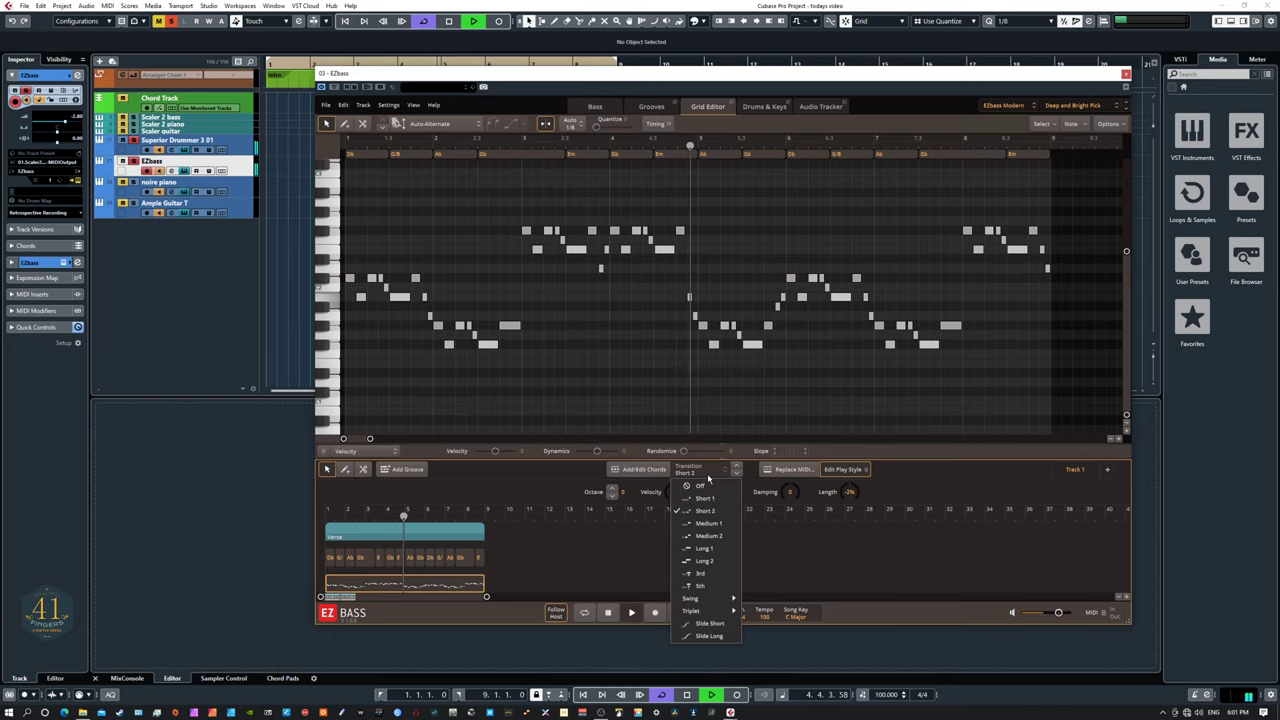
left_click(702, 537)
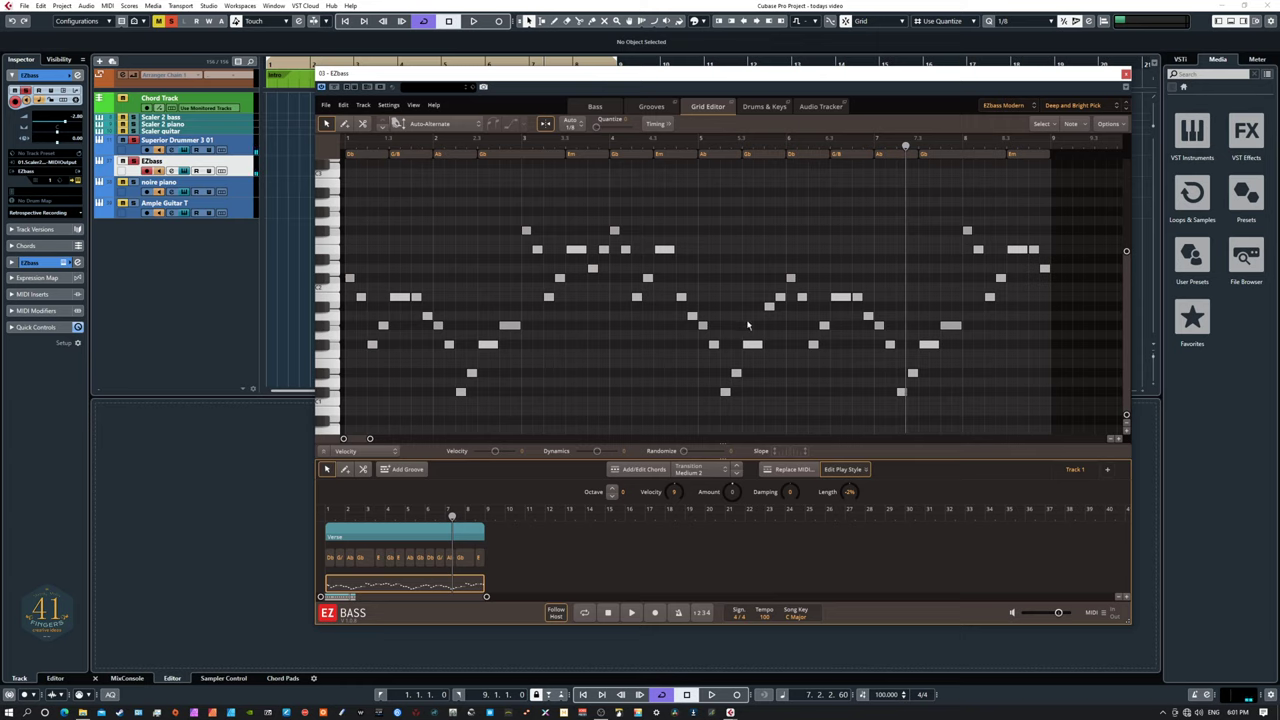
Switch the chord transition to Short 1 again, turn it back to Off, and play the part.
left_click_drag(745, 251, 892, 379)
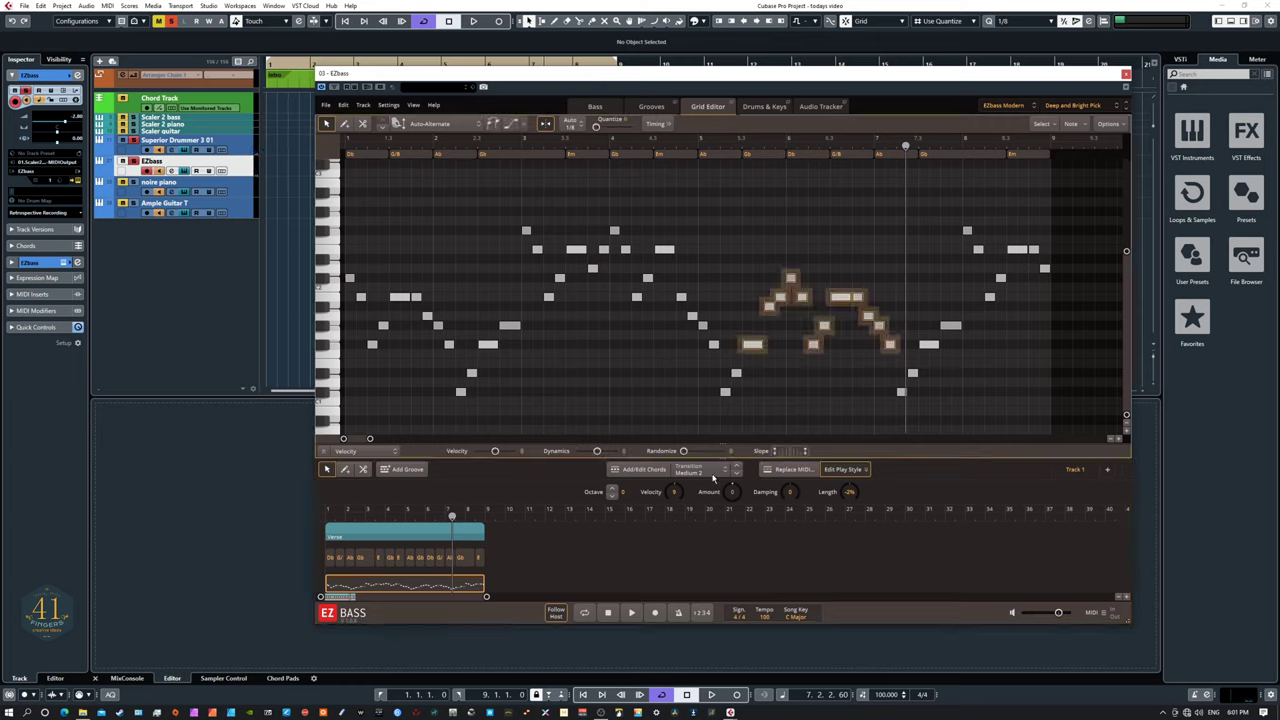
left_click(705, 472)
left_click(711, 503)
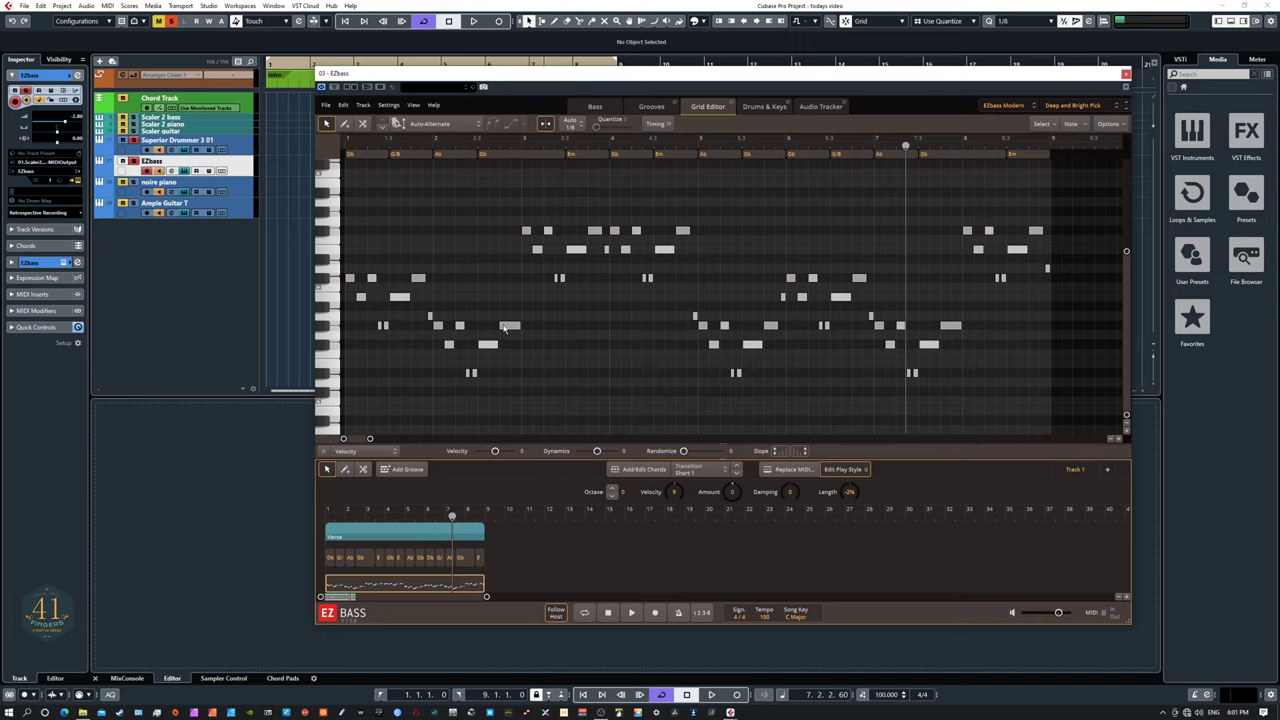
left_click(694, 471)
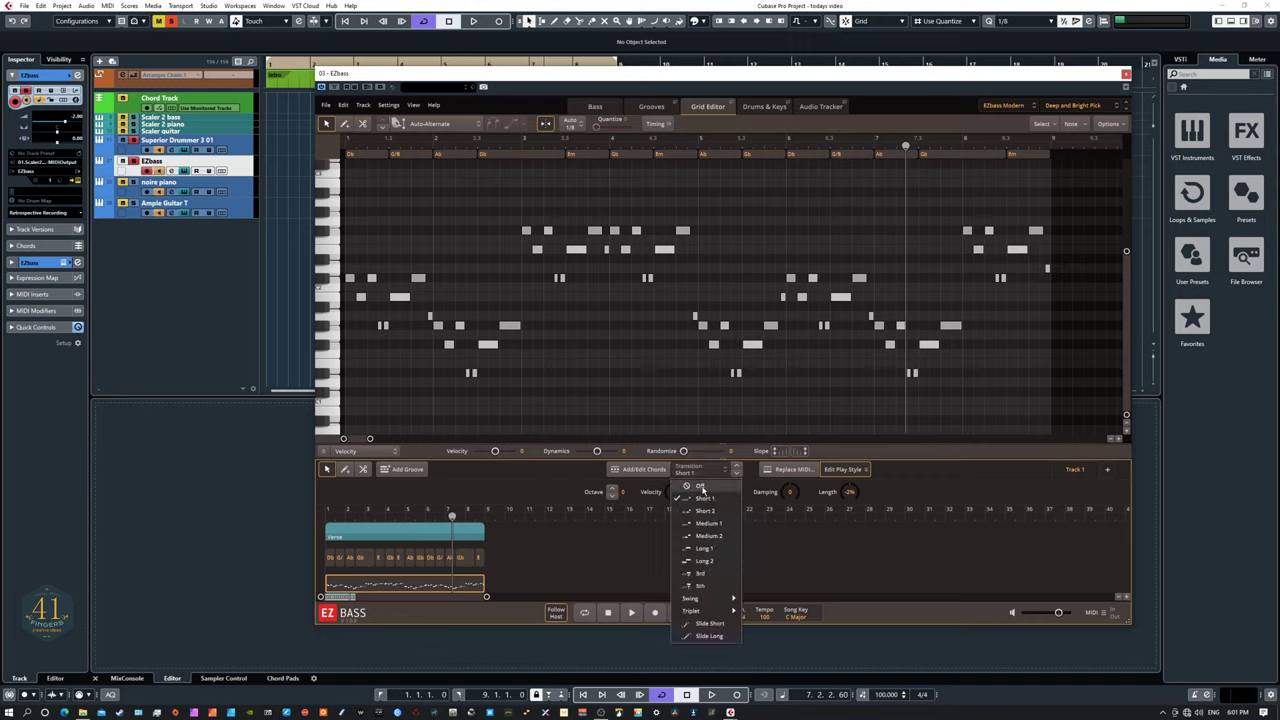
left_click(700, 486)
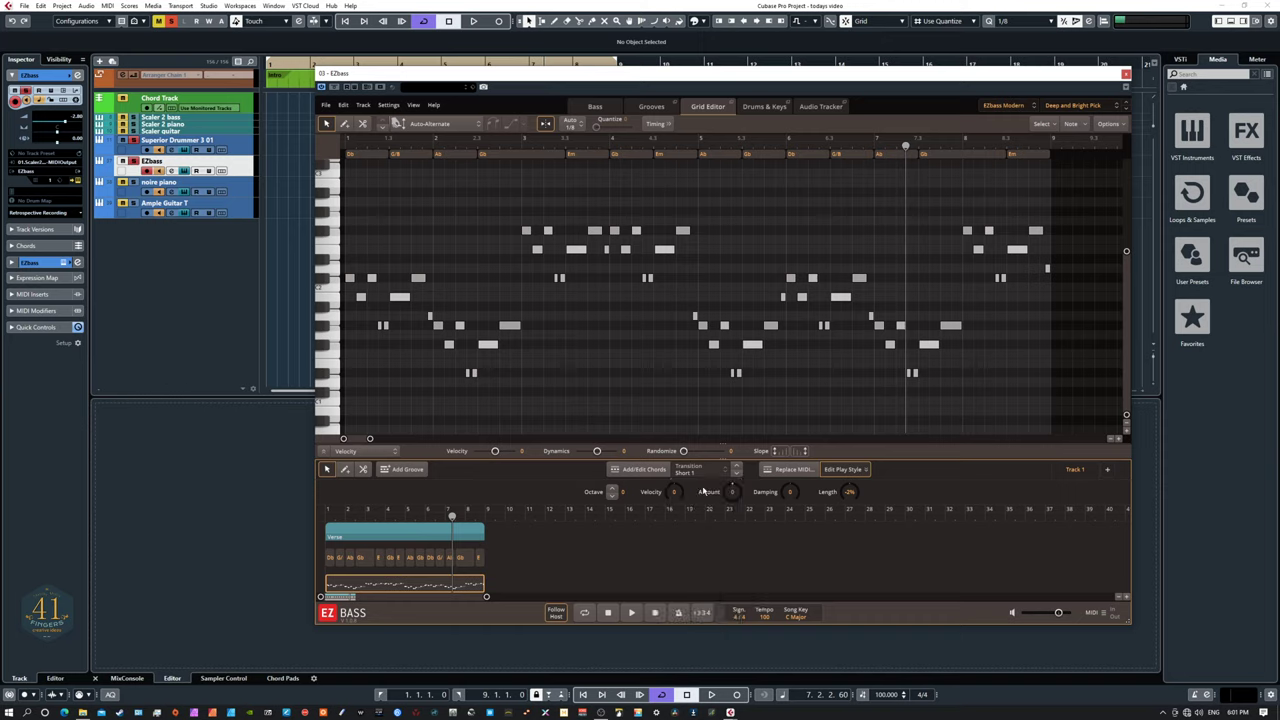
key("space")
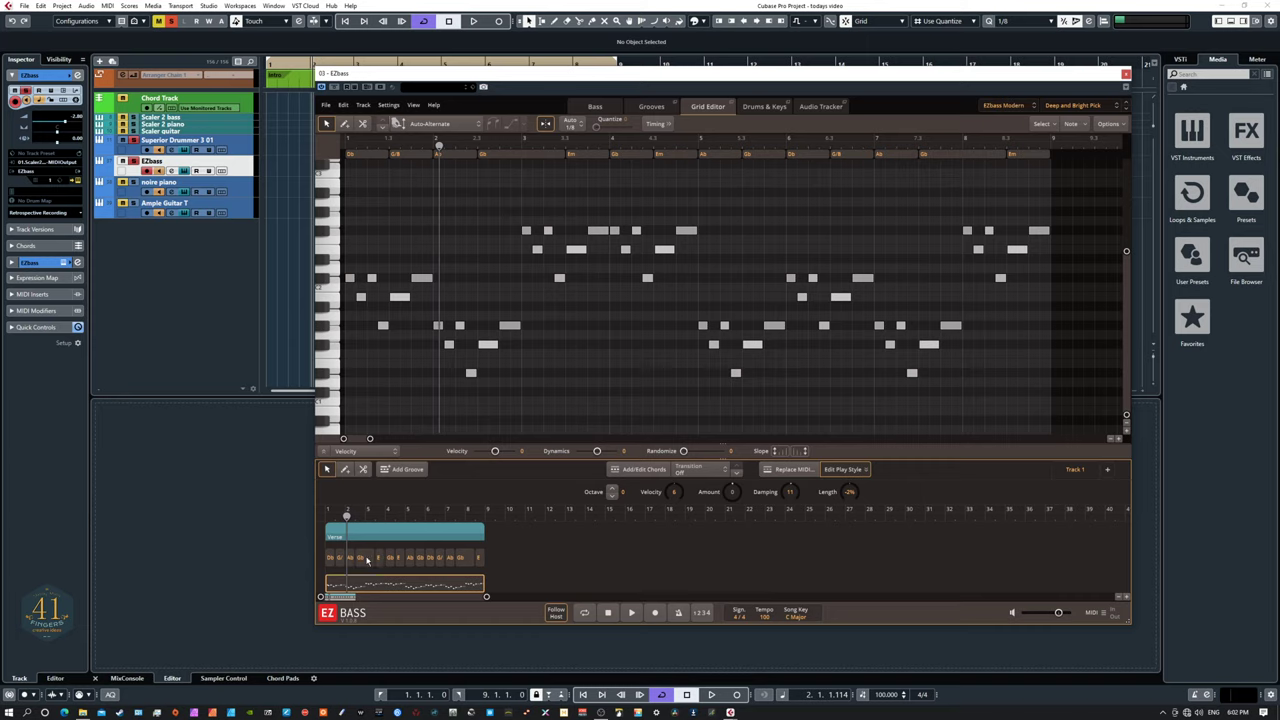
Show the chord wheel for the Gb chord block in bar 2, close it, and reselect the bass MIDI.
left_click(370, 557)
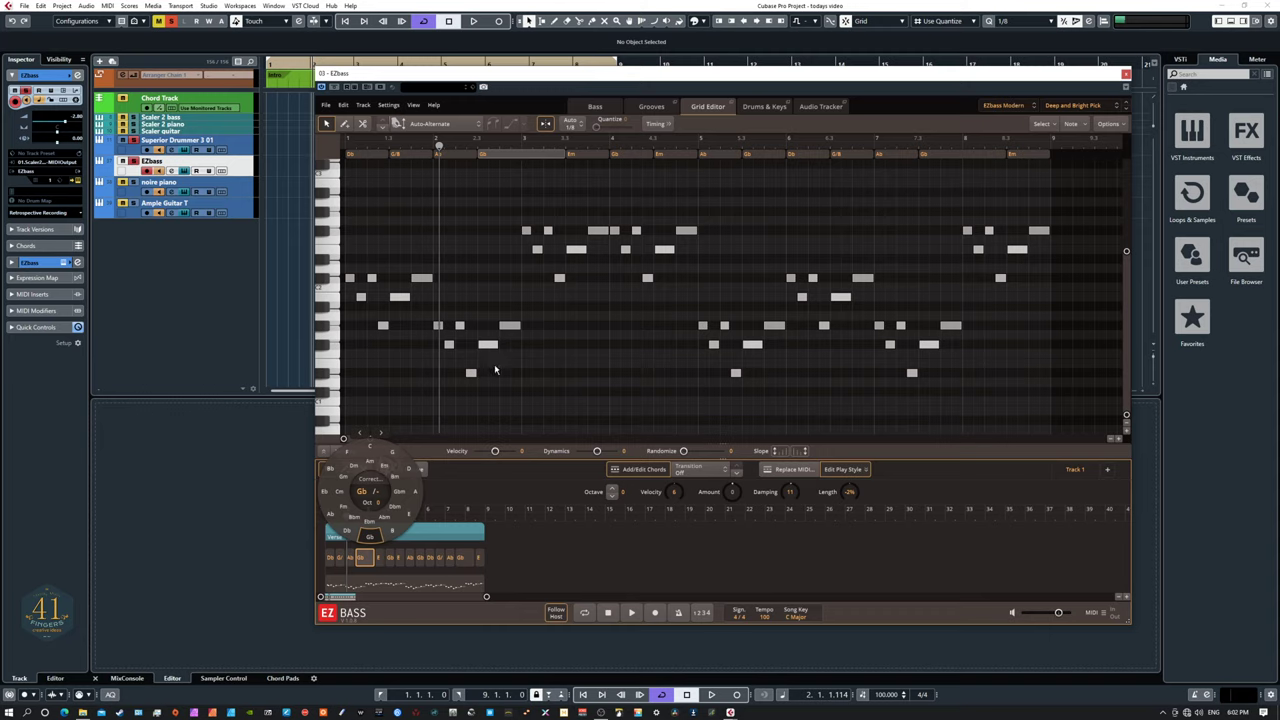
left_click(553, 563)
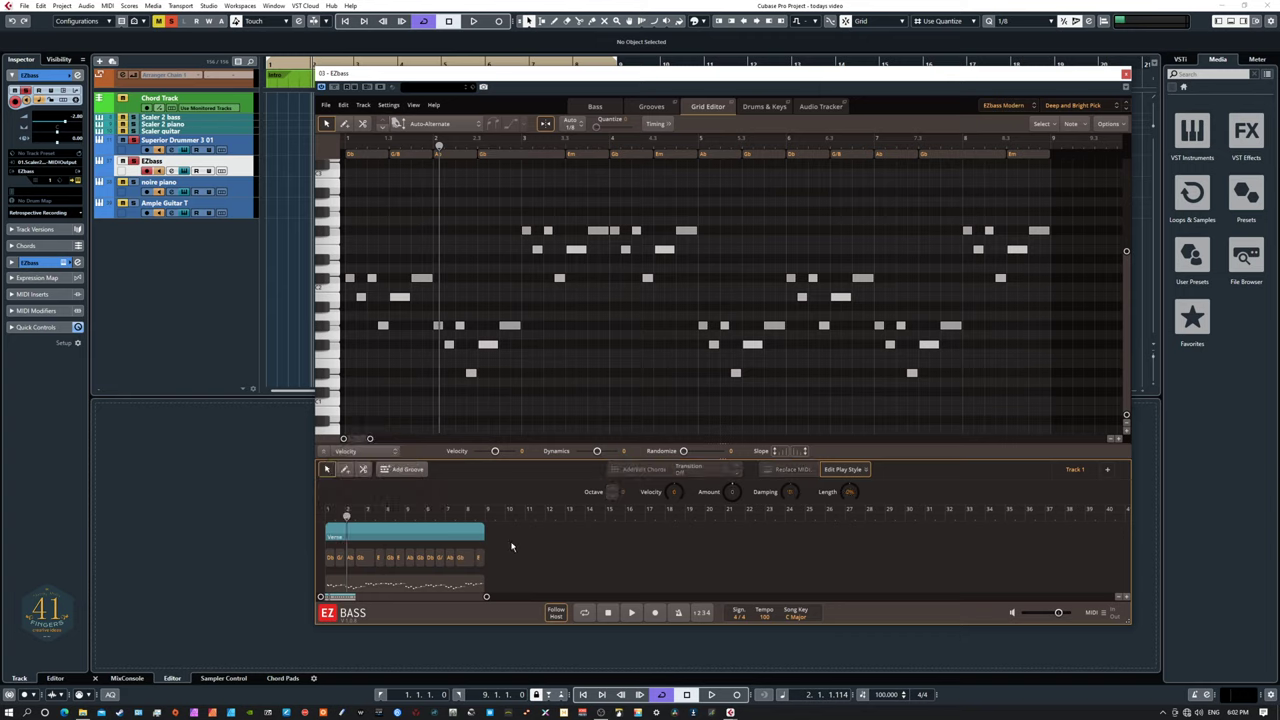
left_click(410, 594)
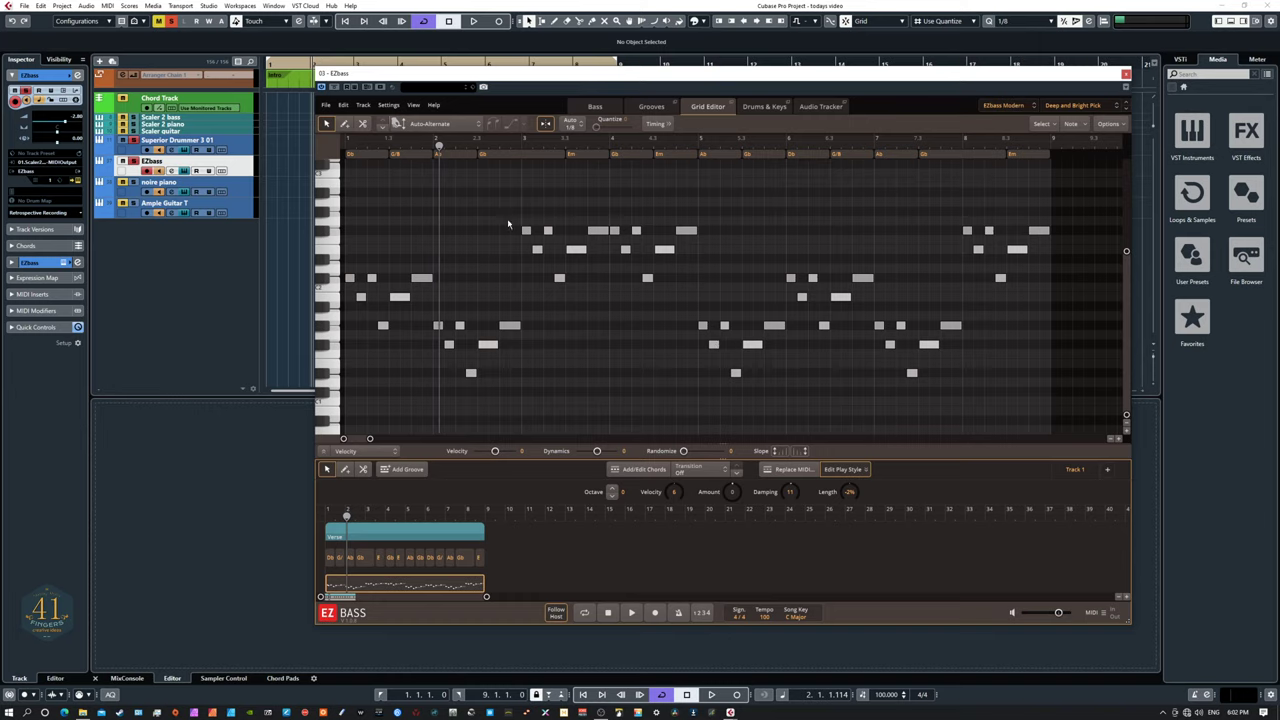
Connect the last note of bar 2 to the first note of bar 3 with a Slide.
left_click_drag(425, 258, 440, 324)
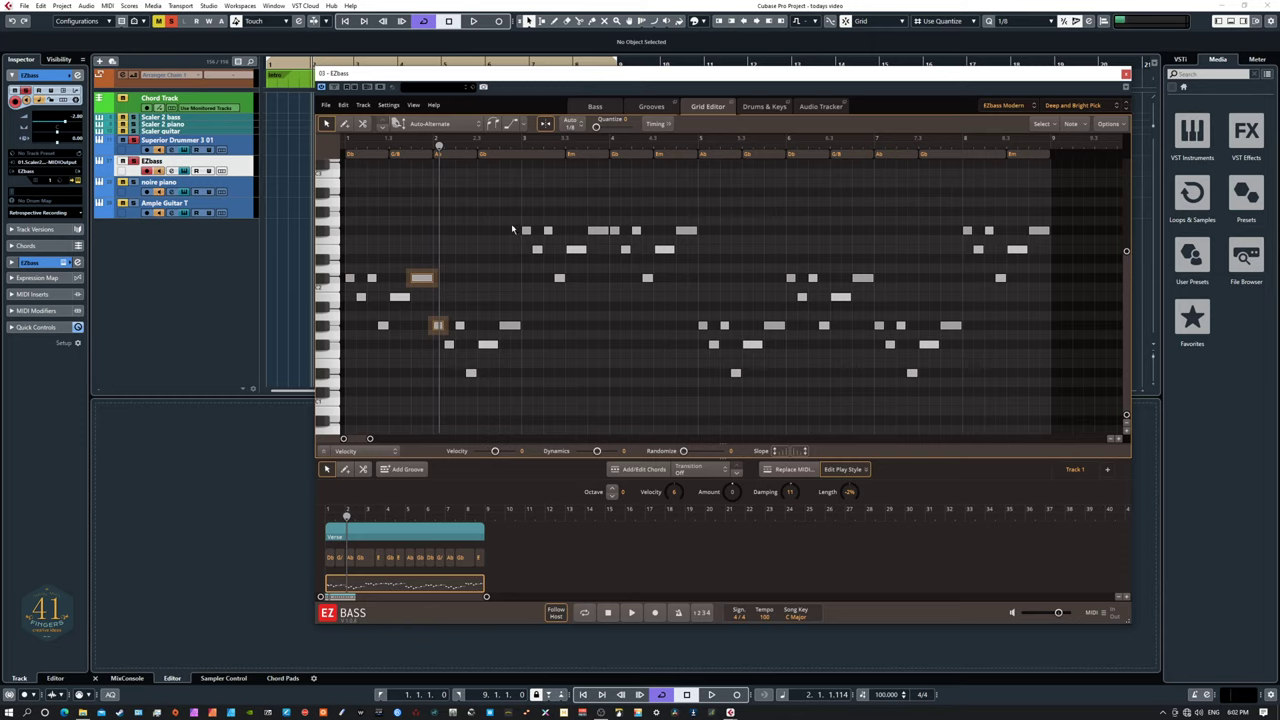
left_click_drag(507, 214, 528, 343)
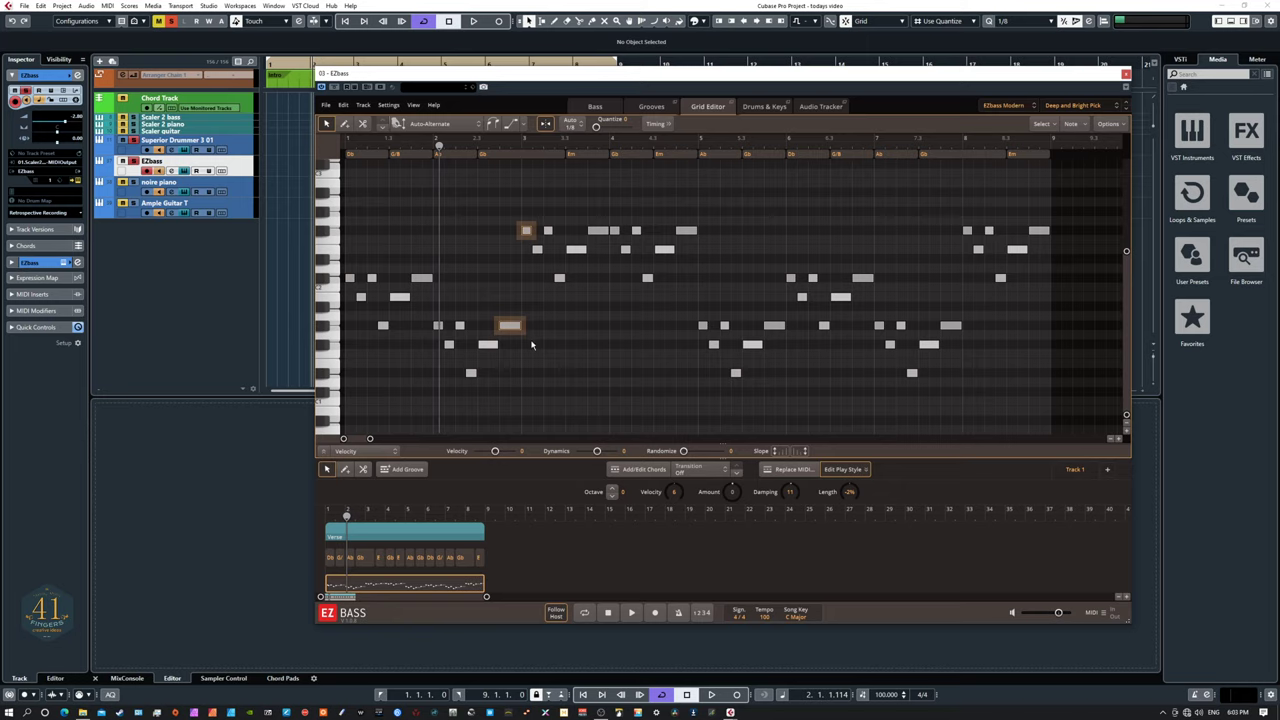
left_click(512, 126)
Look through the slide types, picking articulations and Note commands for the selected pair, and clear the selection.
left_click(522, 127)
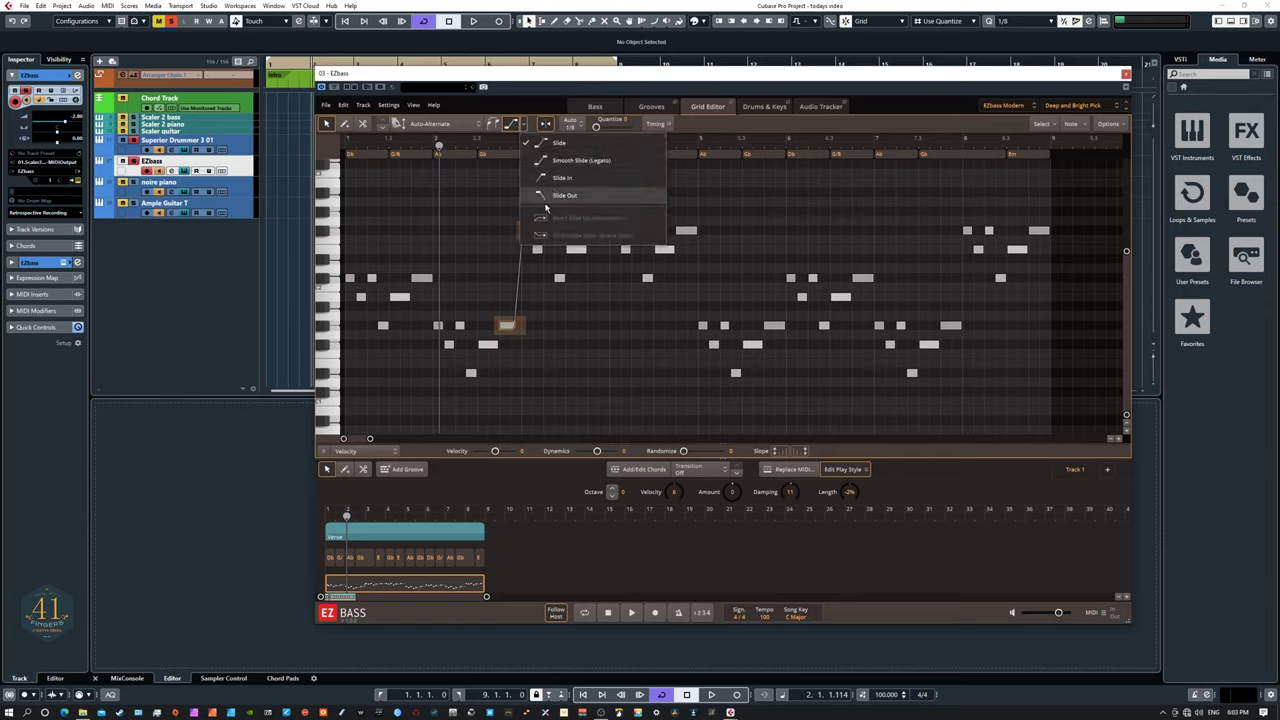
left_click(436, 126)
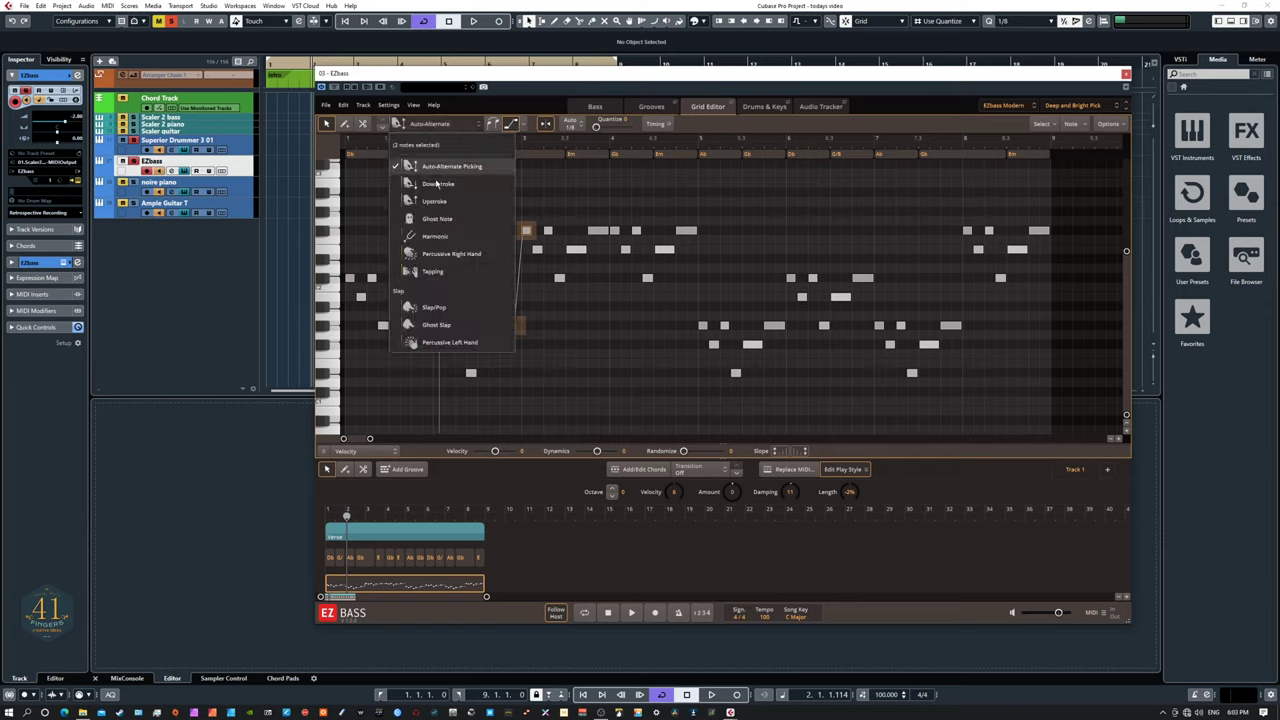
left_click(1077, 124)
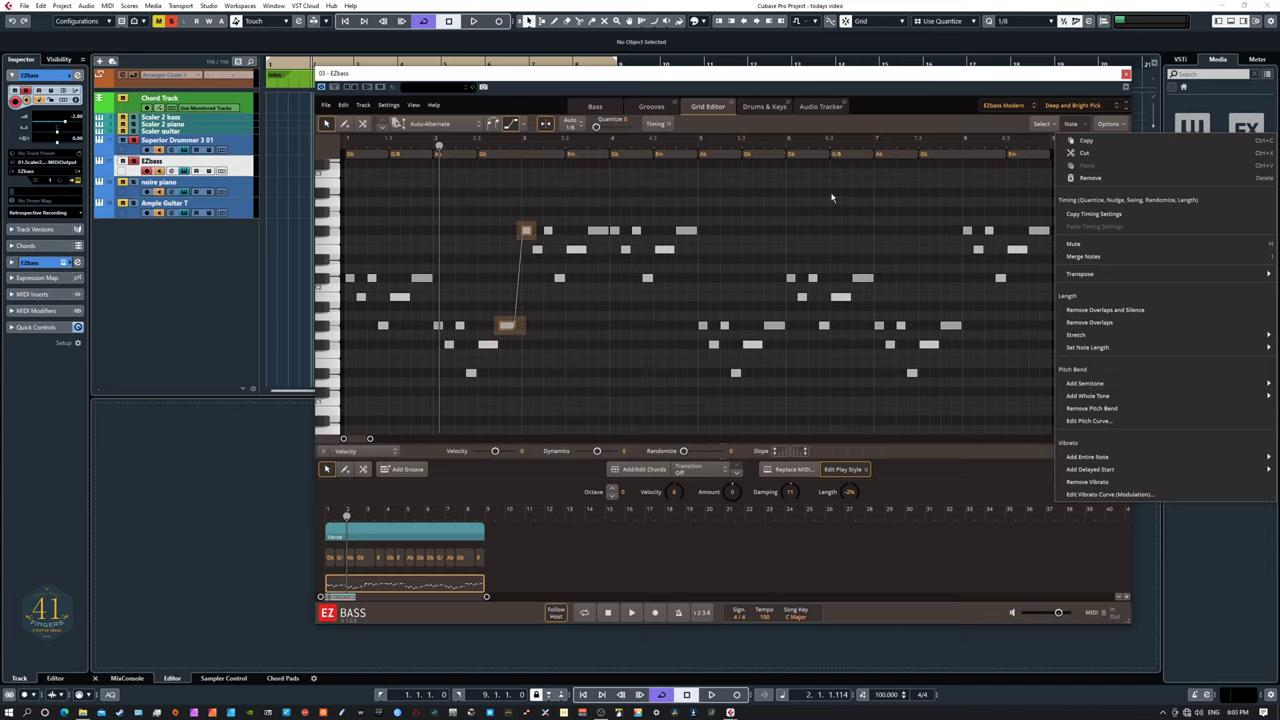
left_click(787, 190)
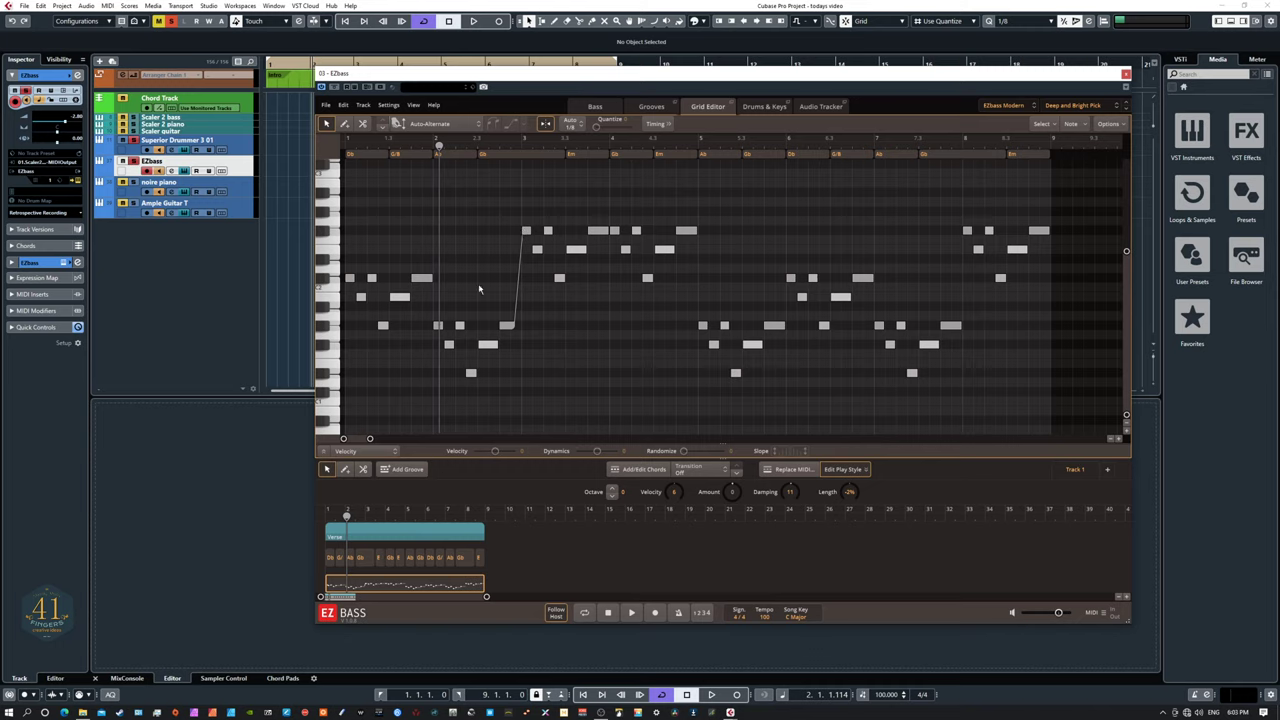
Connect the last note of bar 1 to the first note of bar 2 with a Slide, and clear the selection.
left_click_drag(423, 266, 439, 333)
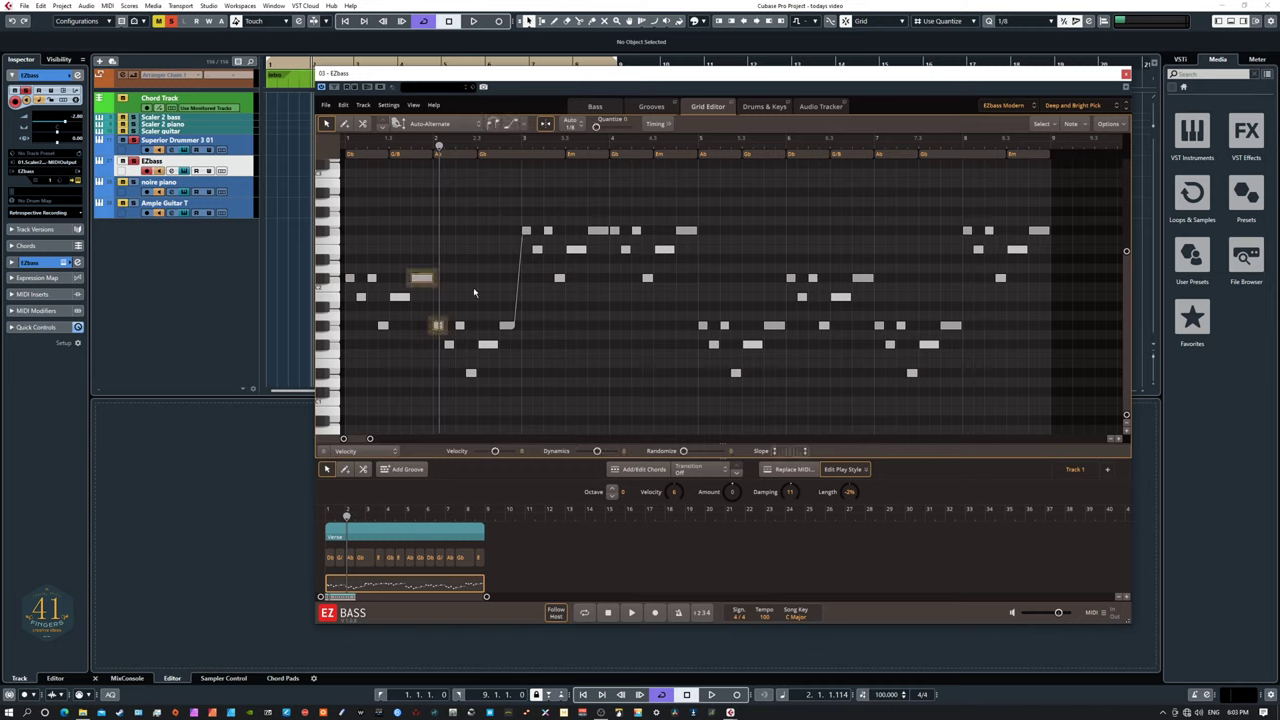
left_click(511, 128)
left_click(519, 129)
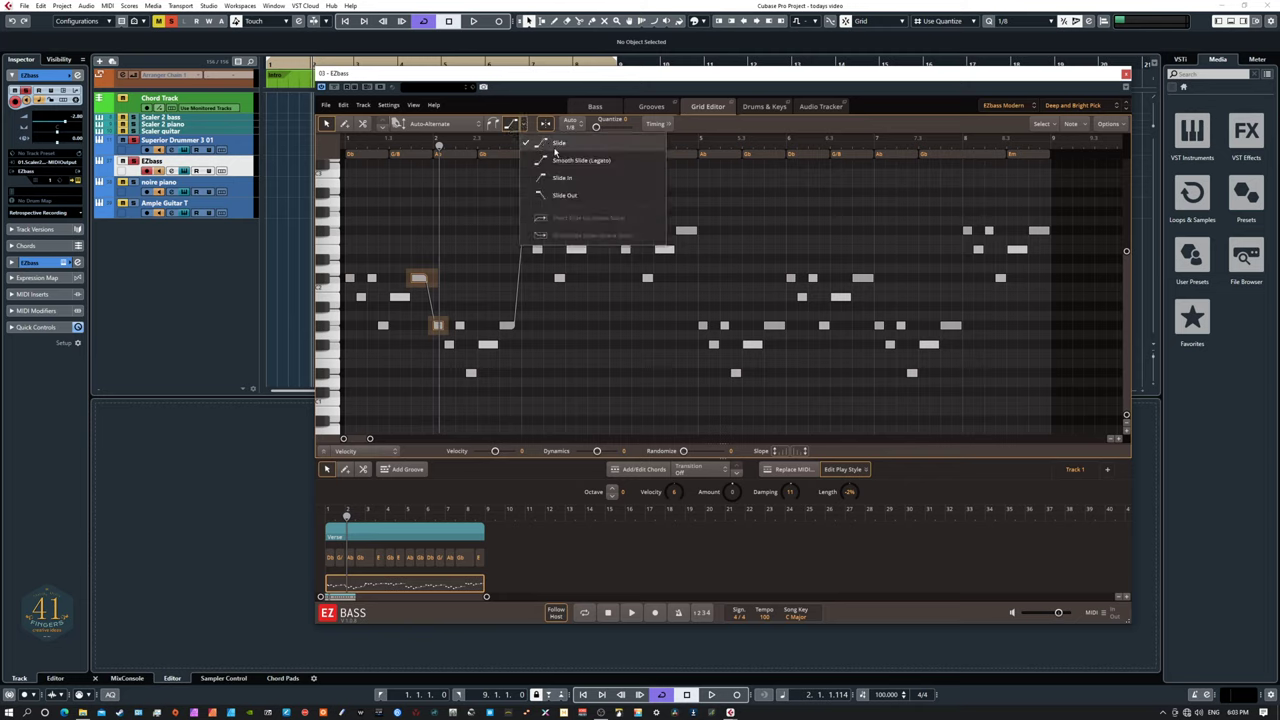
left_click(490, 285)
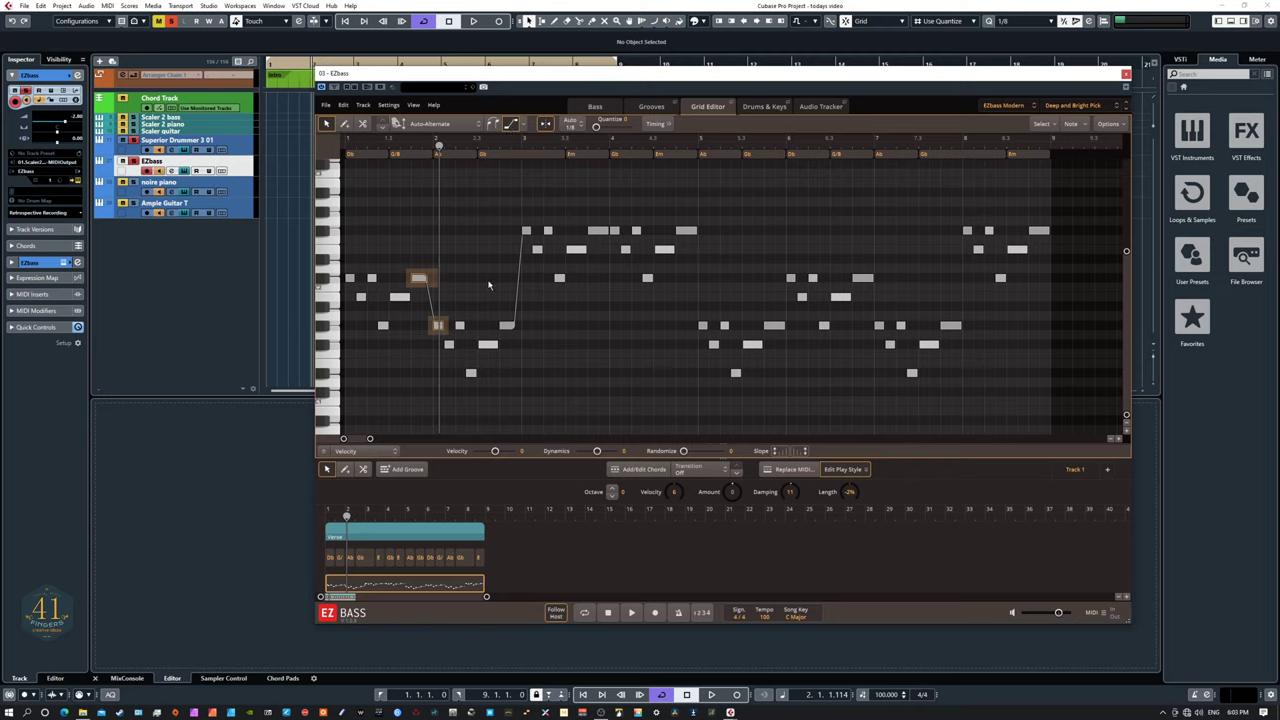
left_click(488, 284)
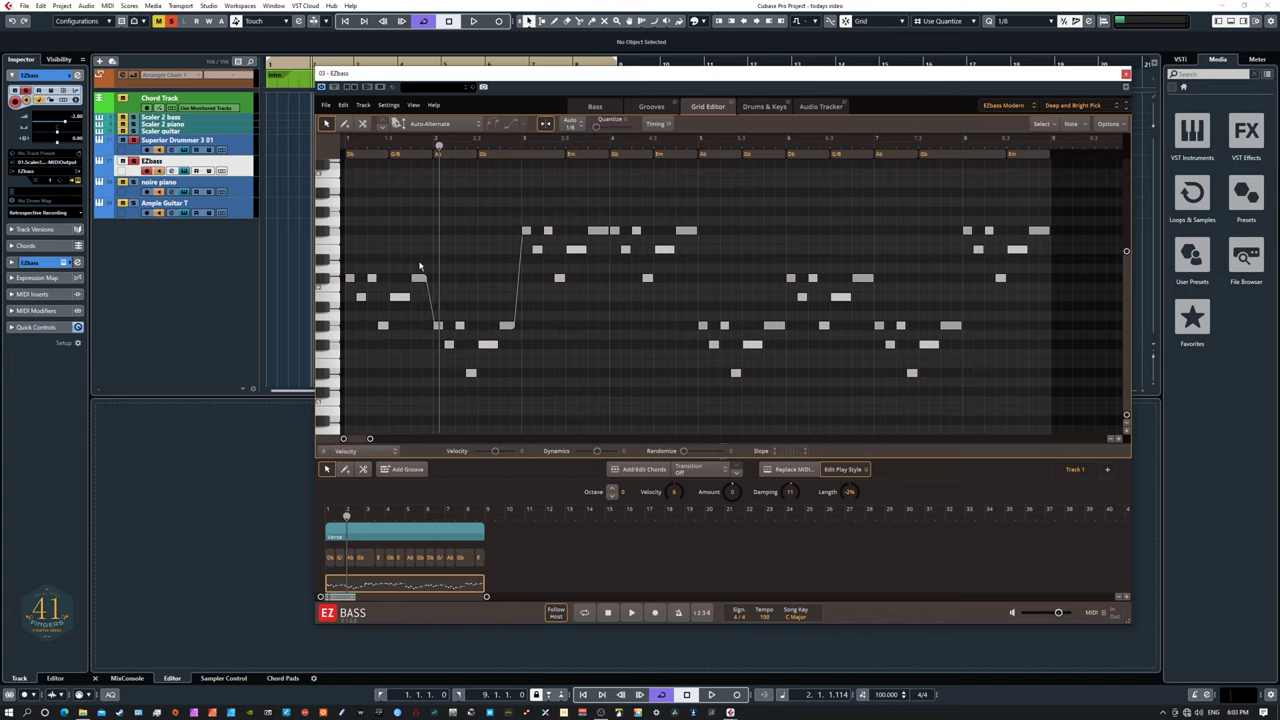
Bend the straight slide lines leading into bars 2 and 3 into smooth curves.
left_click(437, 319)
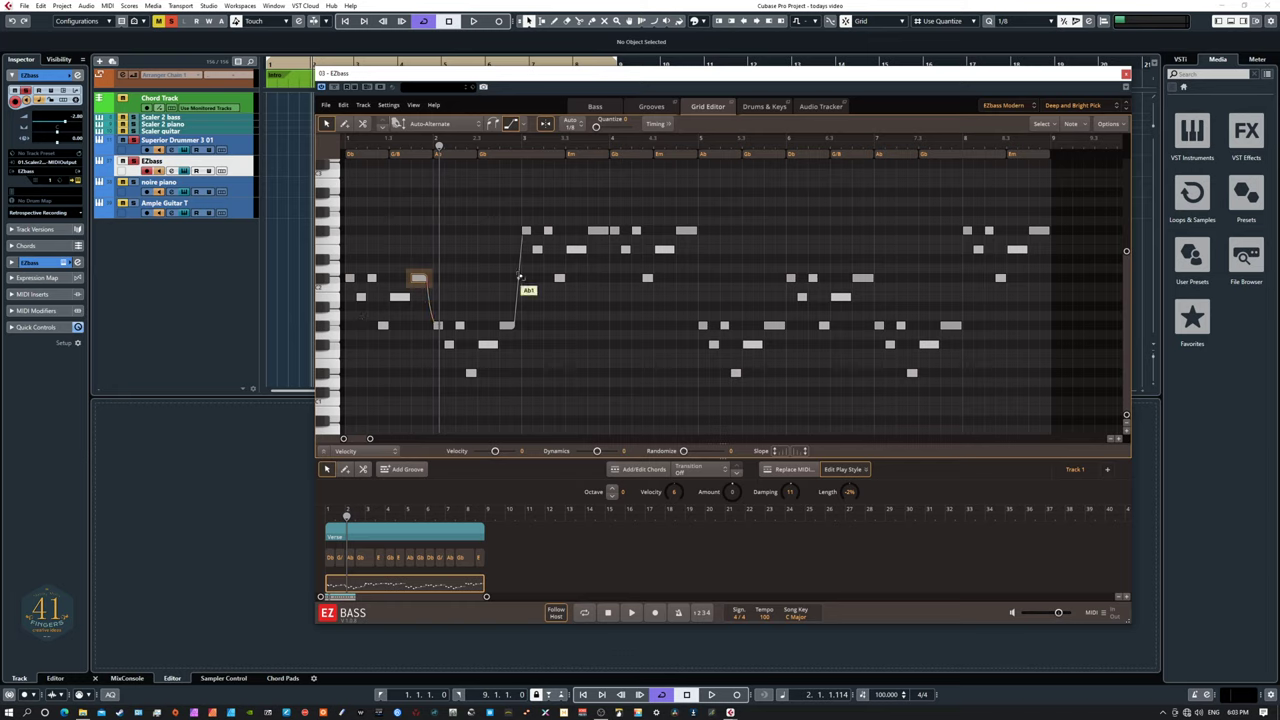
left_click(518, 277)
left_click_drag(475, 257, 558, 330)
Play the bass part with its slides from near the start of bar 1 in EZbass, and start the project's playback.
left_click(400, 147)
left_click(354, 147)
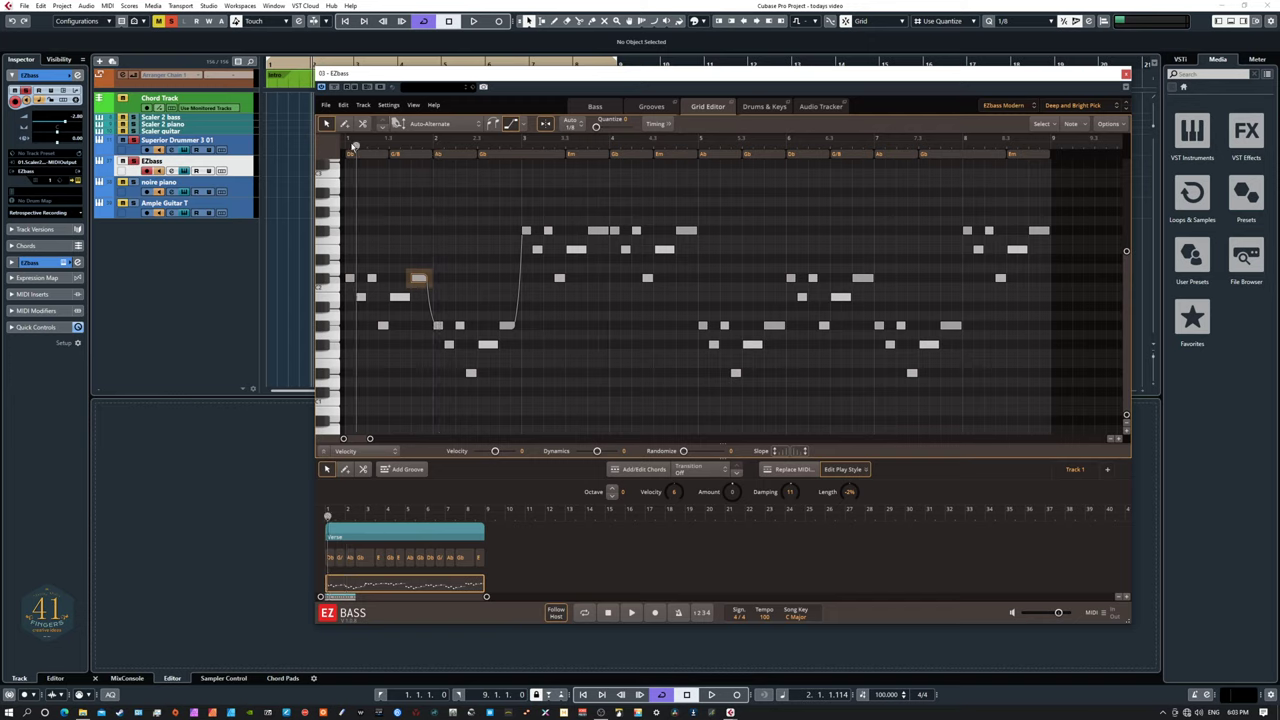
left_click(631, 612)
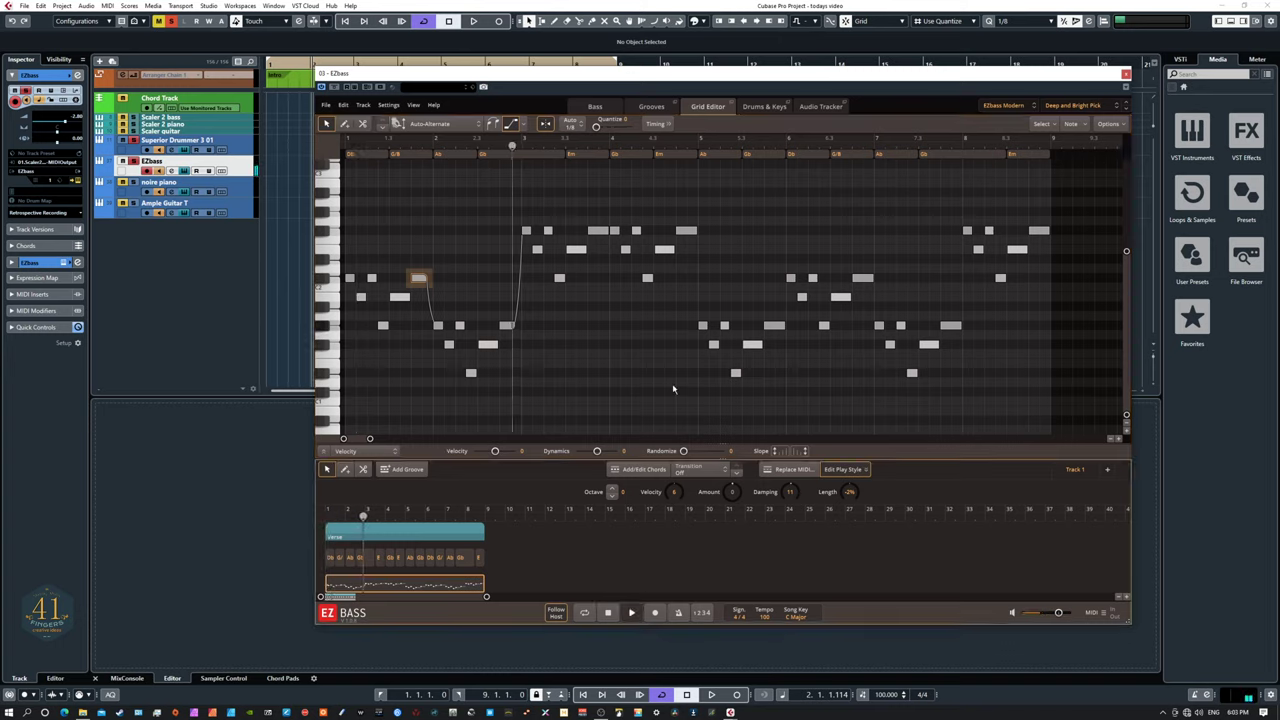
key("space")
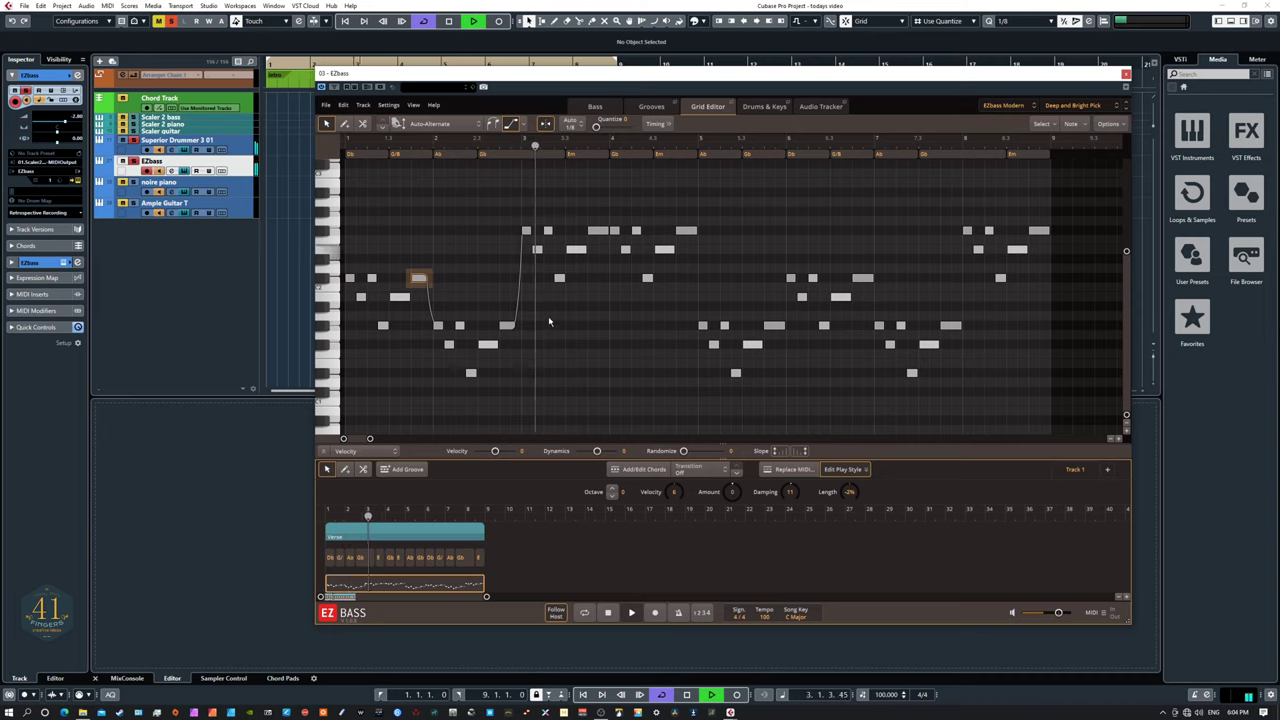
Stop playback and connect the last two notes of bar 4 with a slide.
key("space")
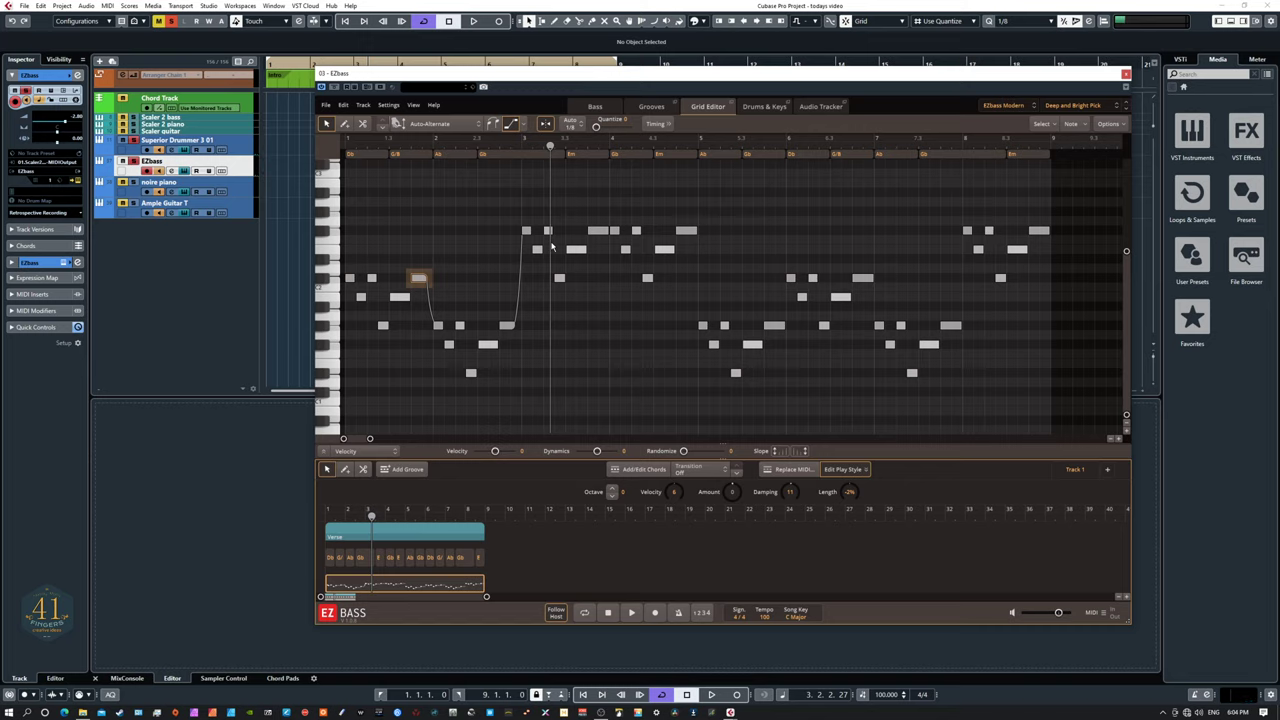
left_click(597, 330)
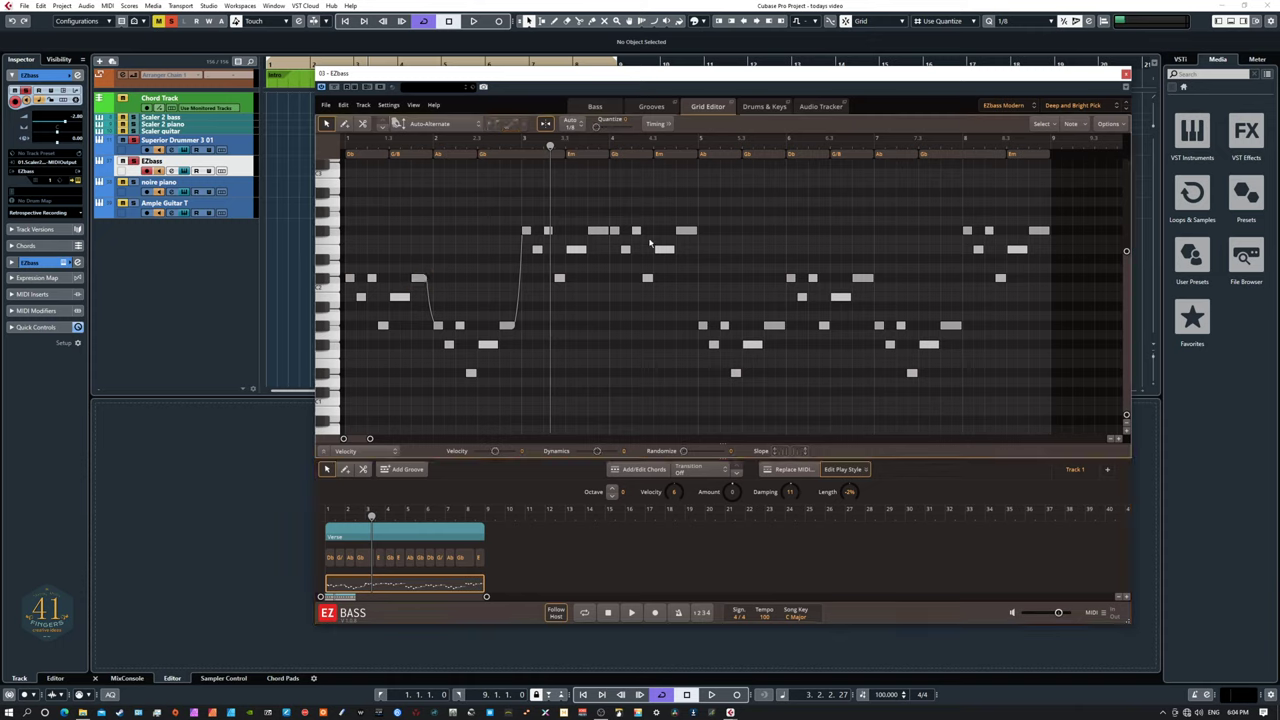
left_click_drag(667, 222, 683, 266)
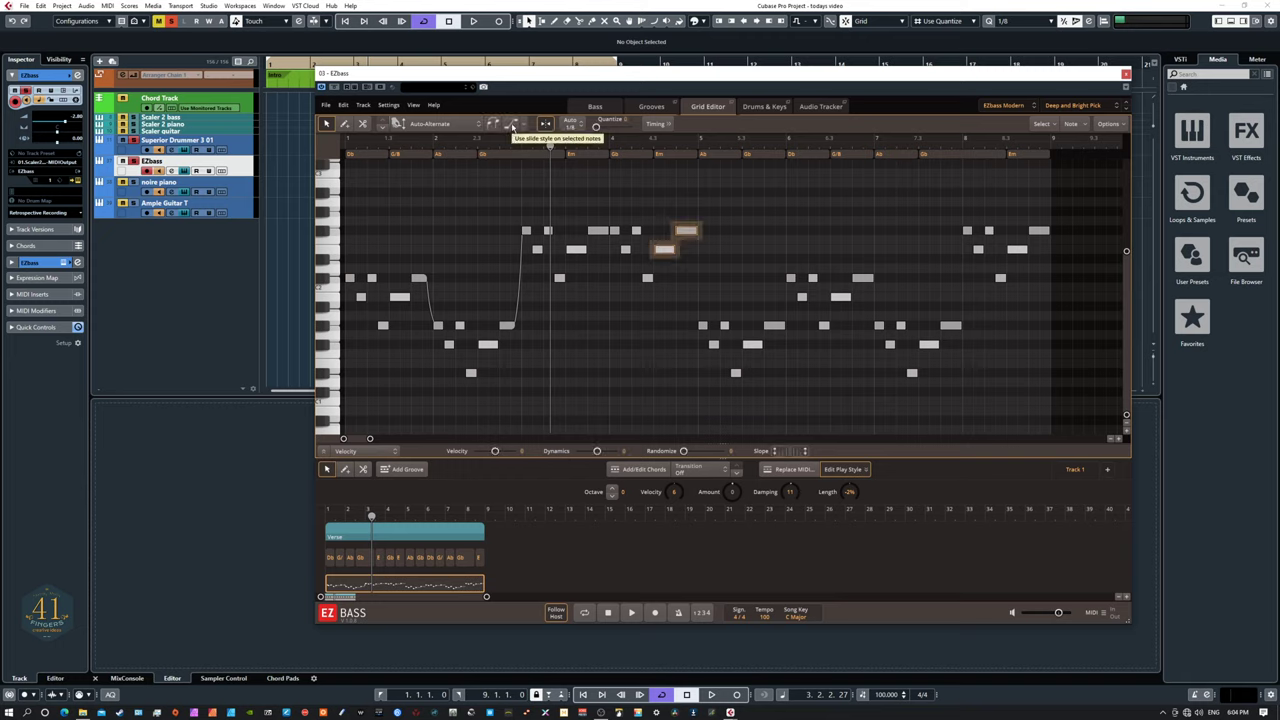
left_click(511, 125)
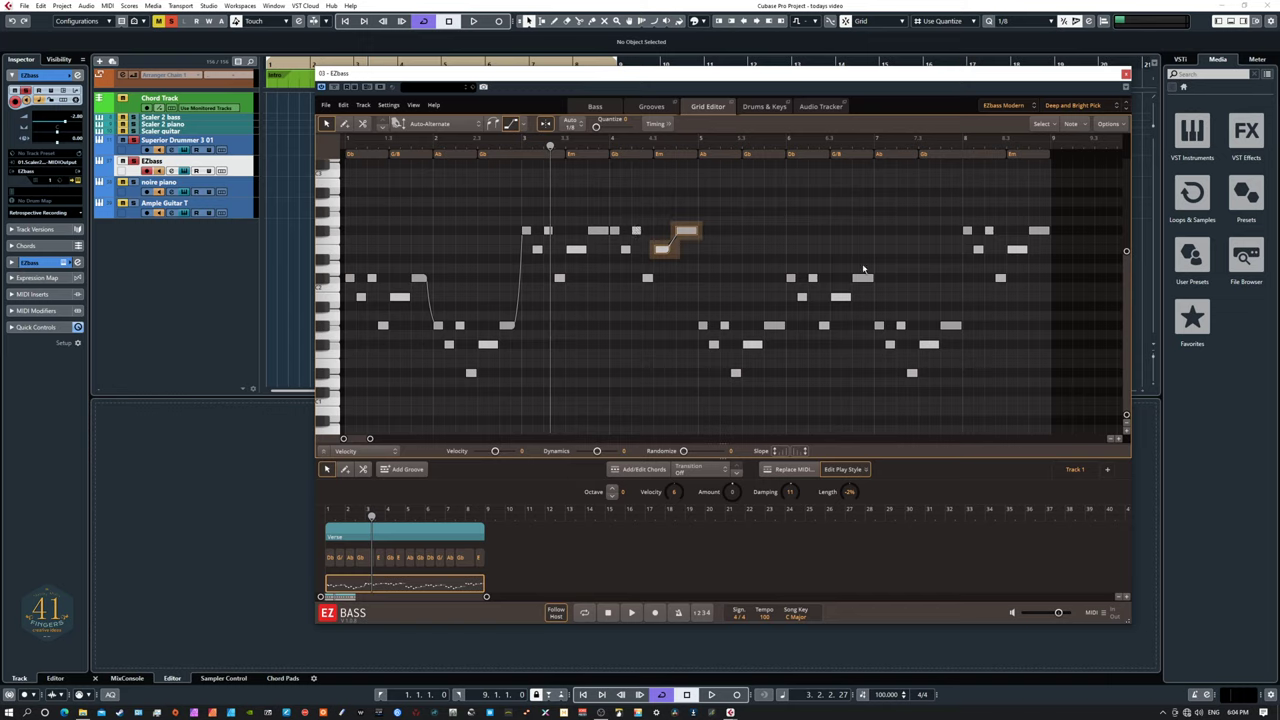
Try Slide In on the last note of bar 6 and first note of bar 7, undo it, and apply Slide instead.
left_click_drag(864, 268, 888, 334)
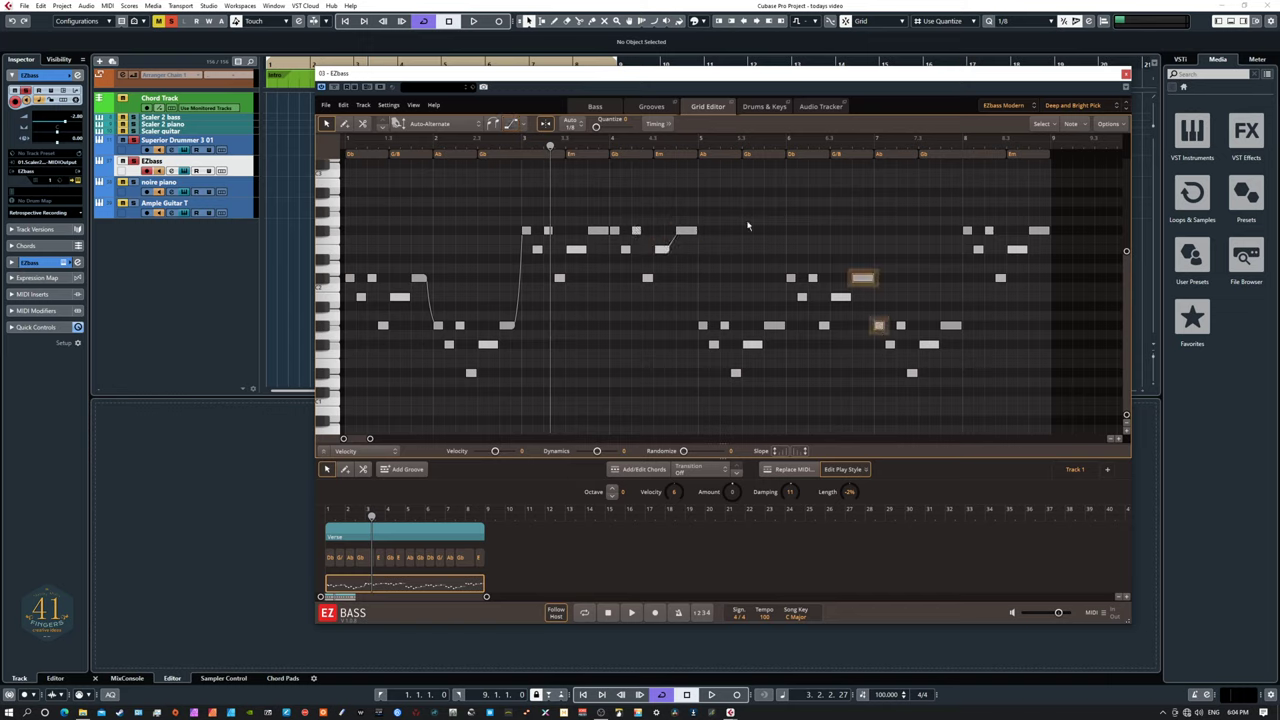
left_click(526, 124)
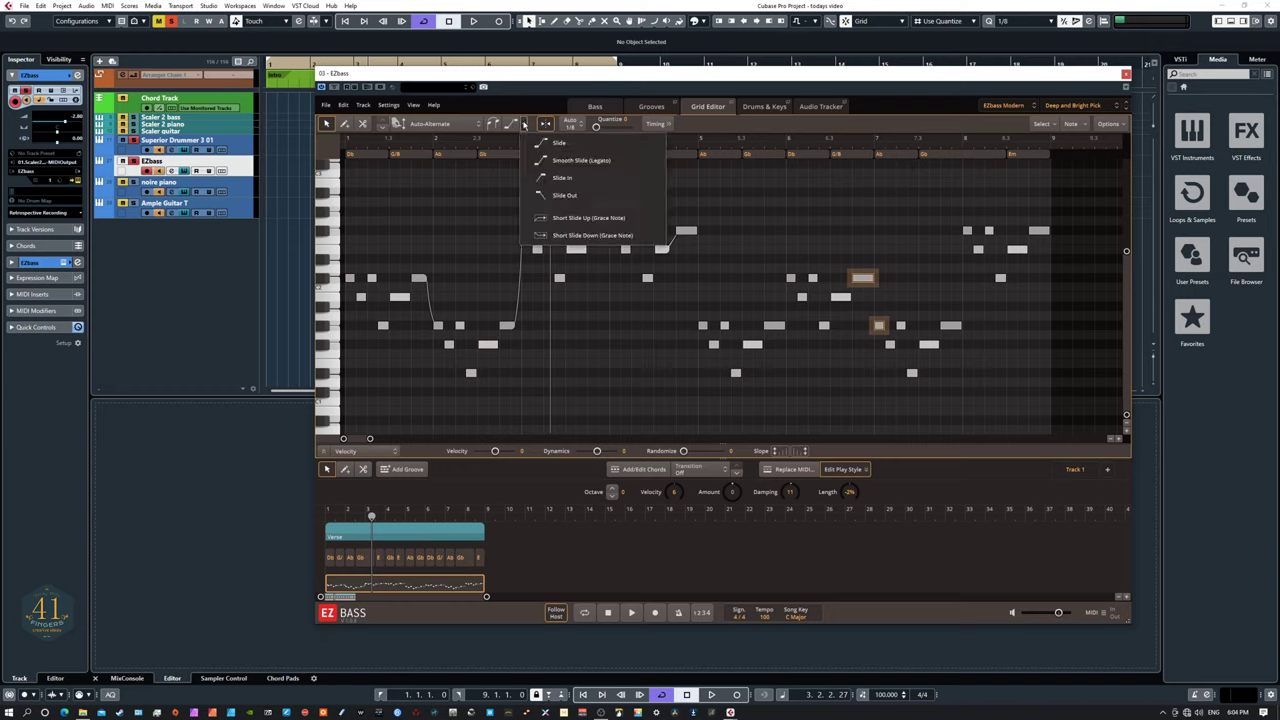
left_click(560, 178)
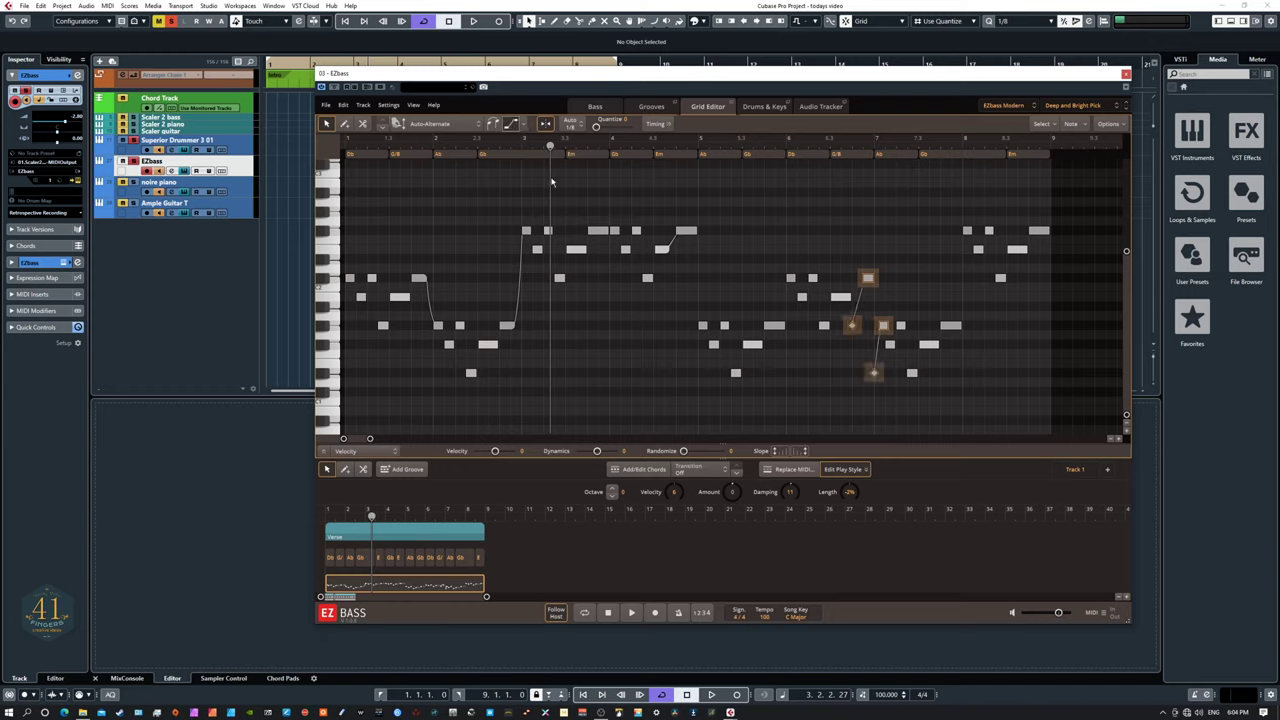
key("ctrl+z")
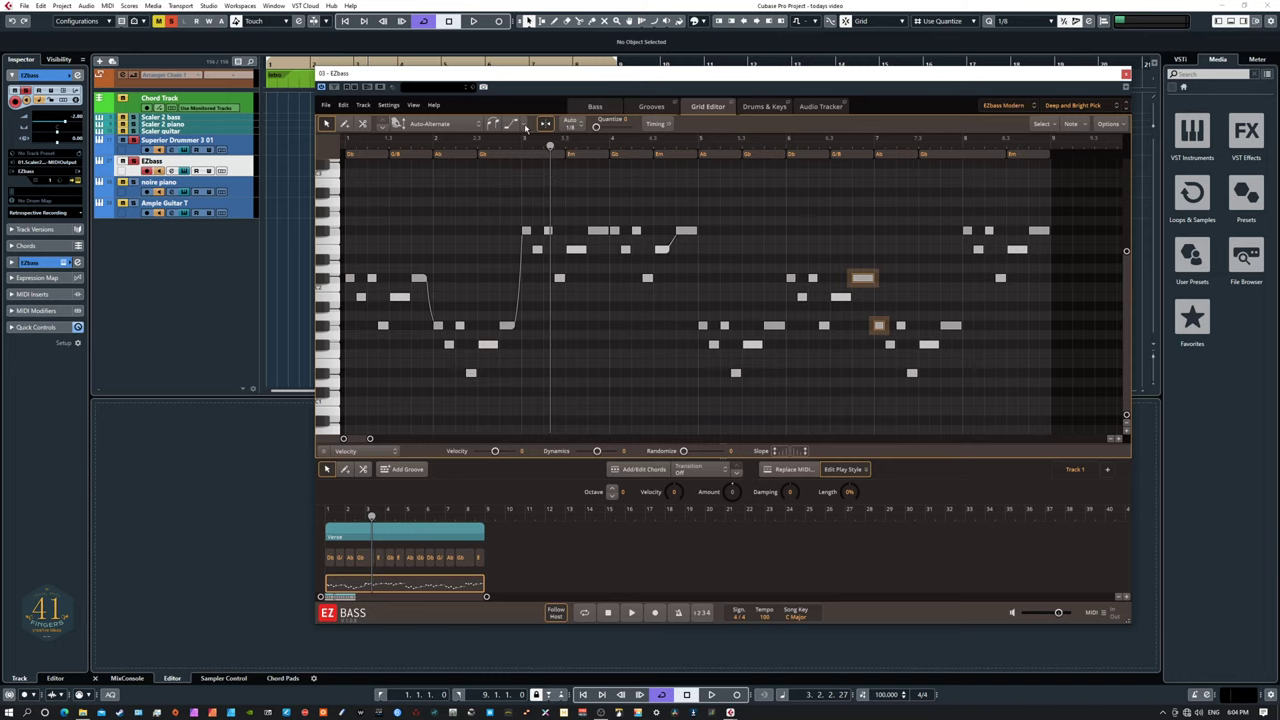
left_click(526, 128)
left_click(556, 148)
Connect the last note of bar 7 to the first note of bar 8 with a slide.
left_click_drag(948, 223, 964, 333)
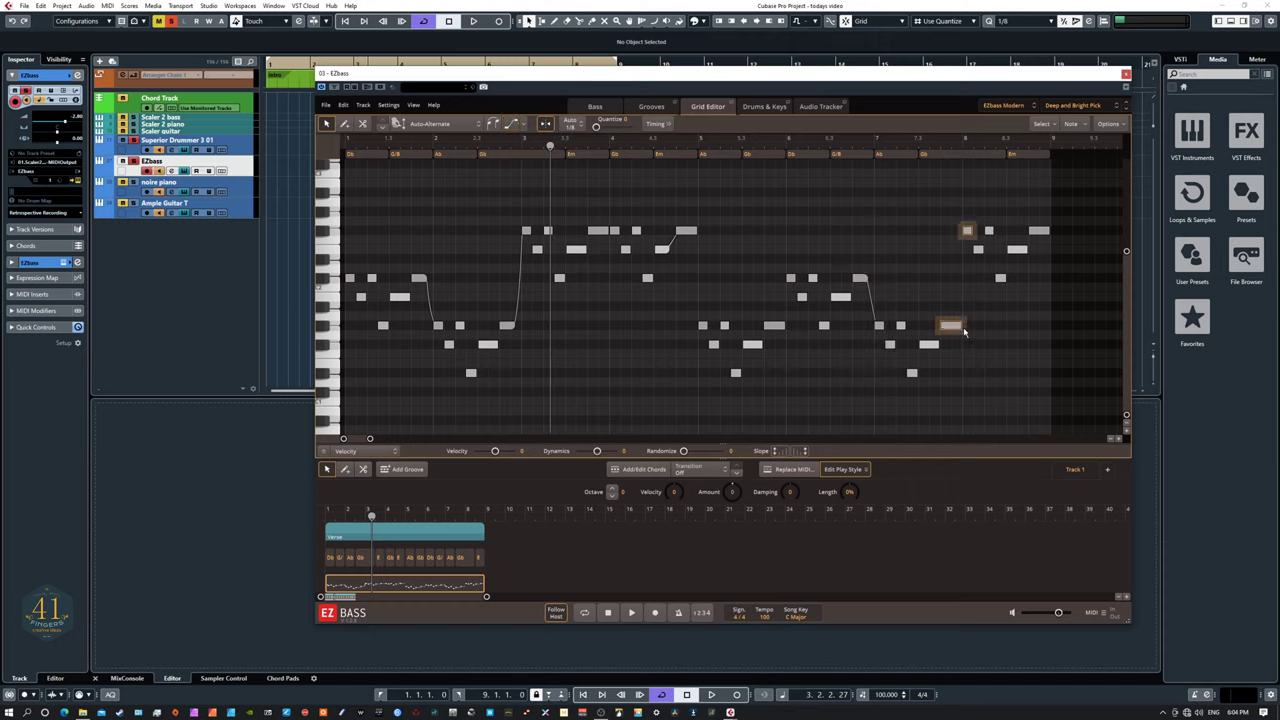
left_click(514, 124)
left_click_drag(960, 279, 829, 206)
Play the project from its start to hear the new slides, and stop near the end of bar 3.
key("Home")
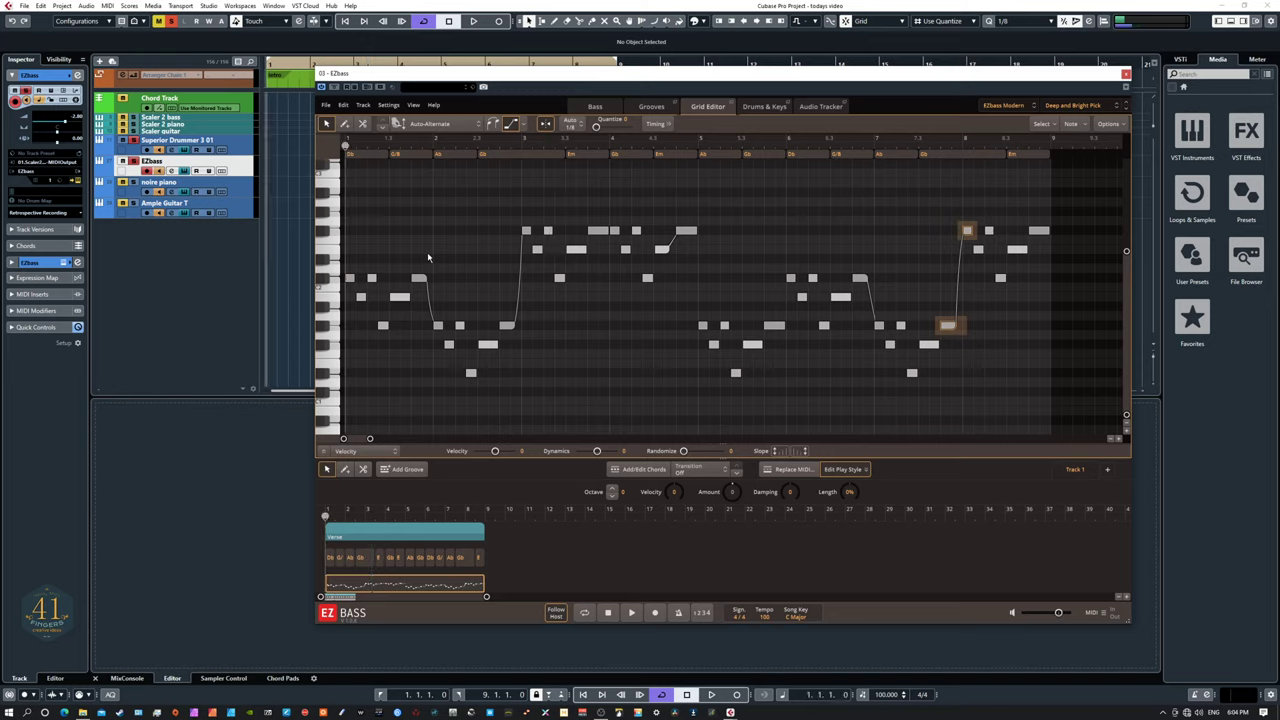
key("space")
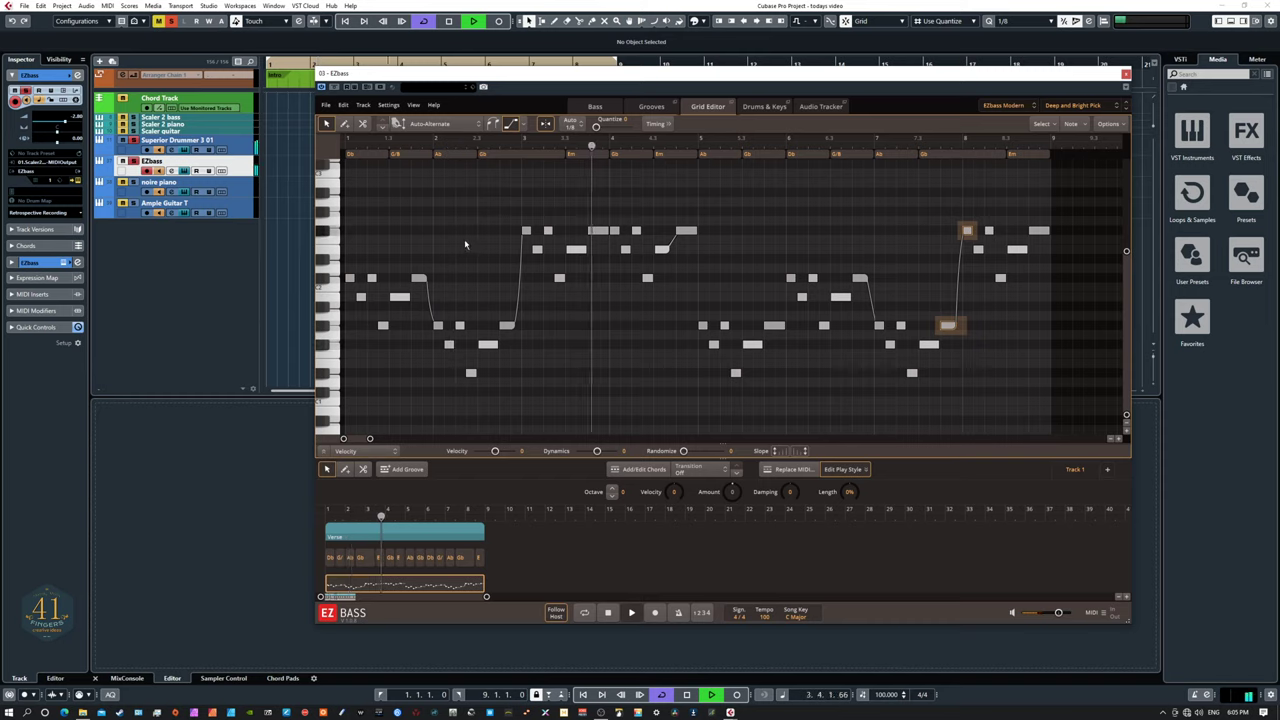
key("space")
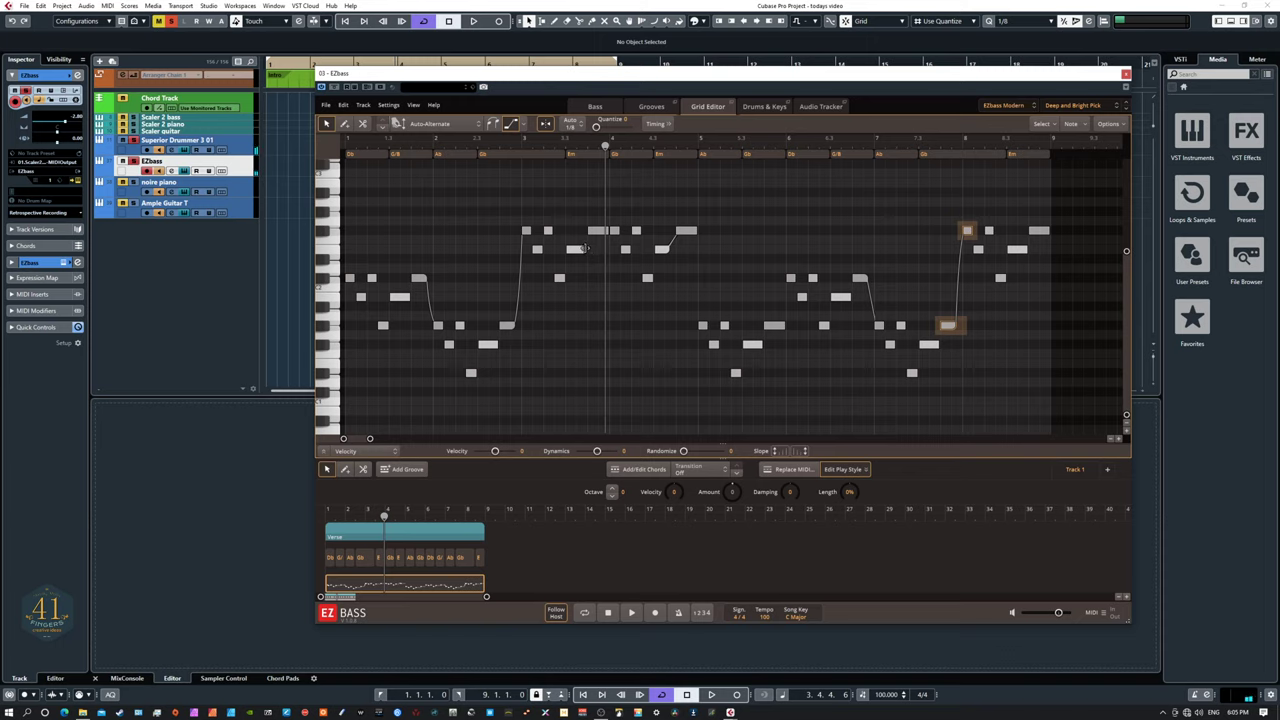
Apply legato (hammer on/pull off) to the last two notes of bar 3.
left_click_drag(573, 221, 595, 271)
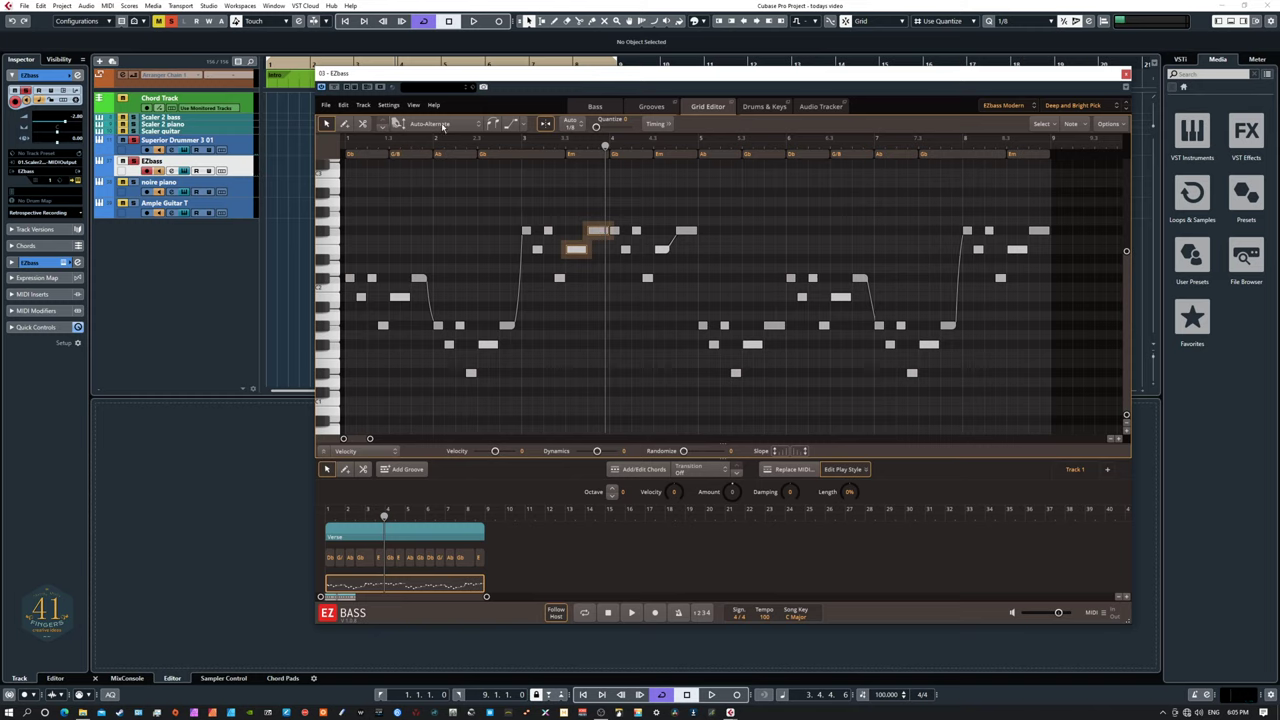
left_click(492, 125)
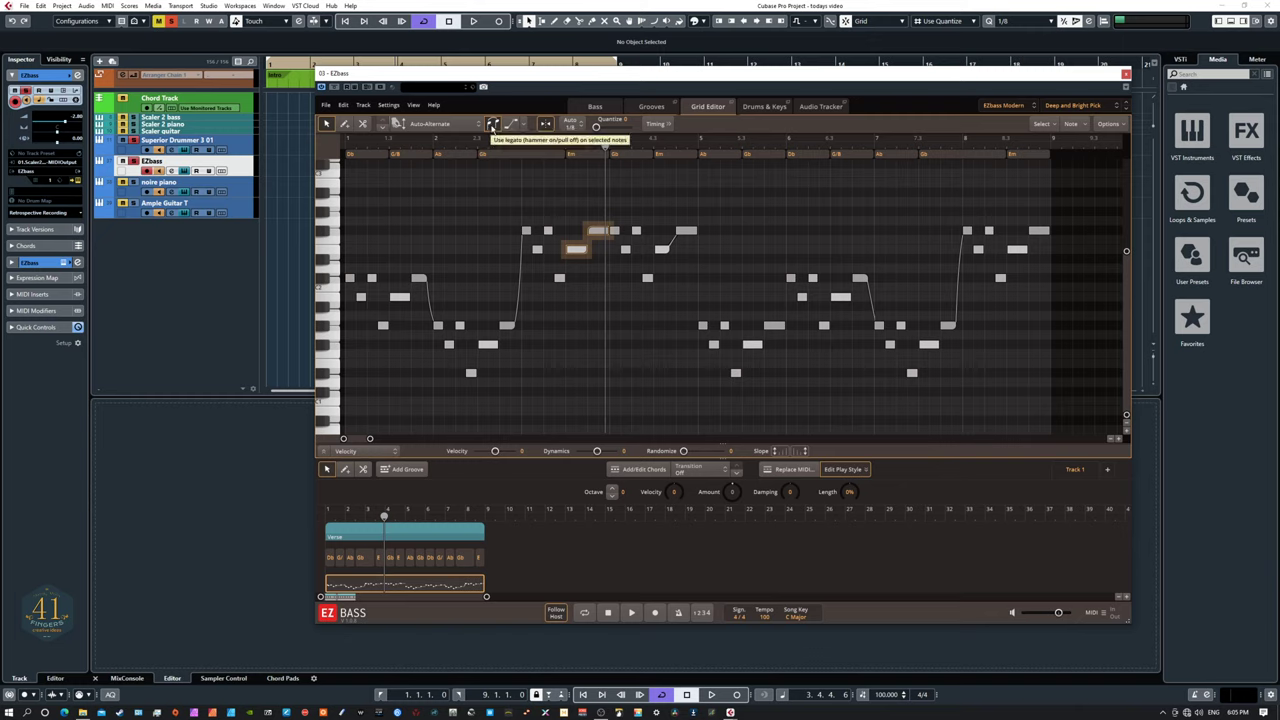
Play the bass part in EZbass from the middle of bar 2, and play the whole project briefly.
left_click(489, 148)
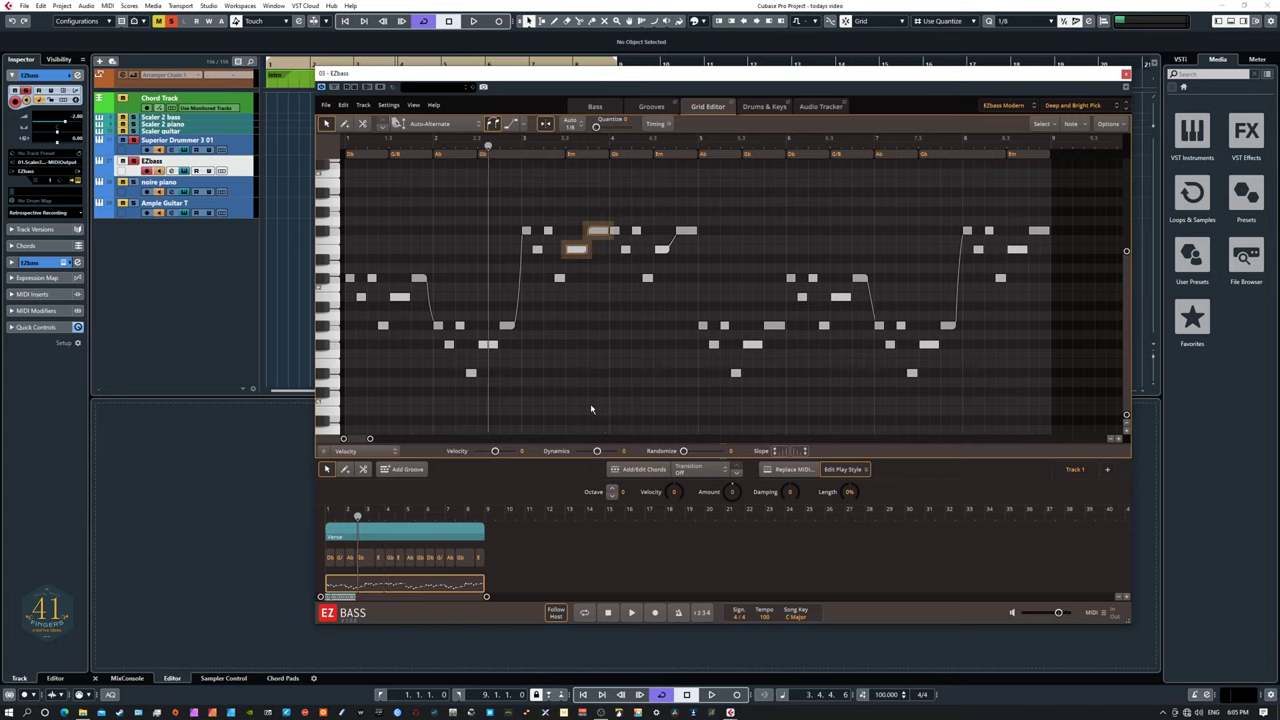
left_click(632, 613)
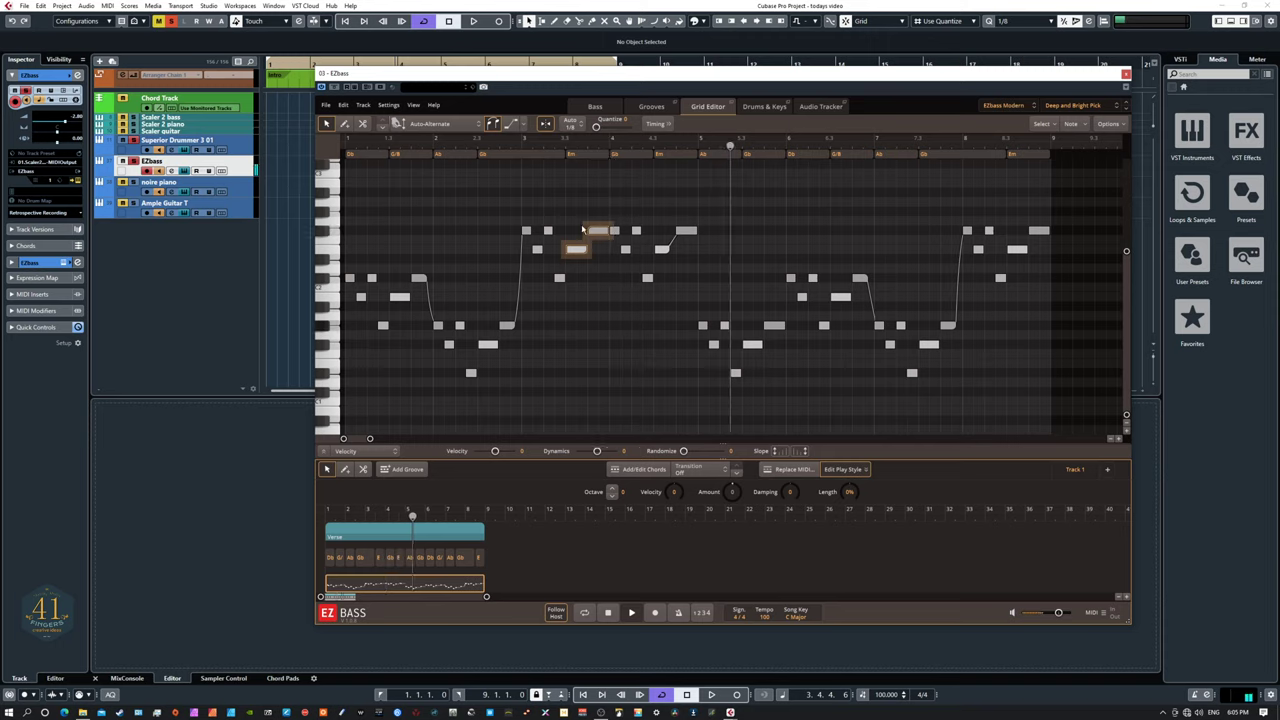
key("space")
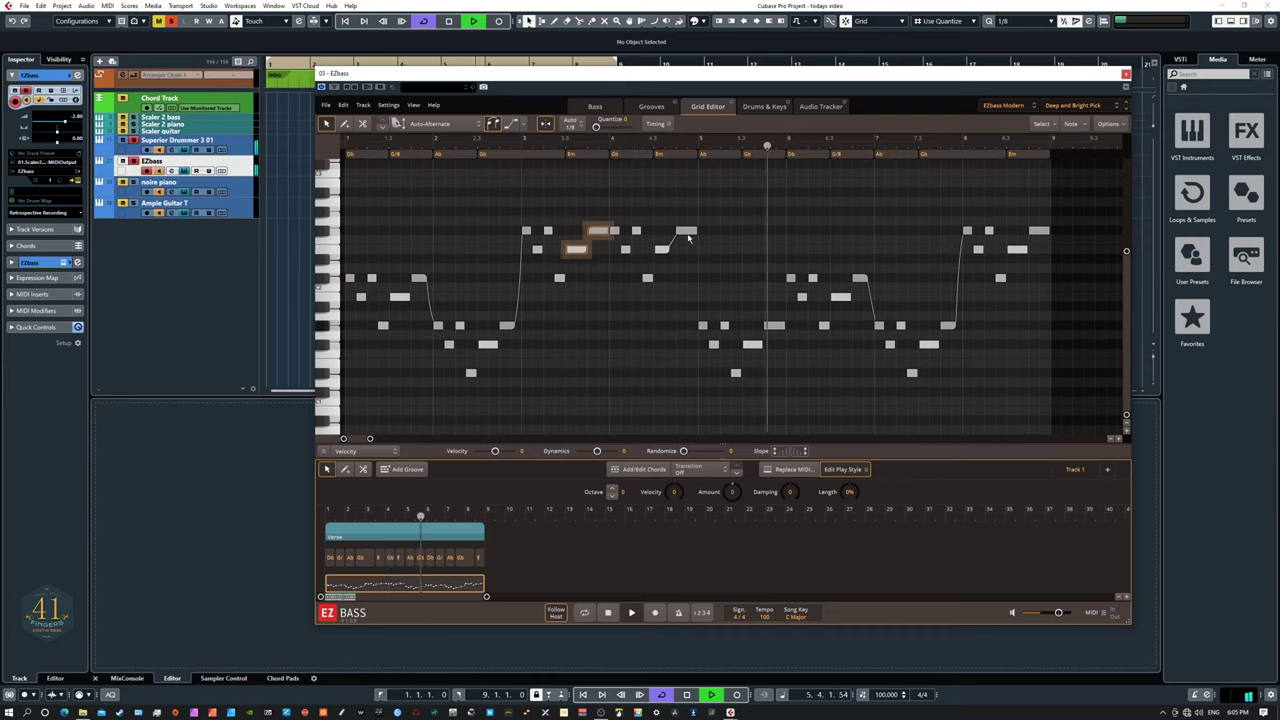
key("space")
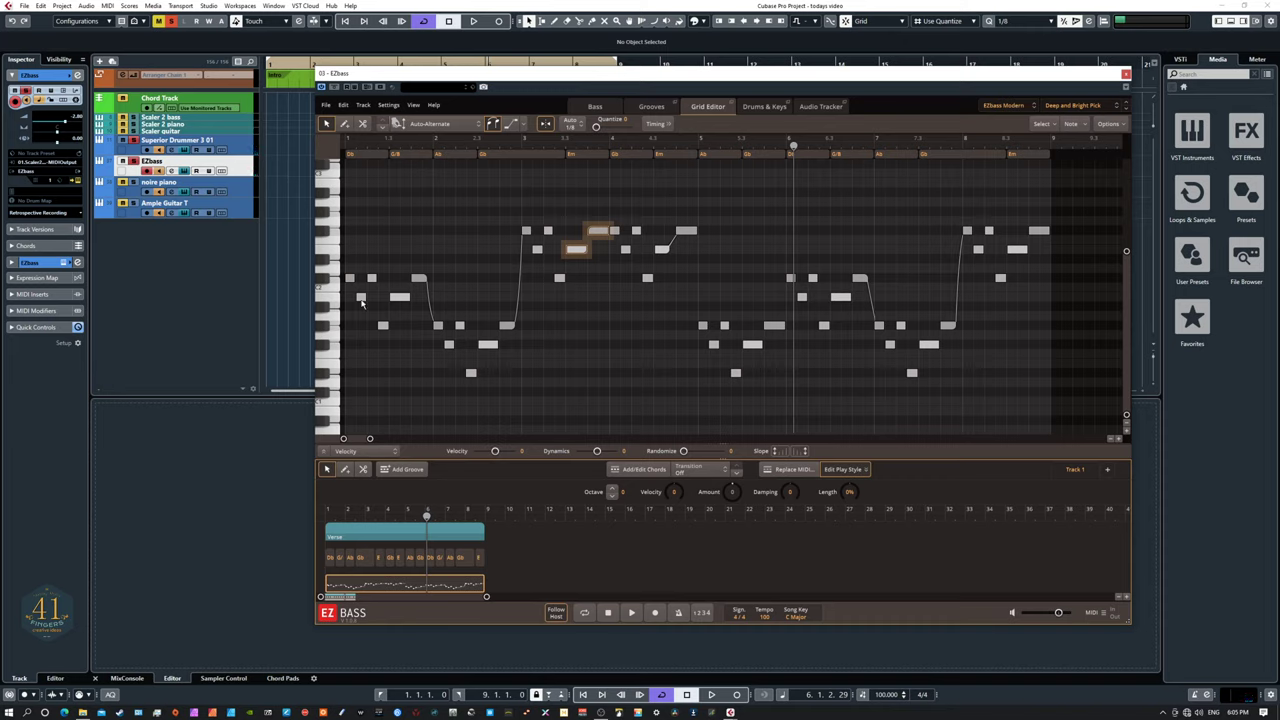
Set the second note of bar 1 and the fourth notes of bars 3, 4, 5 and 7 to Slap/Pop.
left_click(362, 298)
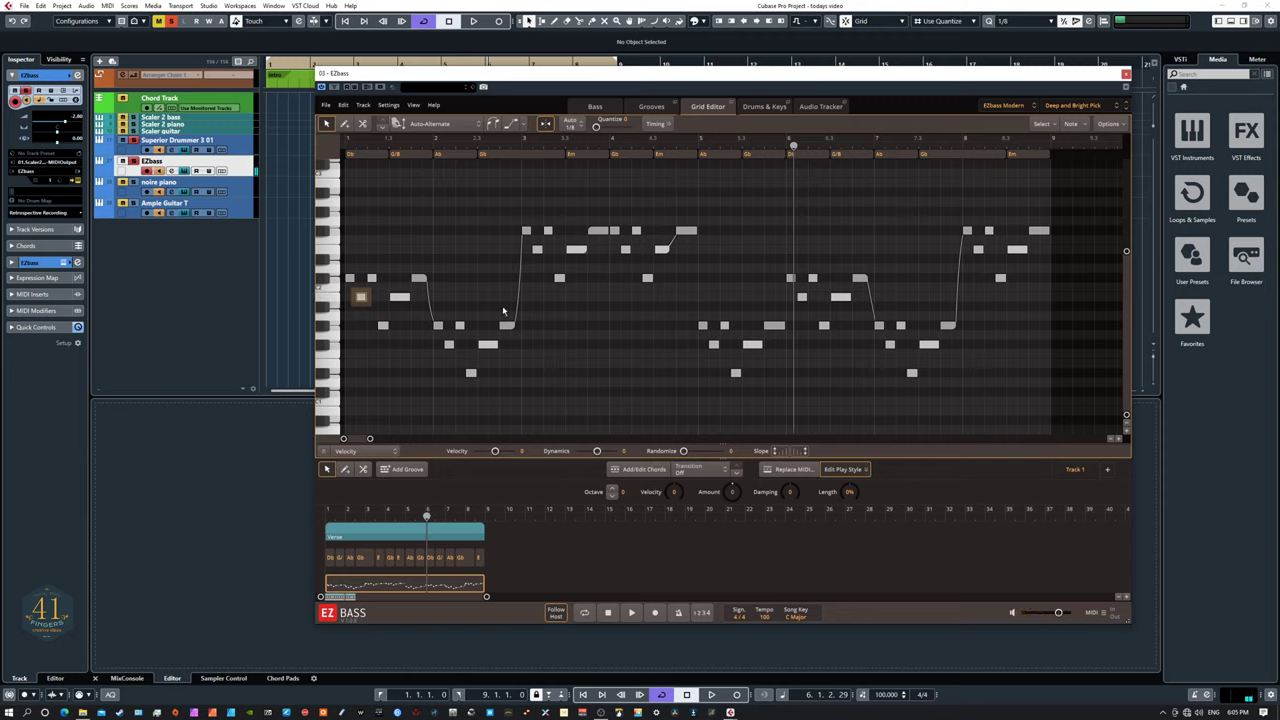
left_click(562, 278, "shift")
left_click(648, 278, "shift")
left_click(736, 374, "shift")
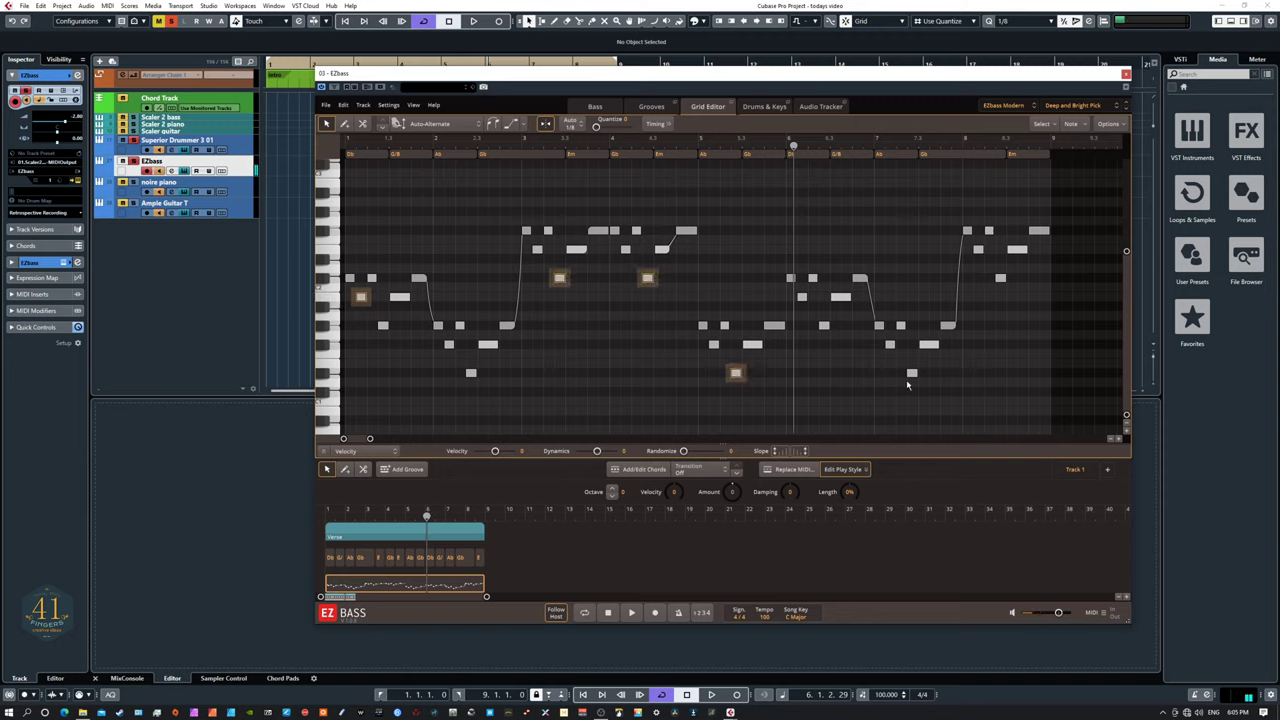
left_click(424, 126)
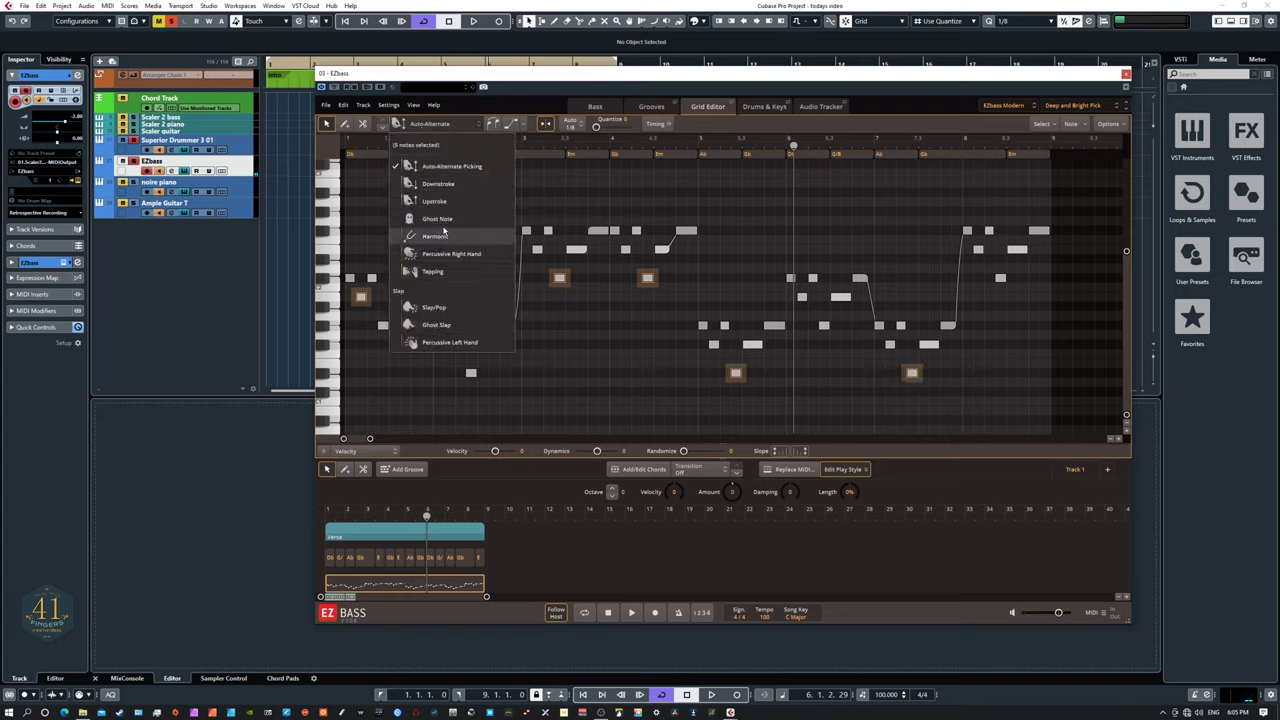
left_click(434, 309)
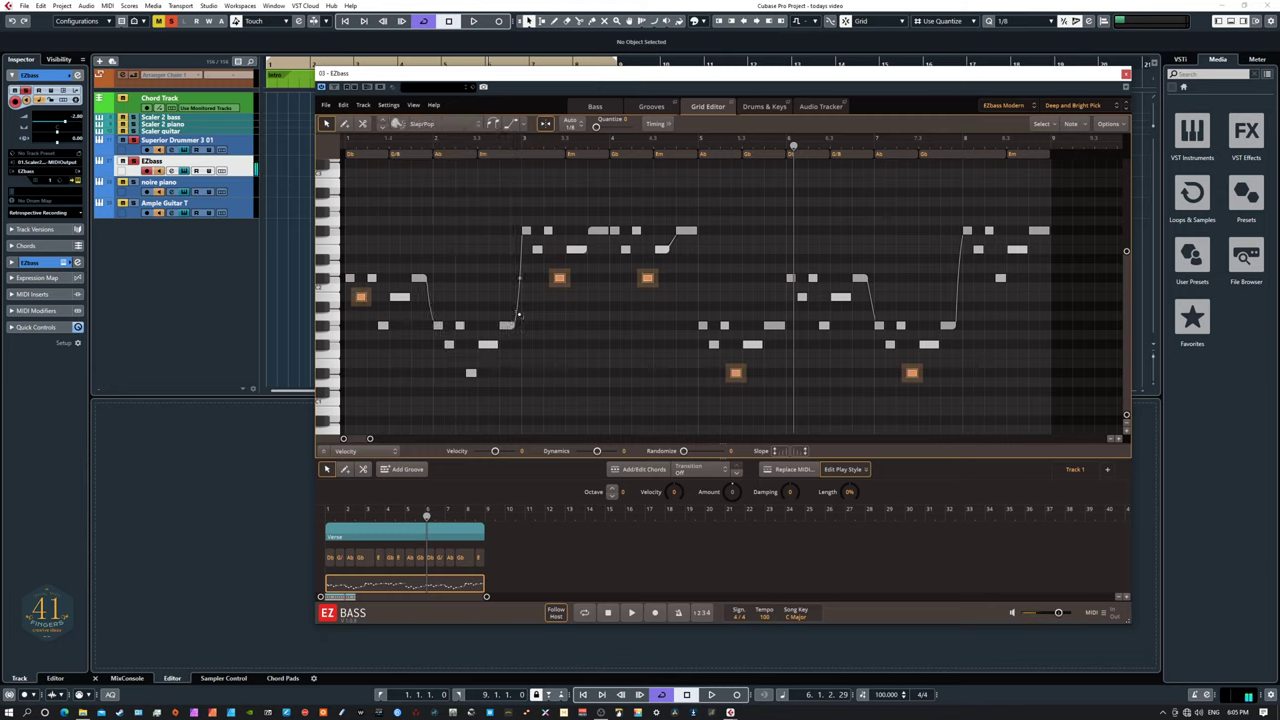
Listen to the slapped notes in the project, and shorten all bass notes with the play style Length.
key("space")
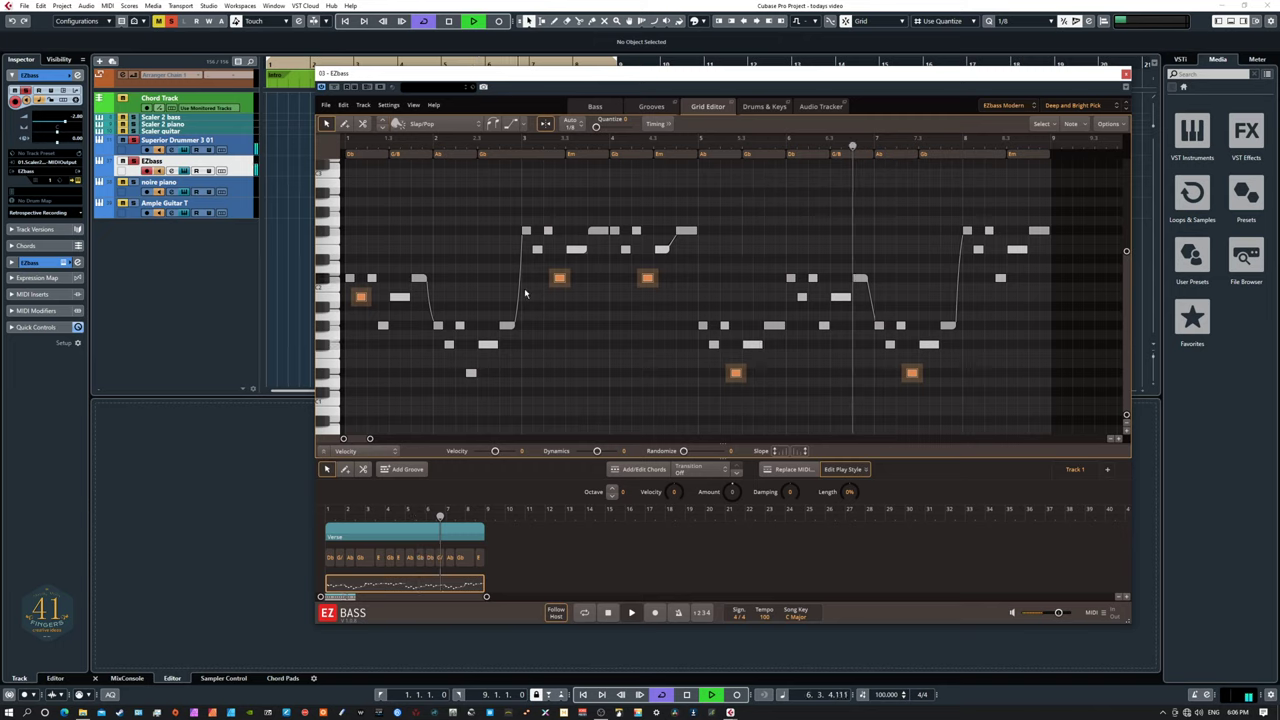
key("space")
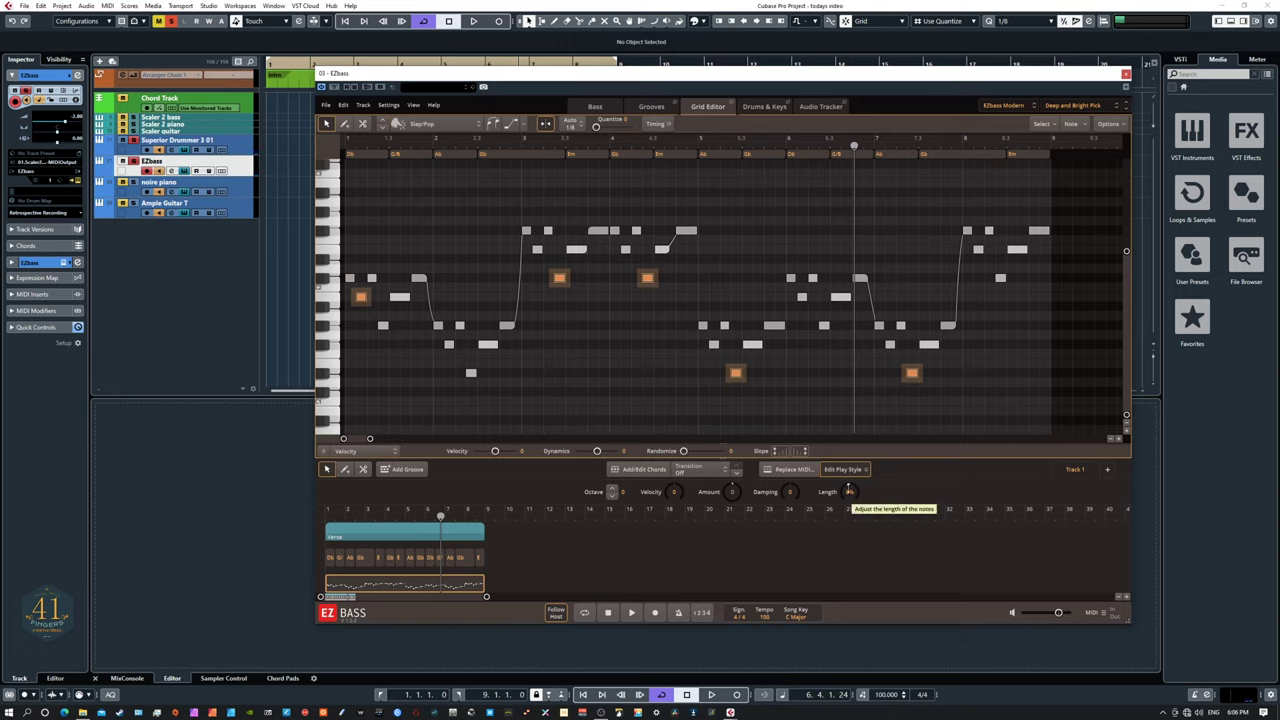
left_click_drag(848, 491, 849, 497)
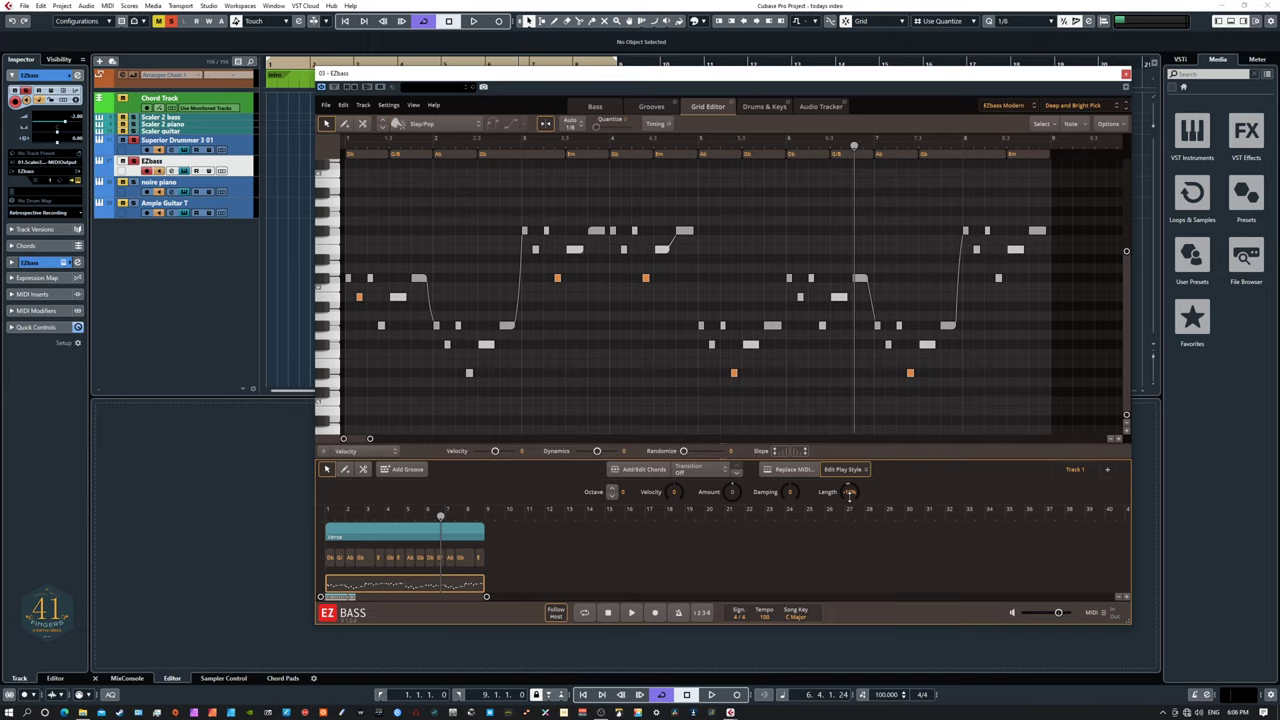
left_click_drag(849, 495, 847, 498)
Make the third notes of bars 1, 3, 4, 6 and 8, the first of bar 6 and the fourth of bar 8 Ghost Notes.
left_click(370, 278)
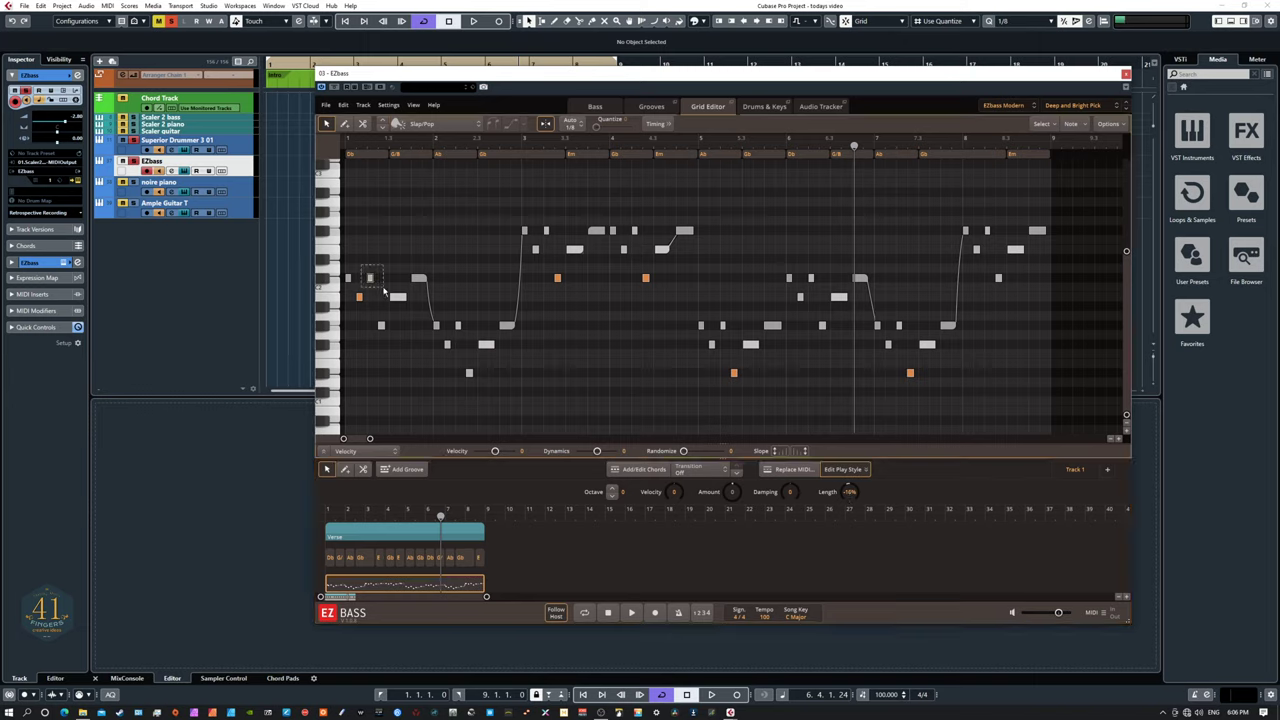
left_click(546, 231)
left_click(634, 231)
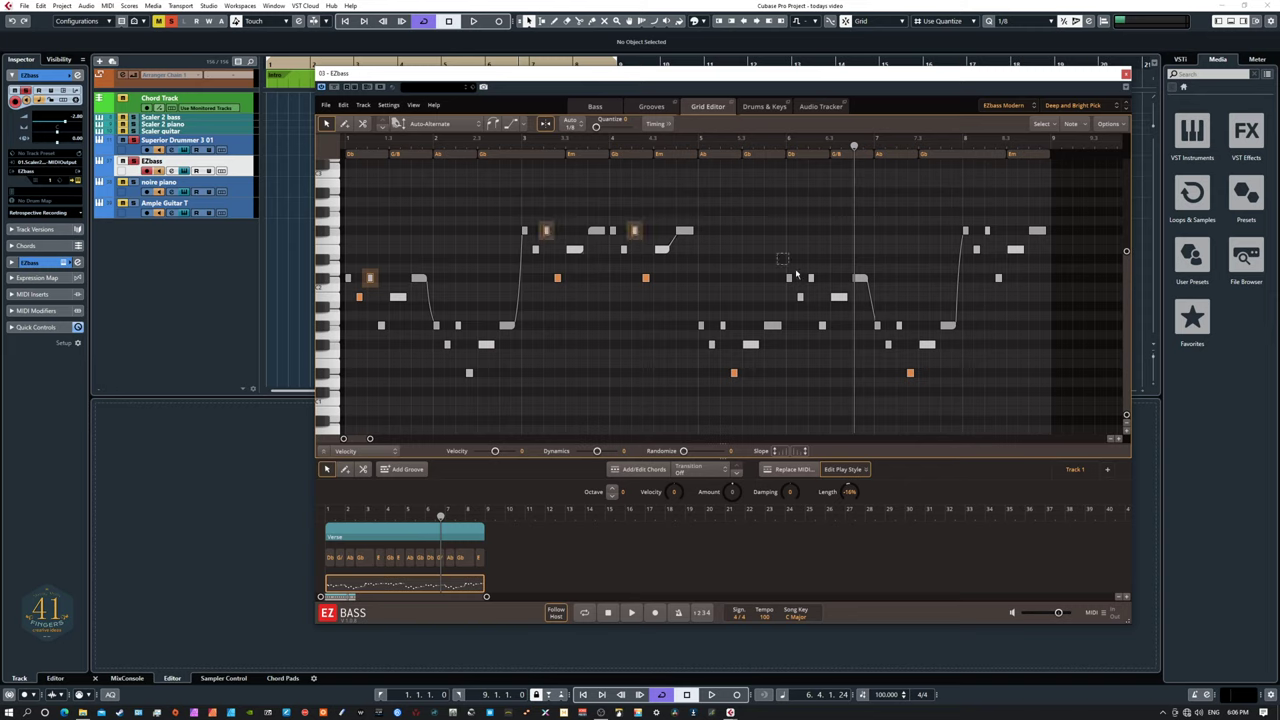
left_click(789, 278)
left_click(810, 278)
left_click(987, 231)
left_click_drag(993, 265, 1011, 289)
left_click(411, 127)
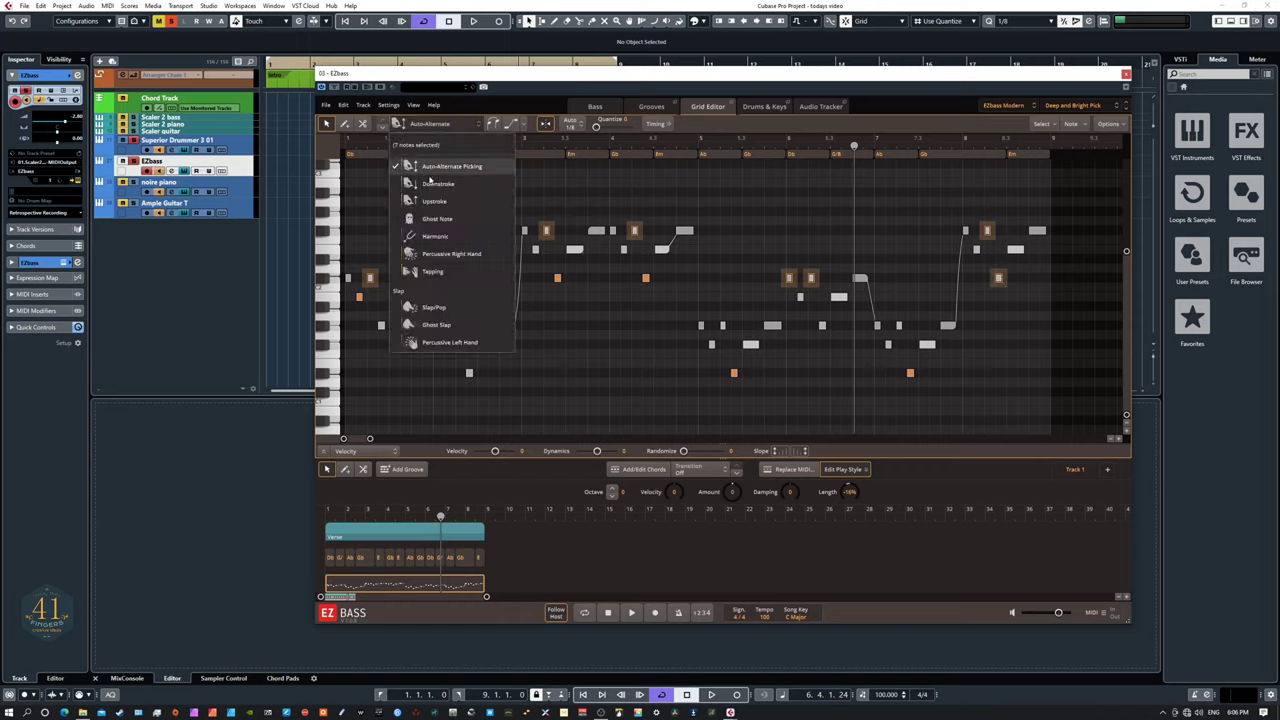
left_click(445, 219)
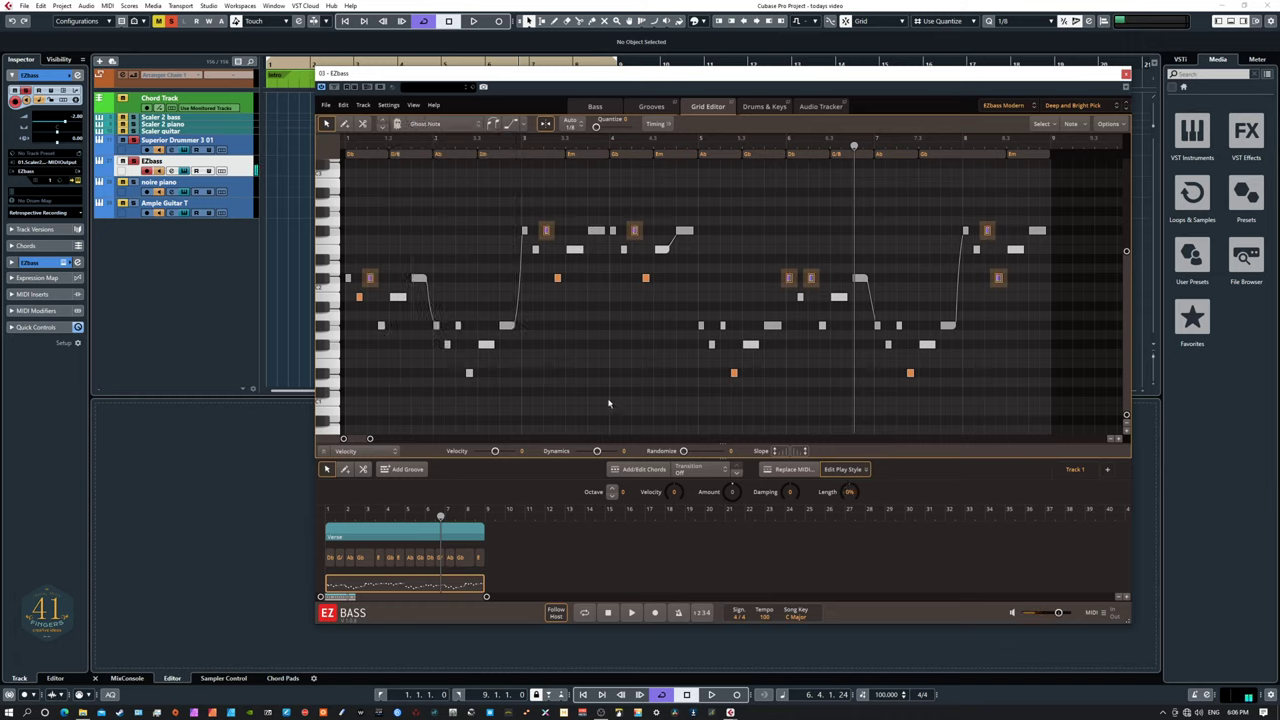
Audition the ghost note in bar 1 against the bar's first note, and play the project with the new articulations.
left_click(370, 279)
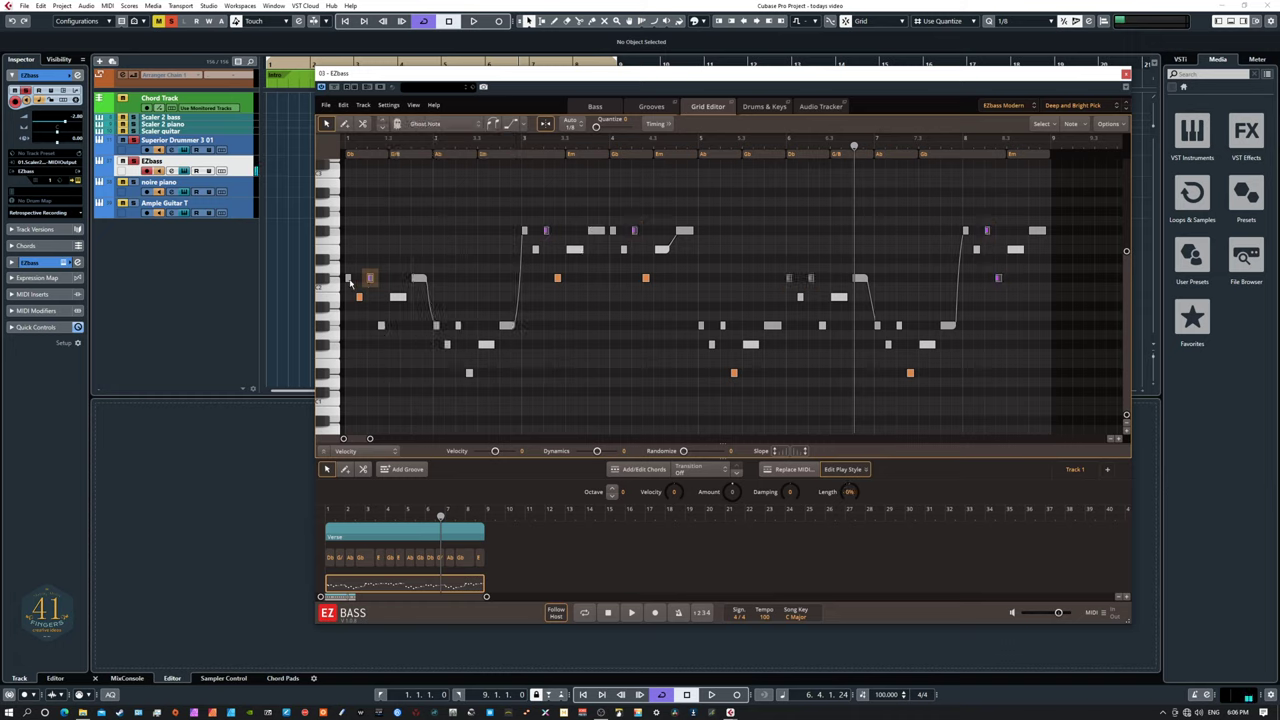
left_click(348, 279)
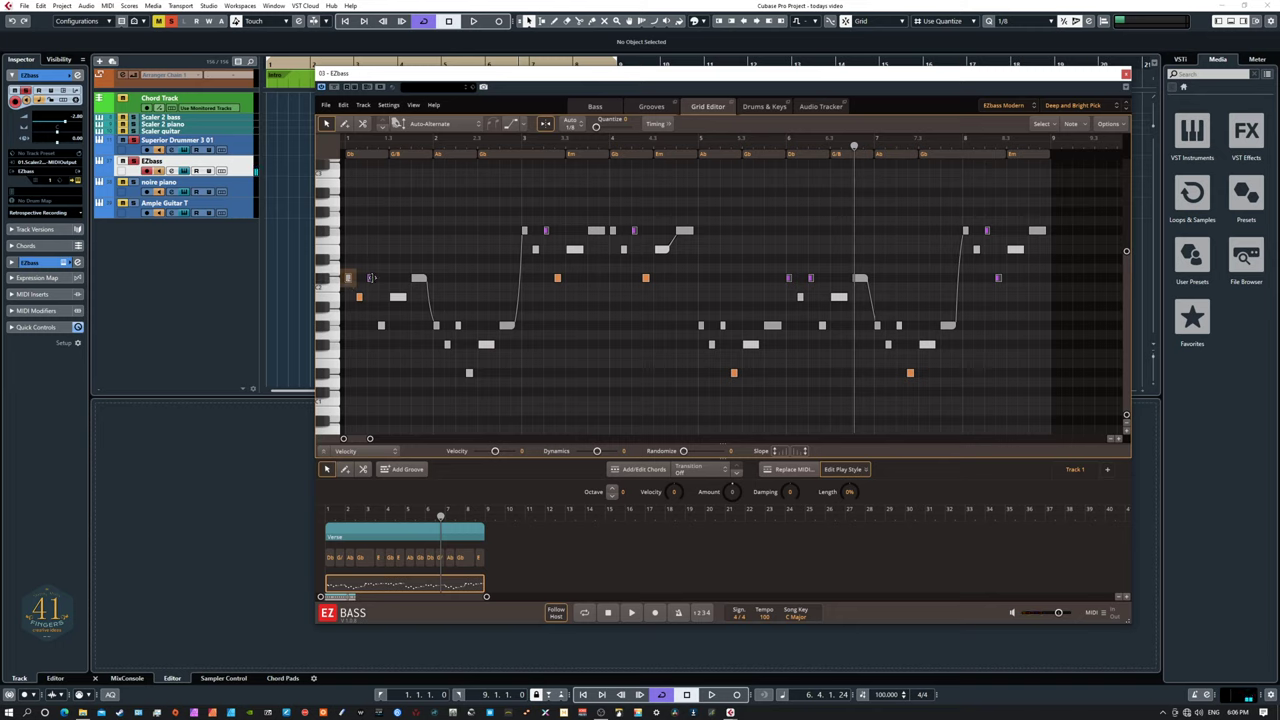
left_click(371, 280)
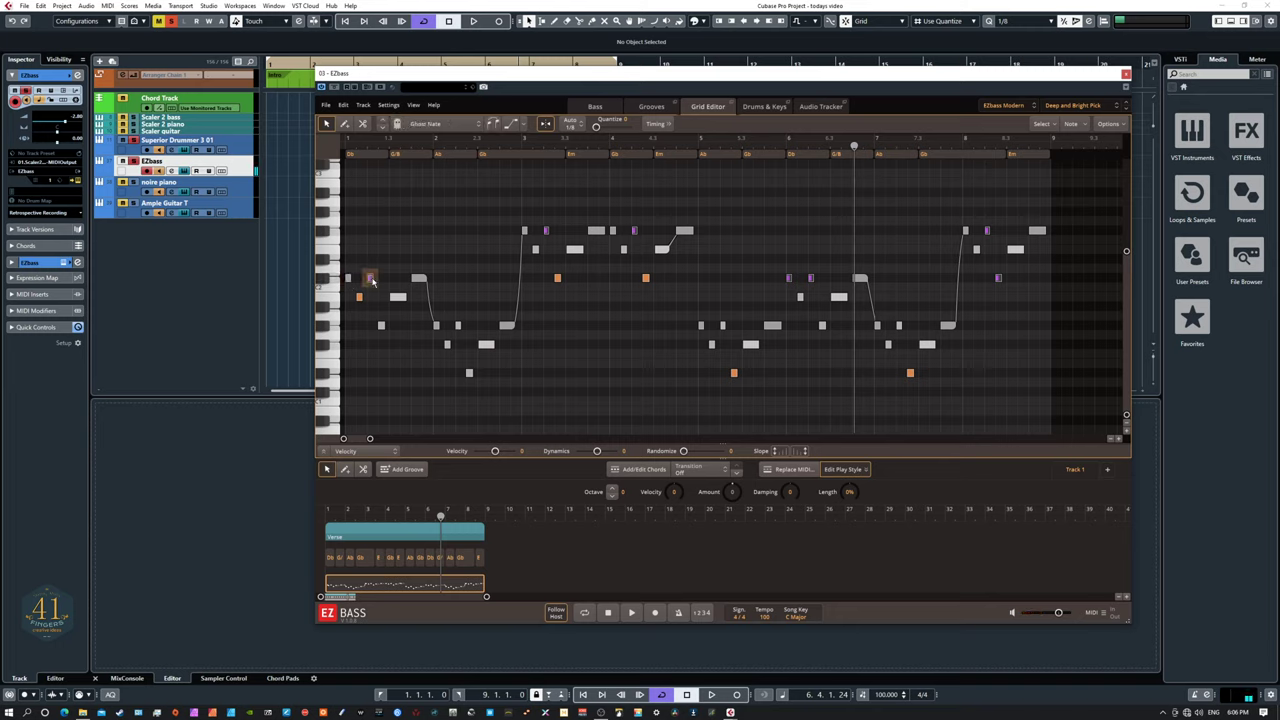
key("space")
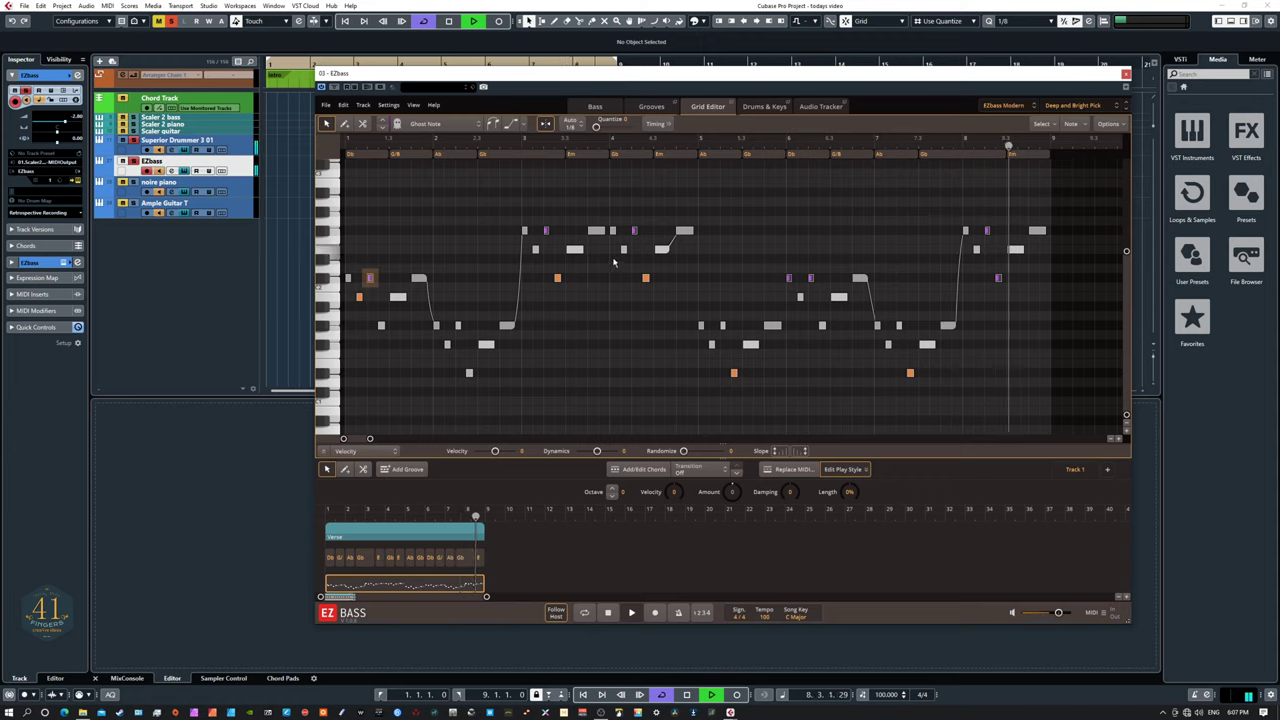
key("space")
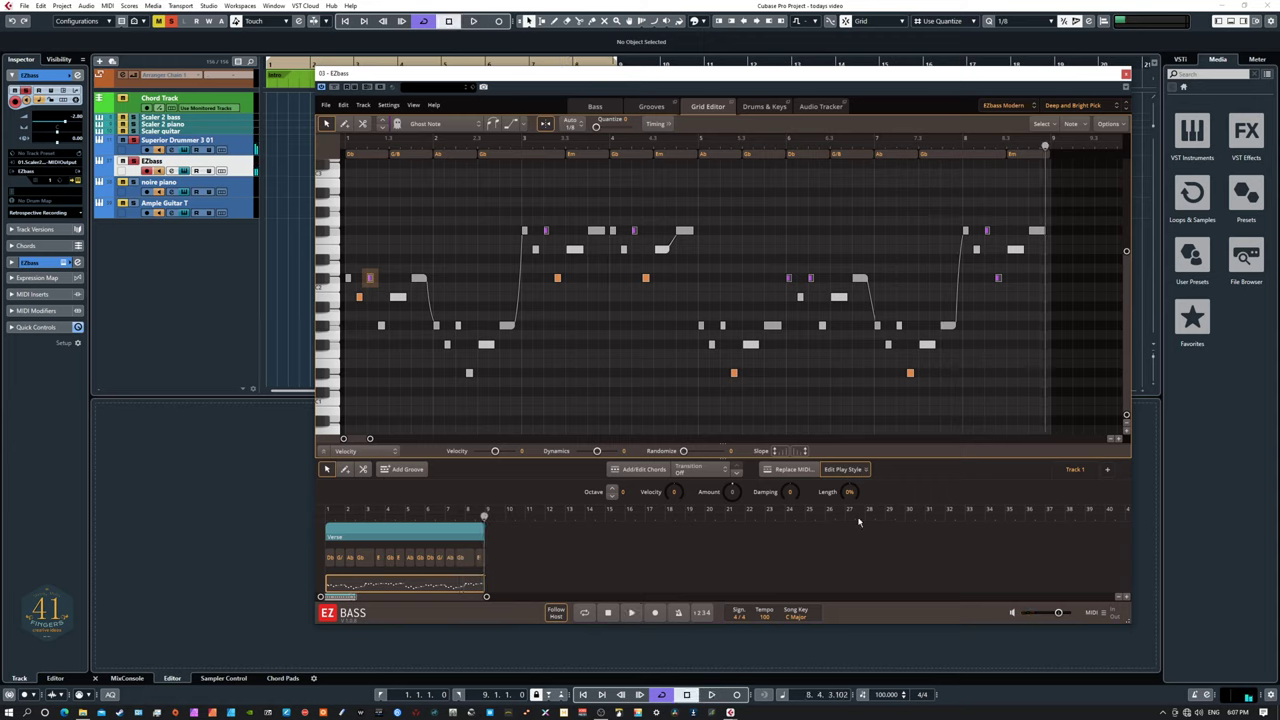
Lengthen all bass notes with the play style Length.
left_click_drag(850, 490, 854, 479)
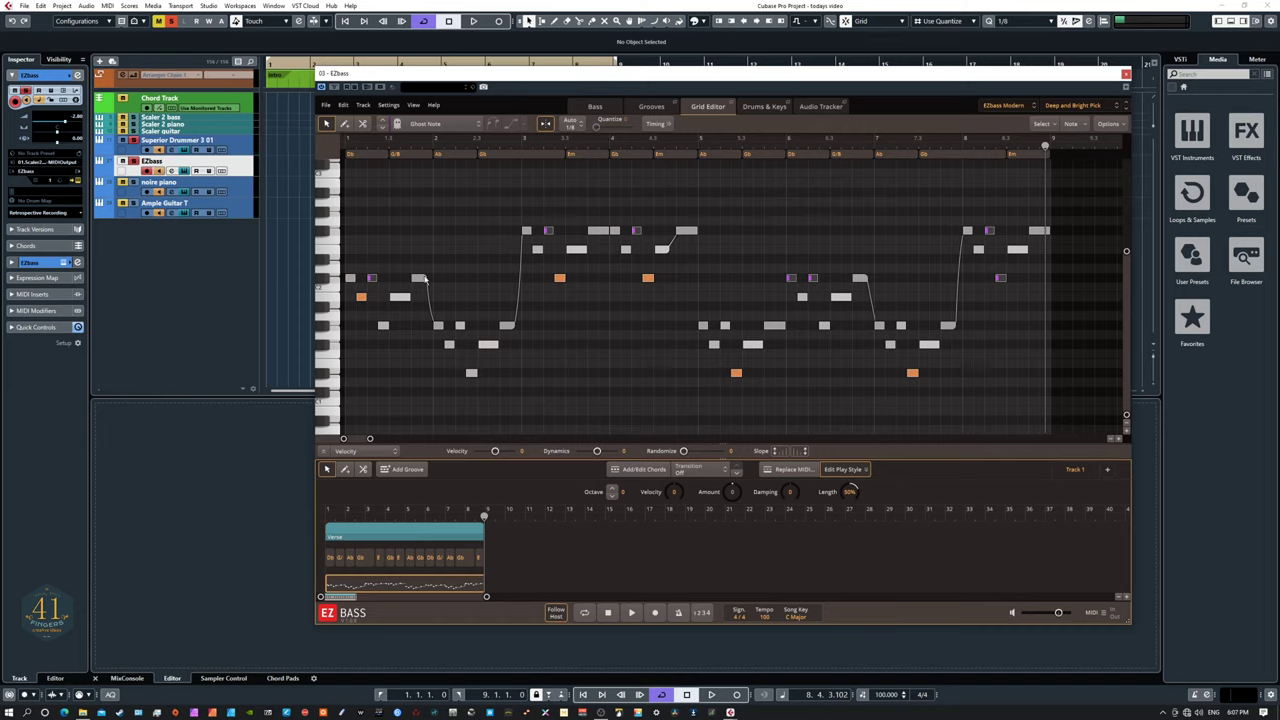
Listen to the project while setting the play style to Velocity -11, Damping 12 and Length 10%, and return to the start.
key("space")
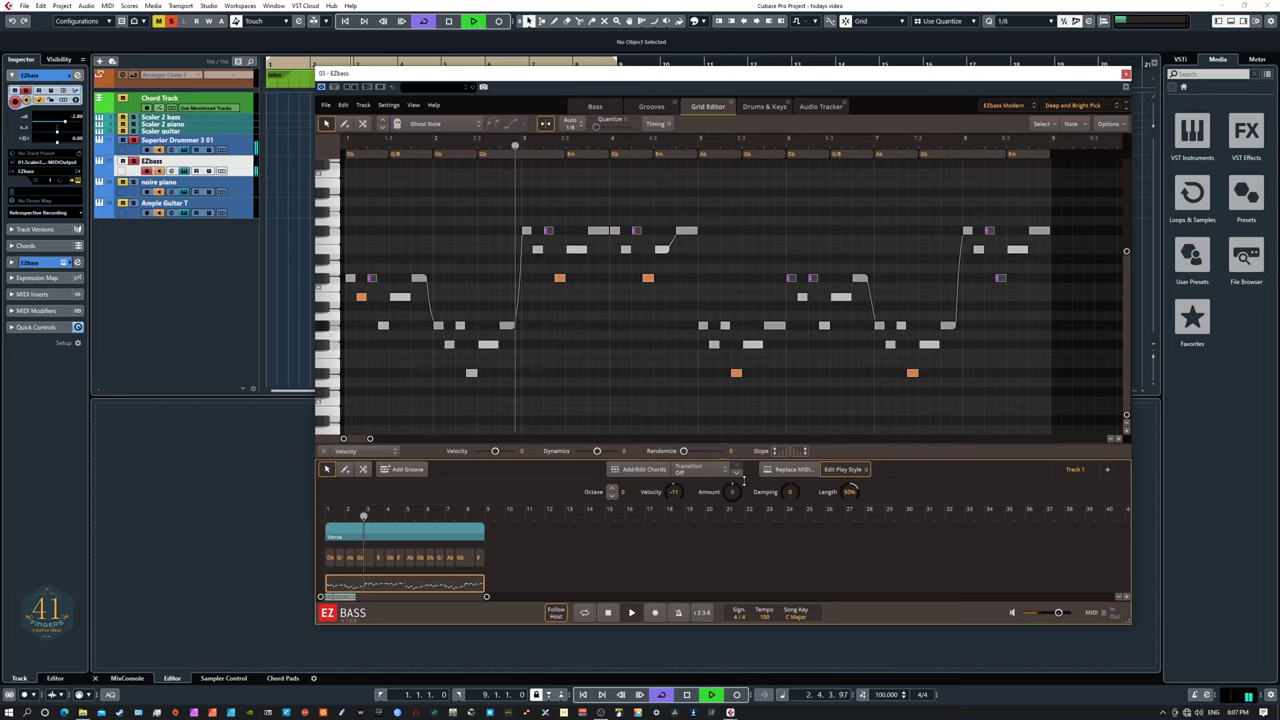
left_click_drag(793, 486, 793, 470)
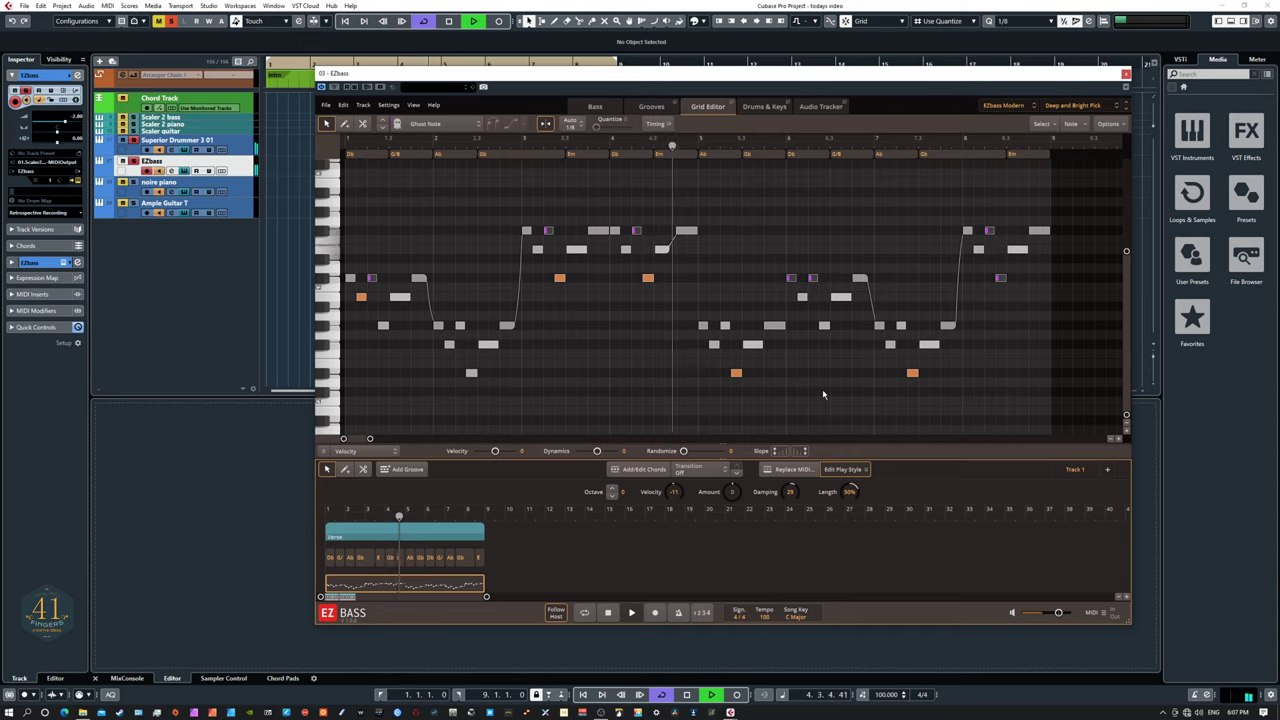
key("space")
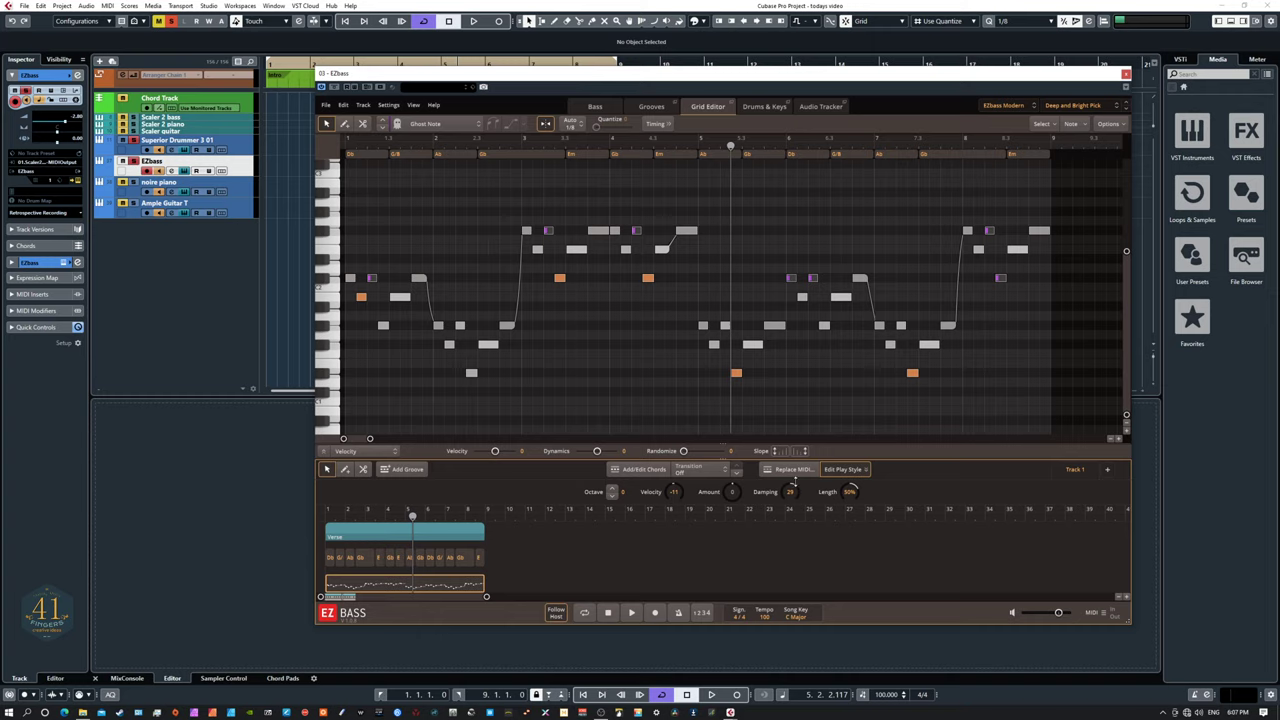
left_click_drag(851, 500, 790, 494)
key("KP_Decimal")
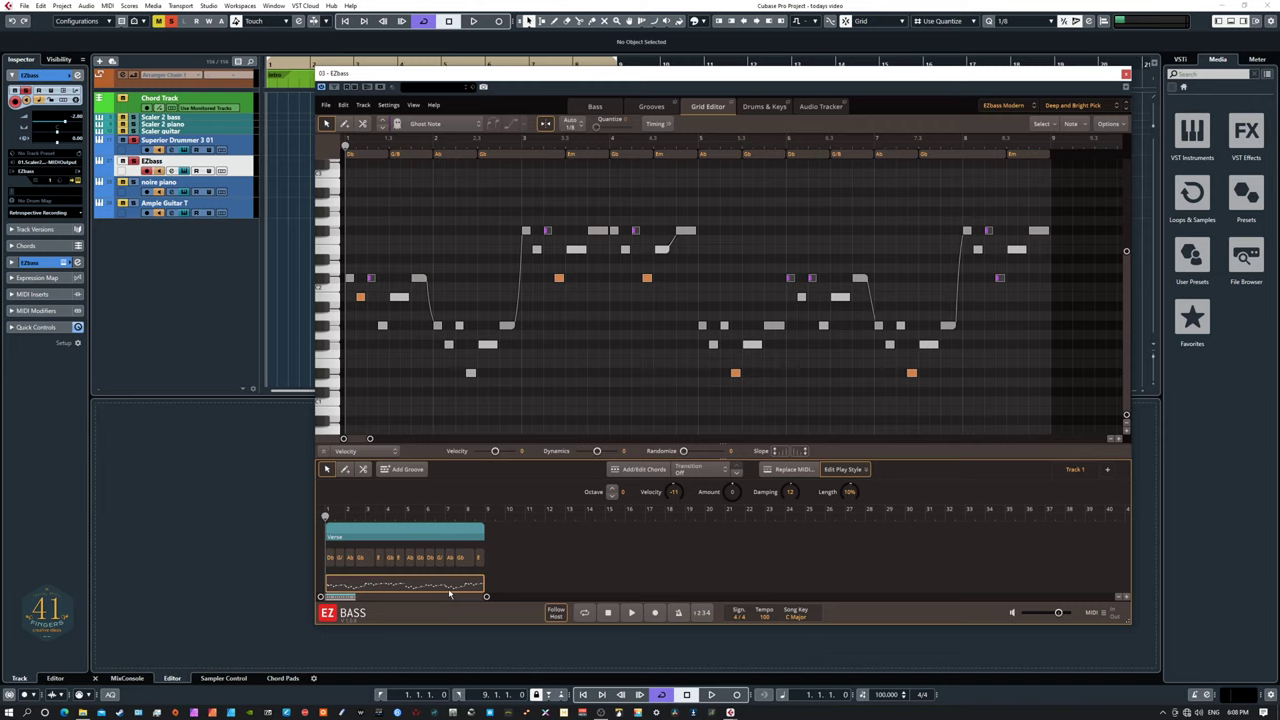
Browse the Funk Straight 4/4 grooves and preview Verse 01 and Bridge 03 of Machine 124 BPM.
left_click(658, 110)
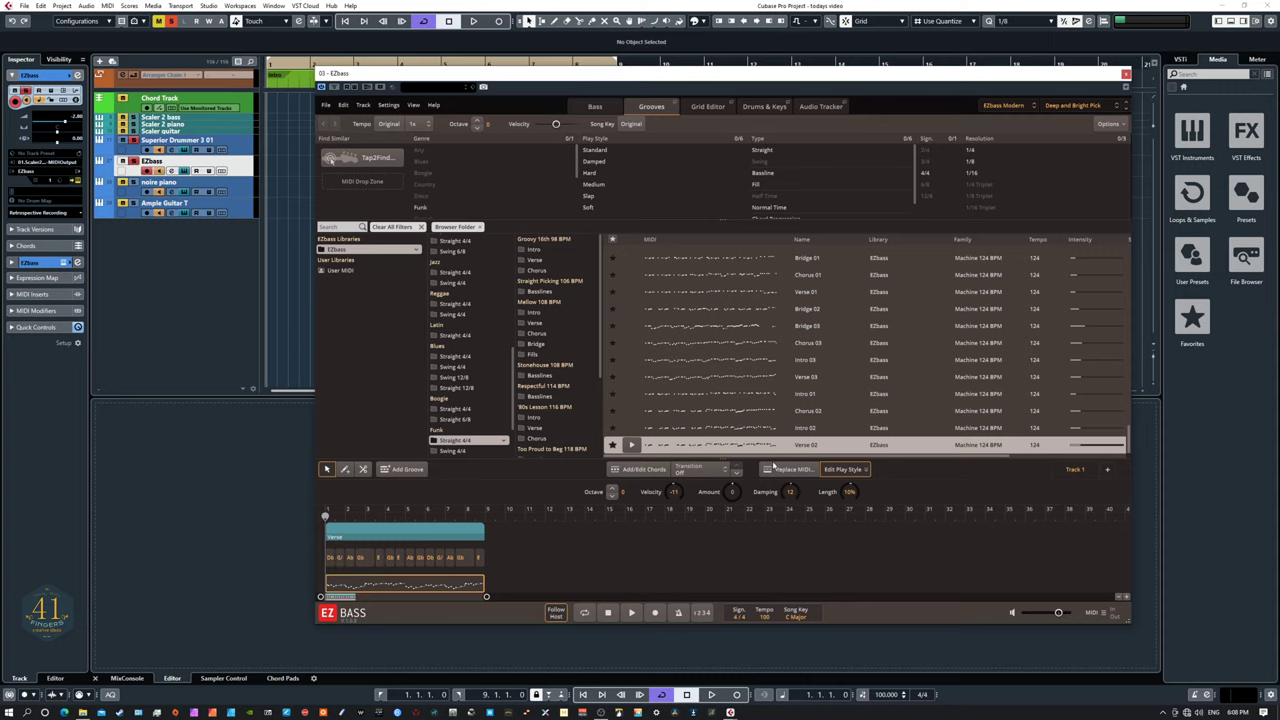
left_click(686, 297)
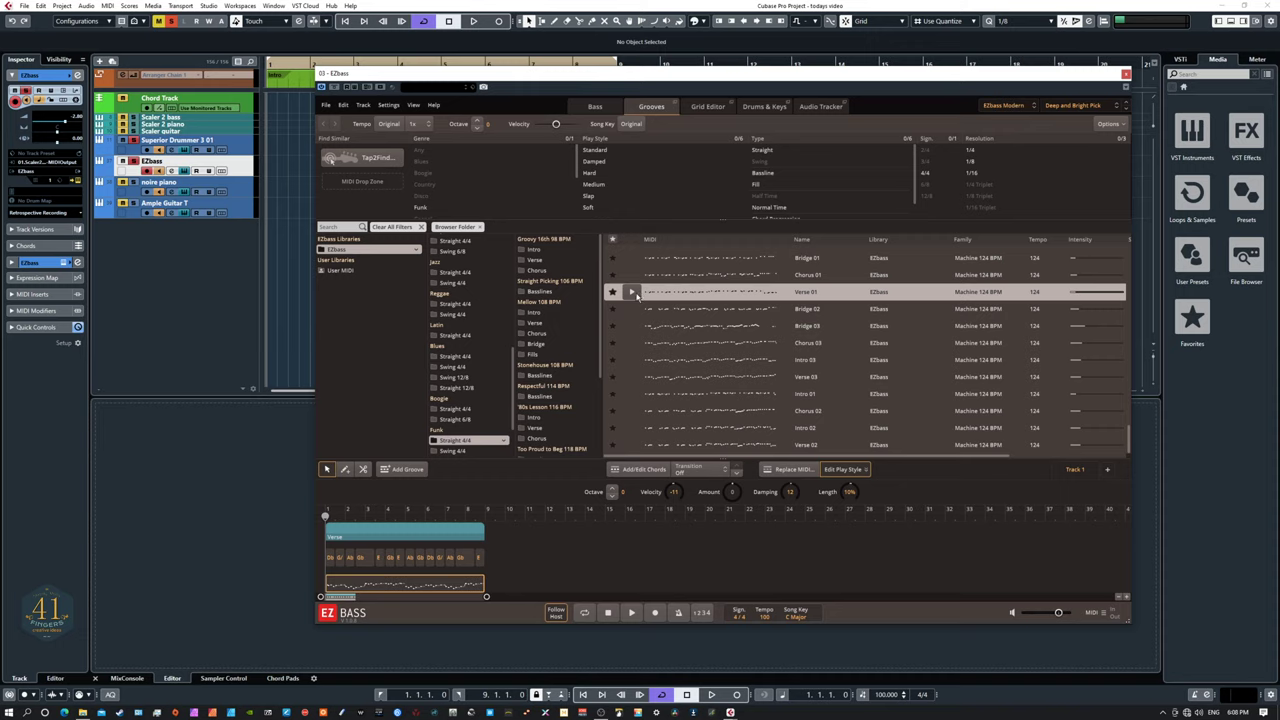
left_click(632, 293)
left_click(632, 326)
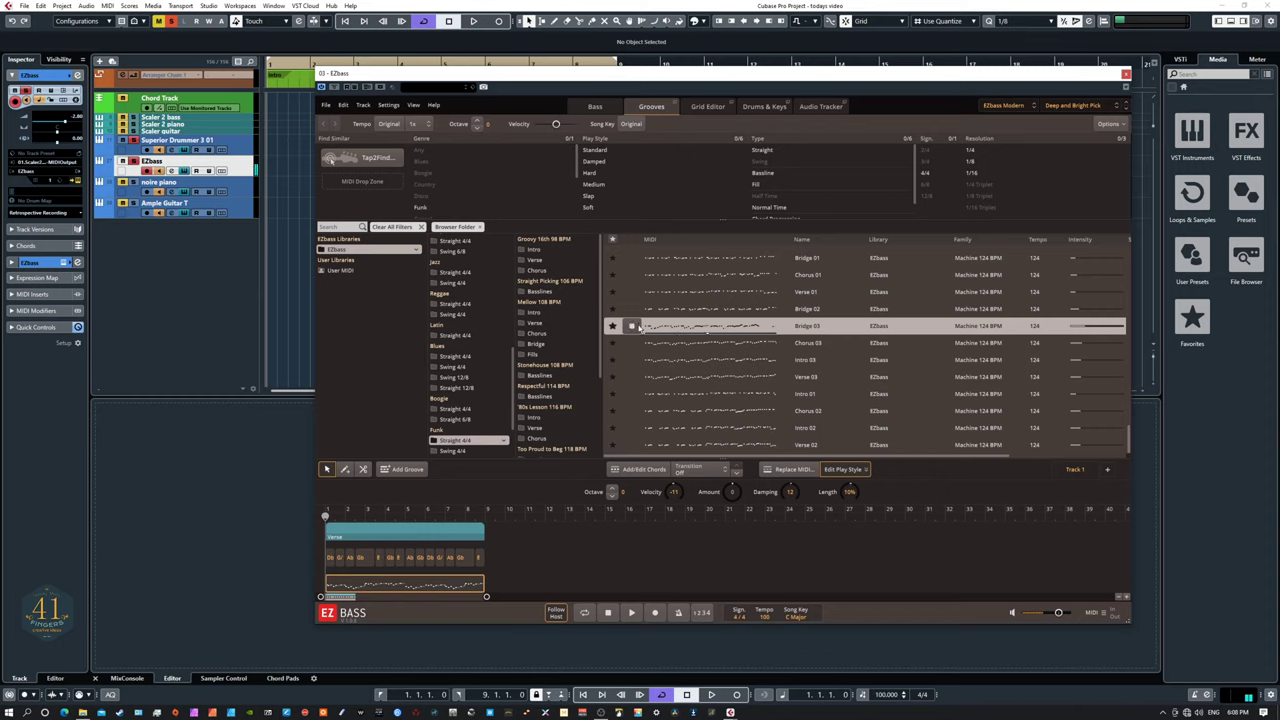
left_click(633, 326)
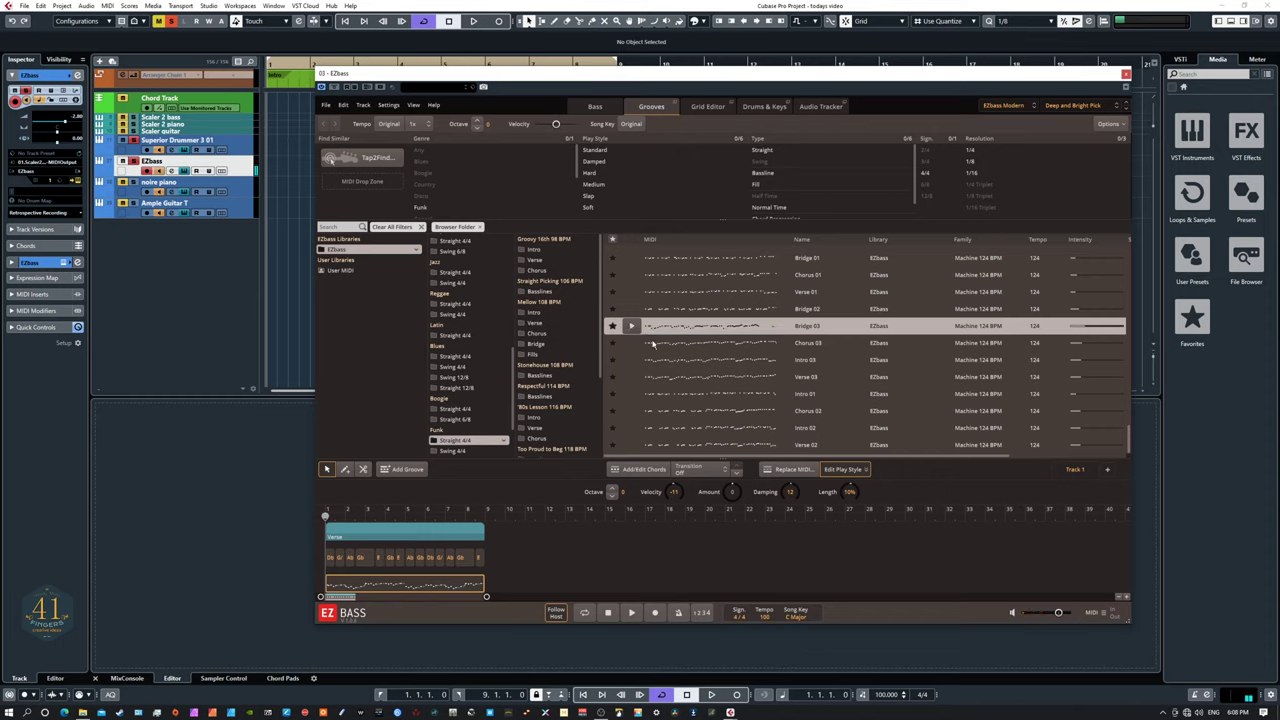
Start Replace MIDI for the bass block and try the Machine 124 BPM grooves Bridge 03, Verse 03 and Intro 01 with the project playing.
left_click(792, 470)
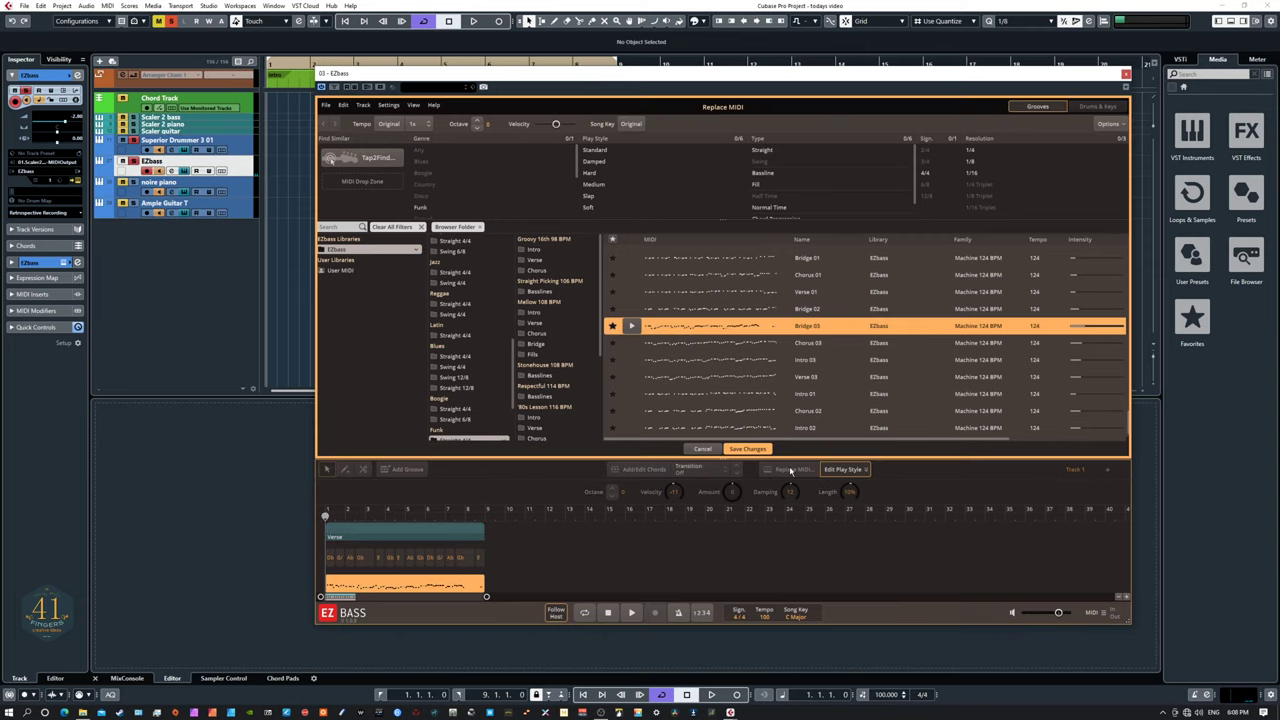
key("space")
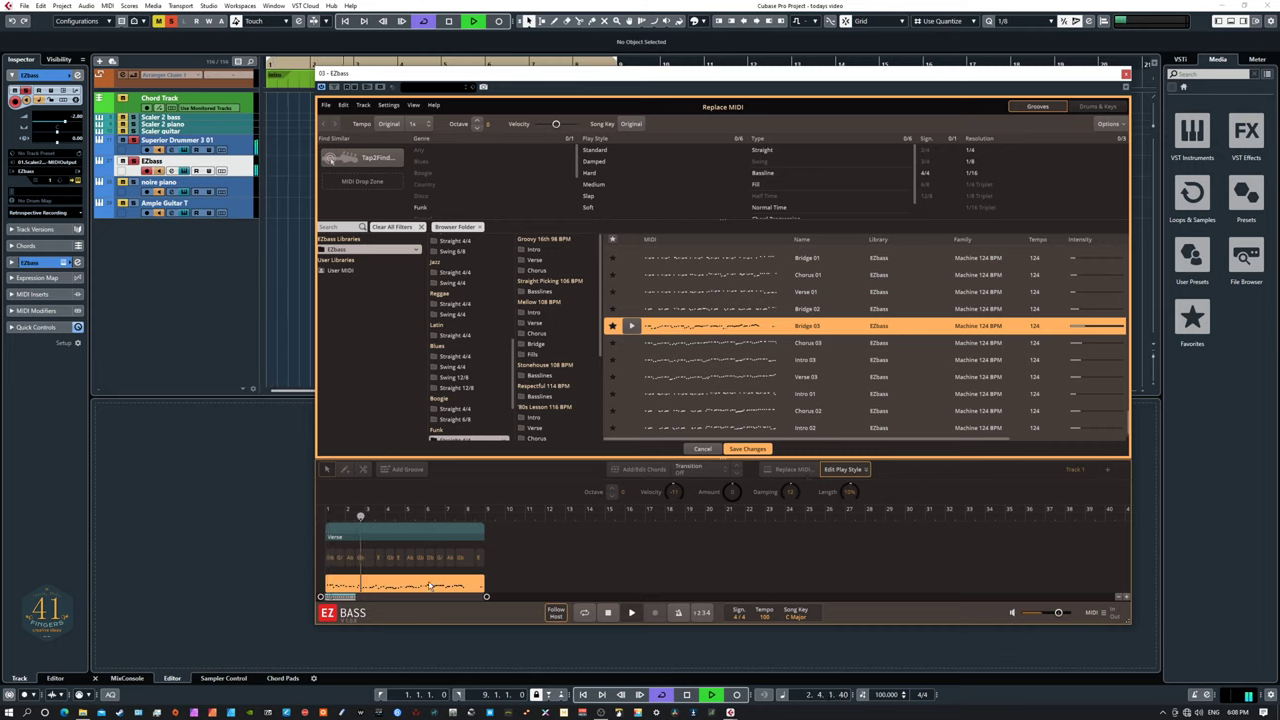
left_click(651, 379)
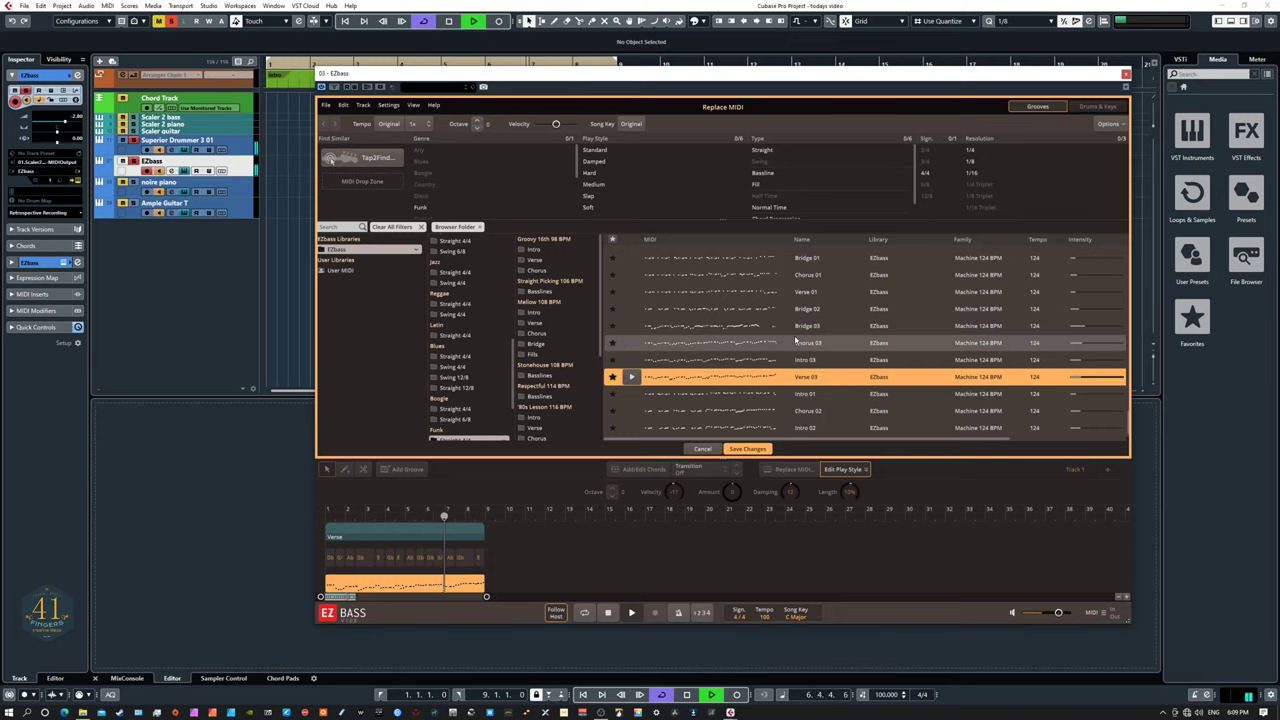
scroll(817, 342, "down", 1)
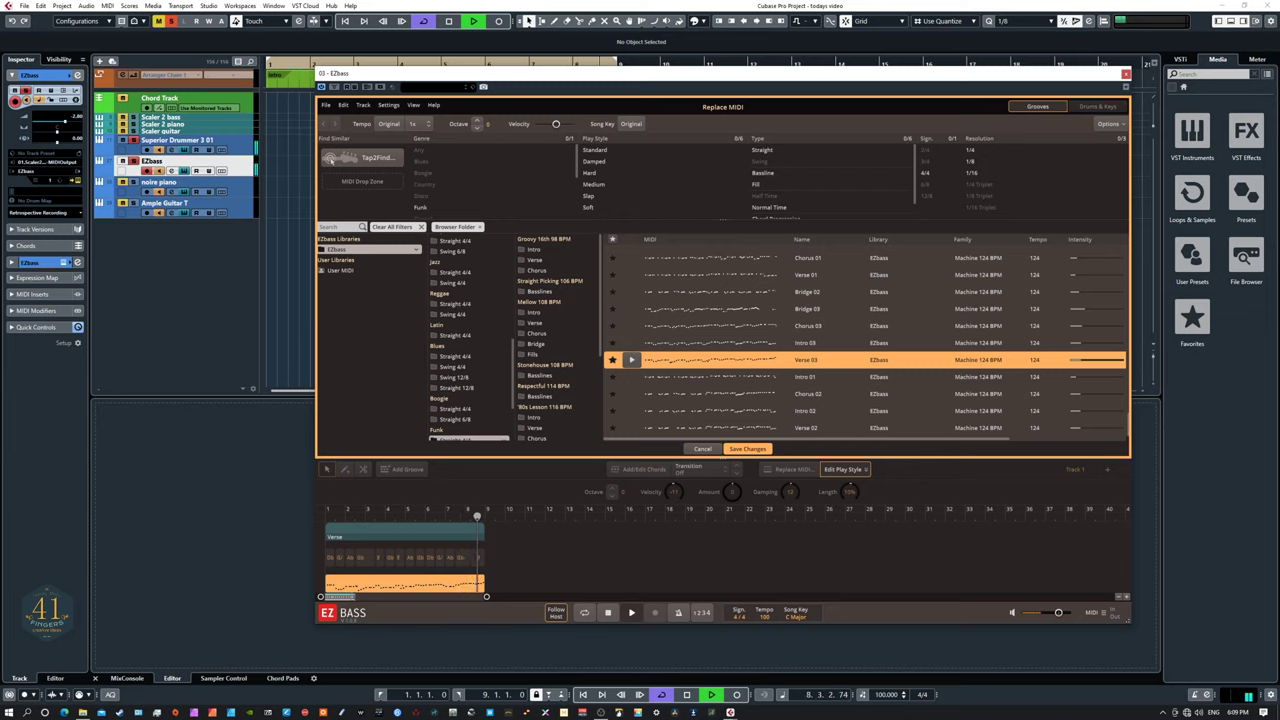
left_click(632, 377)
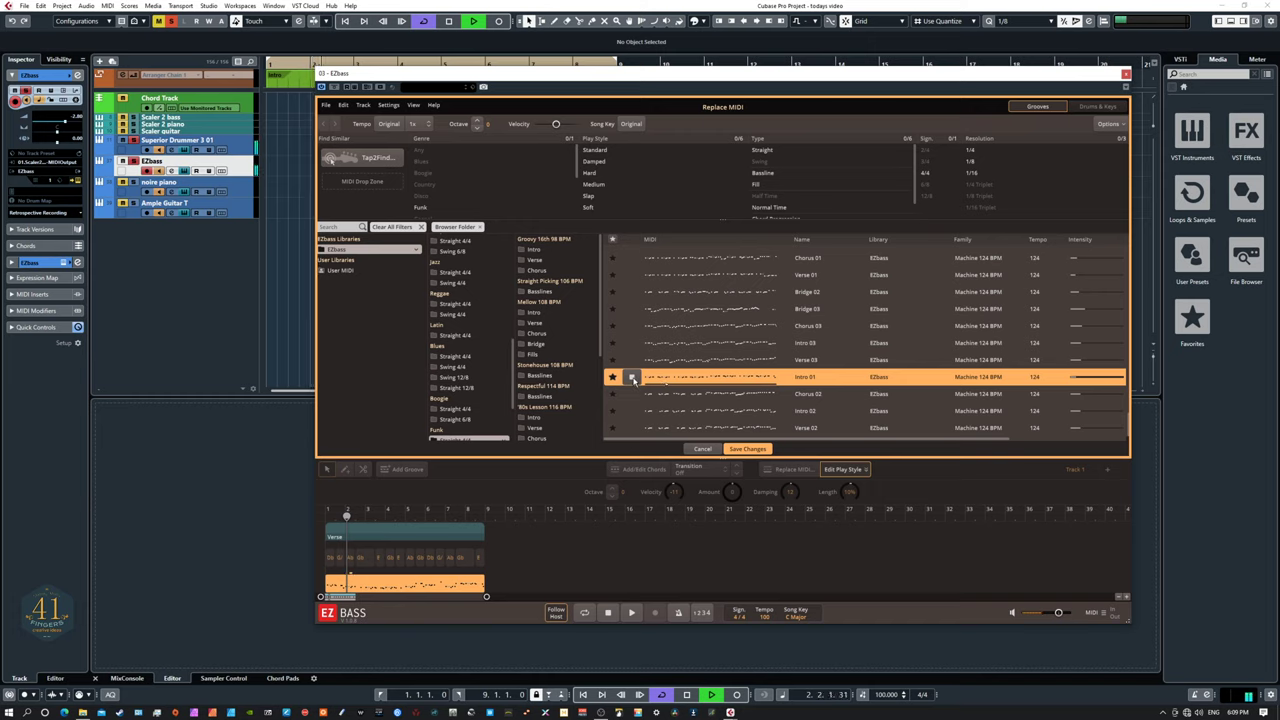
Preview Verse 01, Verse 04, Bridge 01 and Bridge 02 of Slow 52 BPM from Jazz Straight 4/4 against the project.
left_click(455, 273)
left_click(537, 260)
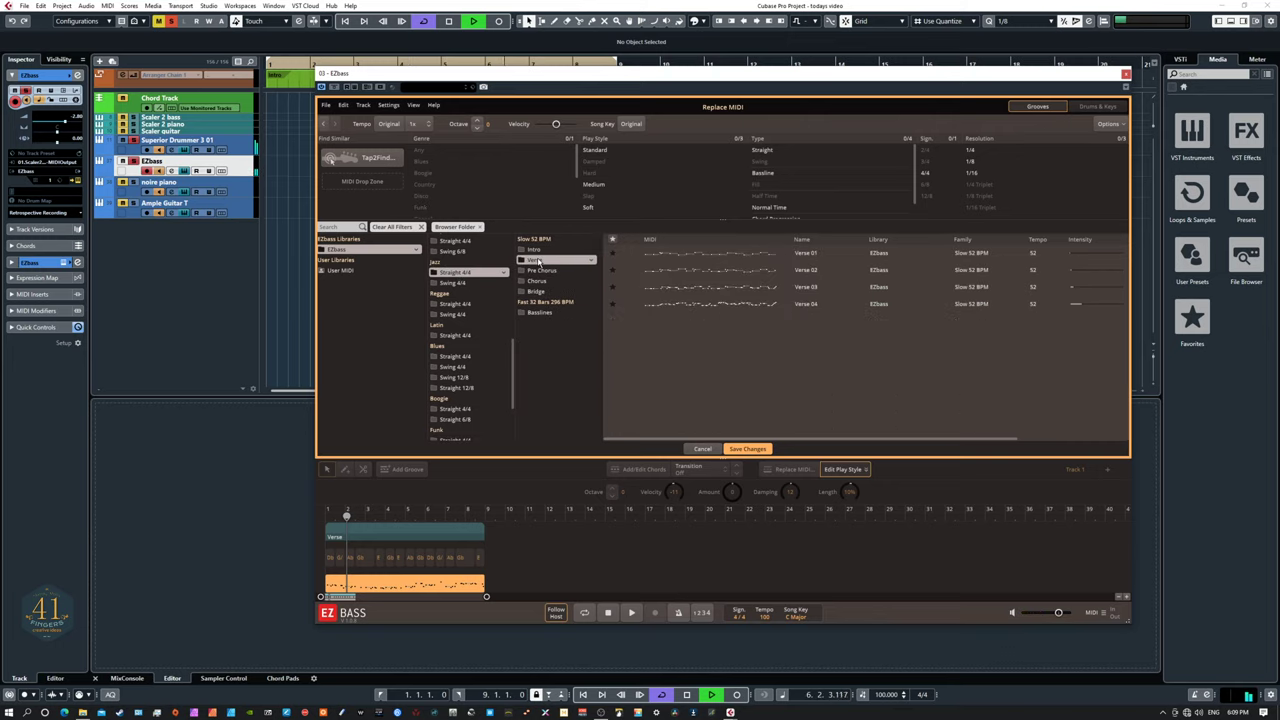
left_click(633, 255)
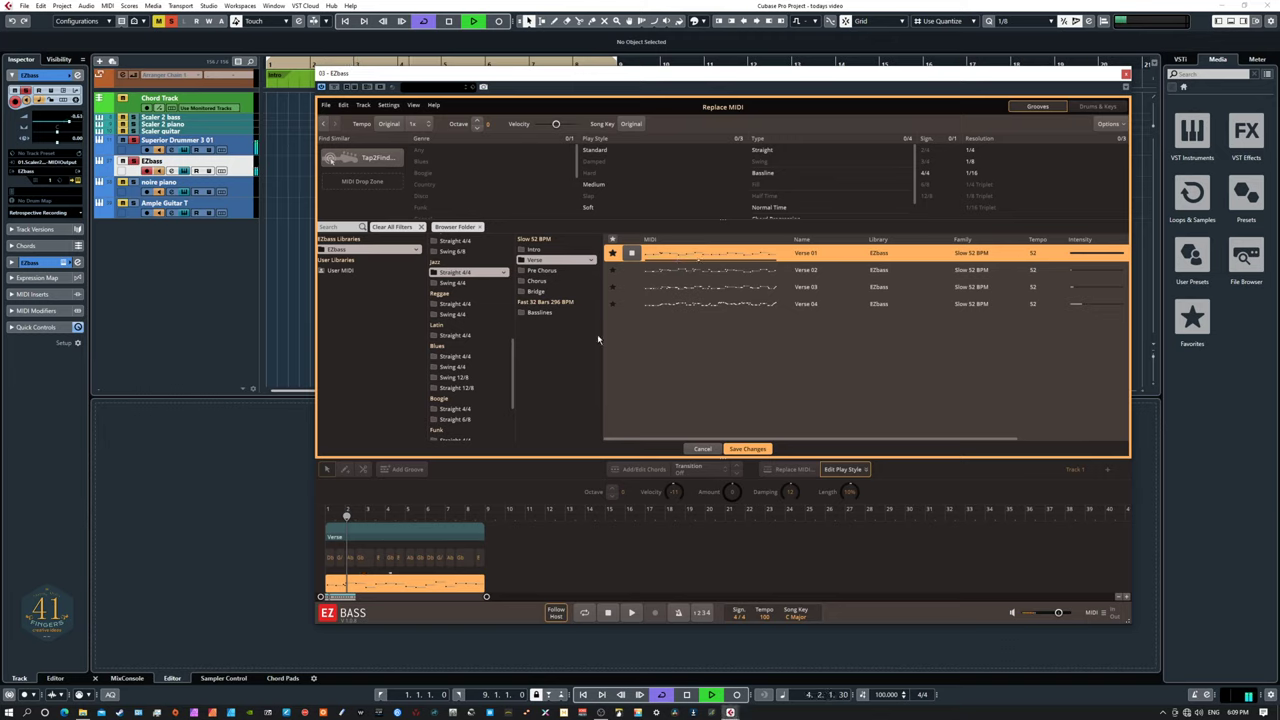
left_click(633, 305)
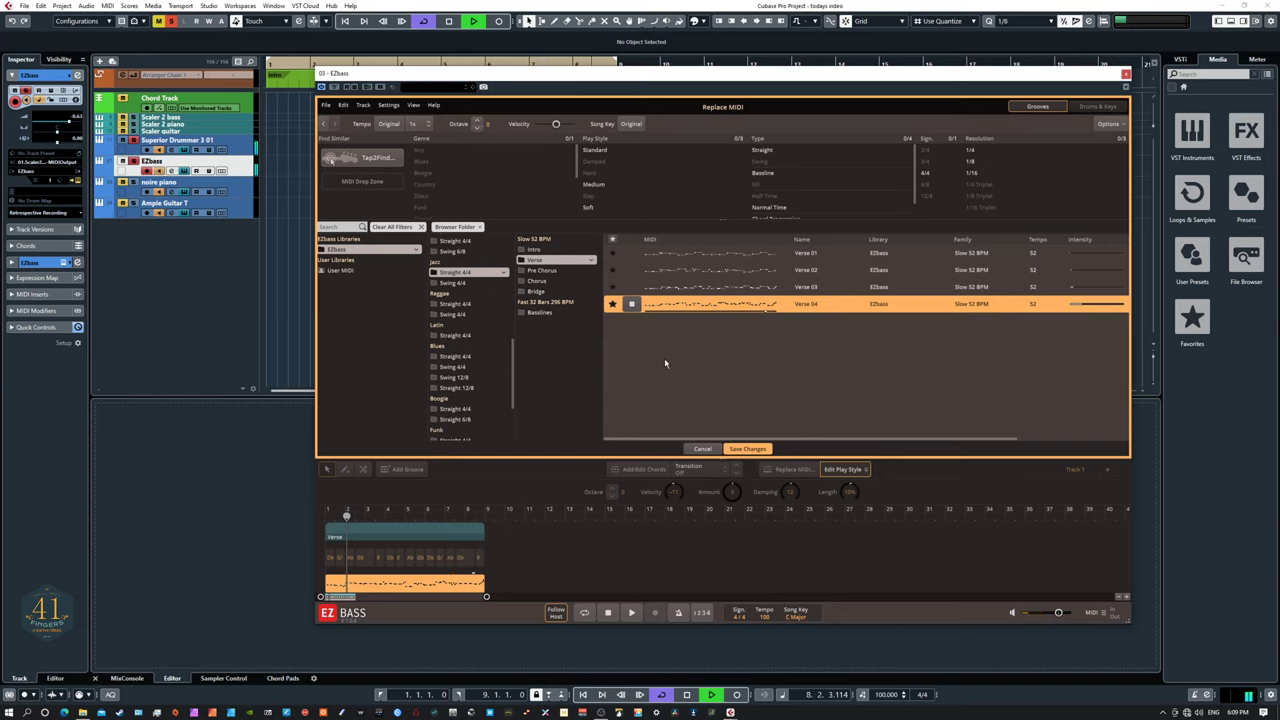
left_click(545, 292)
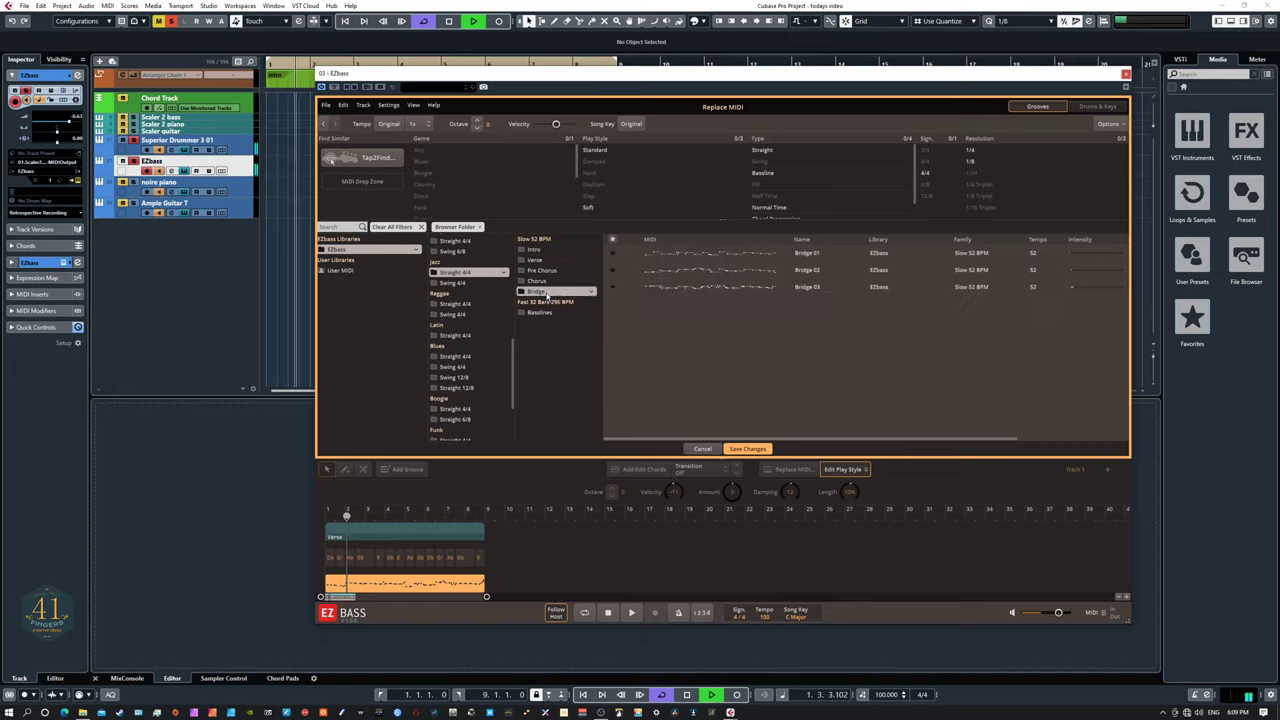
left_click(632, 256)
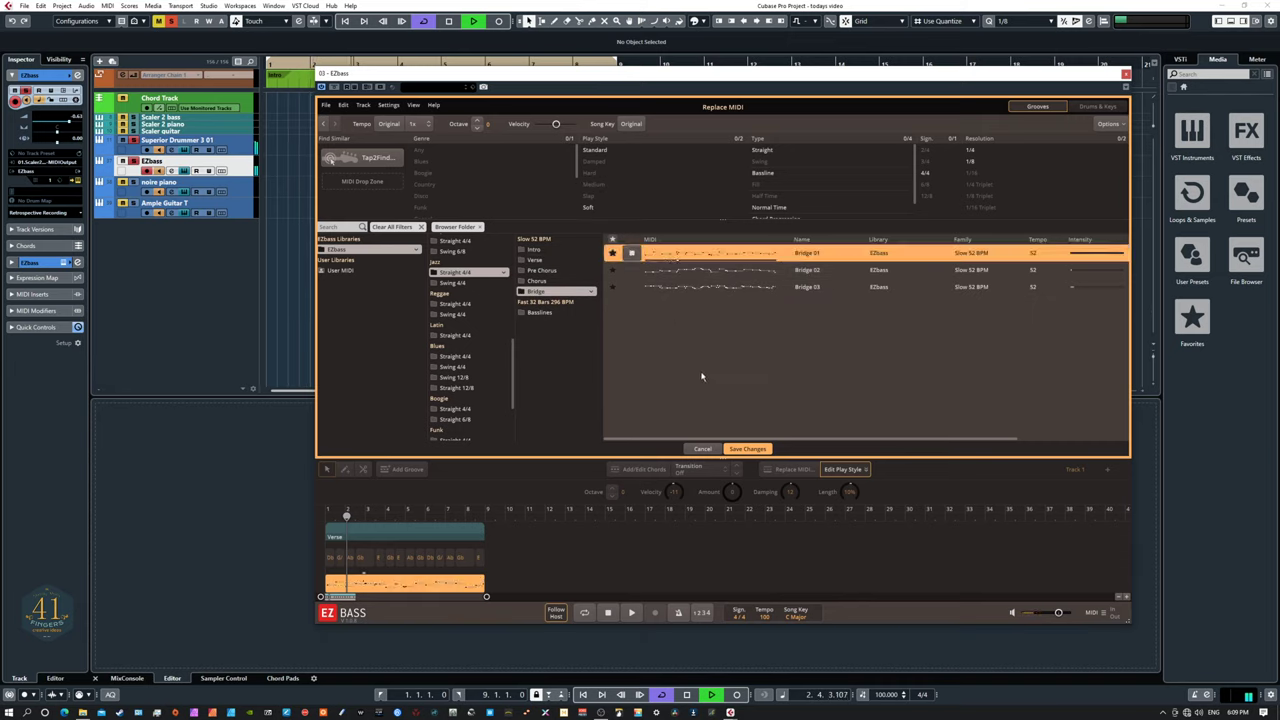
left_click(632, 270)
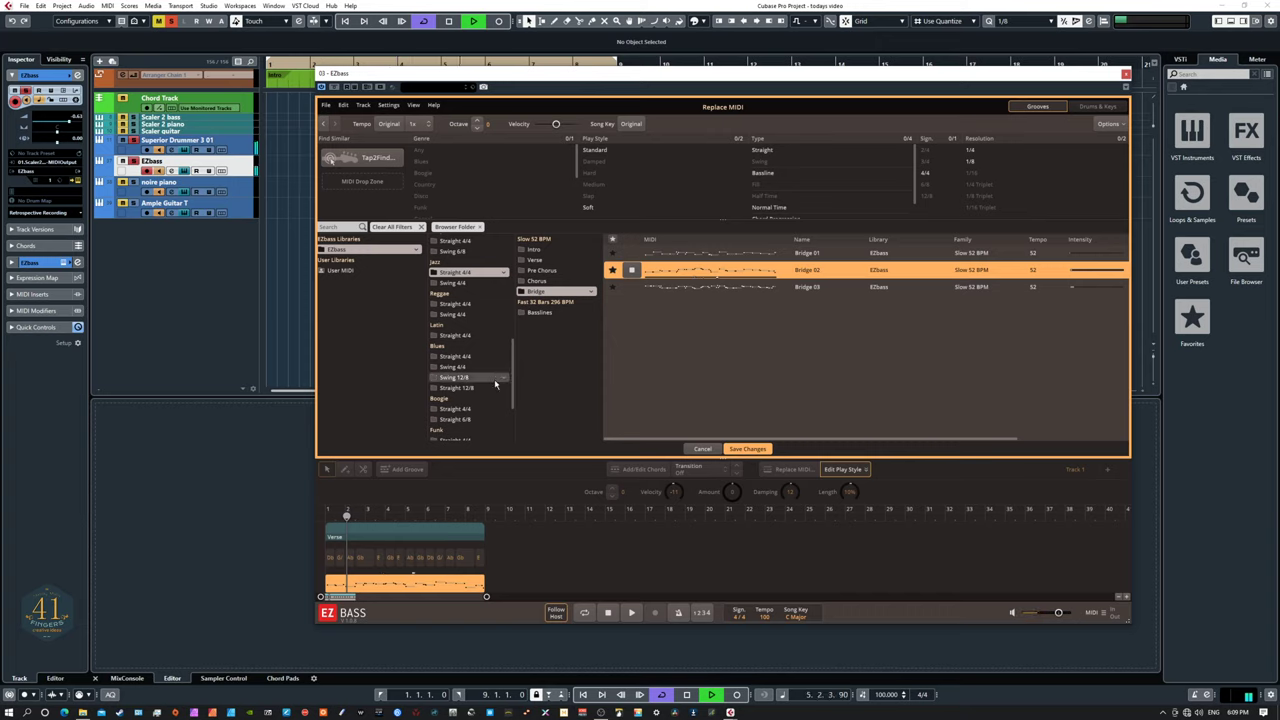
Replace the bass MIDI with Verse 03 of '90s Lesson 116 BPM from Funk Straight 4/4, save the changes and listen to it in the project.
scroll(496, 385, "down", 2)
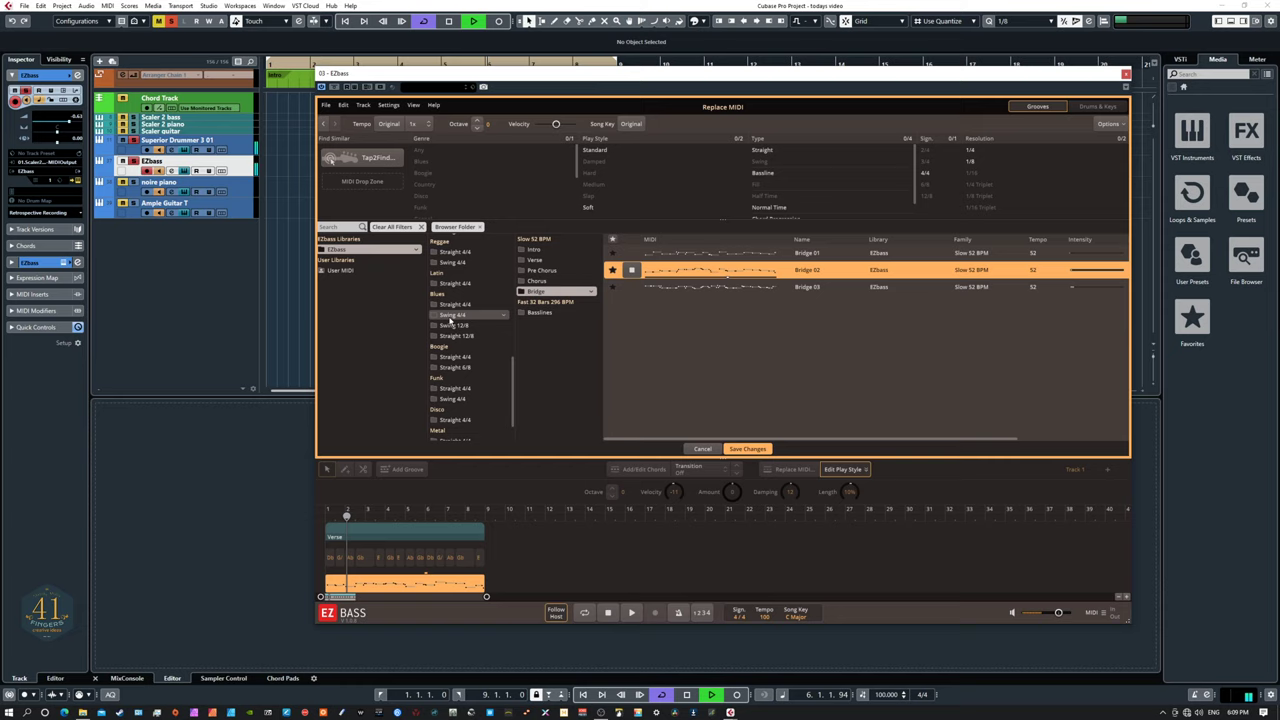
left_click(499, 387)
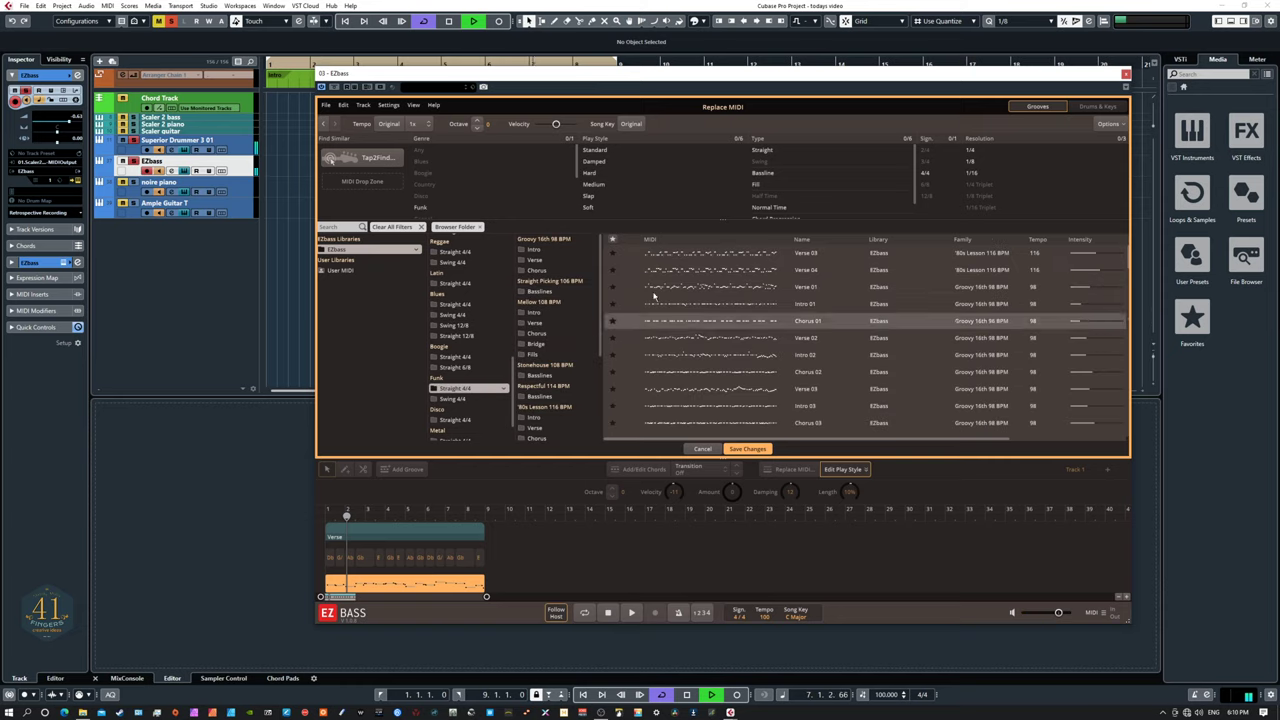
left_click(631, 253)
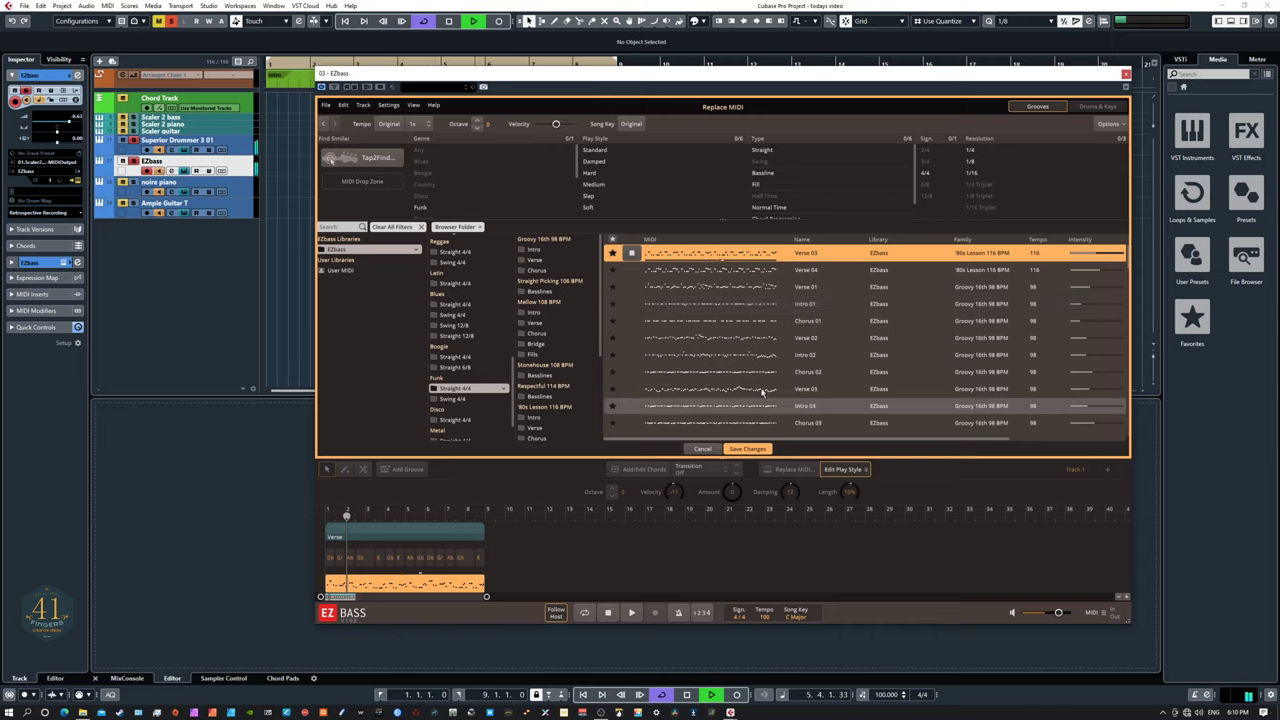
left_click(746, 449)
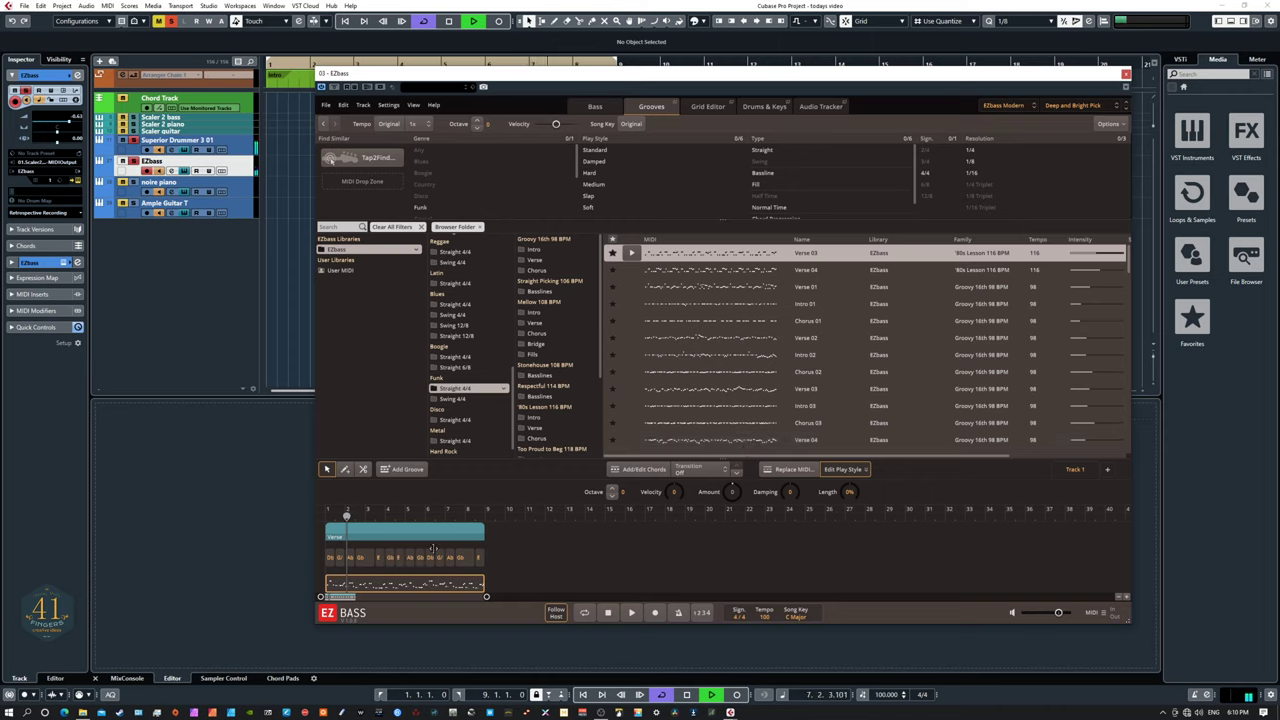
left_click(134, 141)
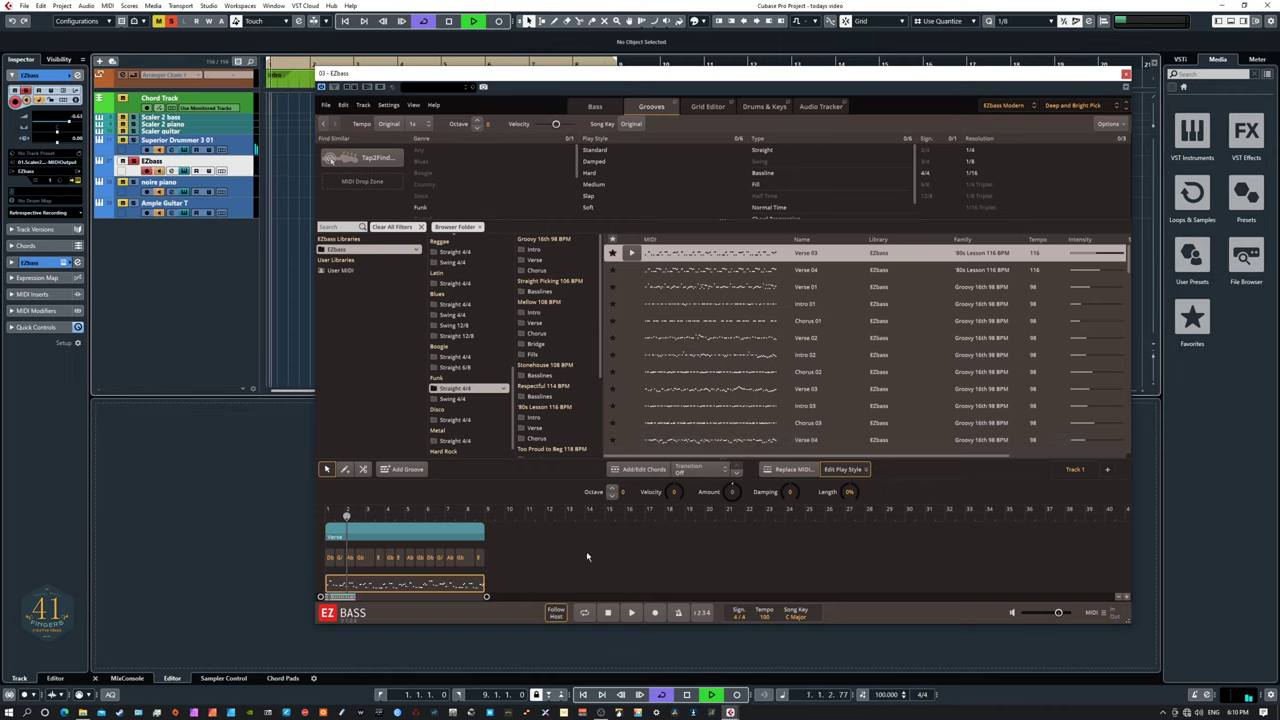
key("space")
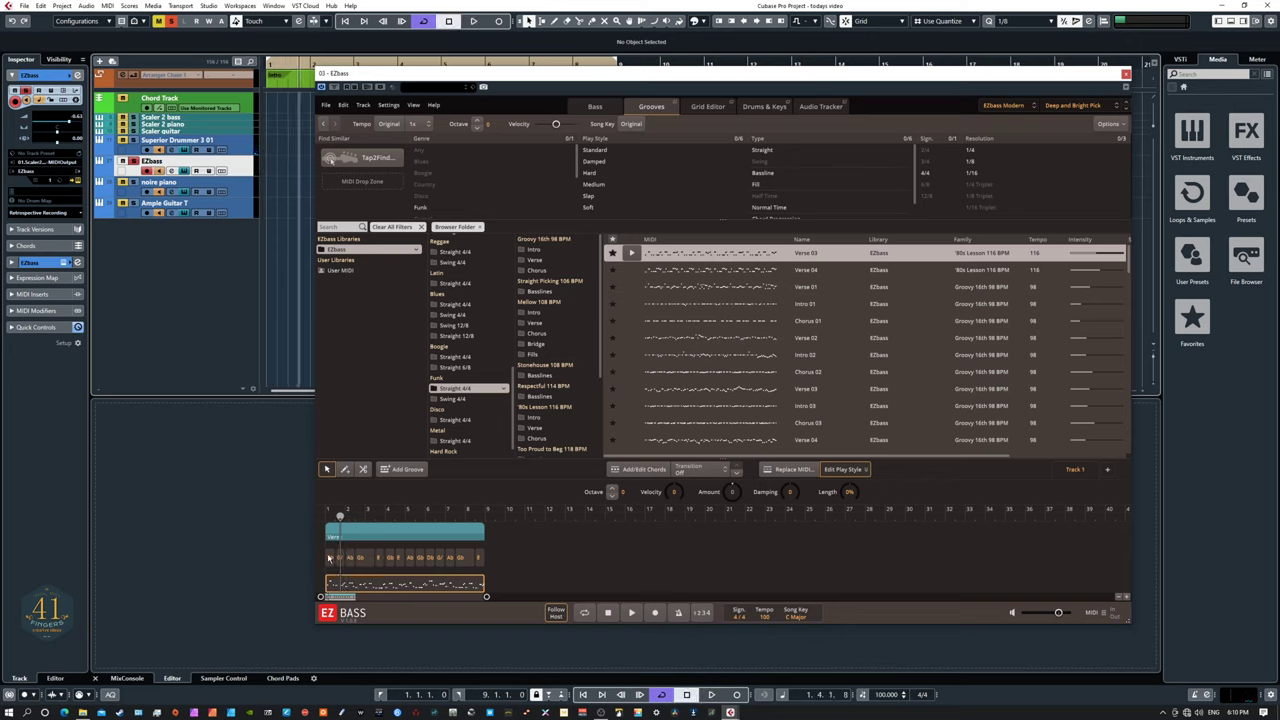
Connect the short low note and the following long lowest note in the middle of bar 4 with a Slide in the Grid Editor.
left_click(705, 107)
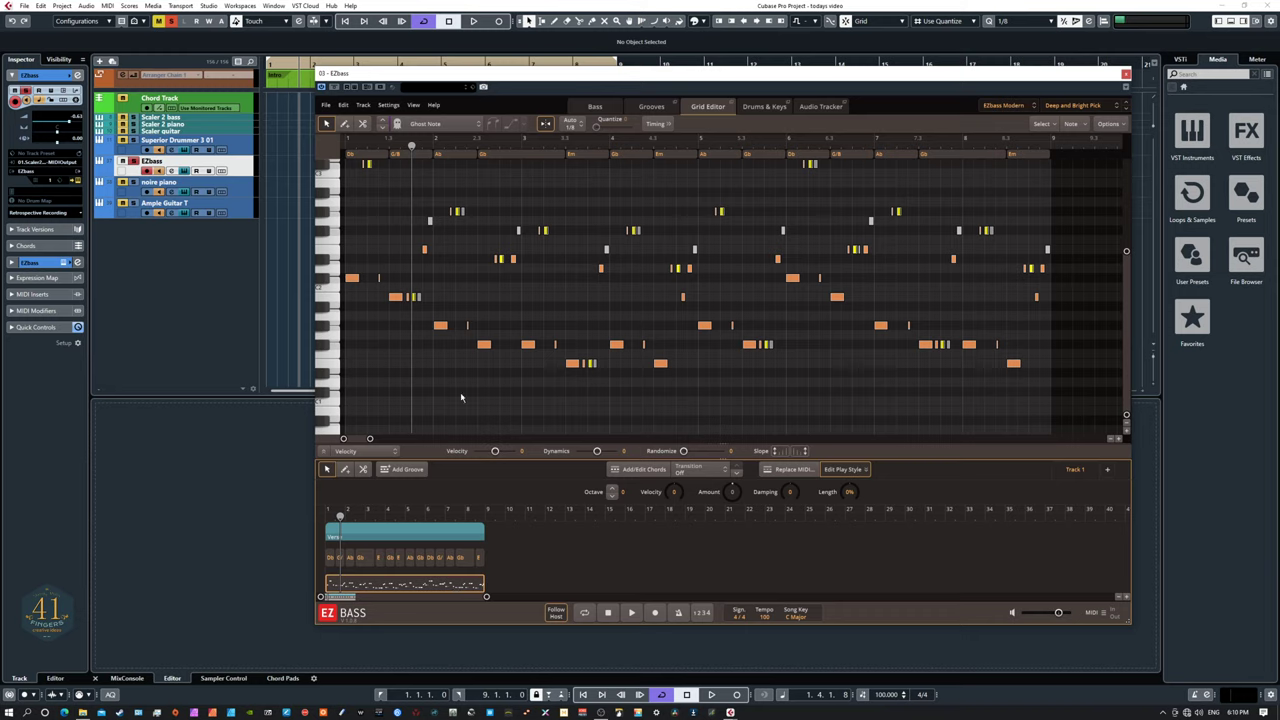
left_click(441, 325)
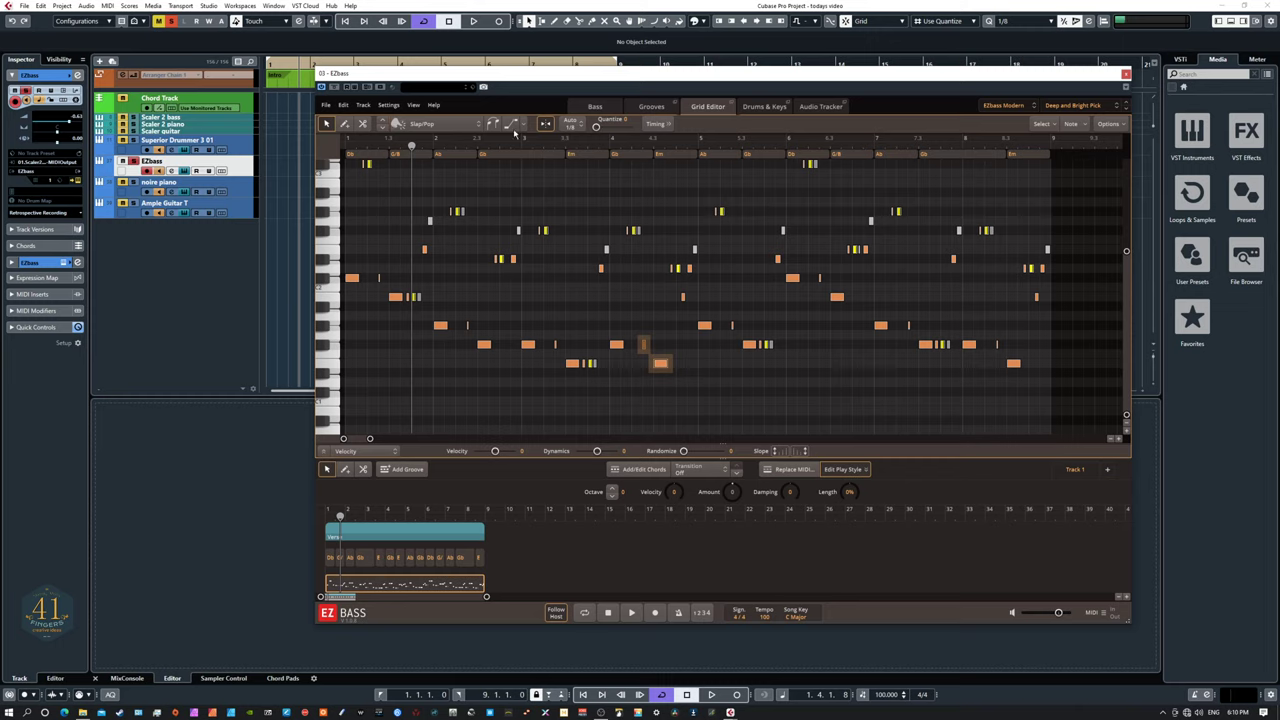
left_click(522, 126)
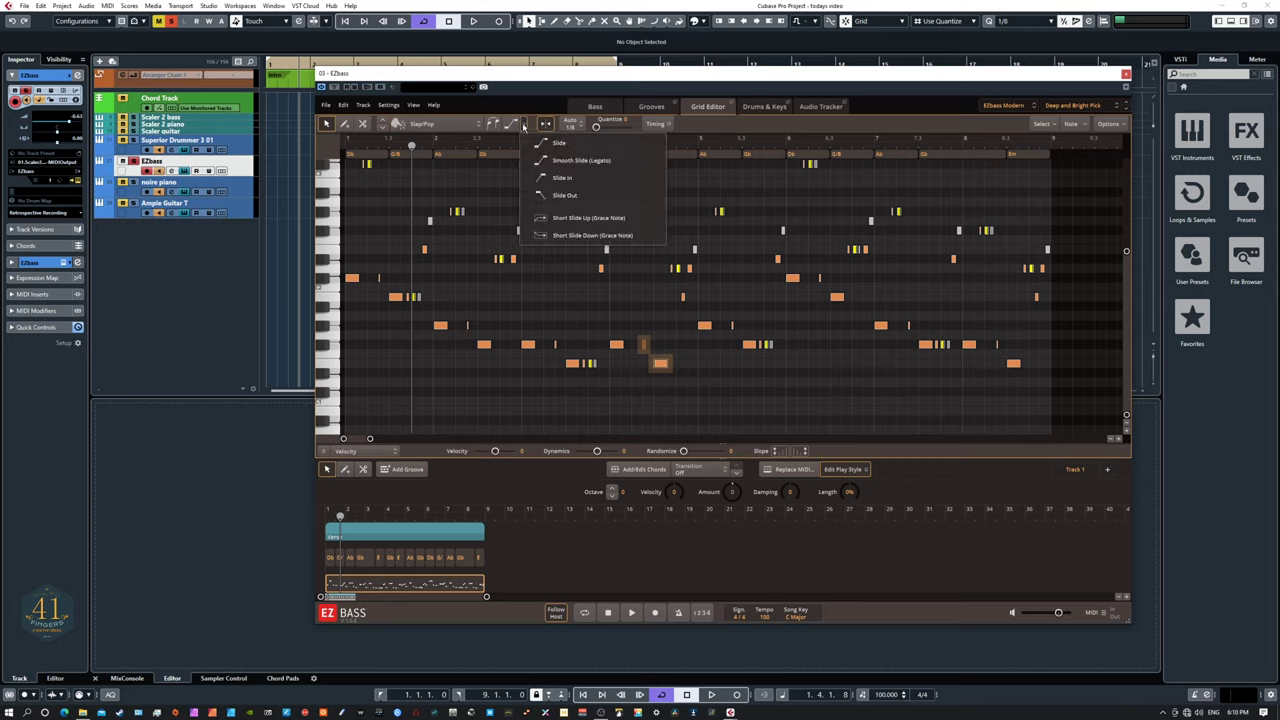
left_click(559, 144)
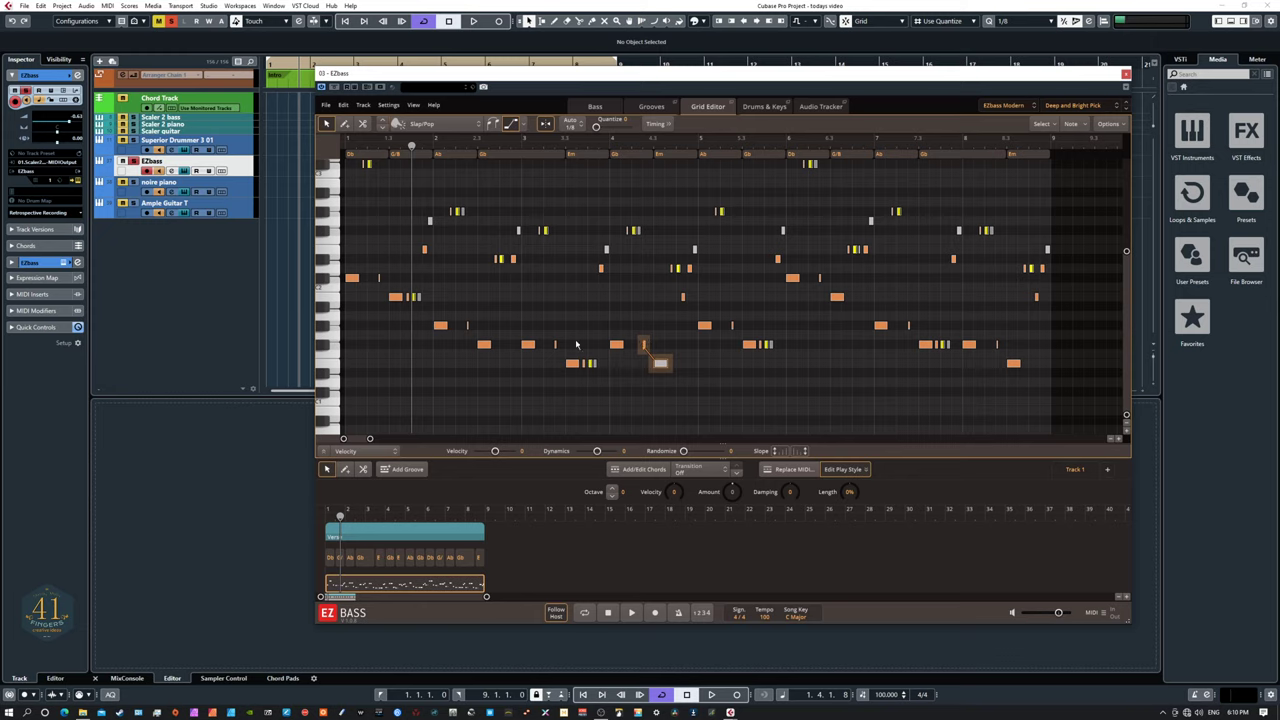
Examine the note editing options and available articulations for the long low note in bar 2, and go back to the grooves browser.
left_click(486, 346)
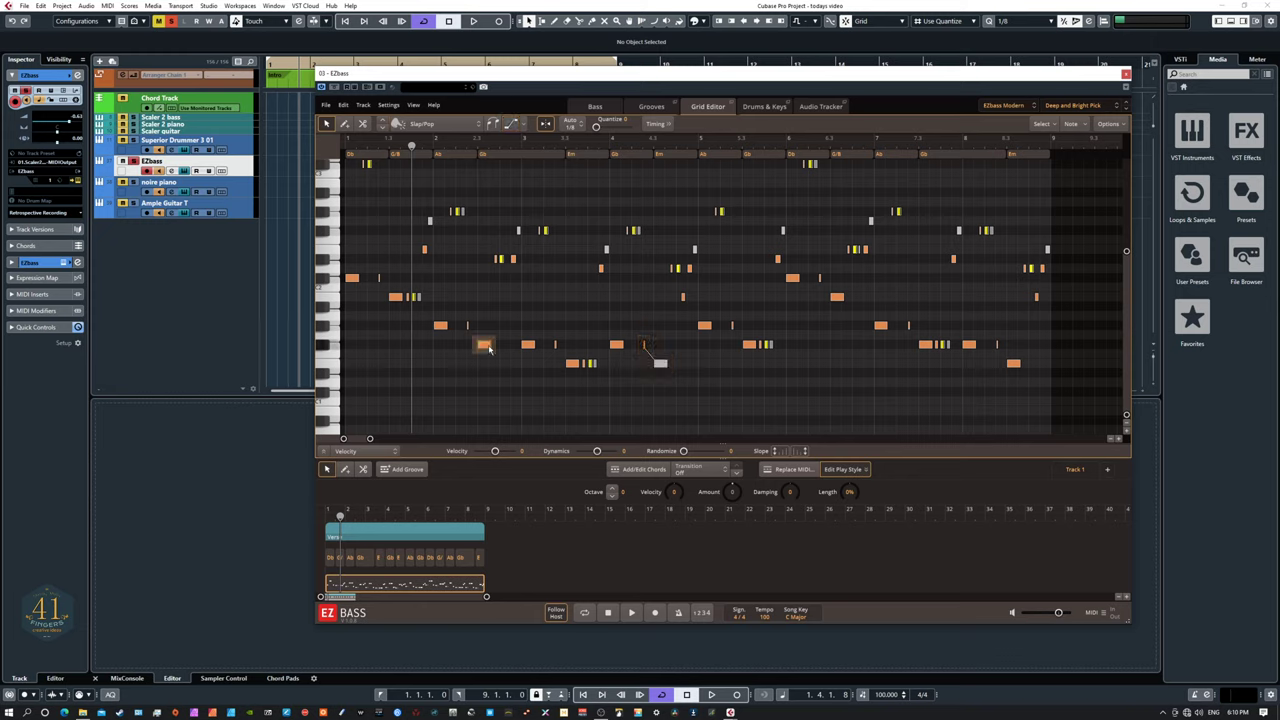
left_click(1080, 127)
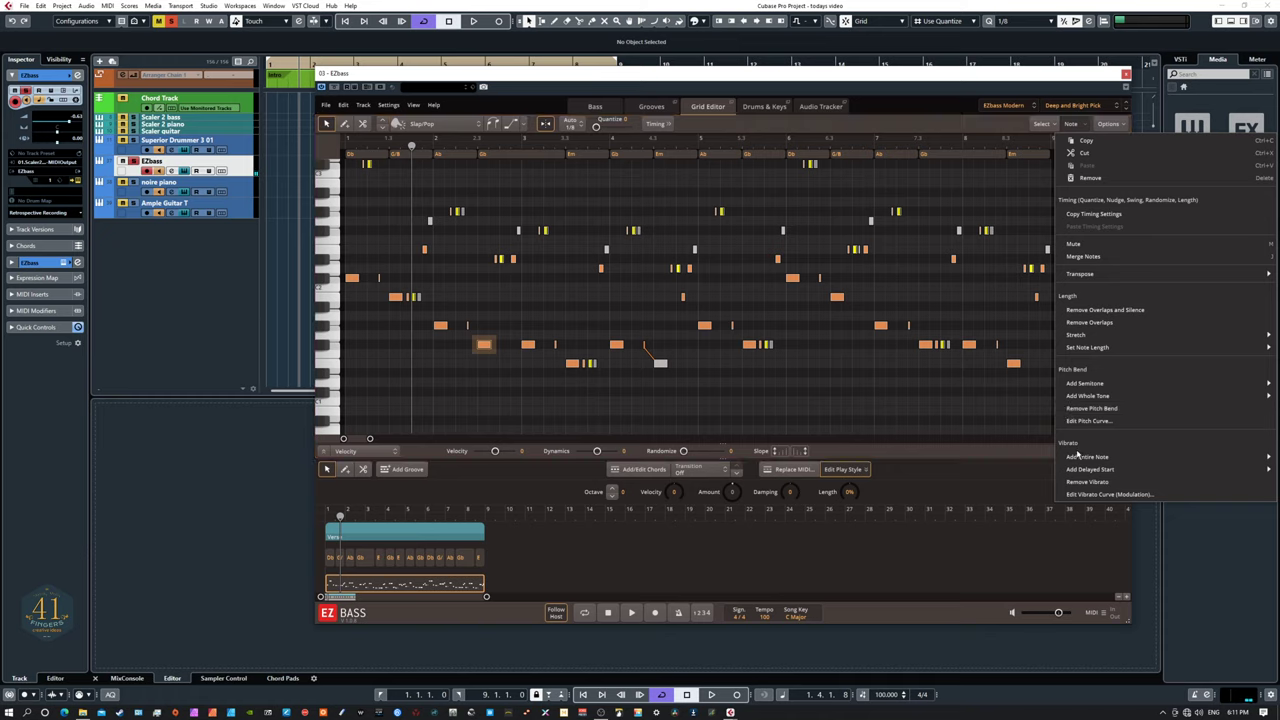
mouse_move(1083, 460)
left_click(445, 125)
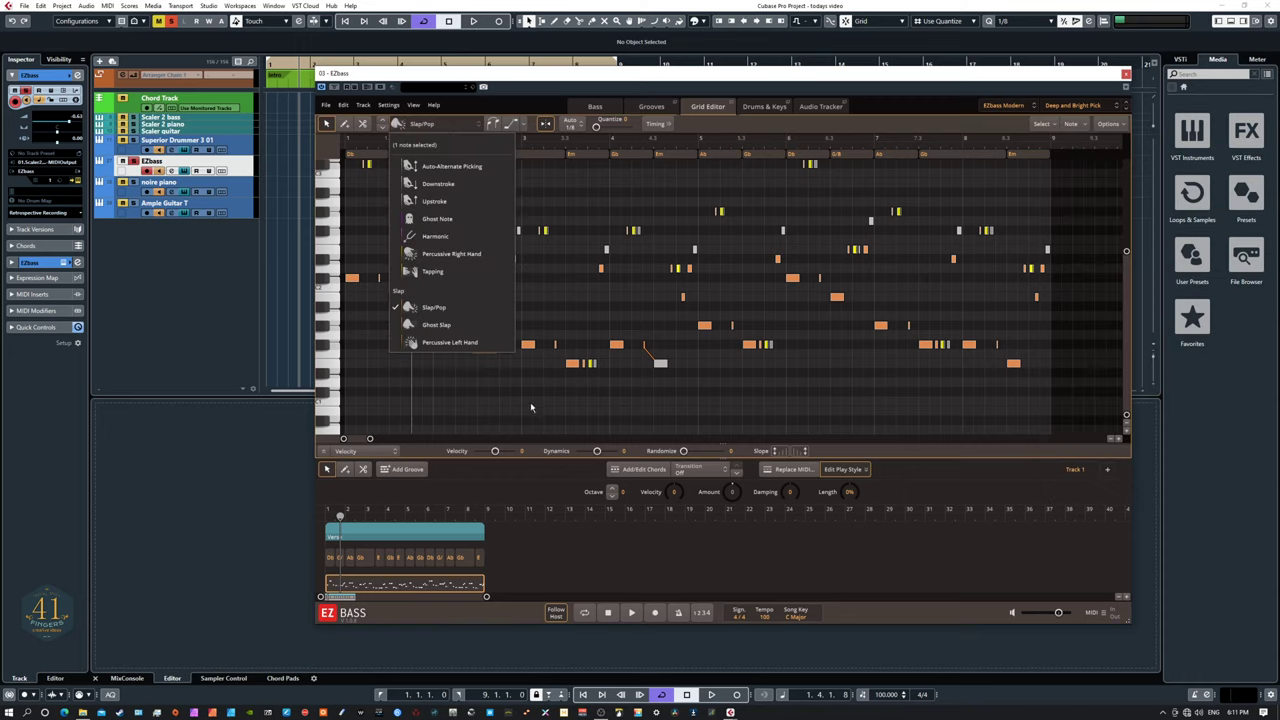
left_click(532, 407)
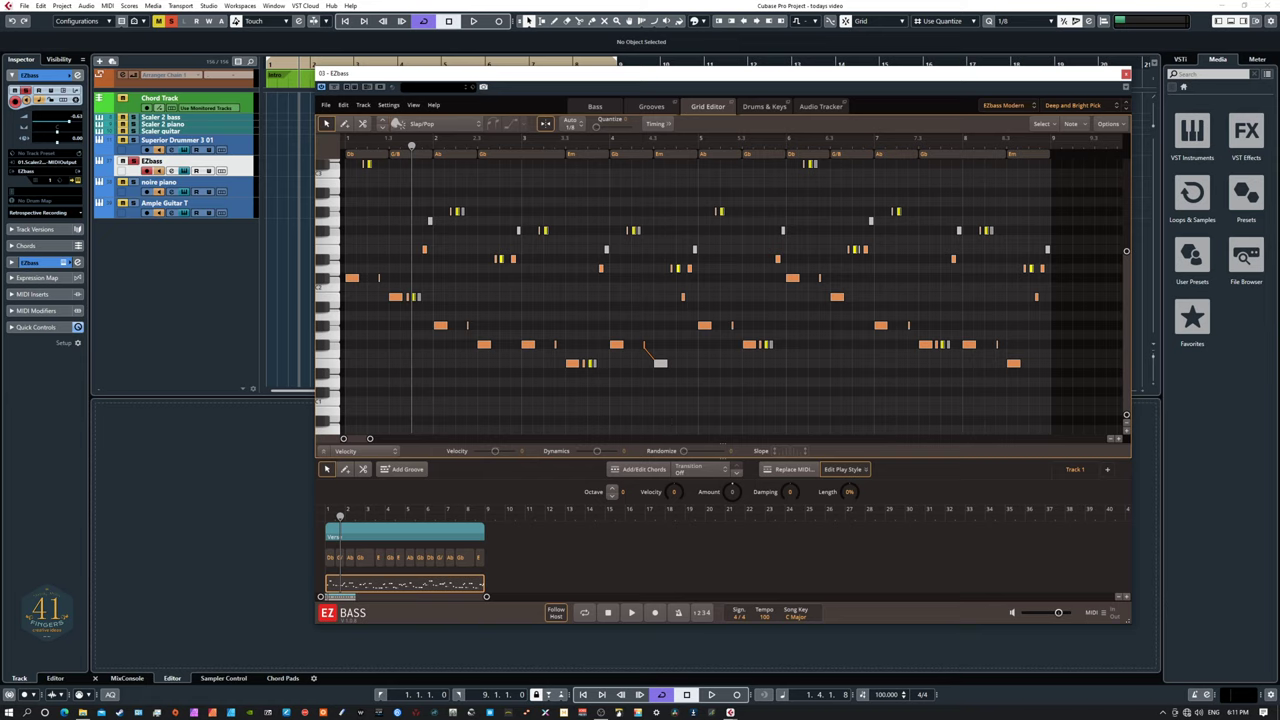
left_click_drag(0, 208, 0, 182)
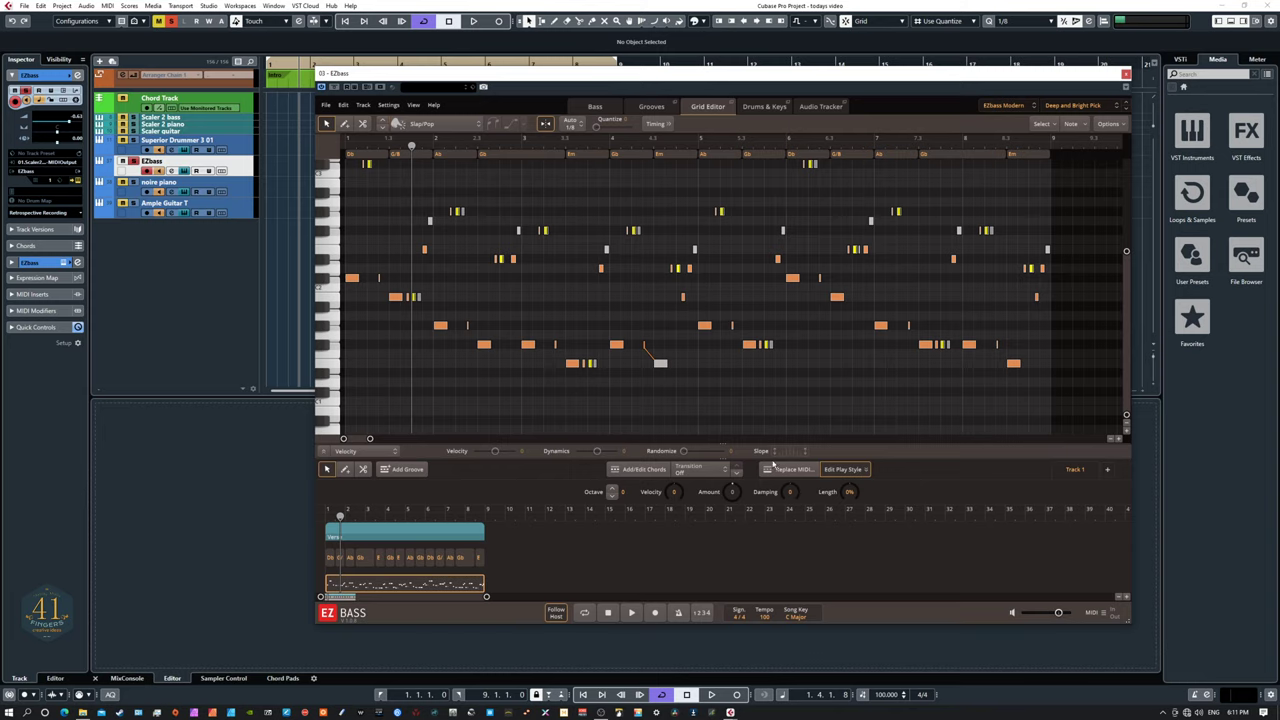
left_click(652, 107)
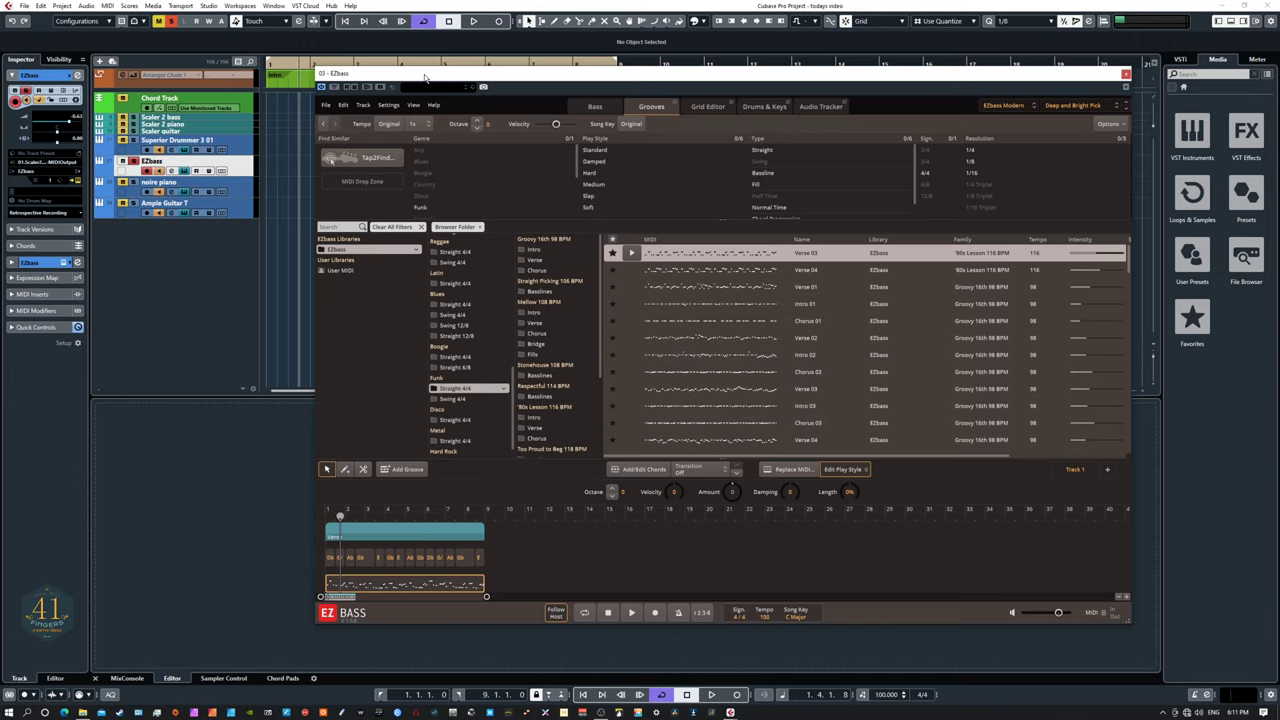
Copy the EZbass groove onto the EZbass track, starting it at bar 3 and trimming its end to bar 7.
left_click_drag(427, 78, 433, 159)
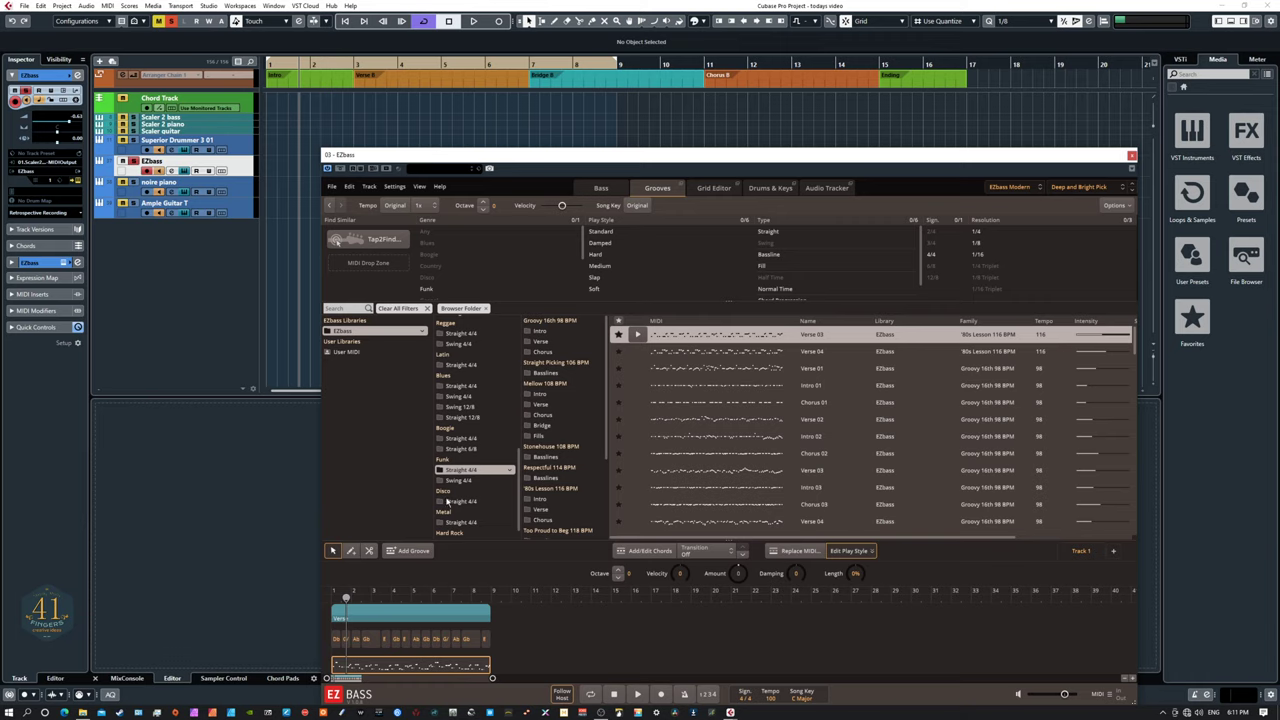
left_click_drag(424, 665, 264, 172)
left_click_drag(366, 160, 339, 243)
left_click_drag(334, 171, 422, 172)
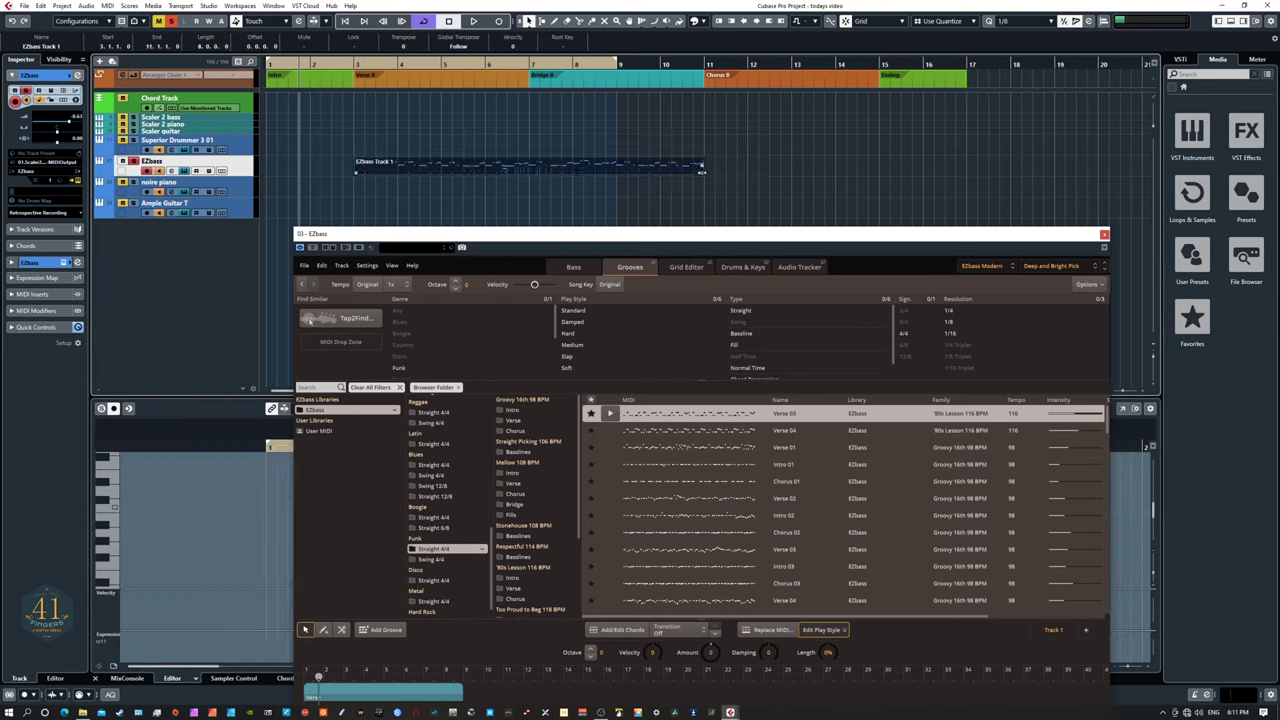
left_click_drag(701, 171, 530, 170)
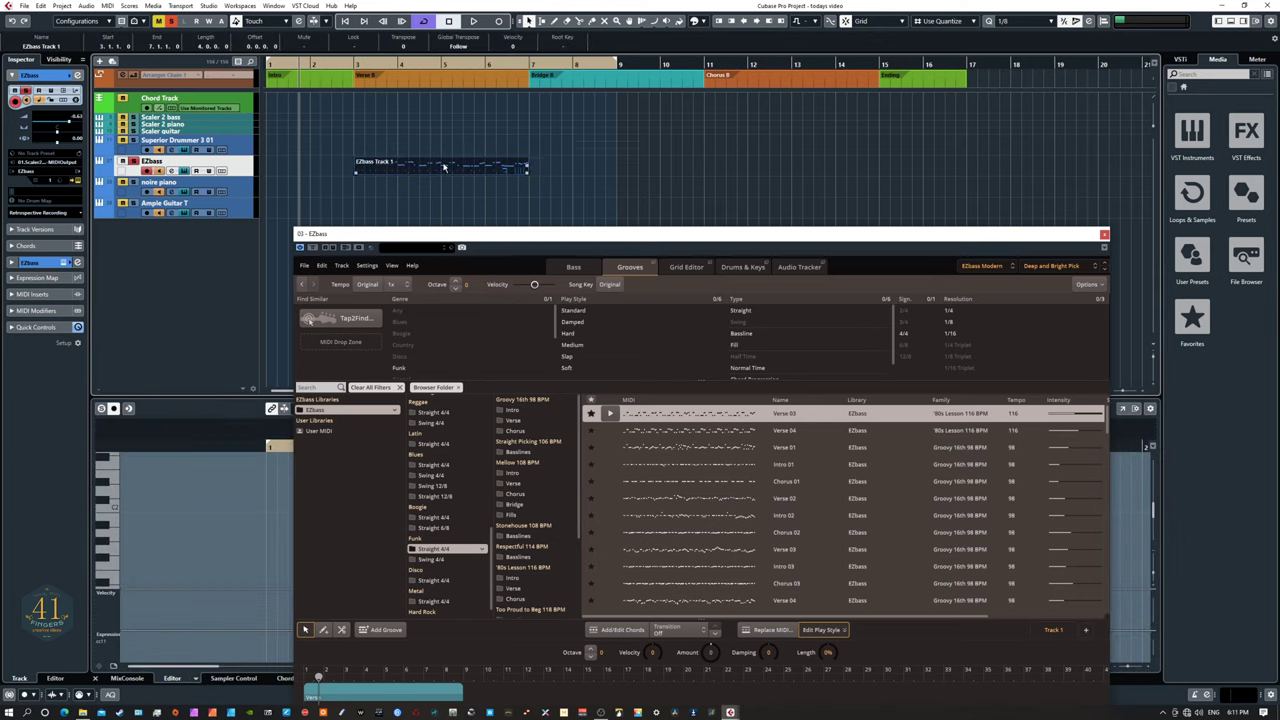
Open the EZbass part in the Key Editor and enlarge the editor area to show its notes.
double_click(444, 170)
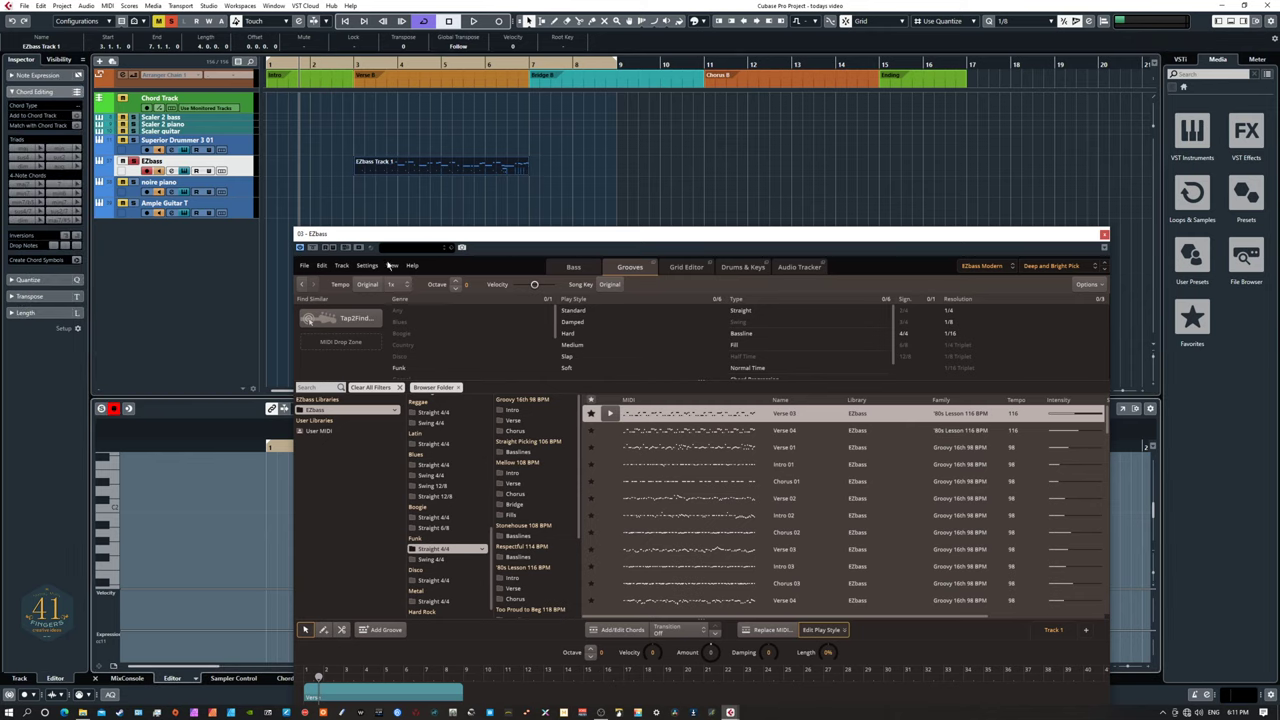
left_click_drag(403, 240, 595, 482)
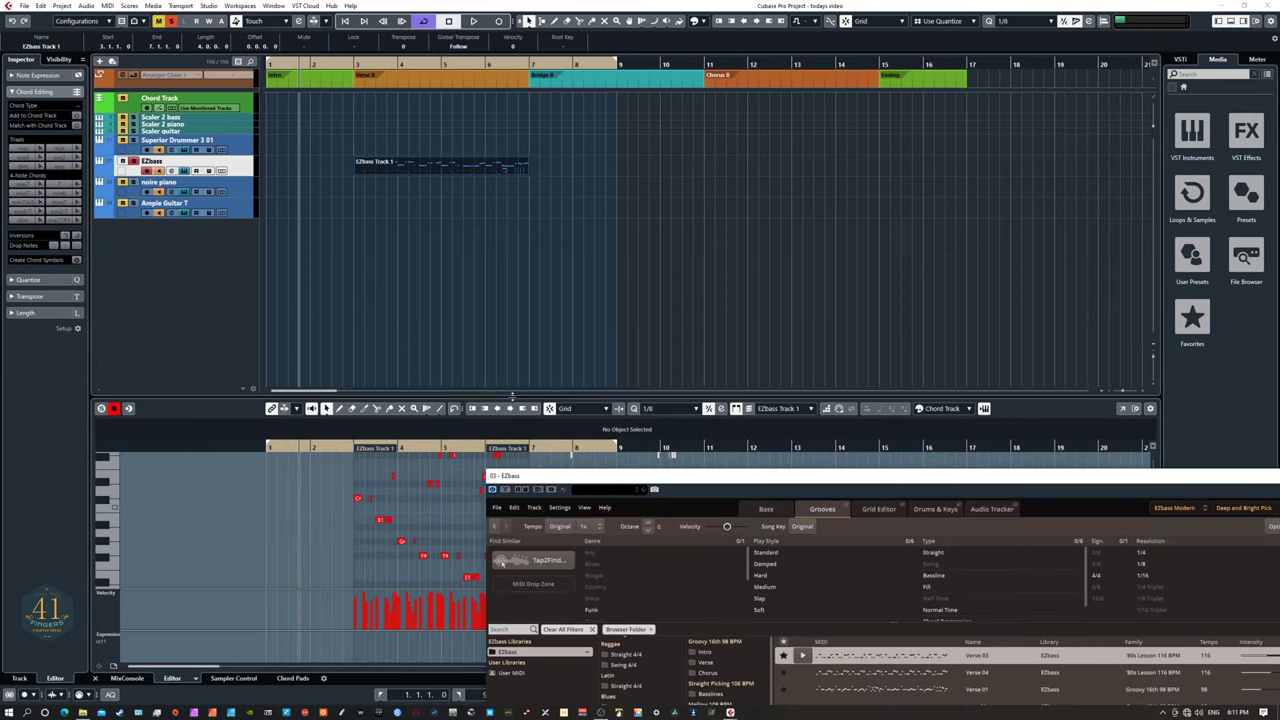
left_click_drag(510, 397, 510, 232)
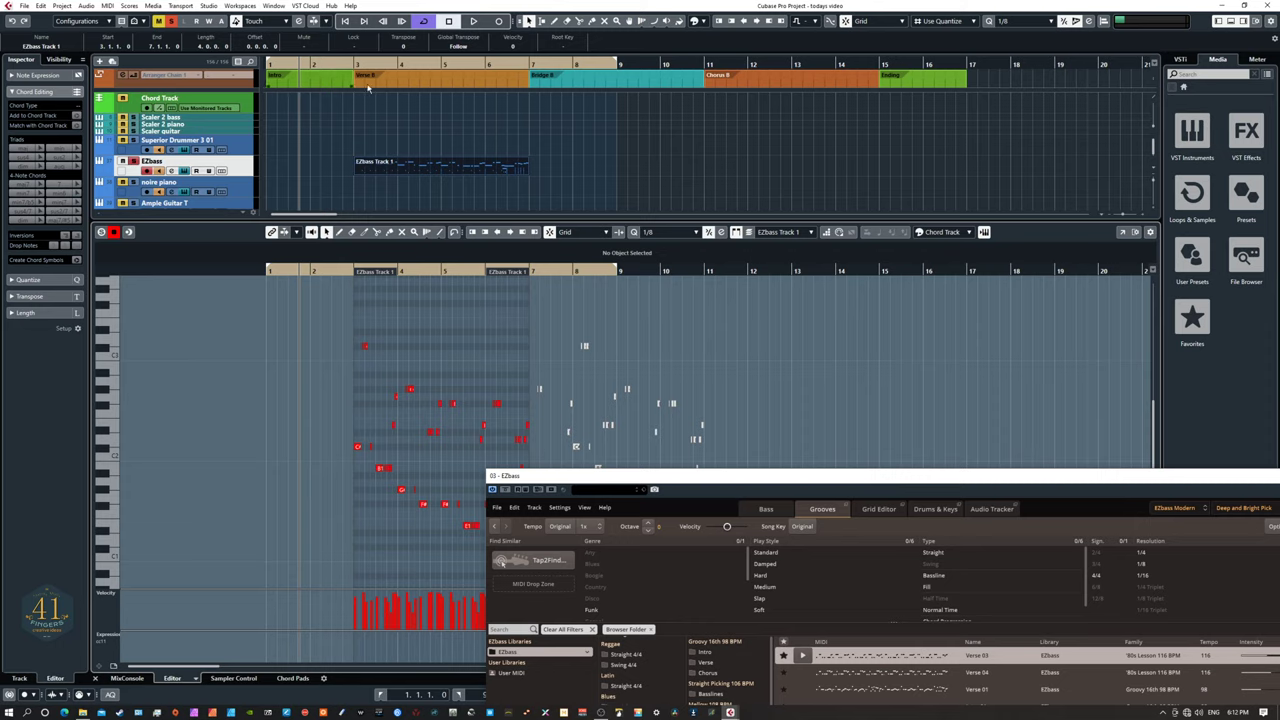
Select the Verse B section in the arranger track to inspect its name, and bring the EZbass window back over the project.
left_click(392, 85)
left_click(380, 82)
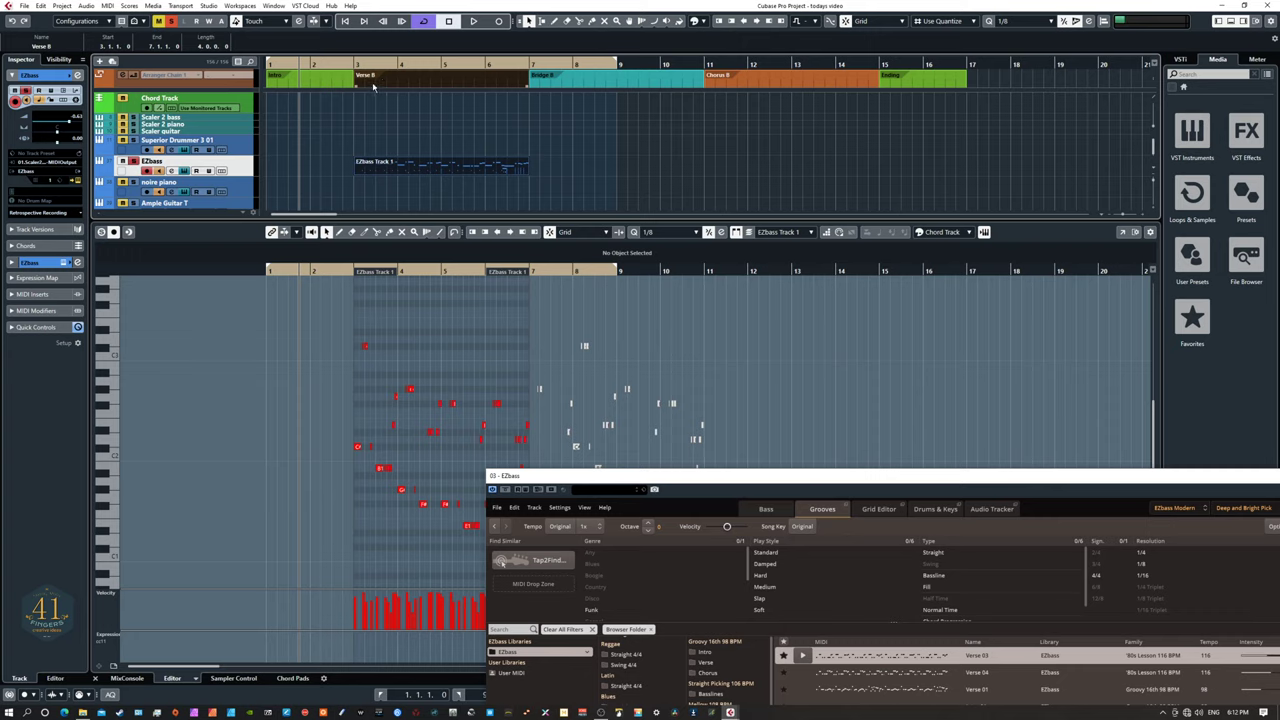
left_click(41, 46)
left_click_drag(547, 478, 342, 116)
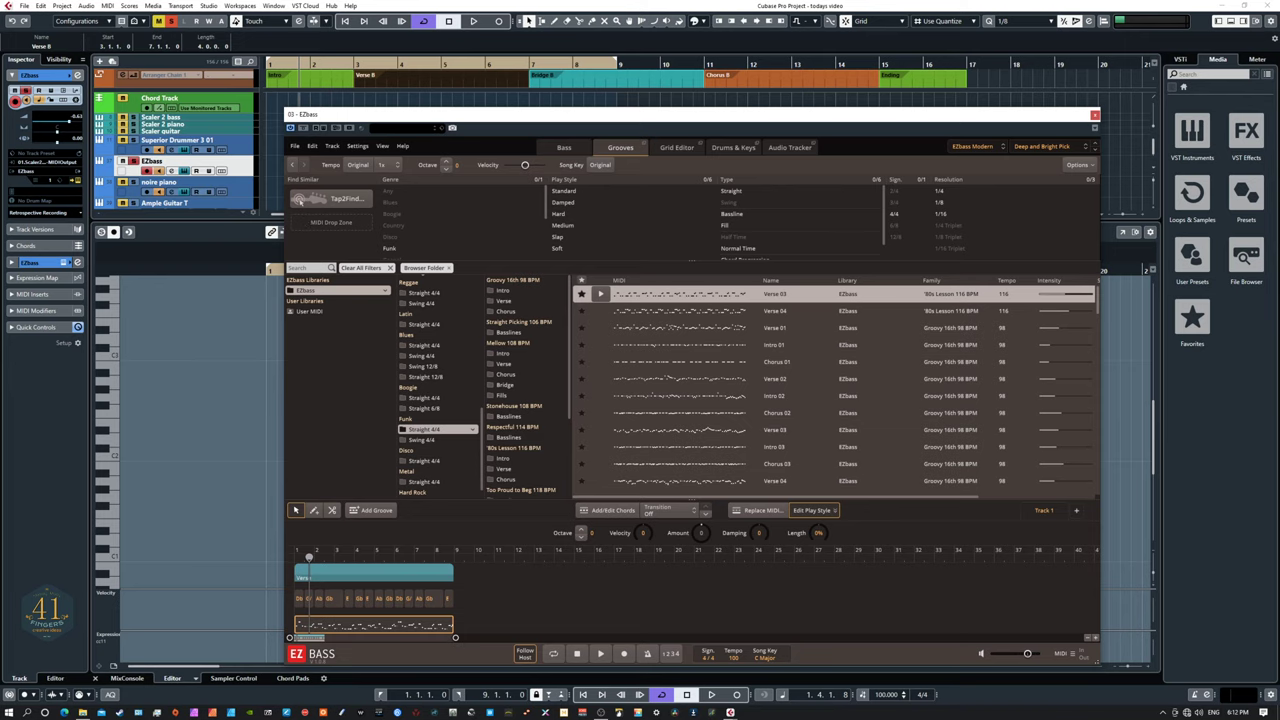
Browse the bass performance patterns in the Scaler 2 bass instance, including Jazz Bass, and close that instance's window.
left_click_drag(0, 156, 550, 151)
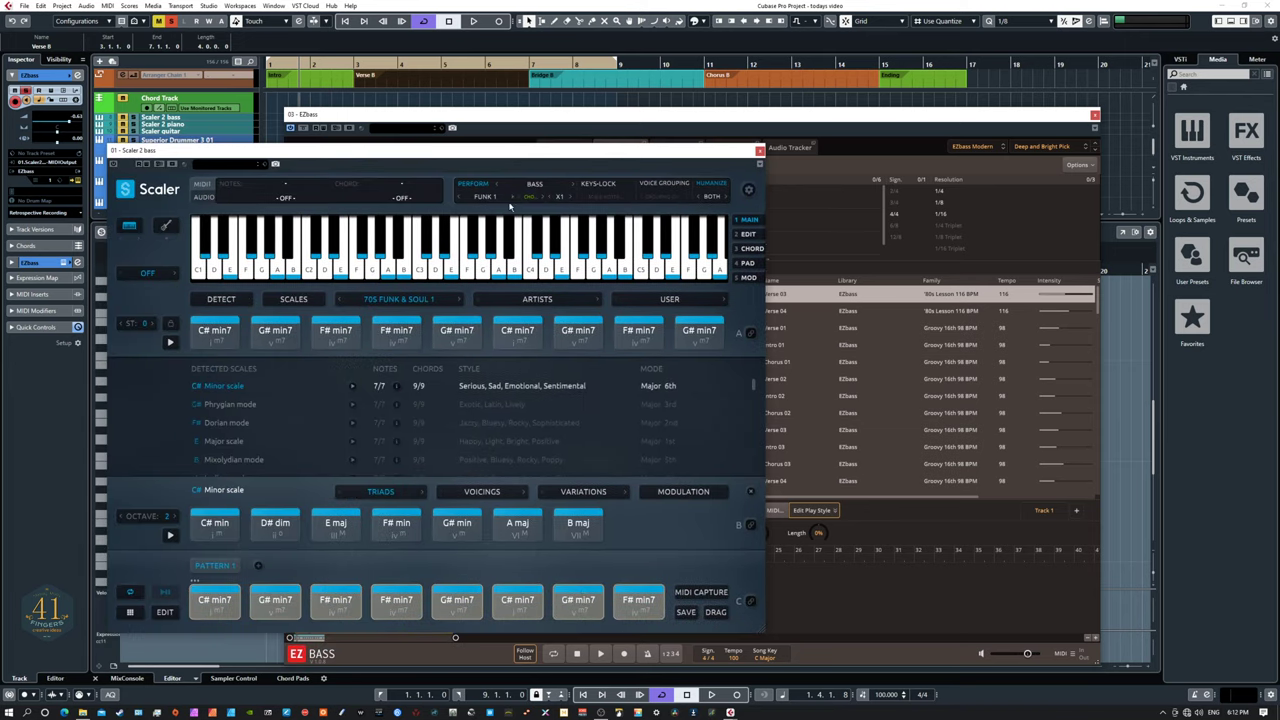
left_click(492, 196)
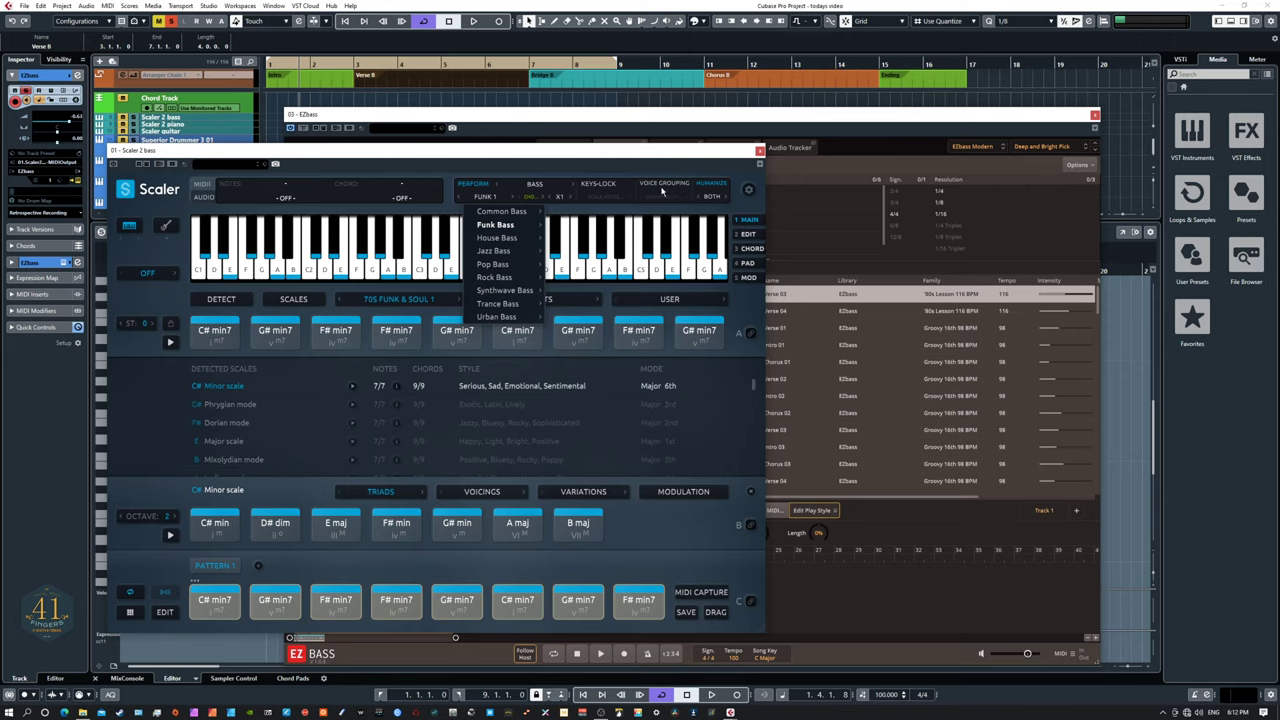
mouse_move(514, 256)
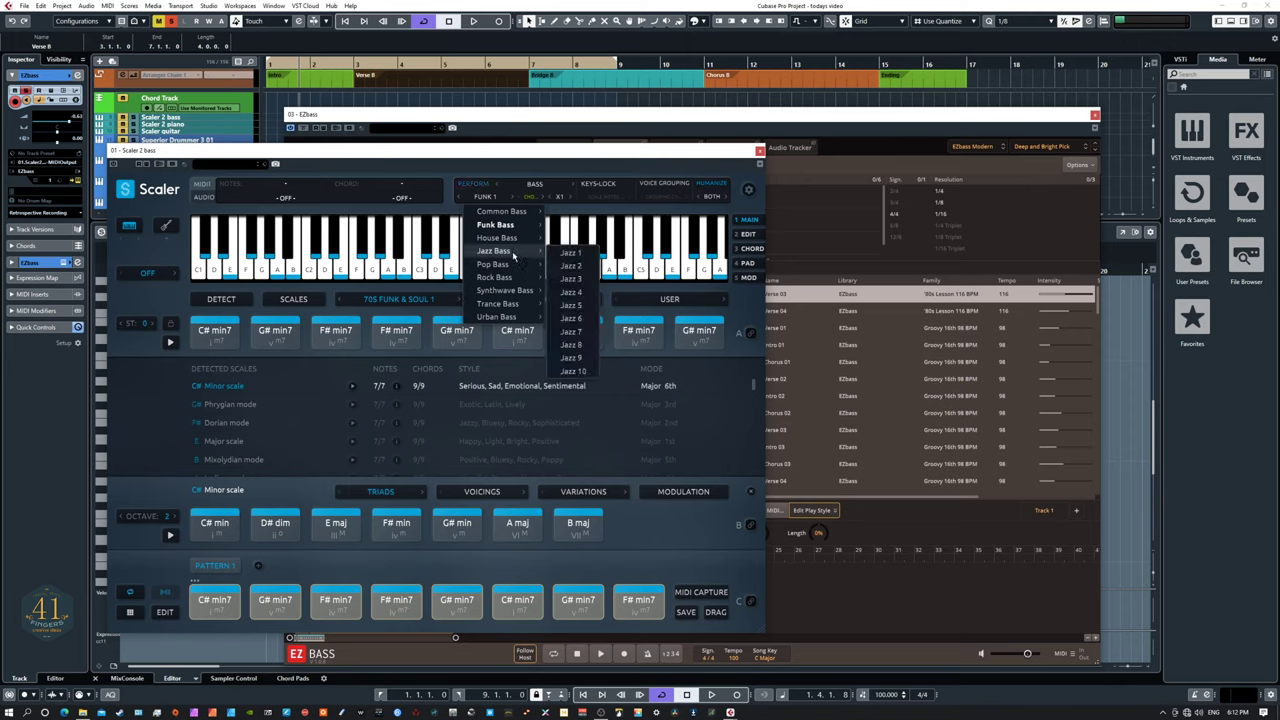
left_click(490, 197)
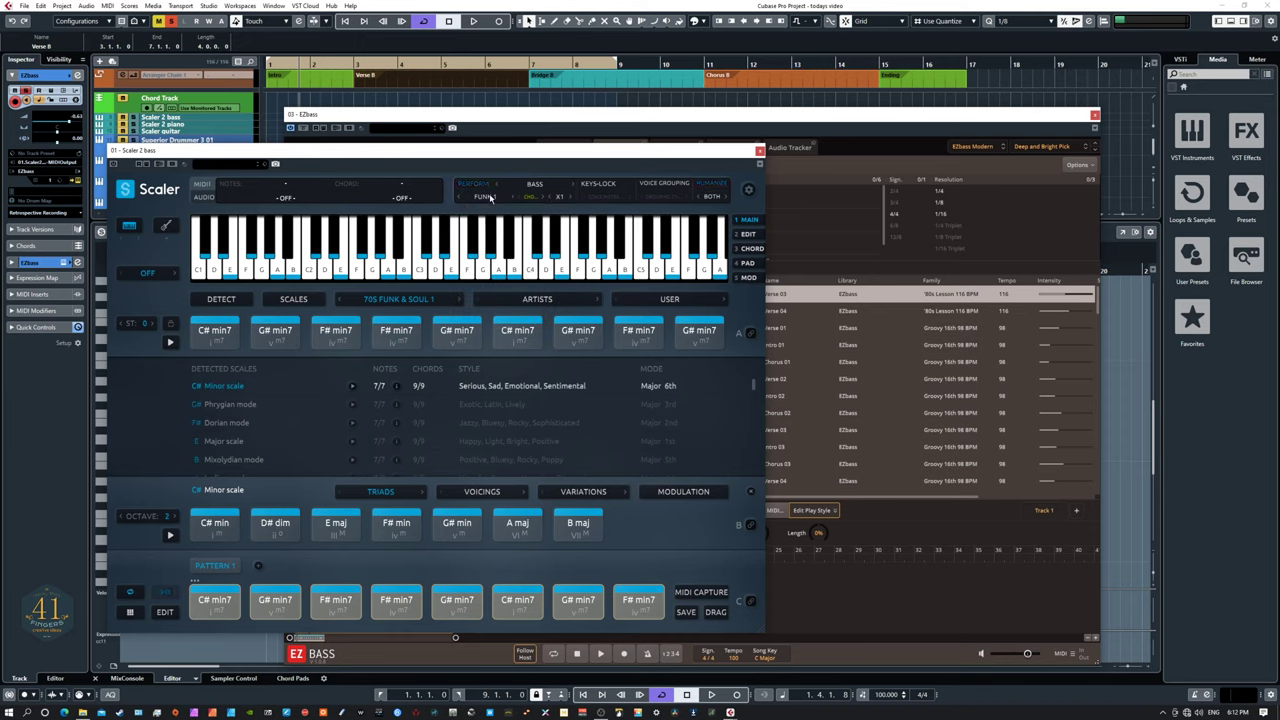
left_click_drag(534, 151, 0, 131)
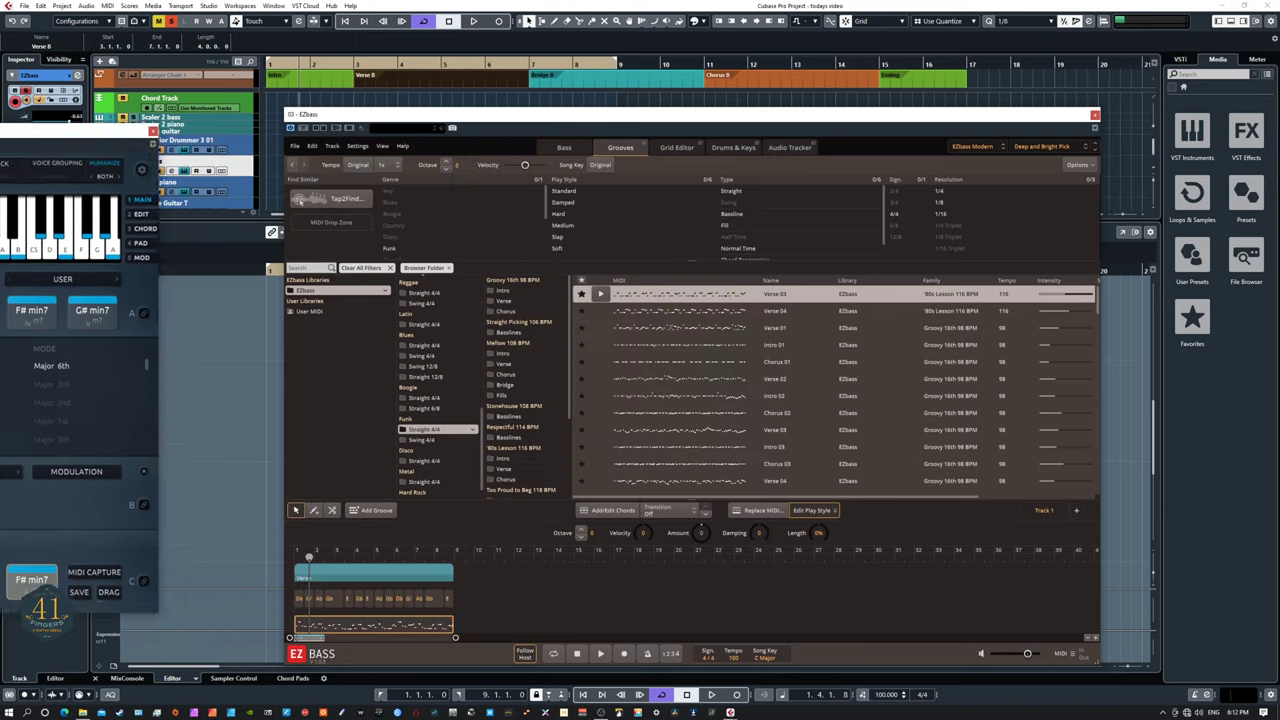
left_click(153, 131)
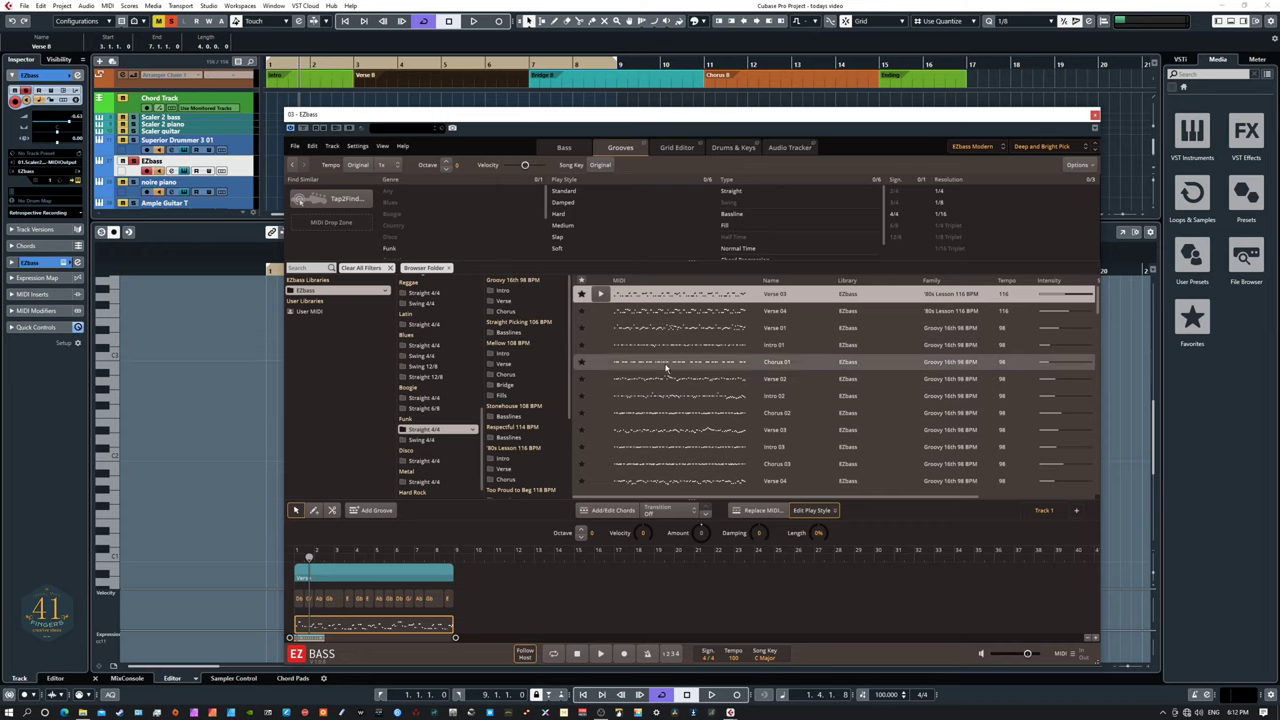
View the EZbass instrument and its sound presets, and switch the bass from EZbass Modern to EZbass Vintage.
left_click(564, 148)
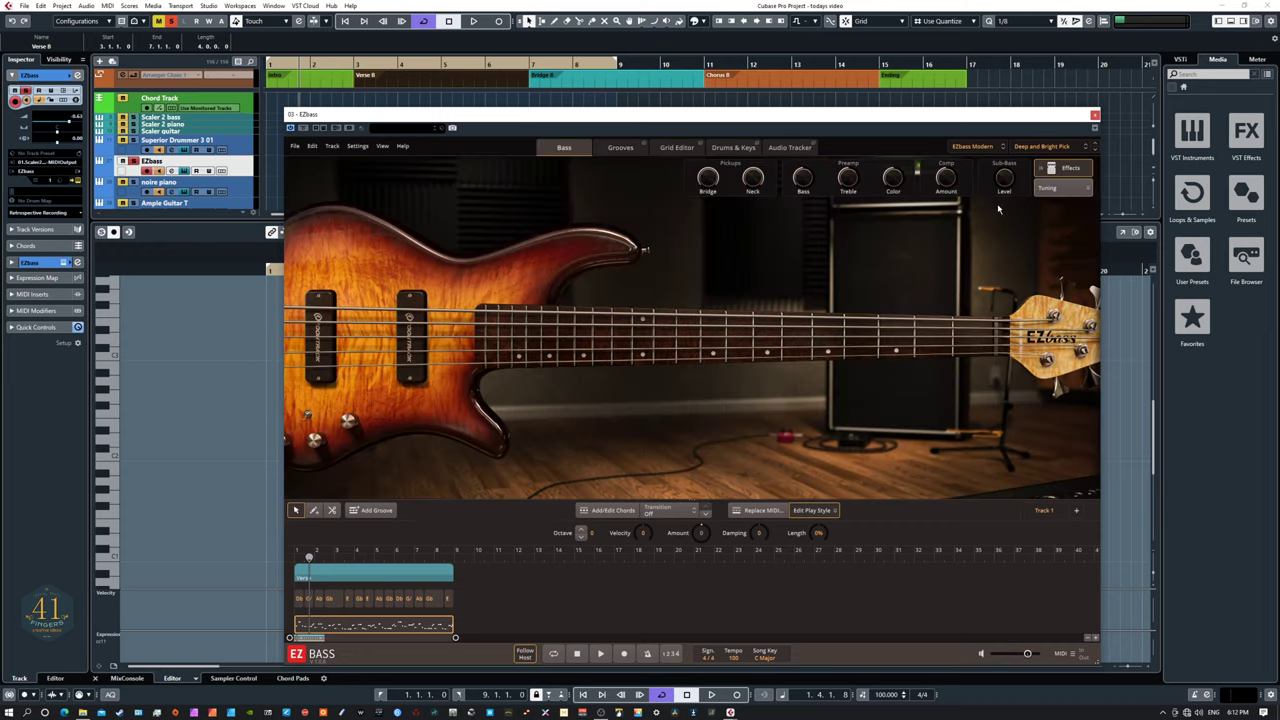
left_click(1036, 147)
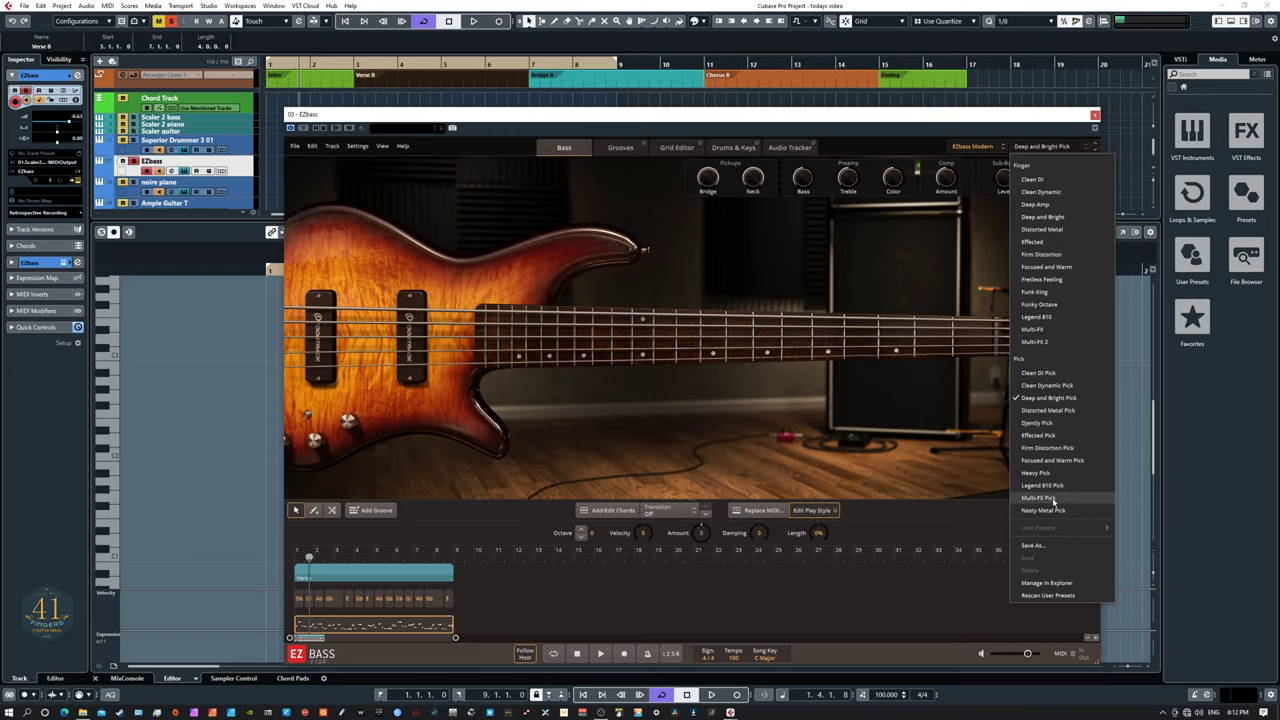
left_click(971, 148)
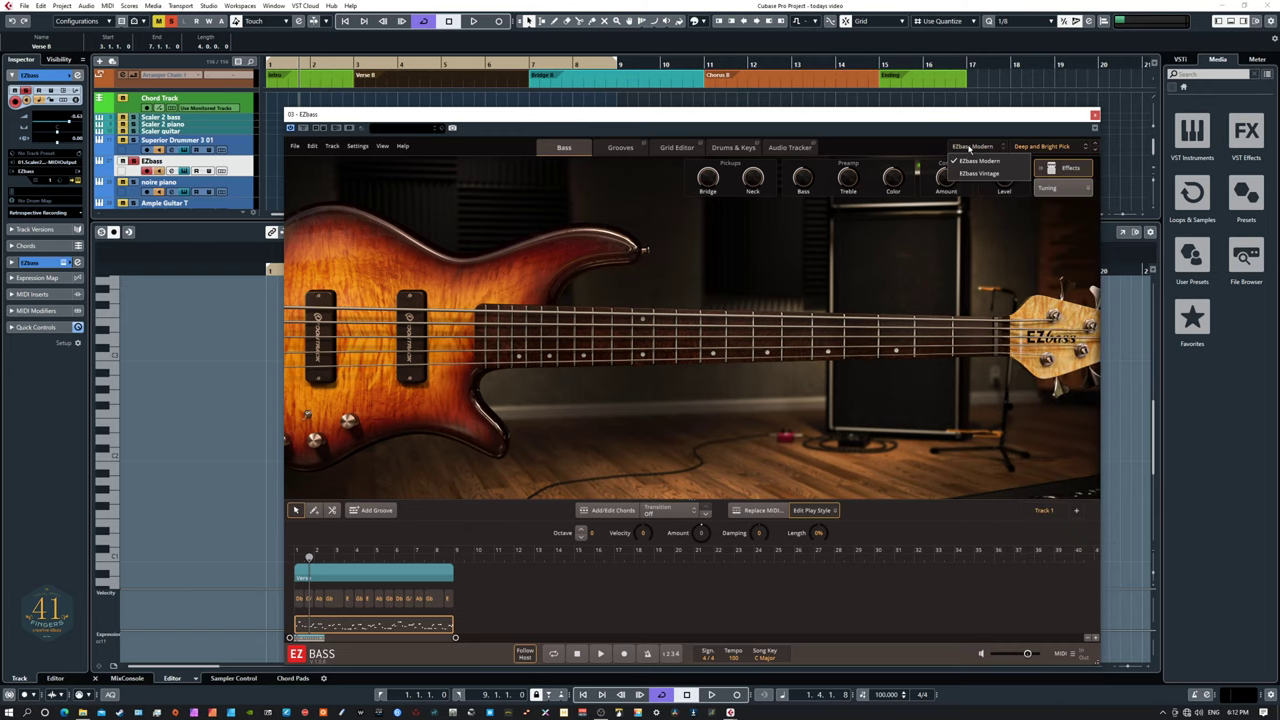
left_click(972, 178)
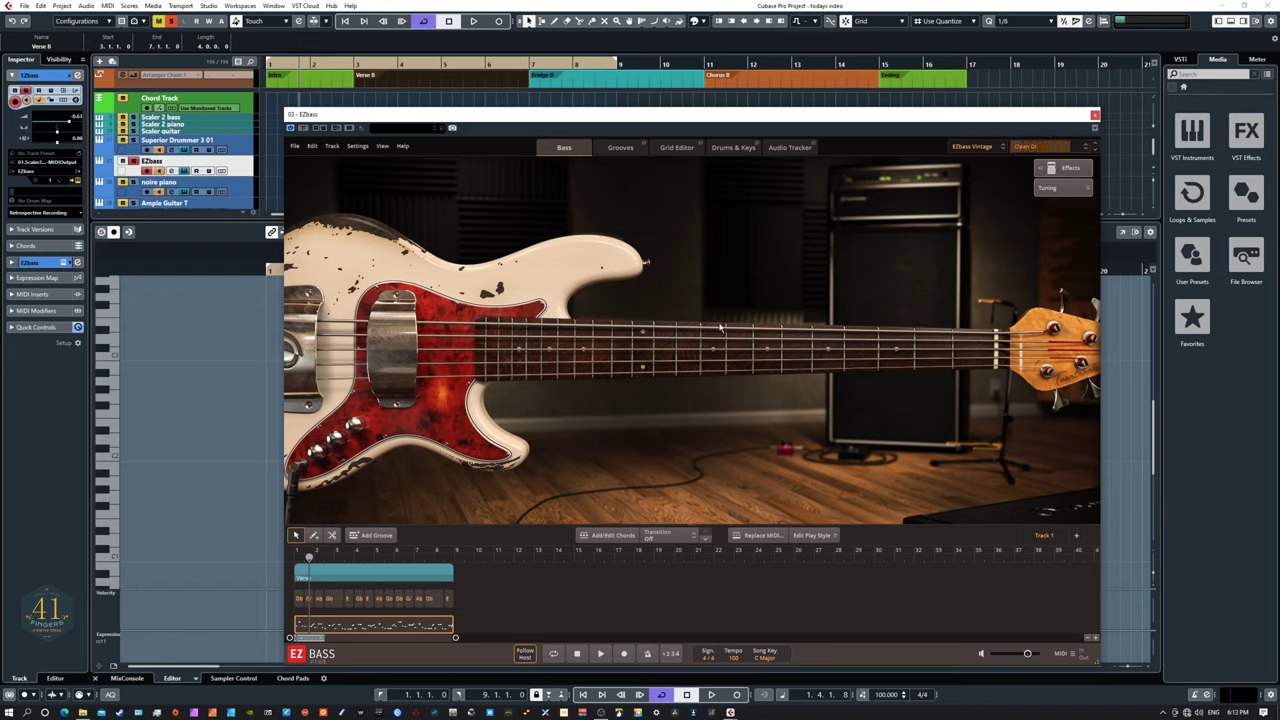
Browse the available VST instruments down to the Toontrack entries.
left_click(1191, 135)
scroll(1215, 600, "down", 1)
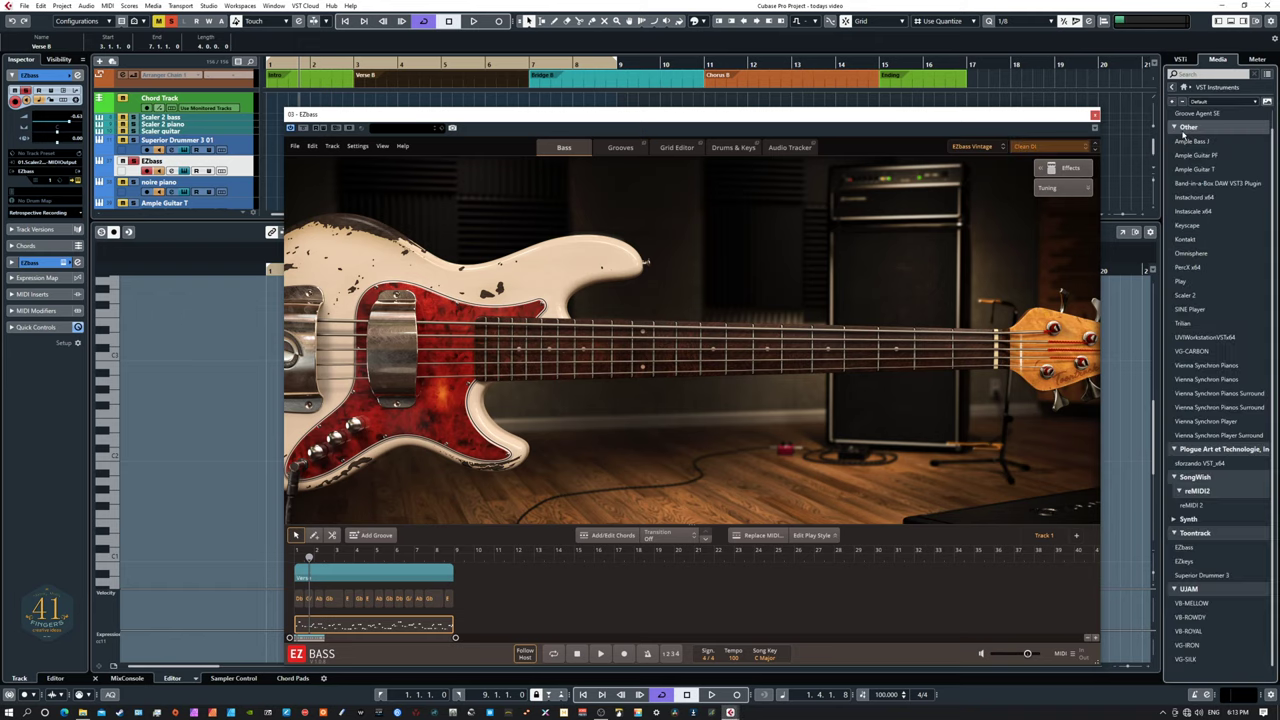
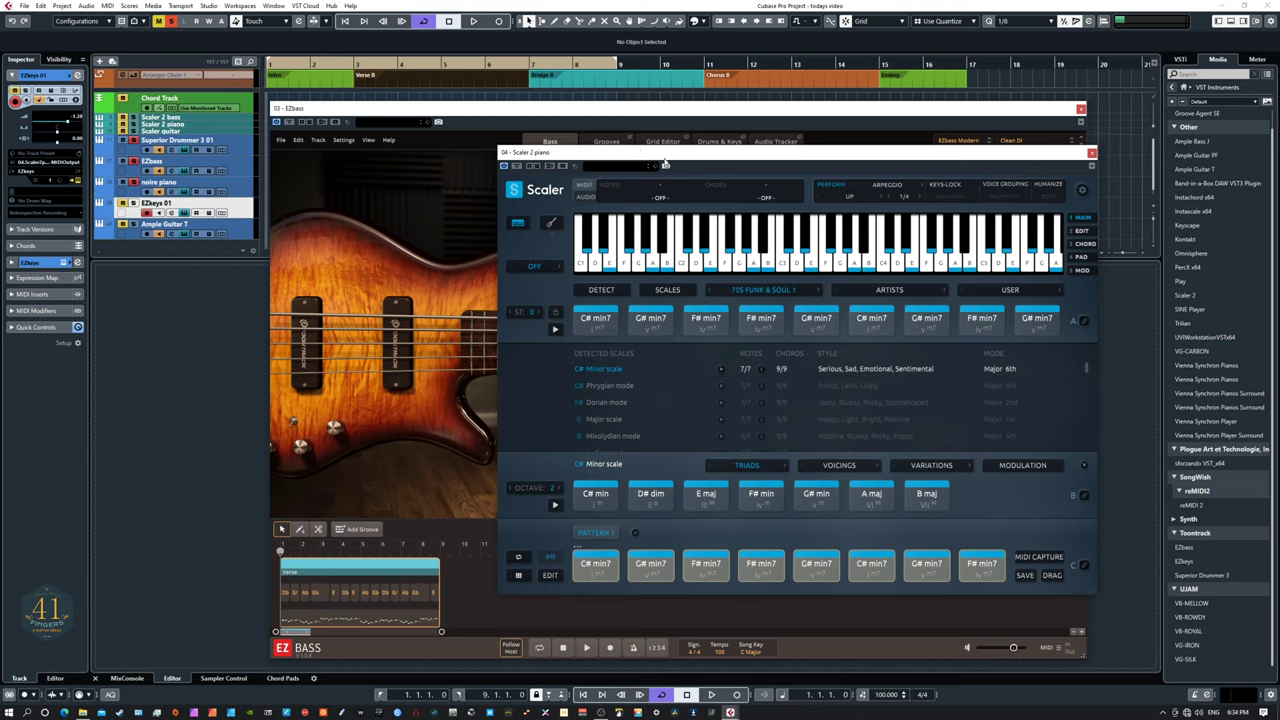
Select the noire piano track and listen to the Scaler 2 piano's upward arpeggio in the project.
left_click_drag(485, 205, 534, 90)
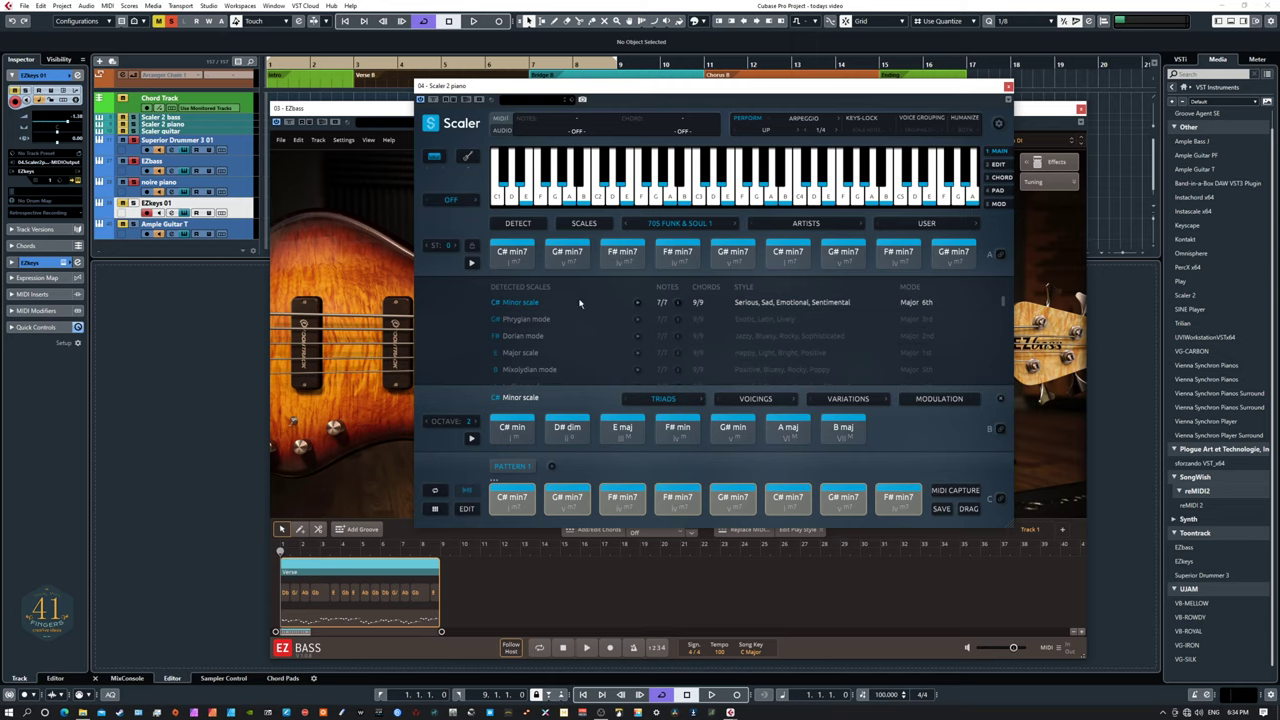
left_click(242, 193)
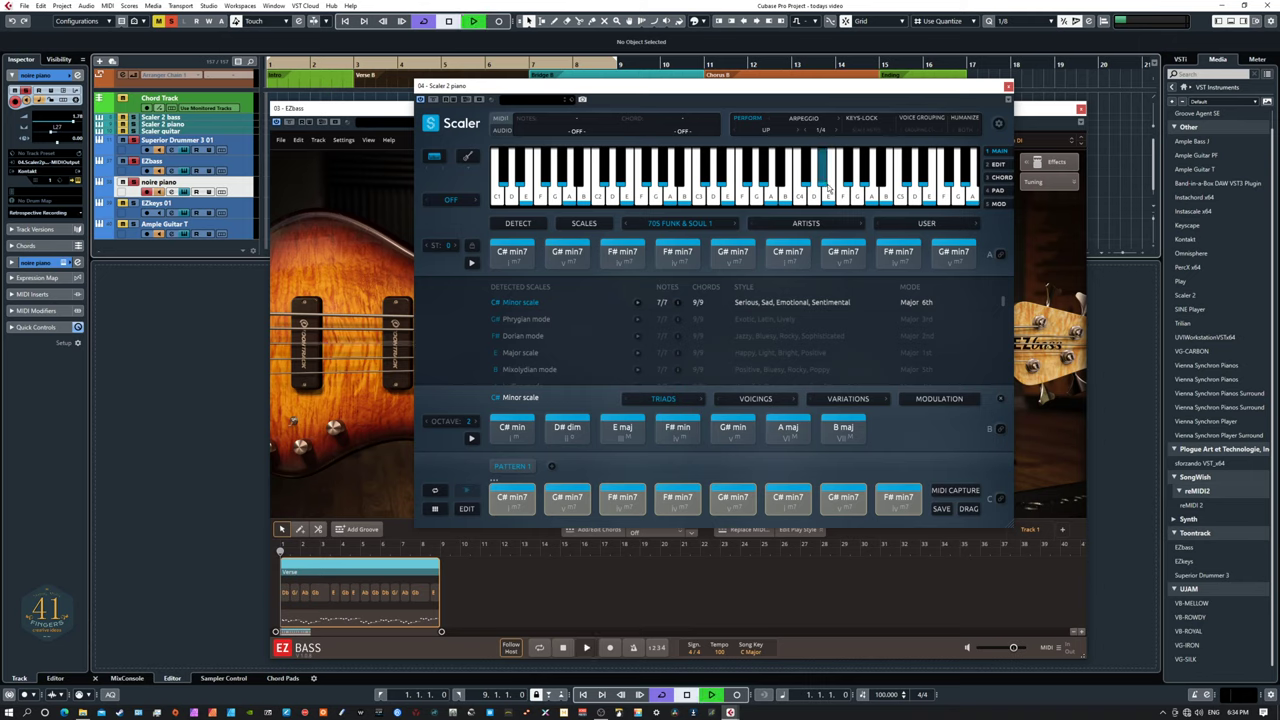
key("space")
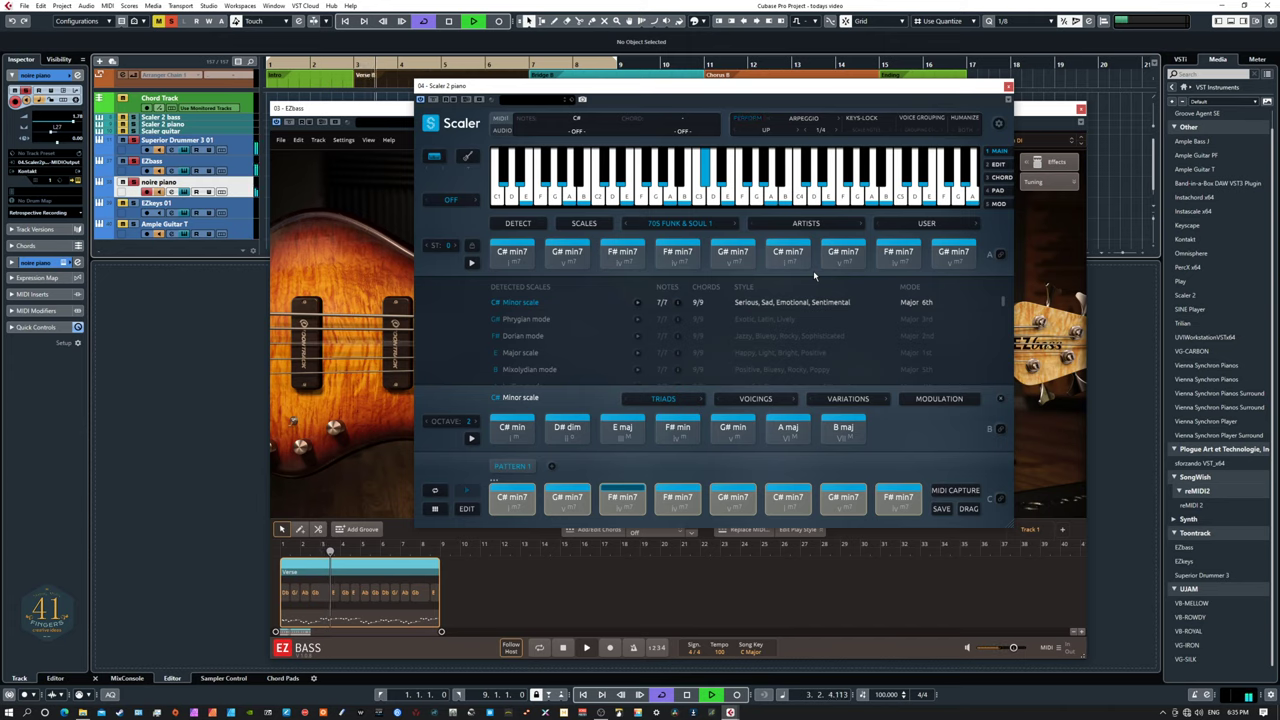
key("space")
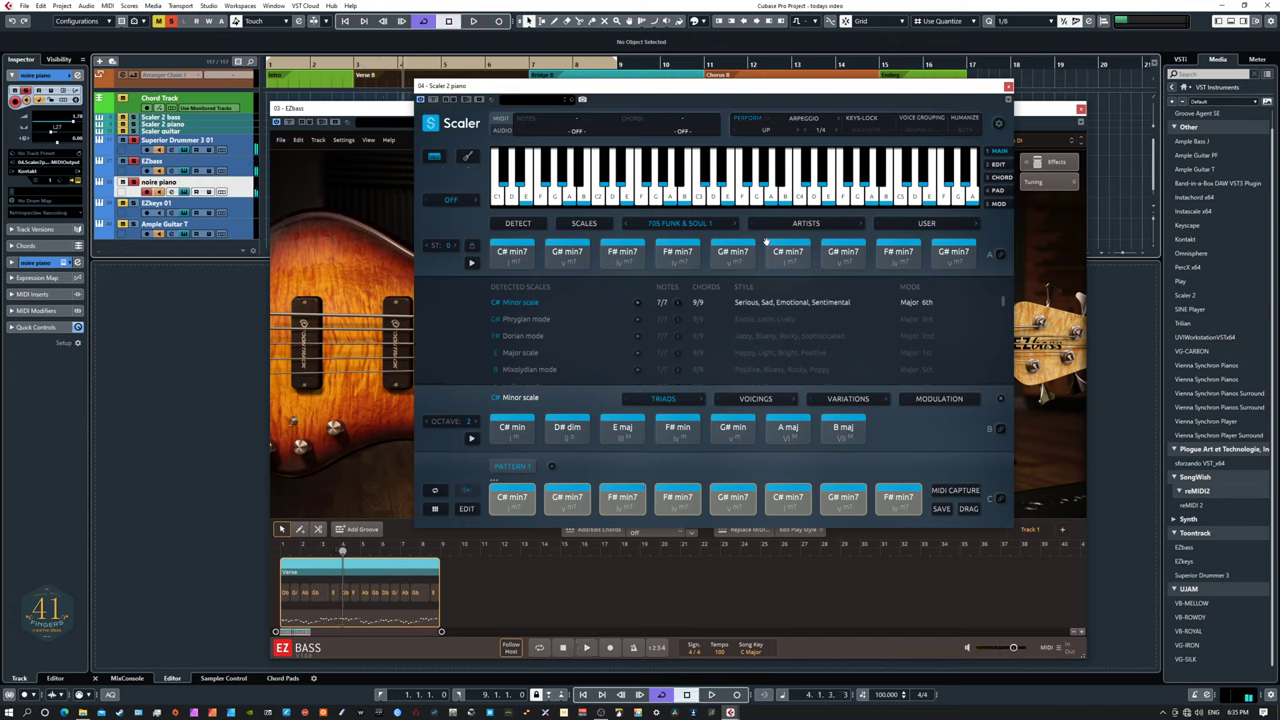
Change the Scaler 2 piano from Arpeggio to Performances with the Senza pattern, enable voice grouping and listen to it in the project.
left_click(764, 131)
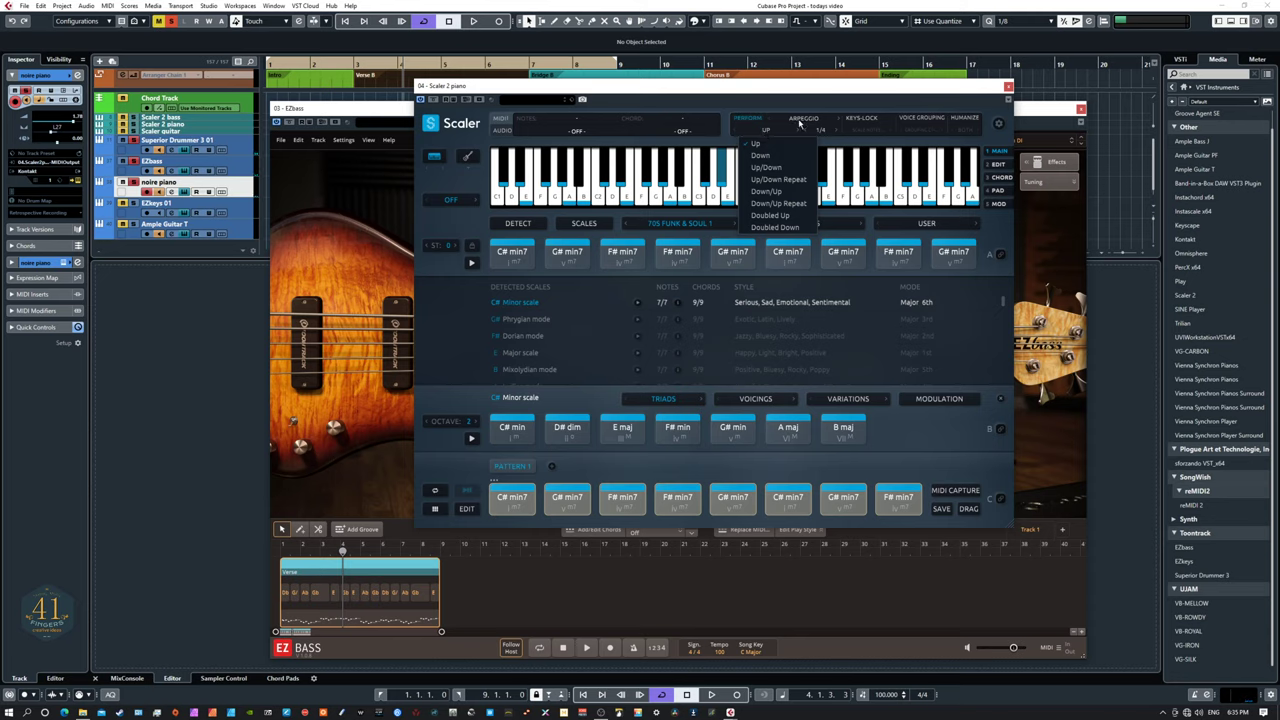
left_click(800, 121)
left_click(800, 121)
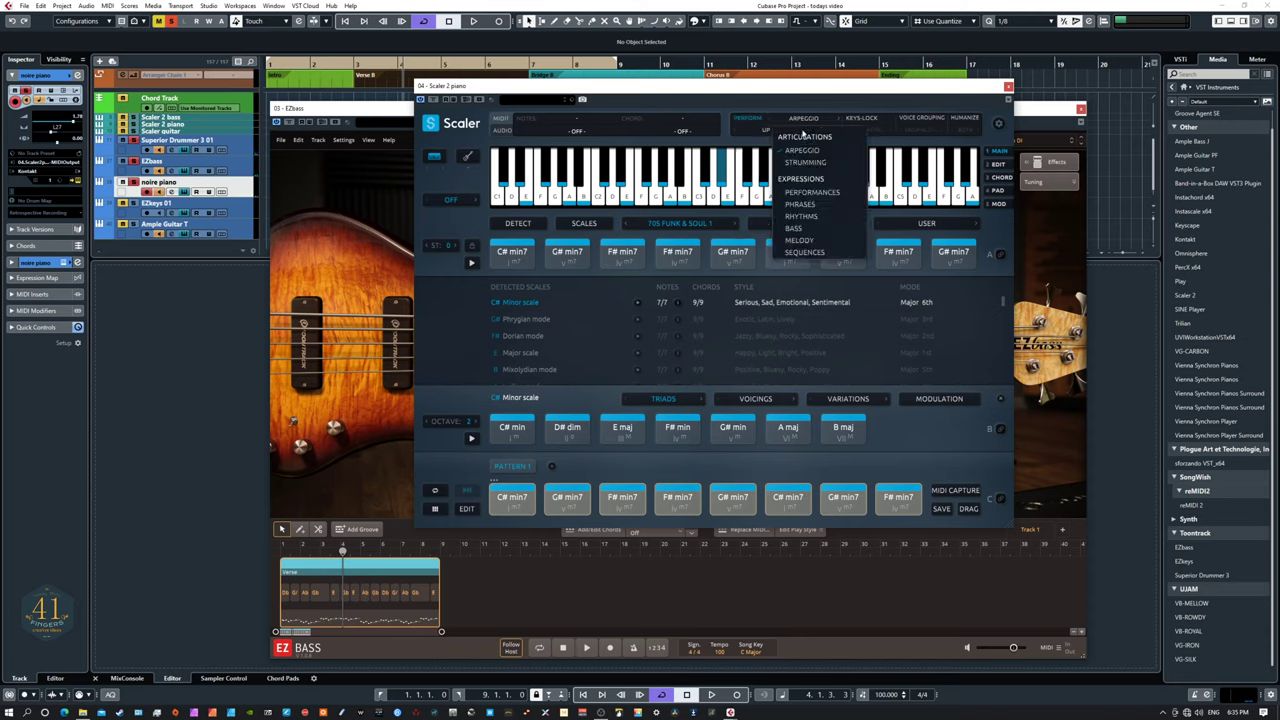
left_click(800, 193)
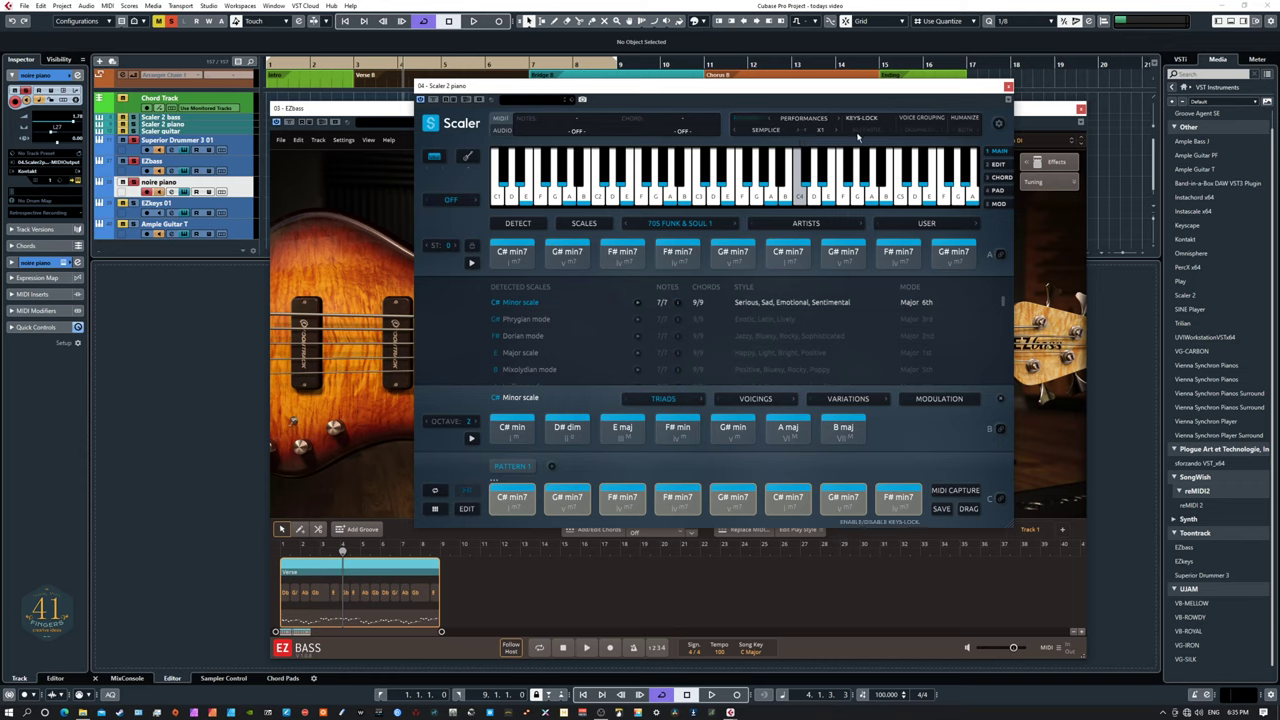
key("space")
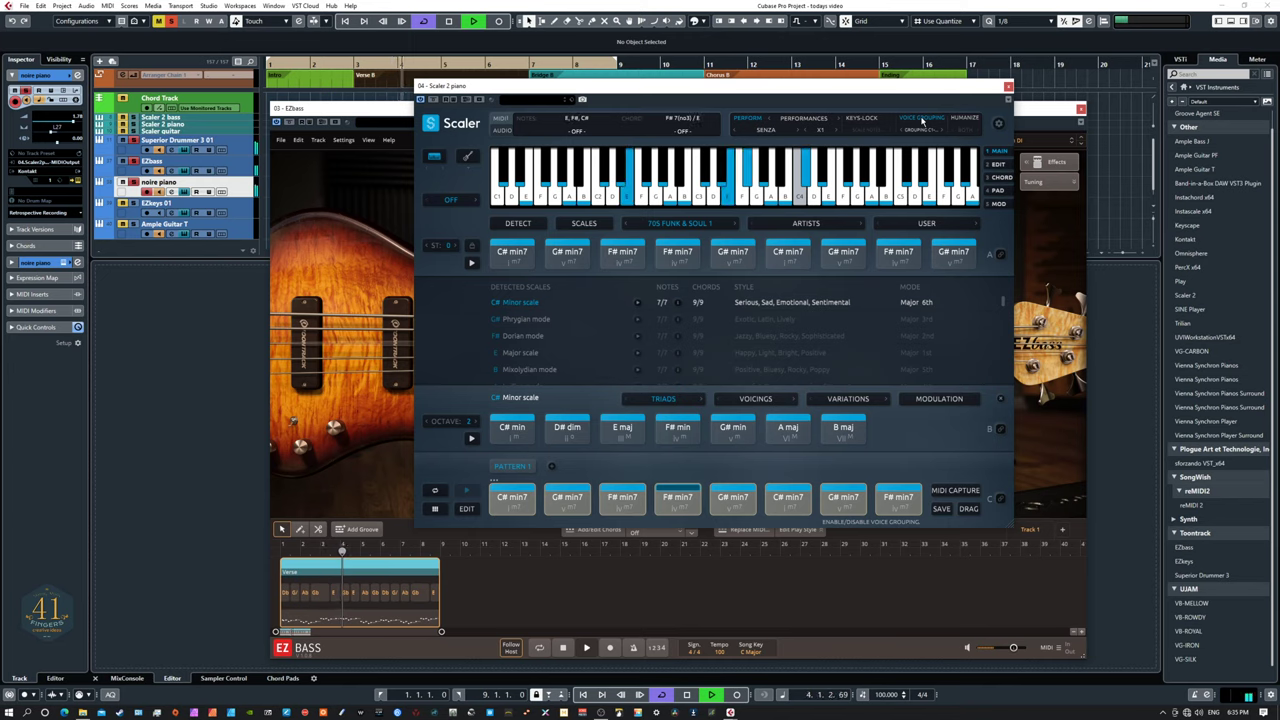
key("space")
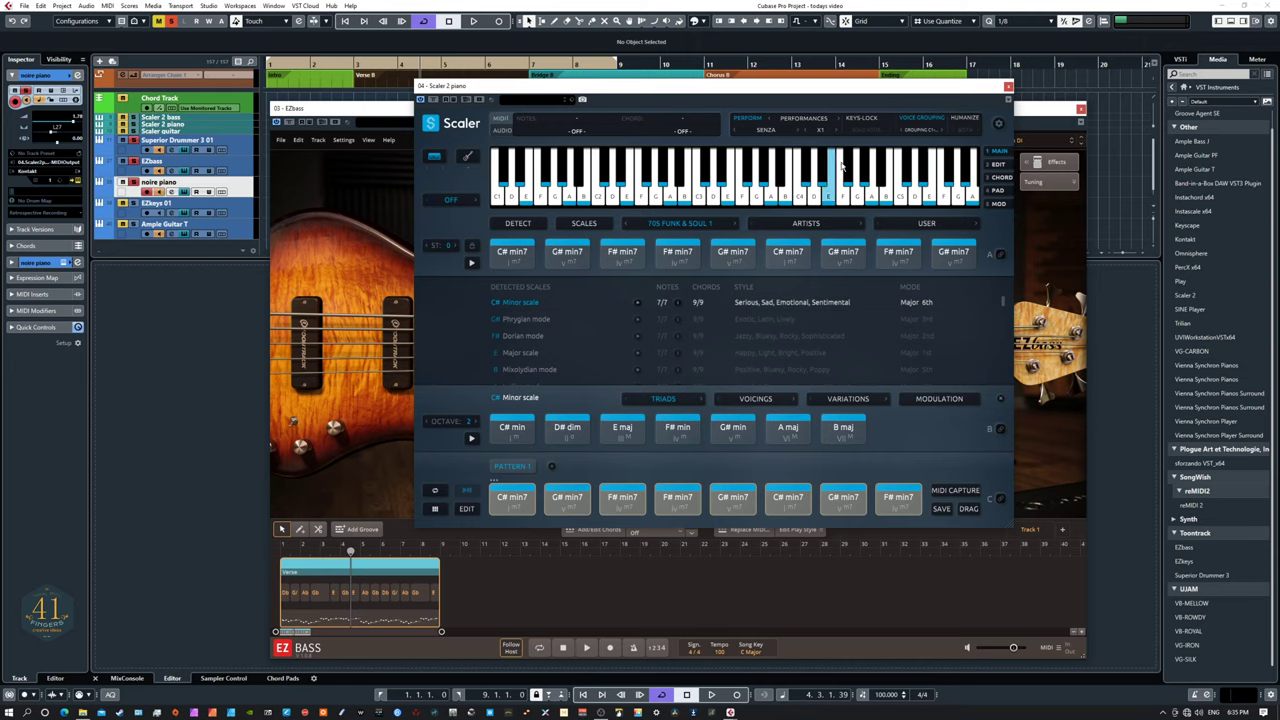
Play the project while changing the Scaler 2 piano's performance pattern to Allargando.
key("space")
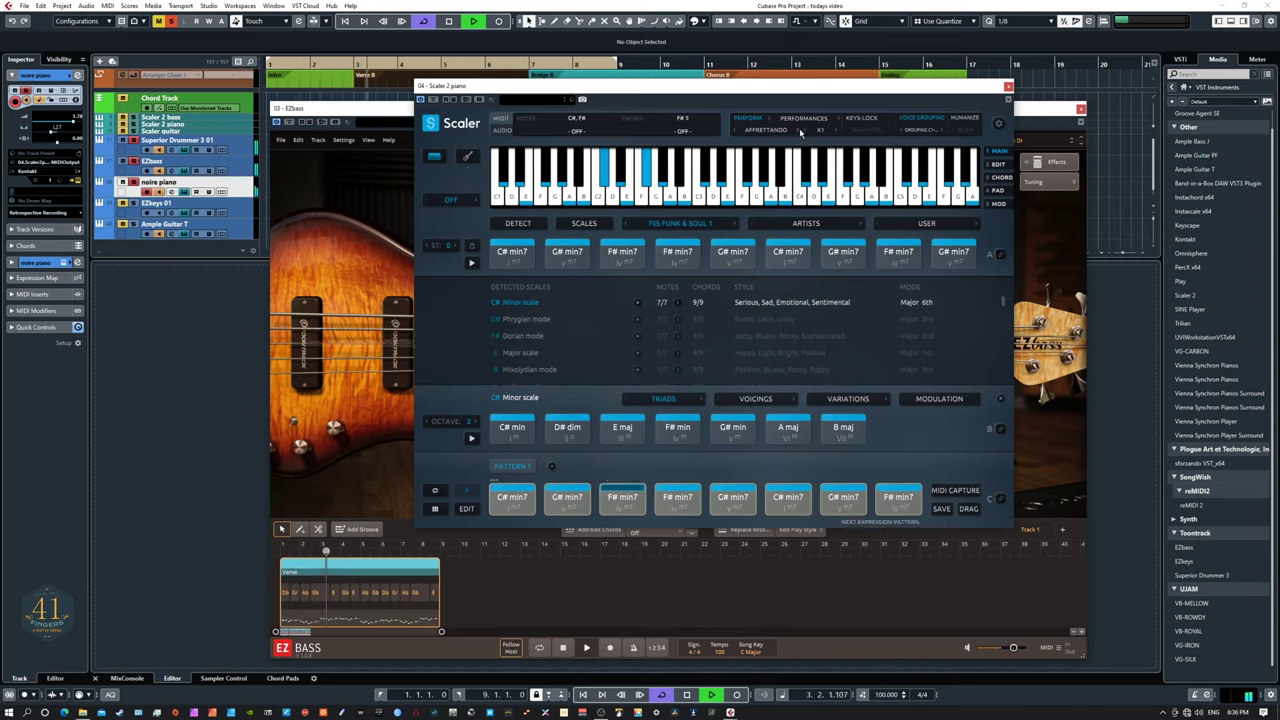
left_click(799, 131)
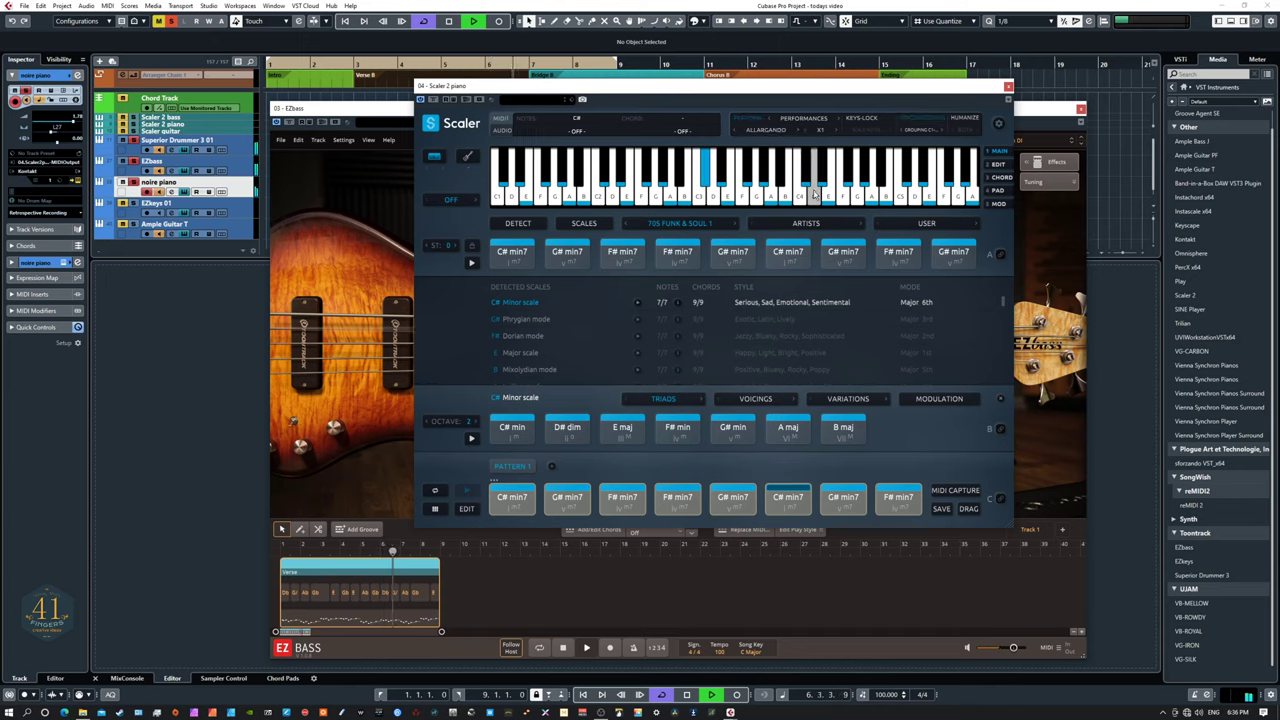
key("space")
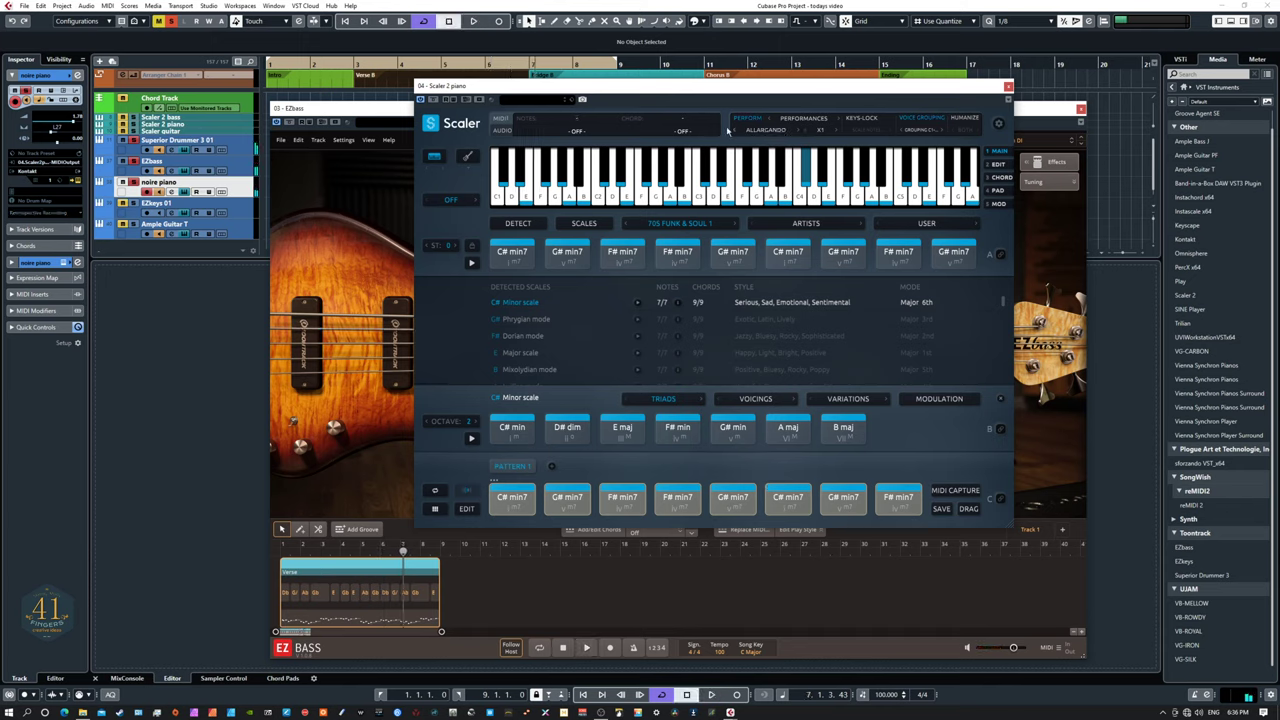
Audition two of the 70s Funk & Soul 1 chords, then set the Scaler 2 piano's performance to Allegrato from the Moderato group and start playback.
left_click(685, 250)
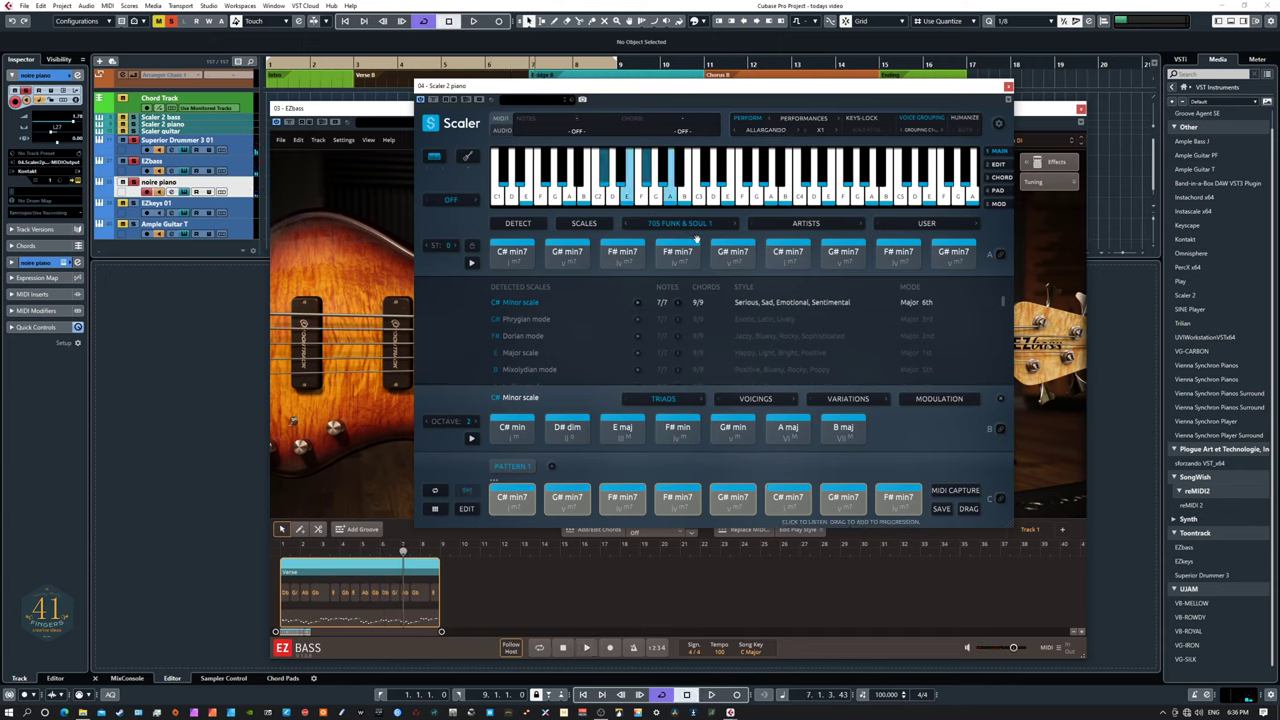
left_click(772, 255)
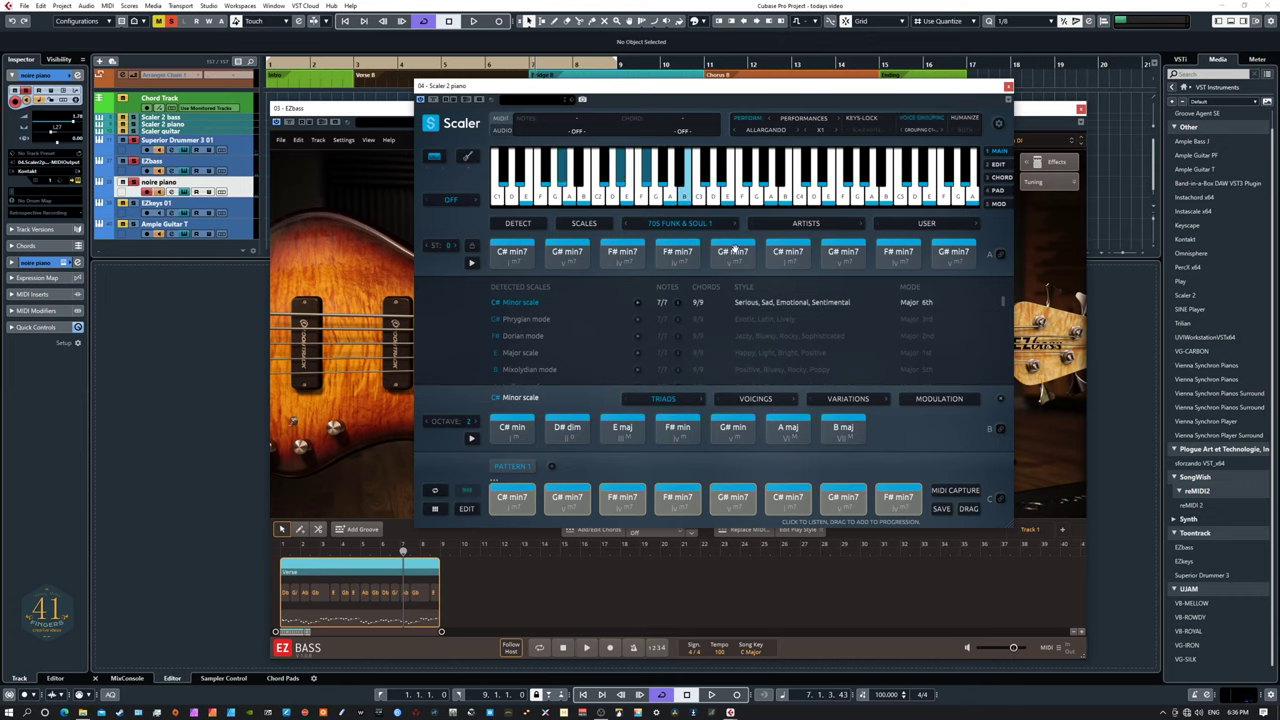
left_click(765, 131)
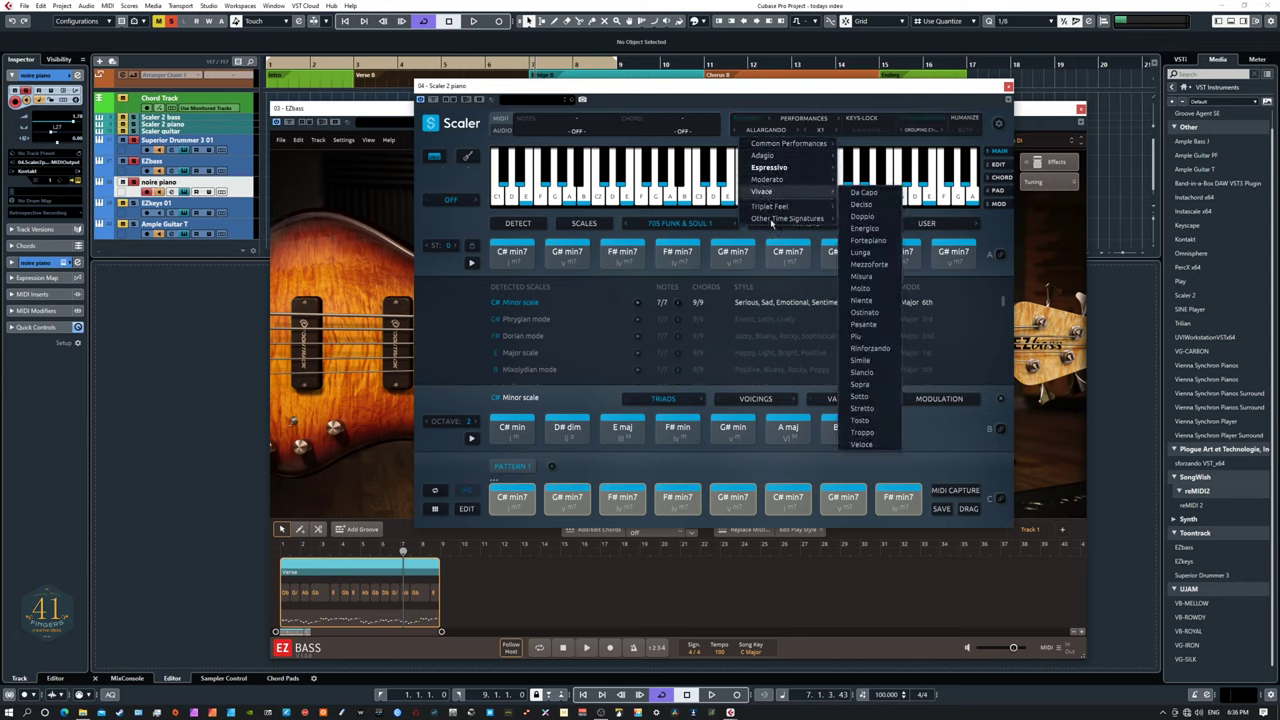
mouse_move(772, 211)
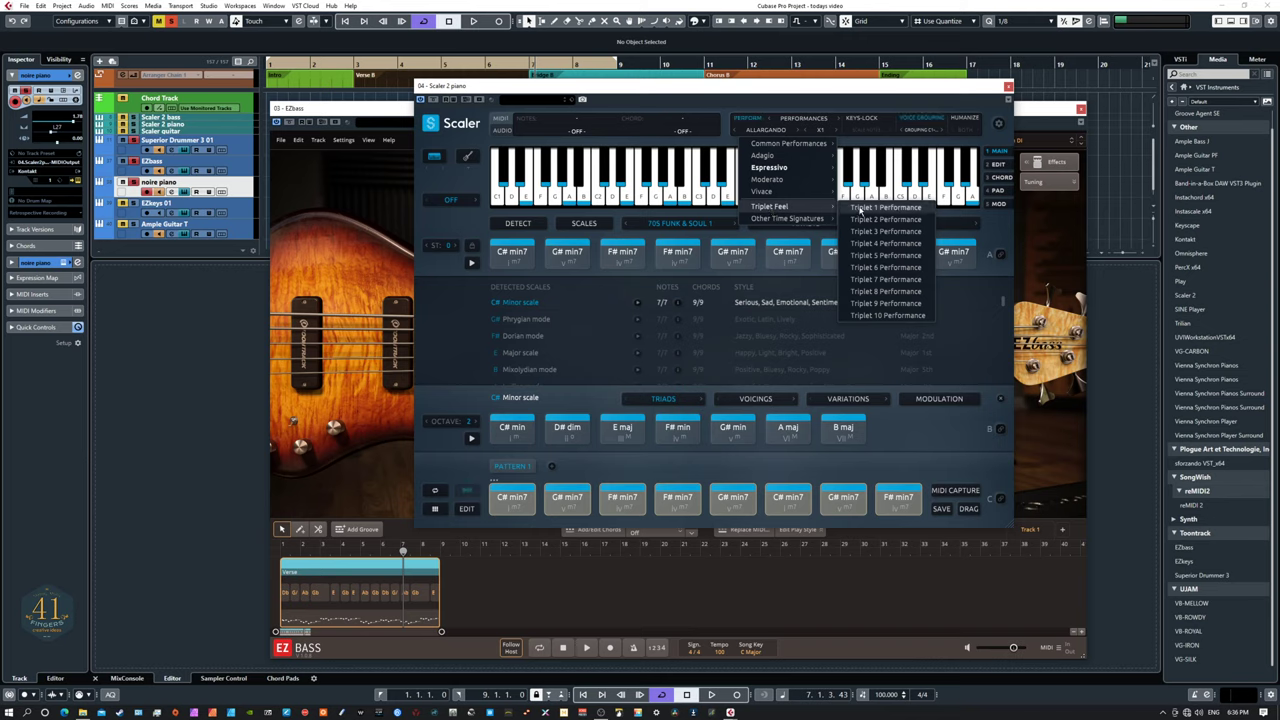
mouse_move(767, 151)
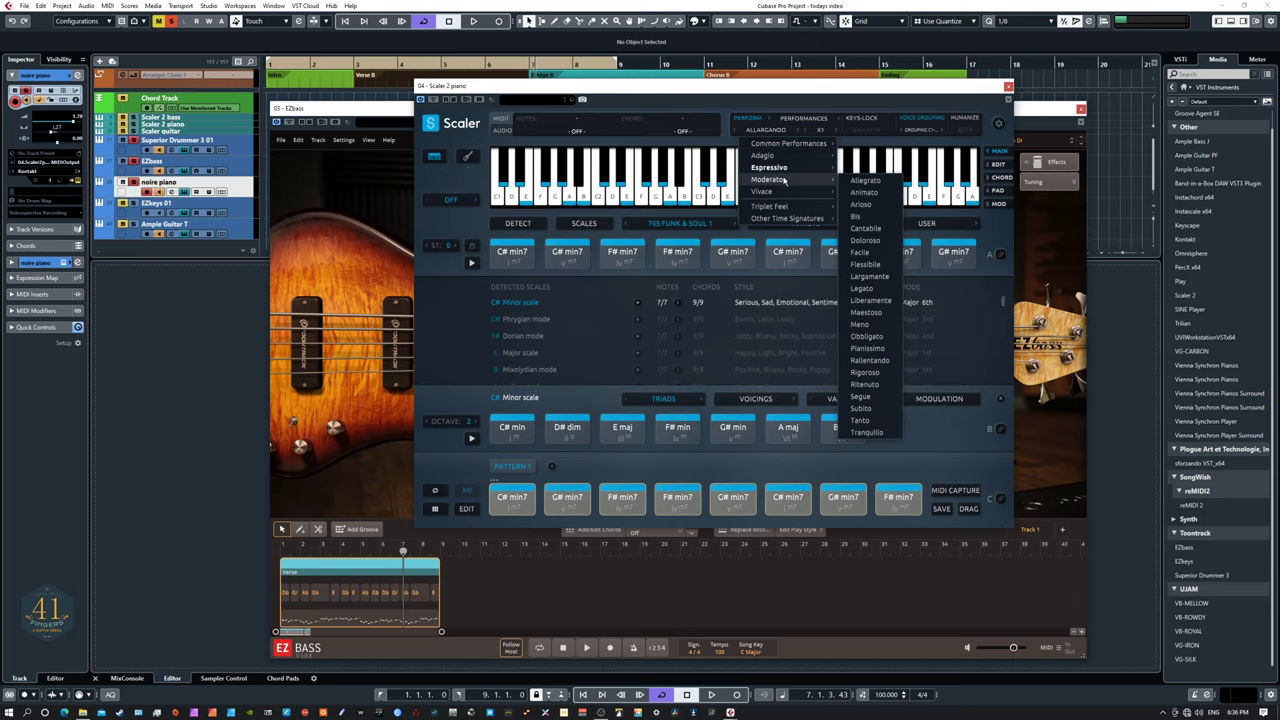
left_click(864, 183)
key("space")
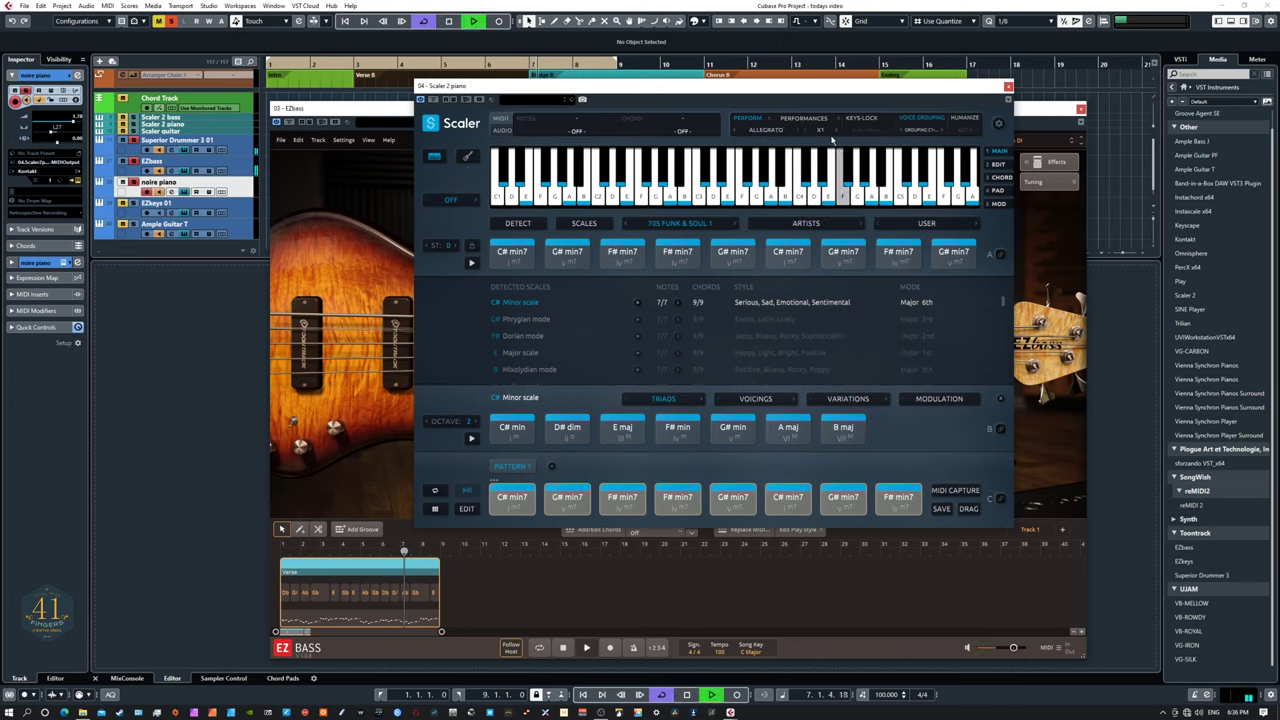
Switch the Scaler 2 piano to the Animato performance during playback and enable humanizing for Velocity only.
left_click(800, 131)
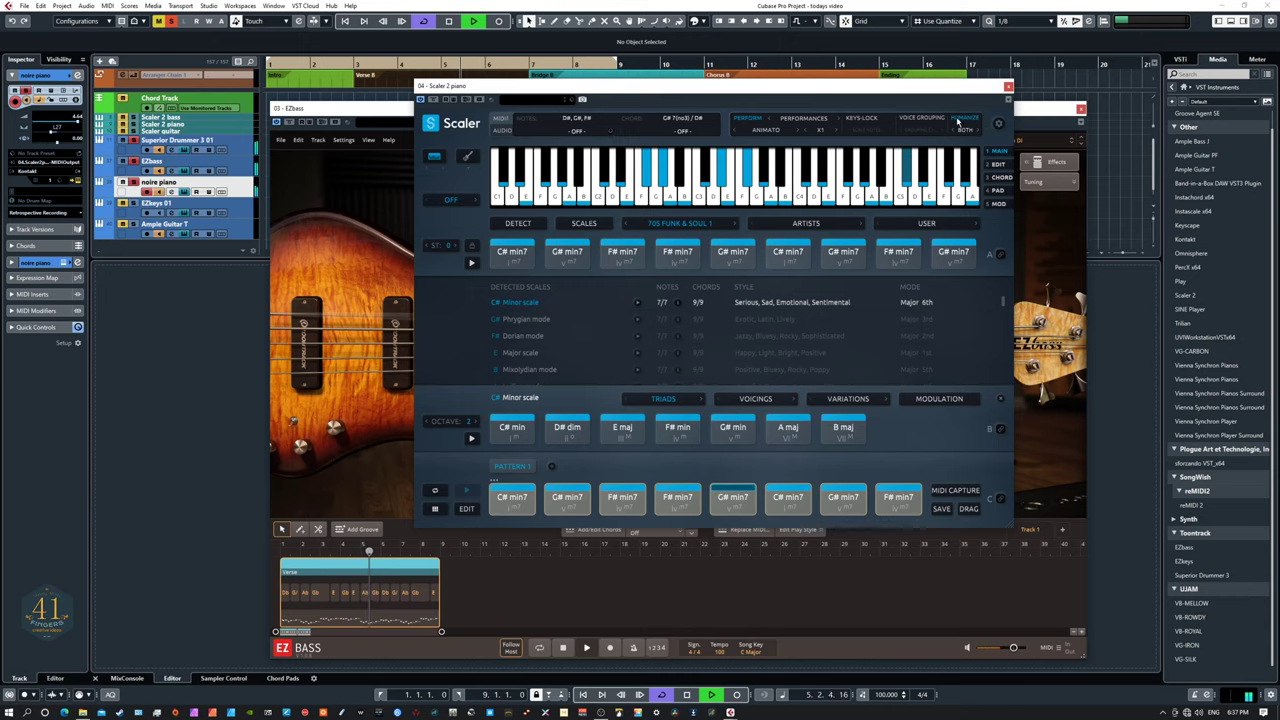
left_click(960, 119)
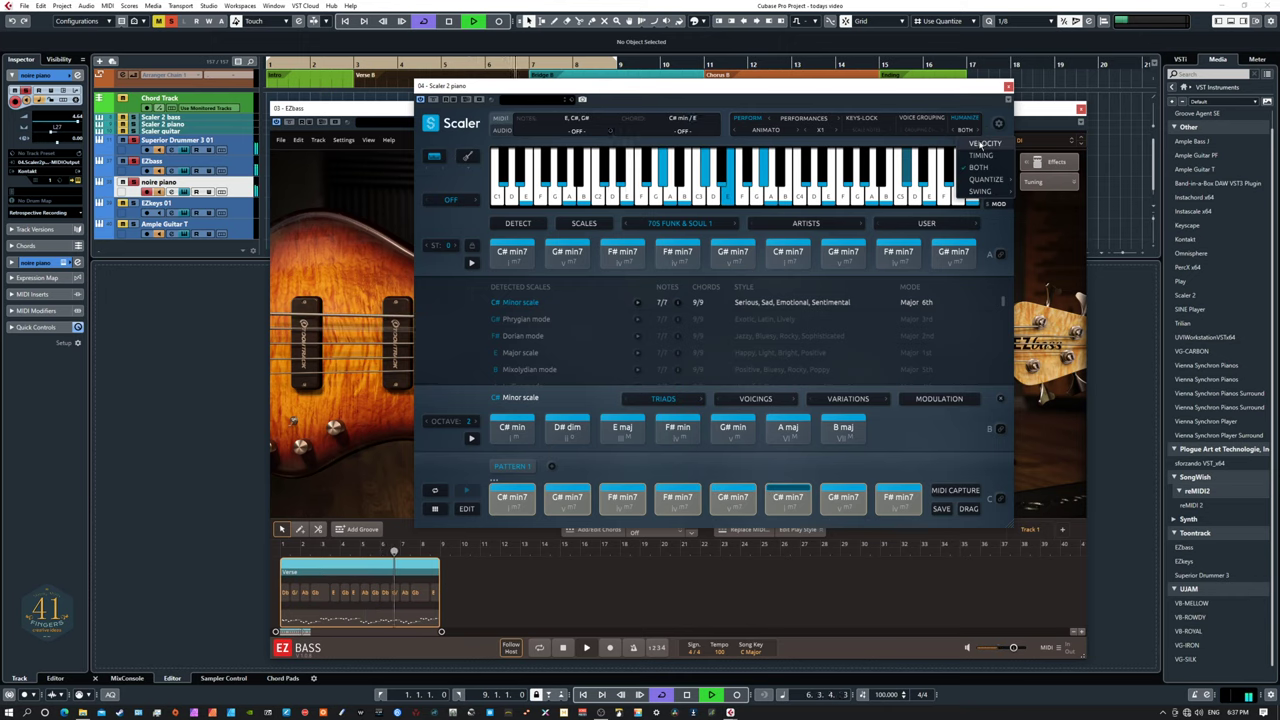
left_click(982, 144)
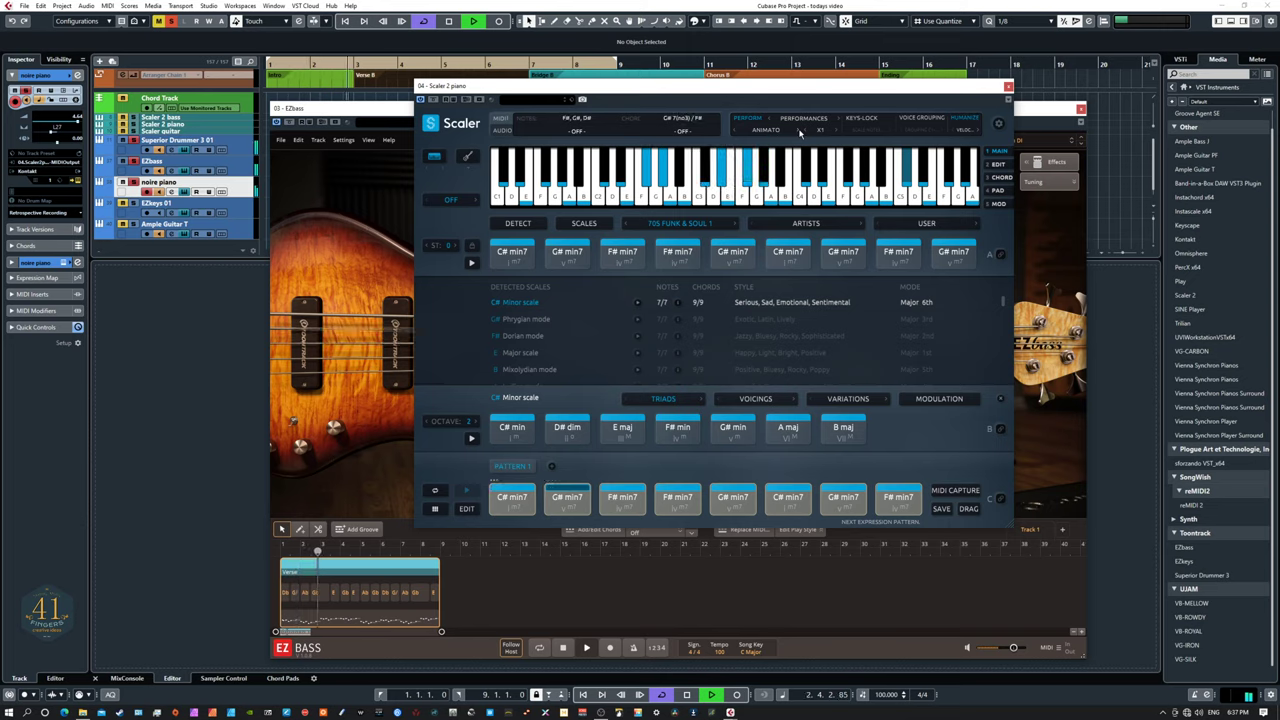
Switch the Scaler 2 piano to the Arioso performance and listen to it with the project.
left_click(803, 131)
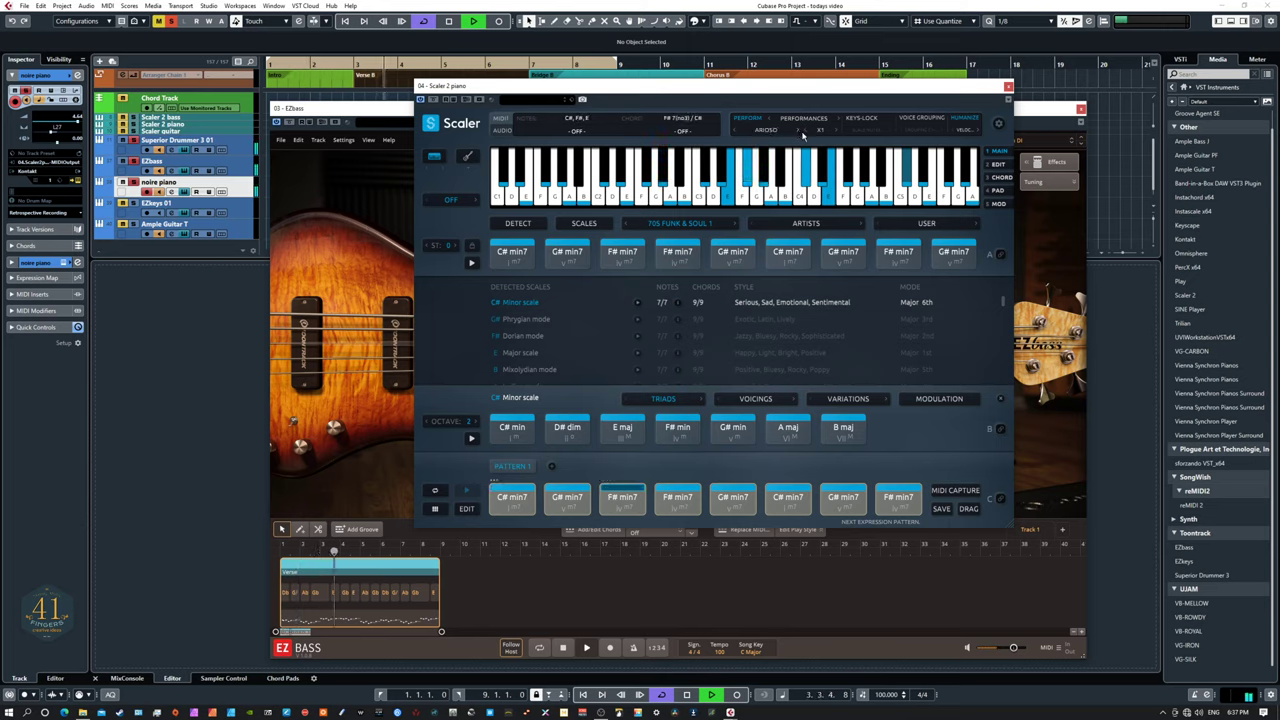
key("space")
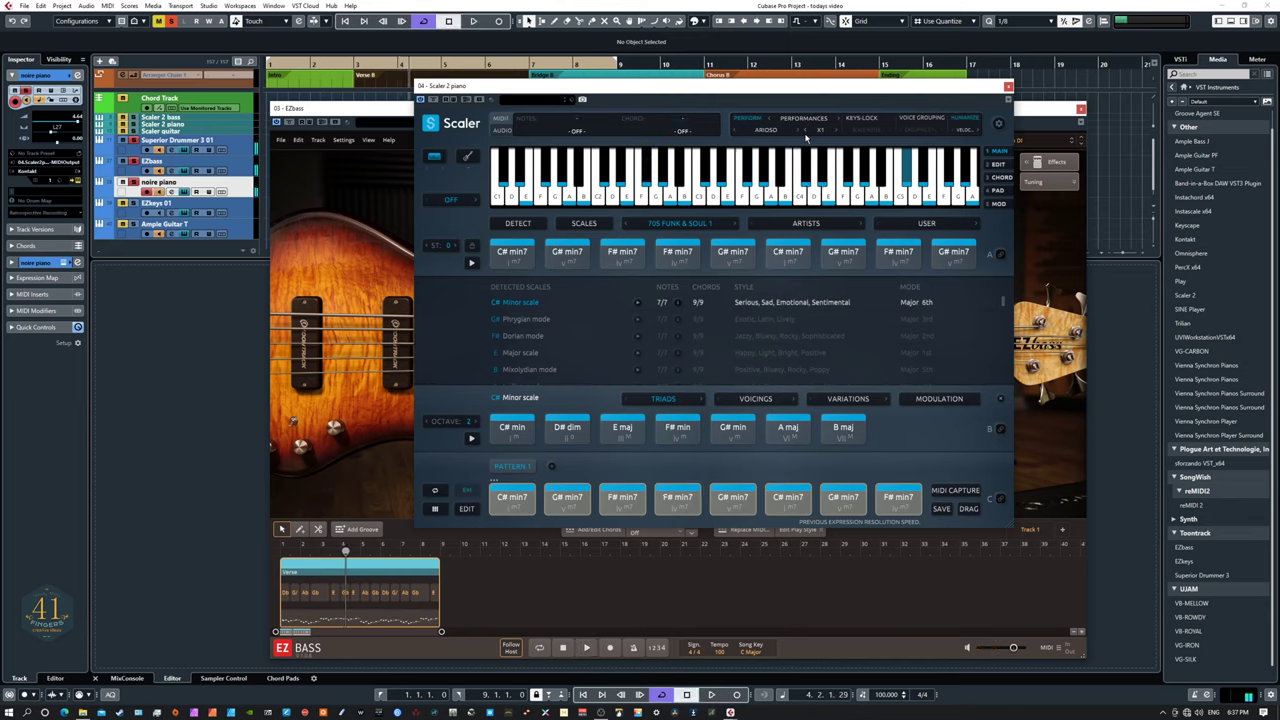
key("space")
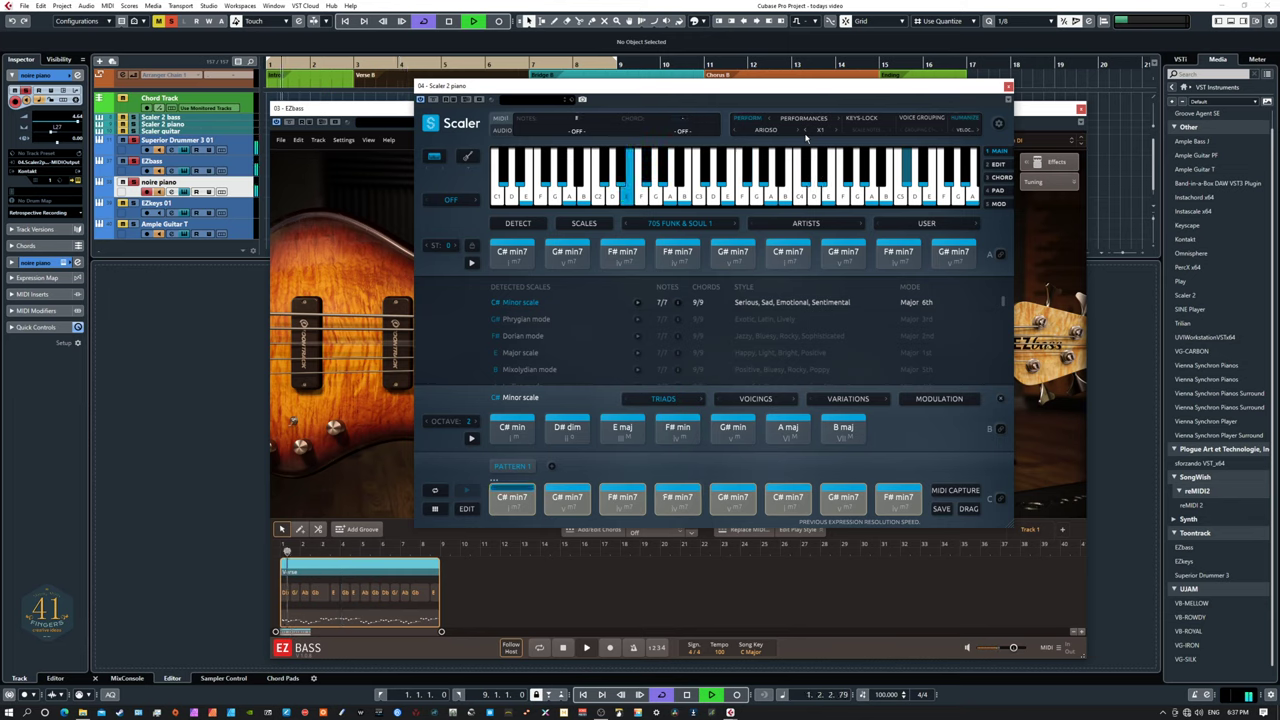
key("space")
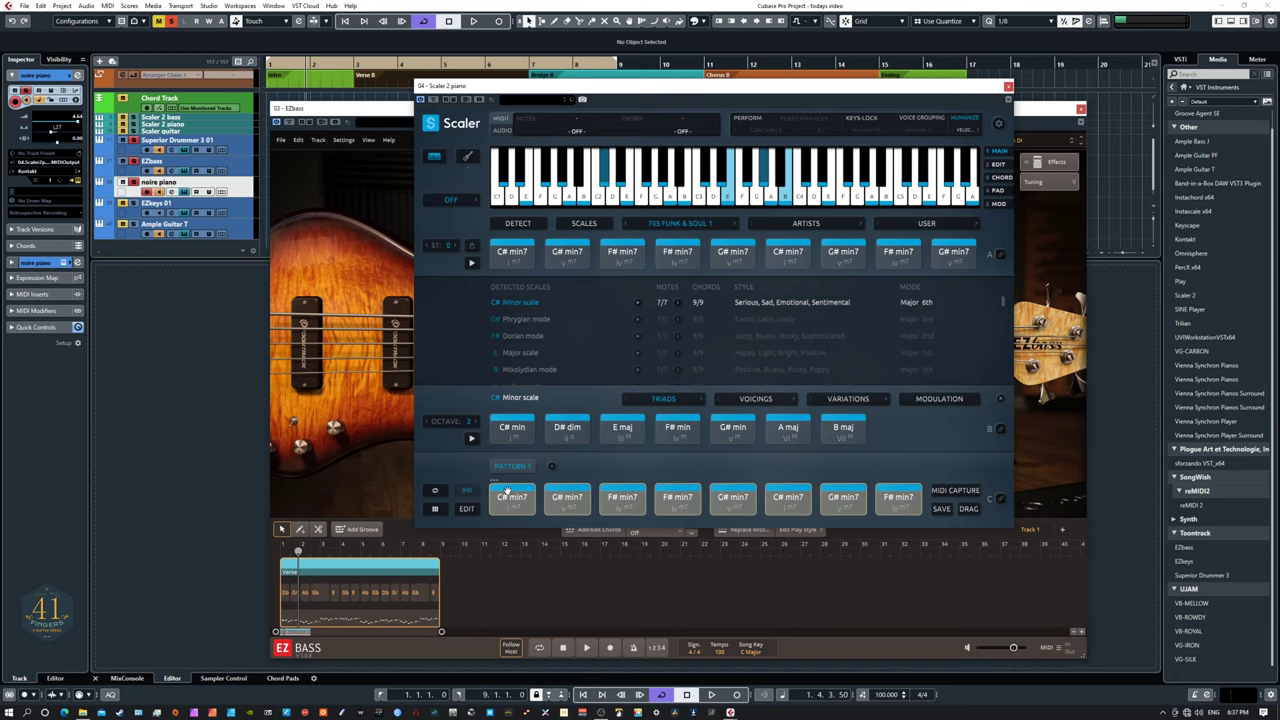
Show the EZkeys window beside the Scaler 2 piano and import Scaler's Pattern 1 chord progression as MIDI at the start of the EZkeys song track.
left_click_drag(588, 94, 737, 64)
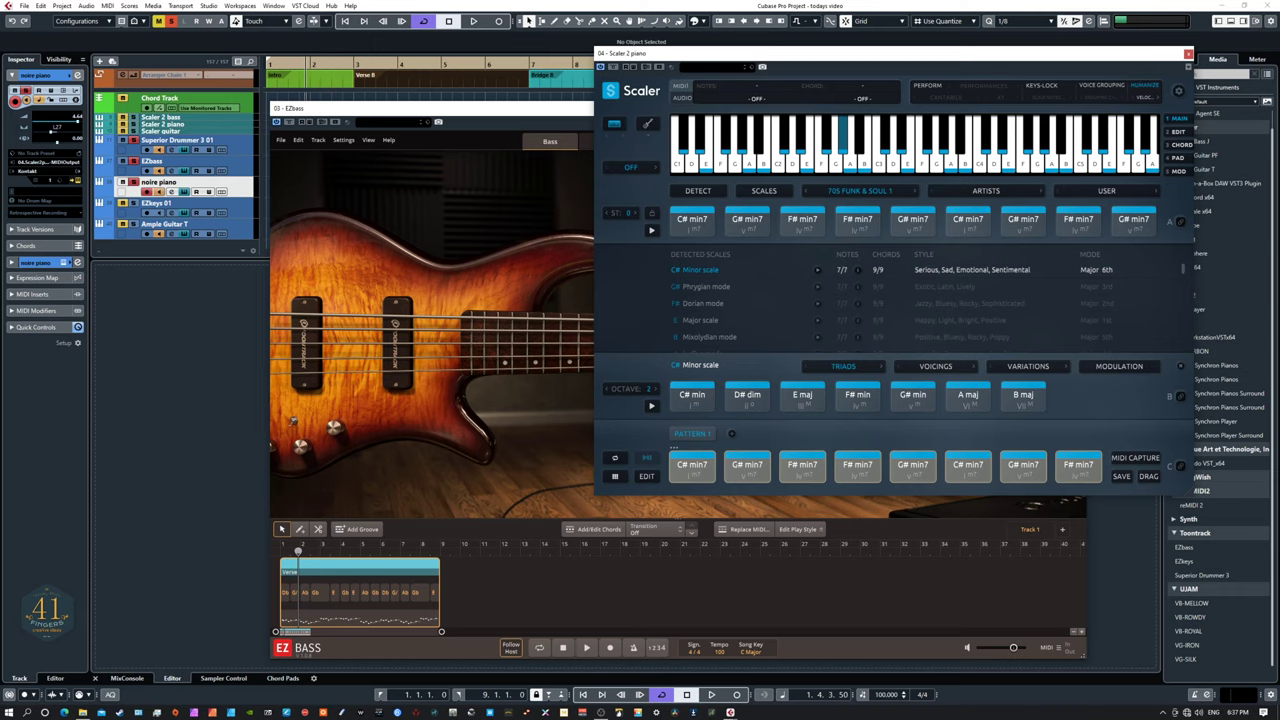
left_click_drag(0, 264, 403, 258)
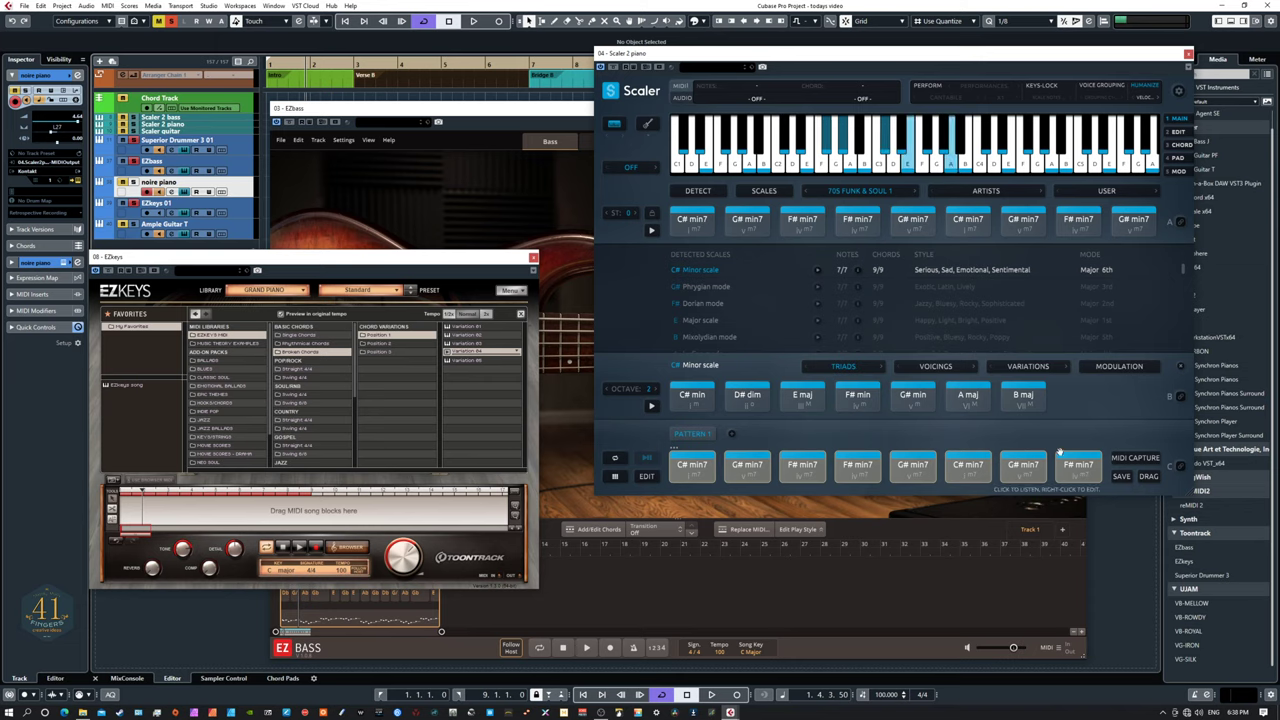
left_click_drag(703, 457, 123, 503)
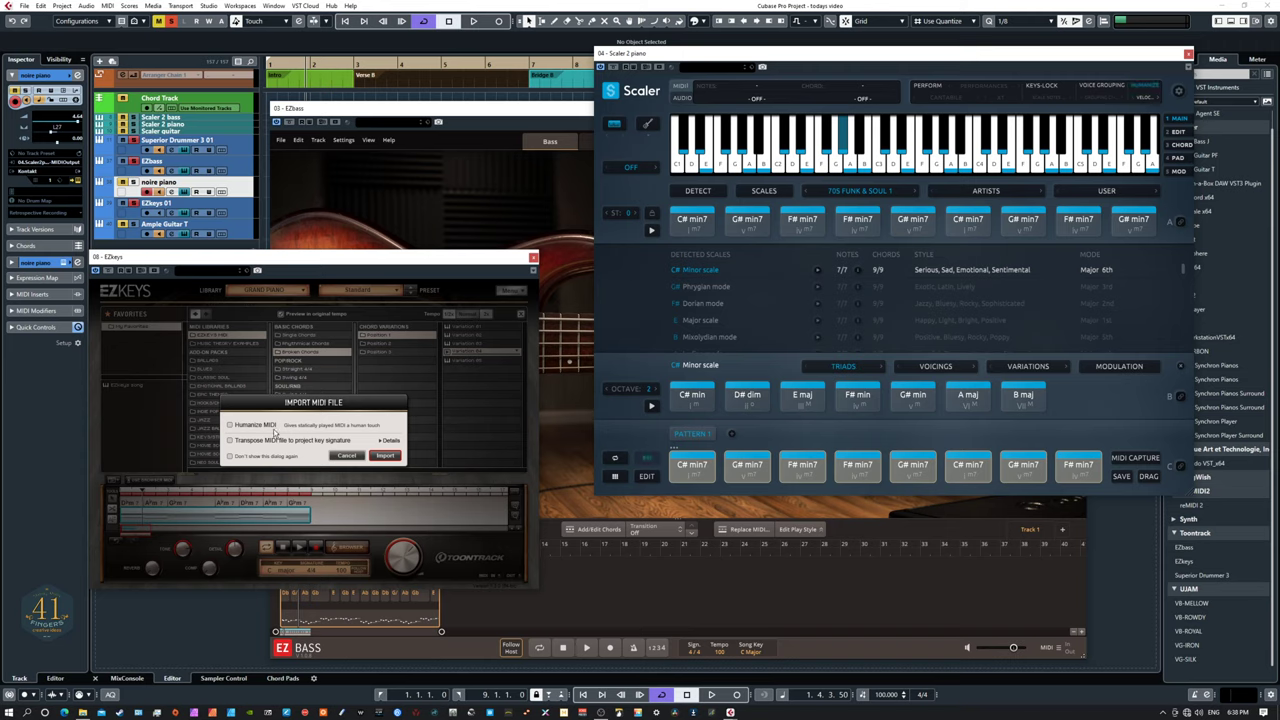
left_click(382, 458)
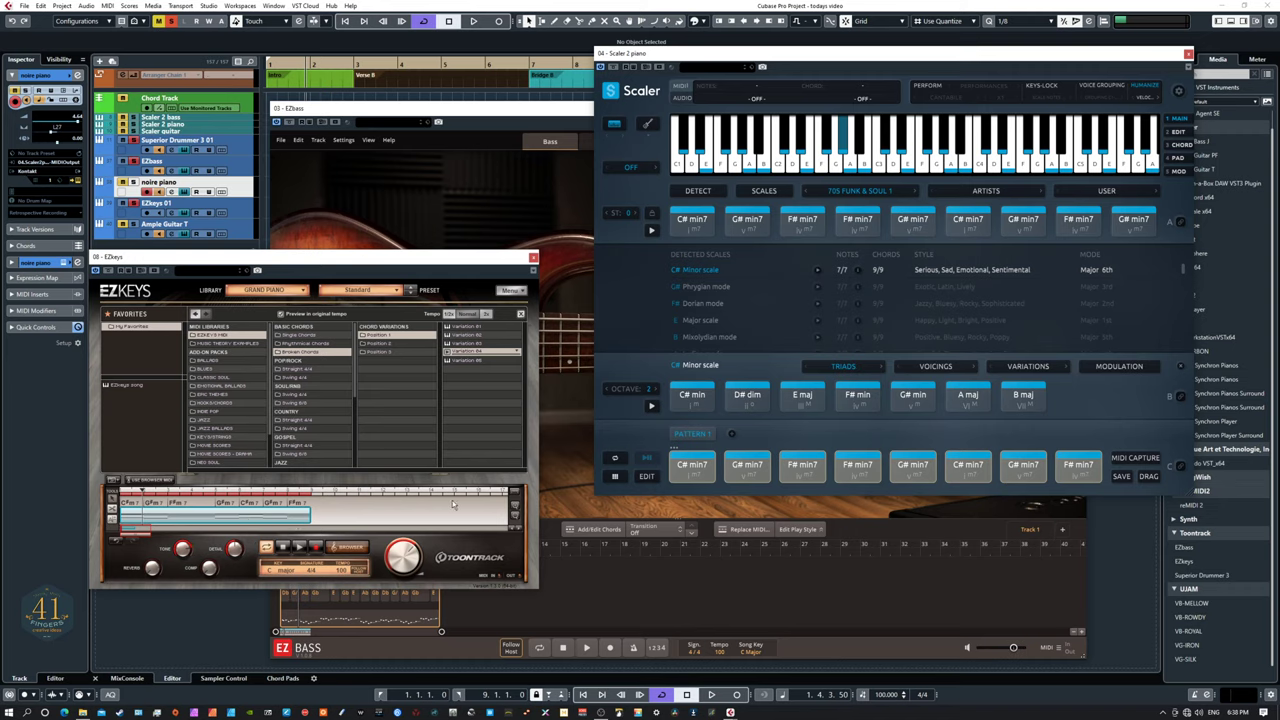
Listen to the project with the imported EZkeys chords, put the Scaler 2 piano window away and play again from the project start.
key("space")
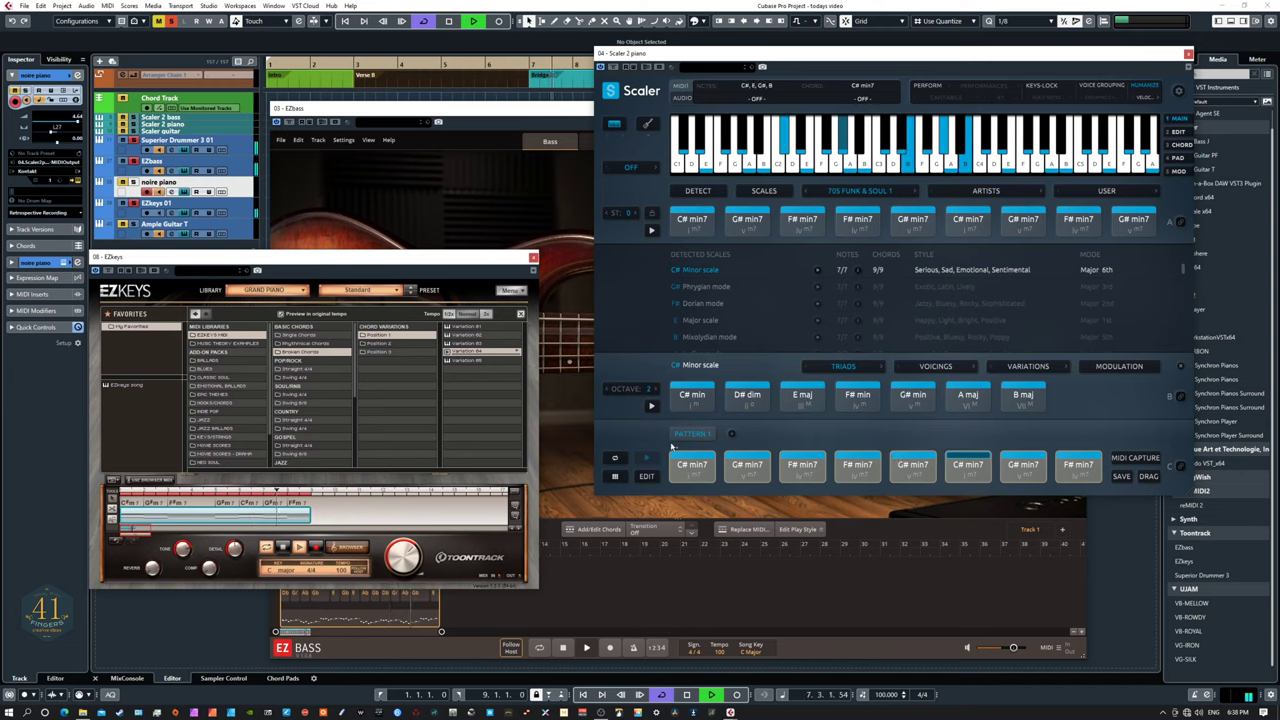
key("space")
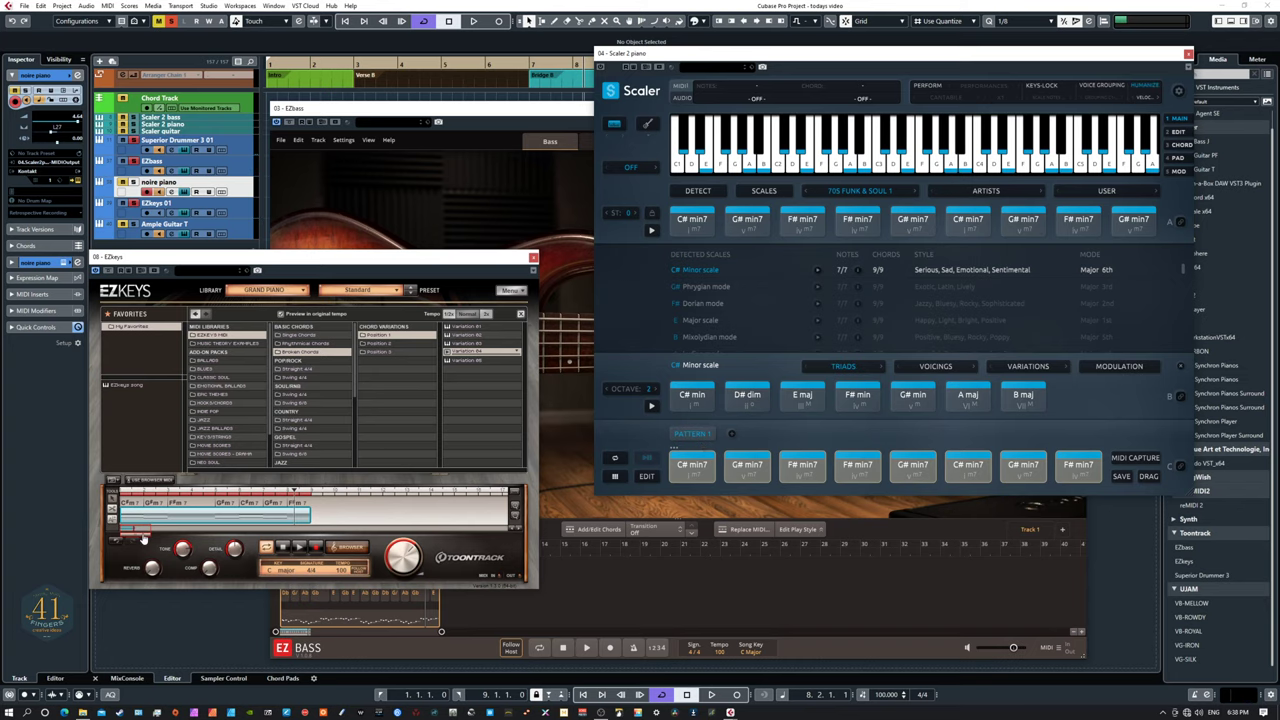
left_click_drag(737, 60, 0, 90)
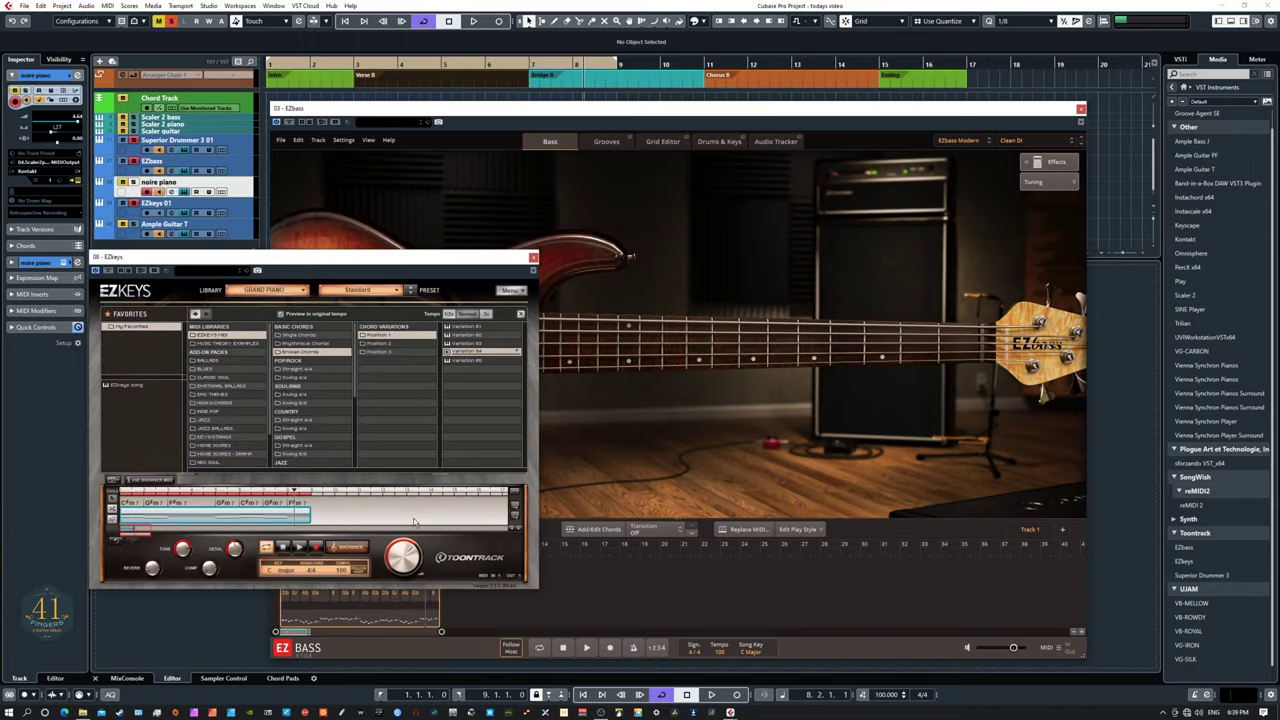
key("KP_Decimal")
left_click(283, 548)
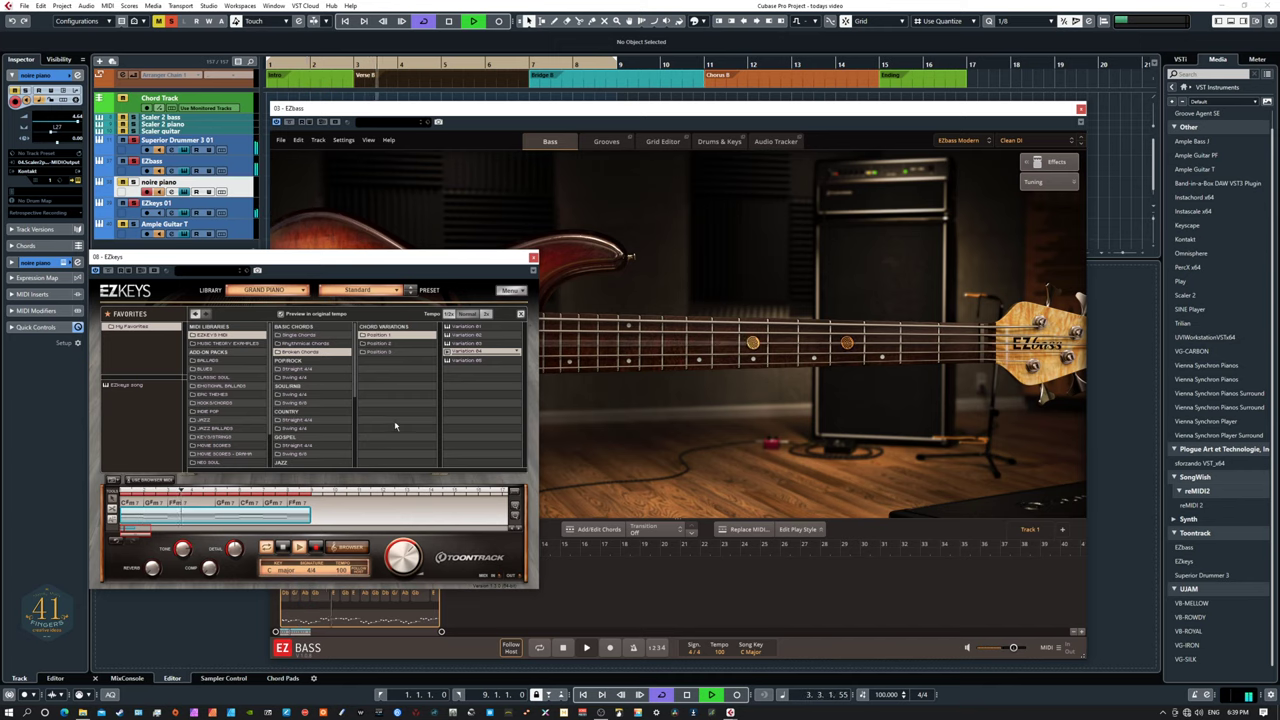
key("space")
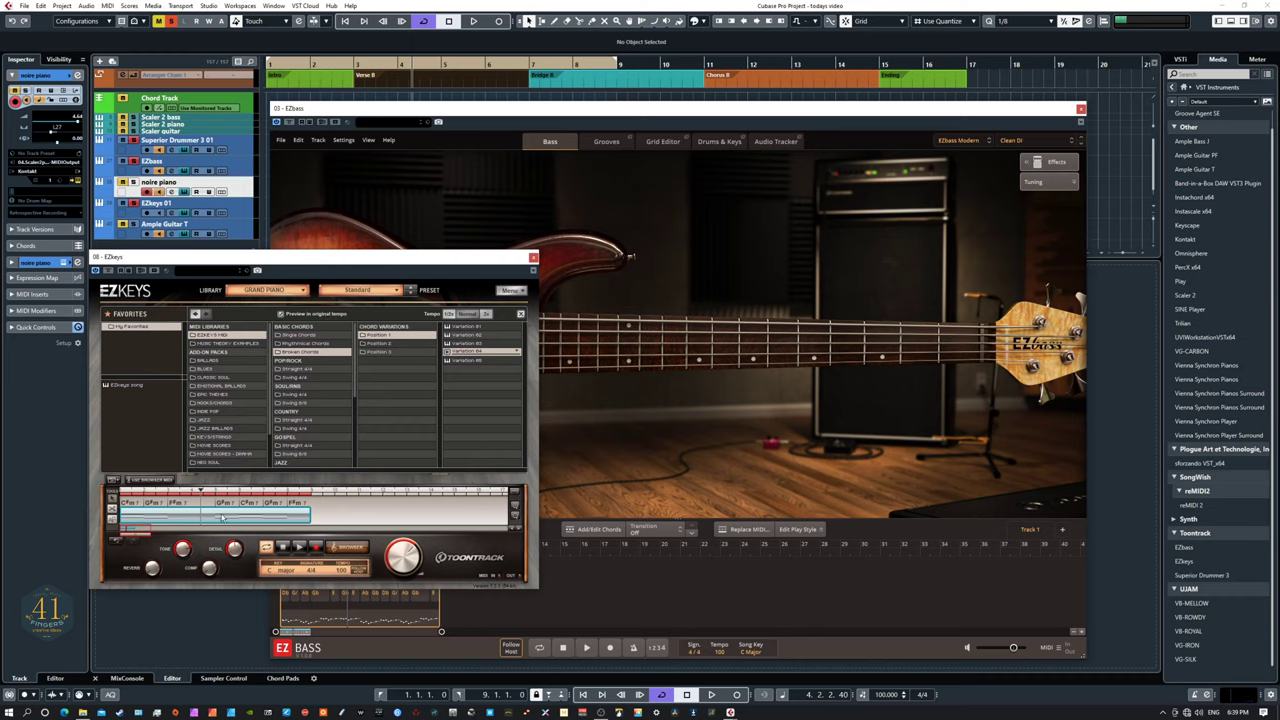
Inspect the chord wheel for the first F#m7 chord in the EZkeys song track, close it and play the project.
left_click(178, 504)
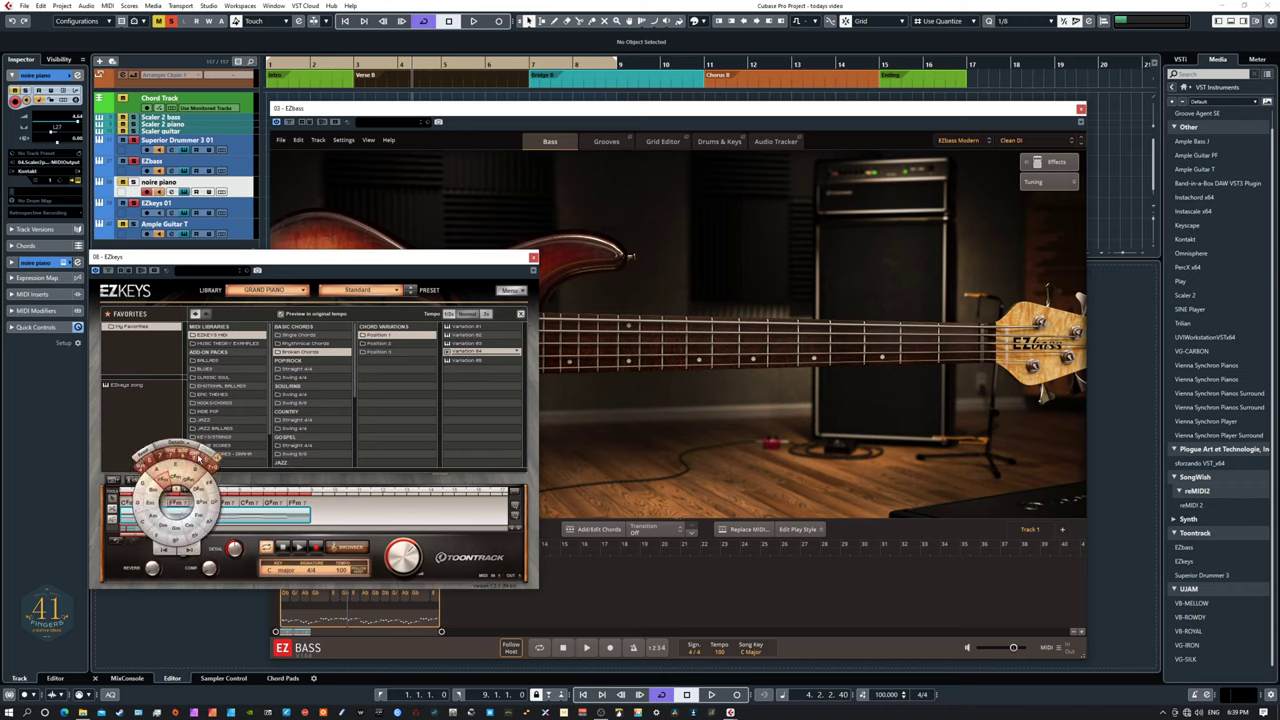
left_click(345, 513)
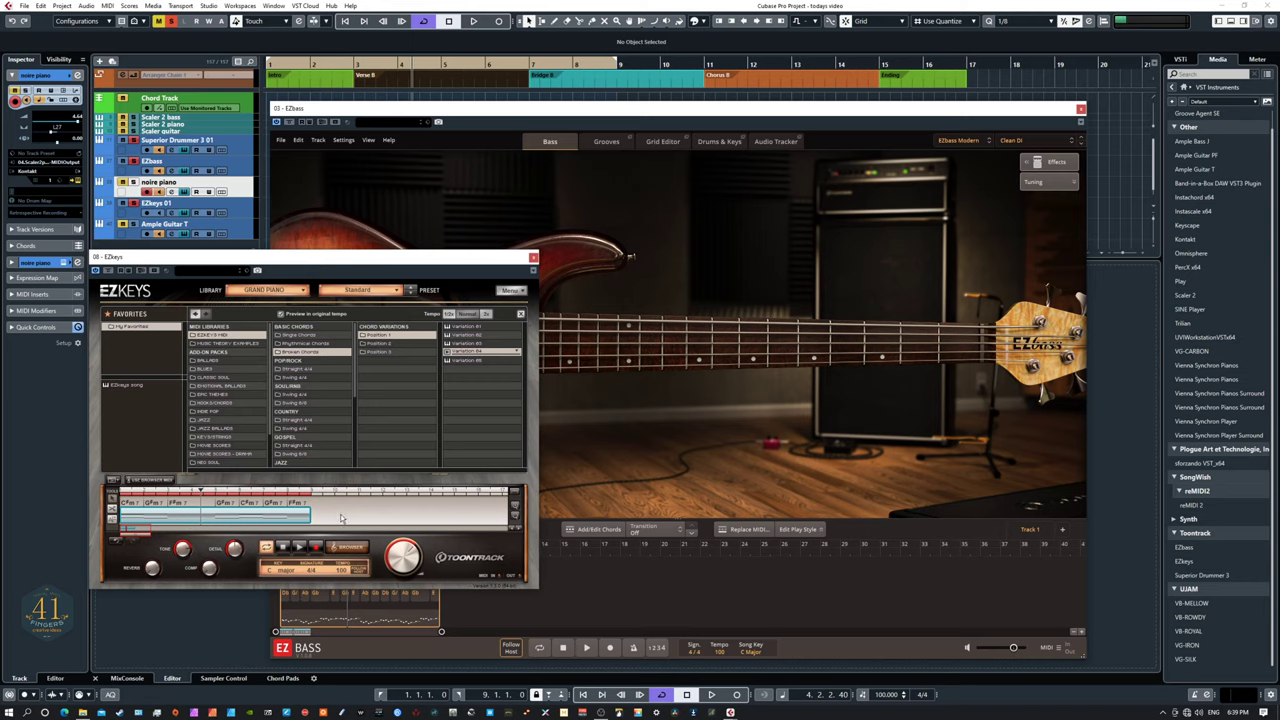
key("space")
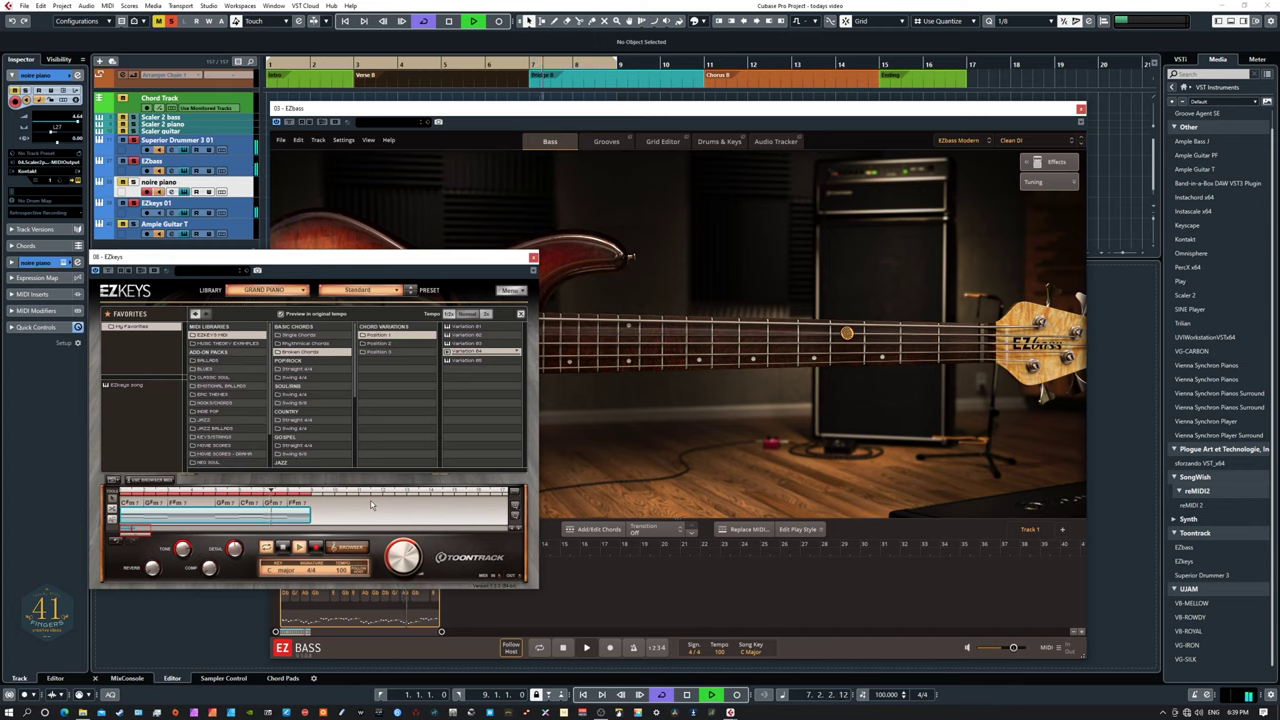
key("space")
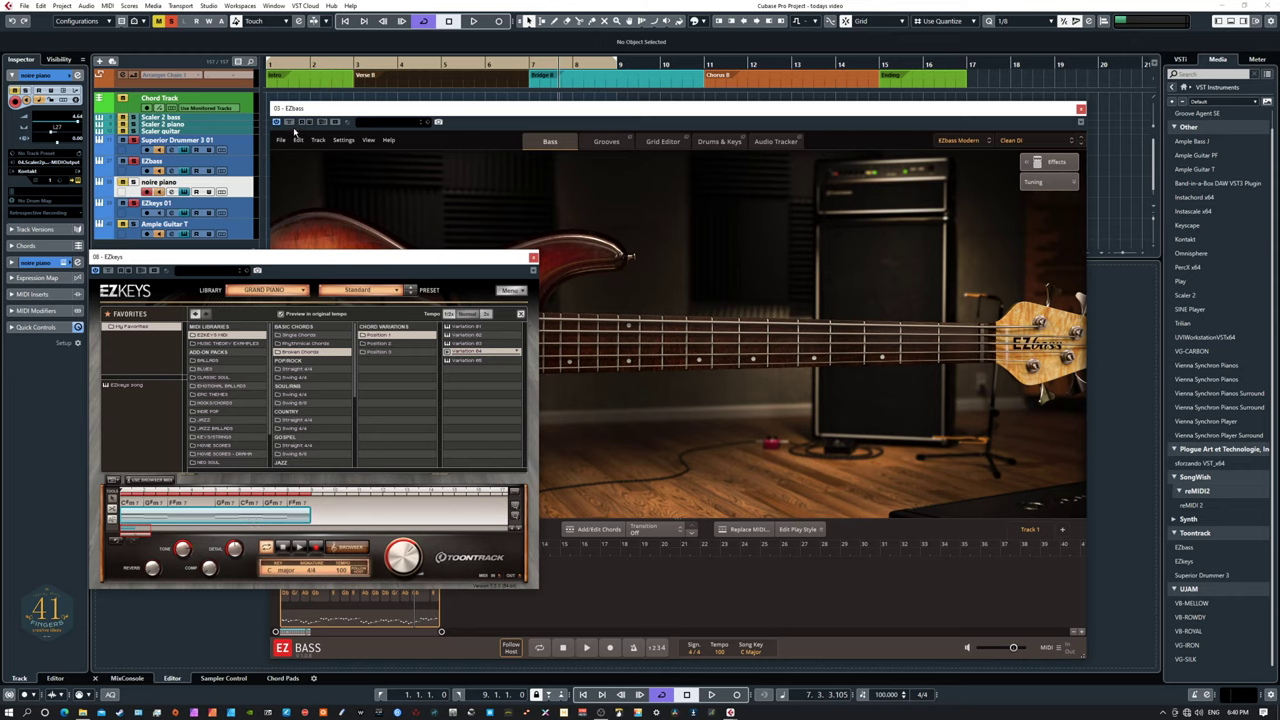
Uncover the EZkeys window and audition its Broken Chords: Variations 03 and 01 of Position 1, and Variations 04 and 05 of Position 2.
left_click_drag(325, 118, 503, 168)
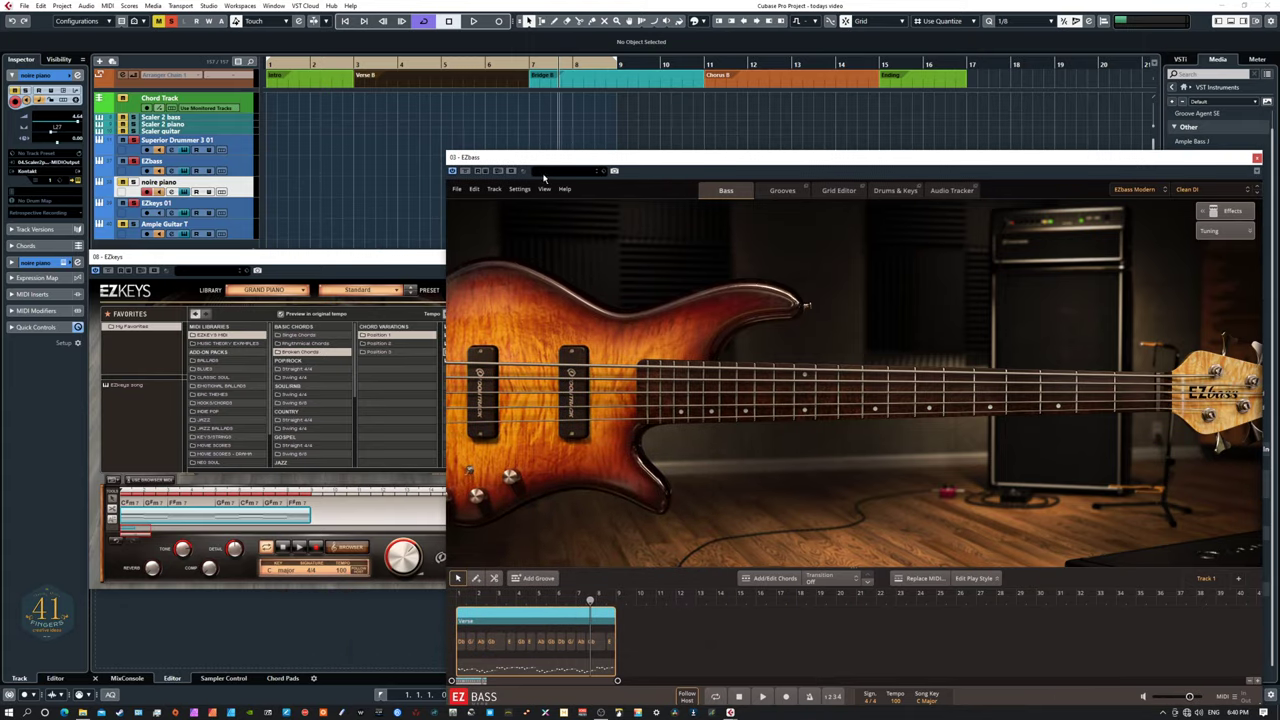
left_click(384, 256)
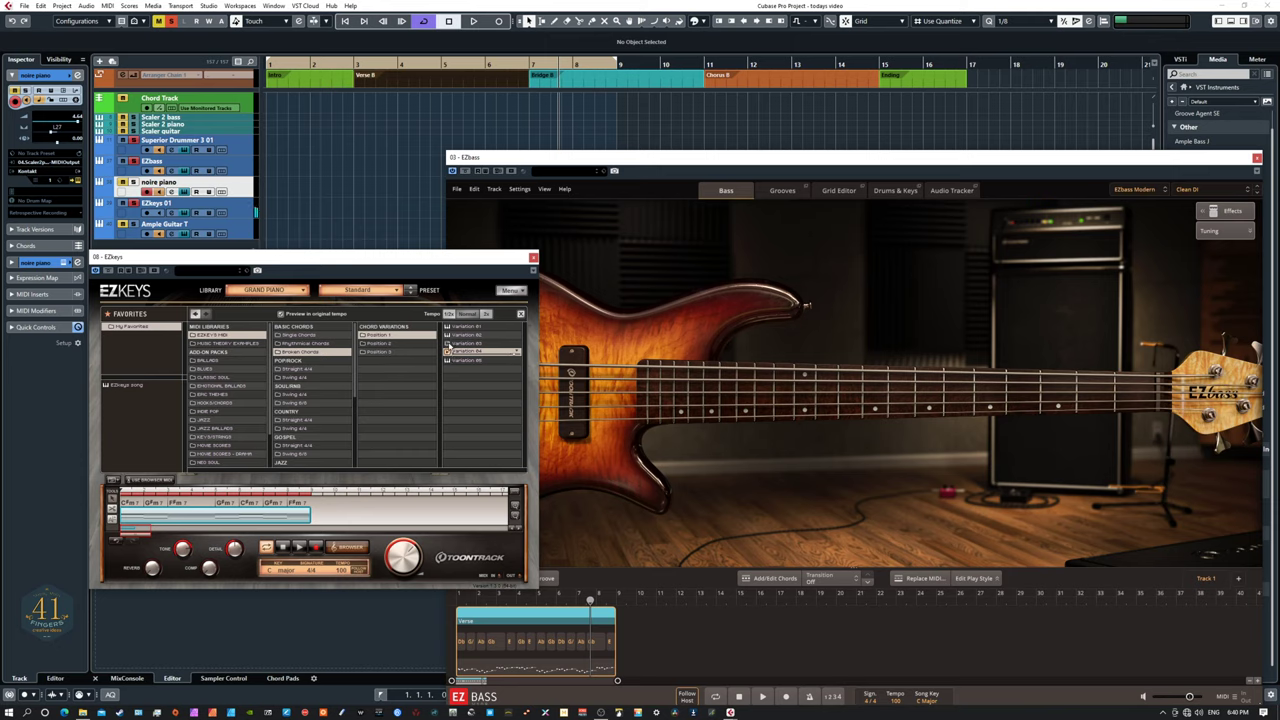
left_click(449, 344)
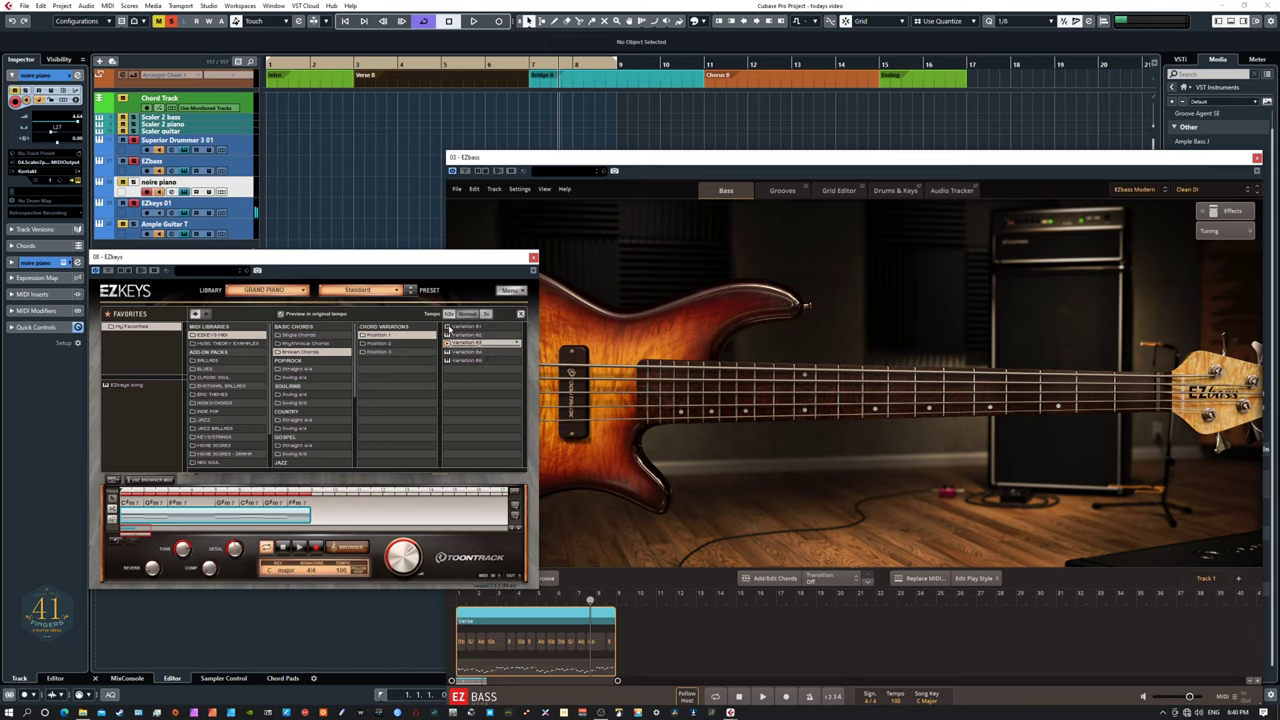
left_click(448, 327)
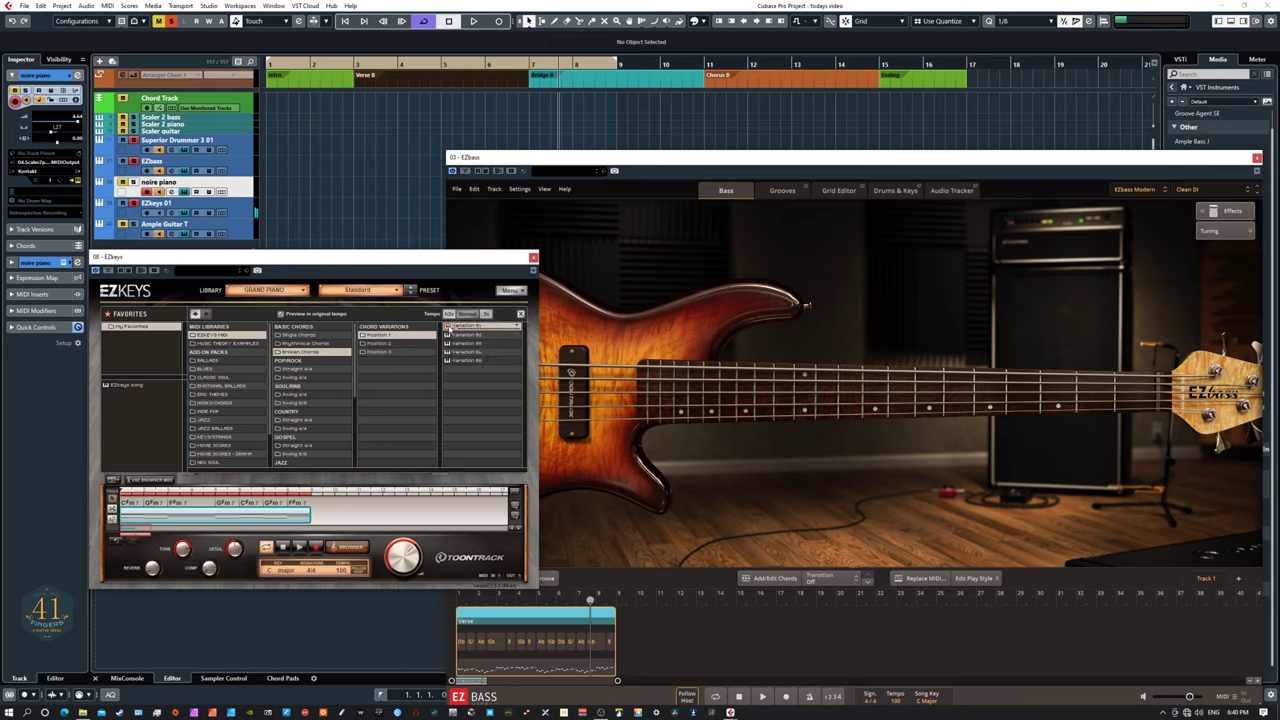
left_click(407, 346)
left_click(447, 354)
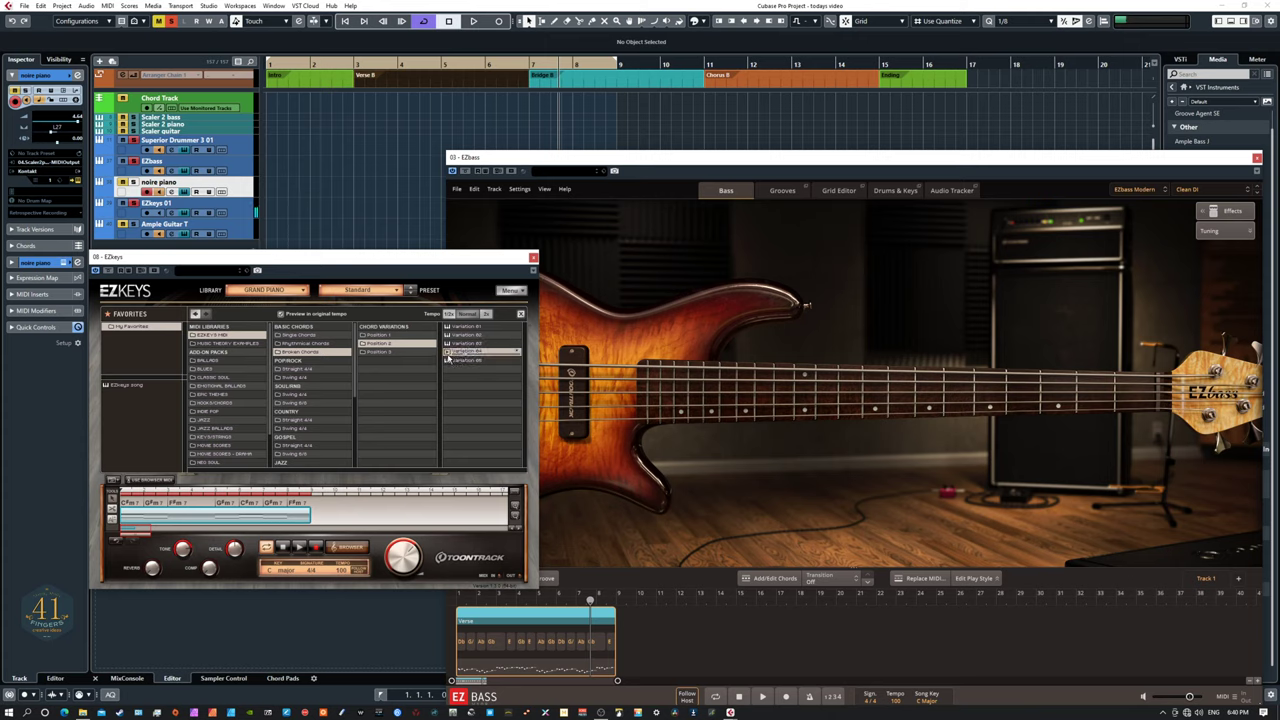
left_click(448, 361)
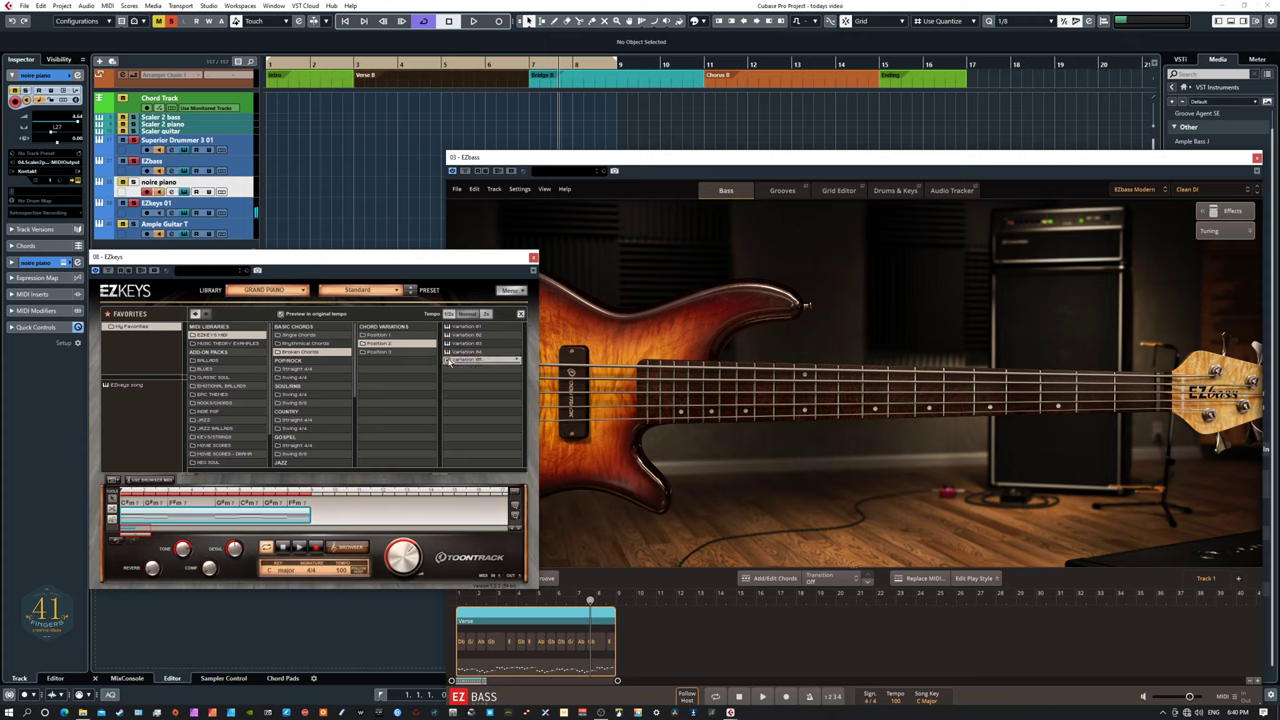
Select Variation 04 of Broken Chords Position 1, apply it to the EZkeys block with Use Browser MIDI and play the project.
left_click(403, 336)
left_click(457, 352)
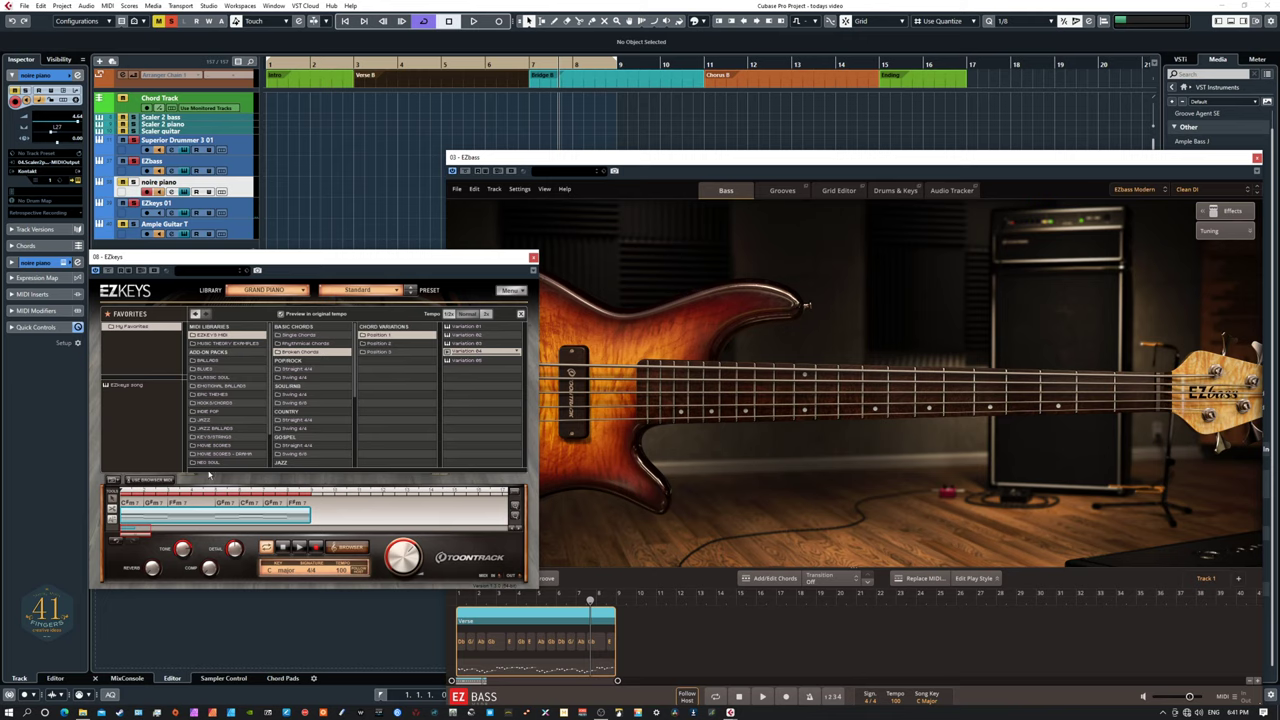
left_click(155, 481)
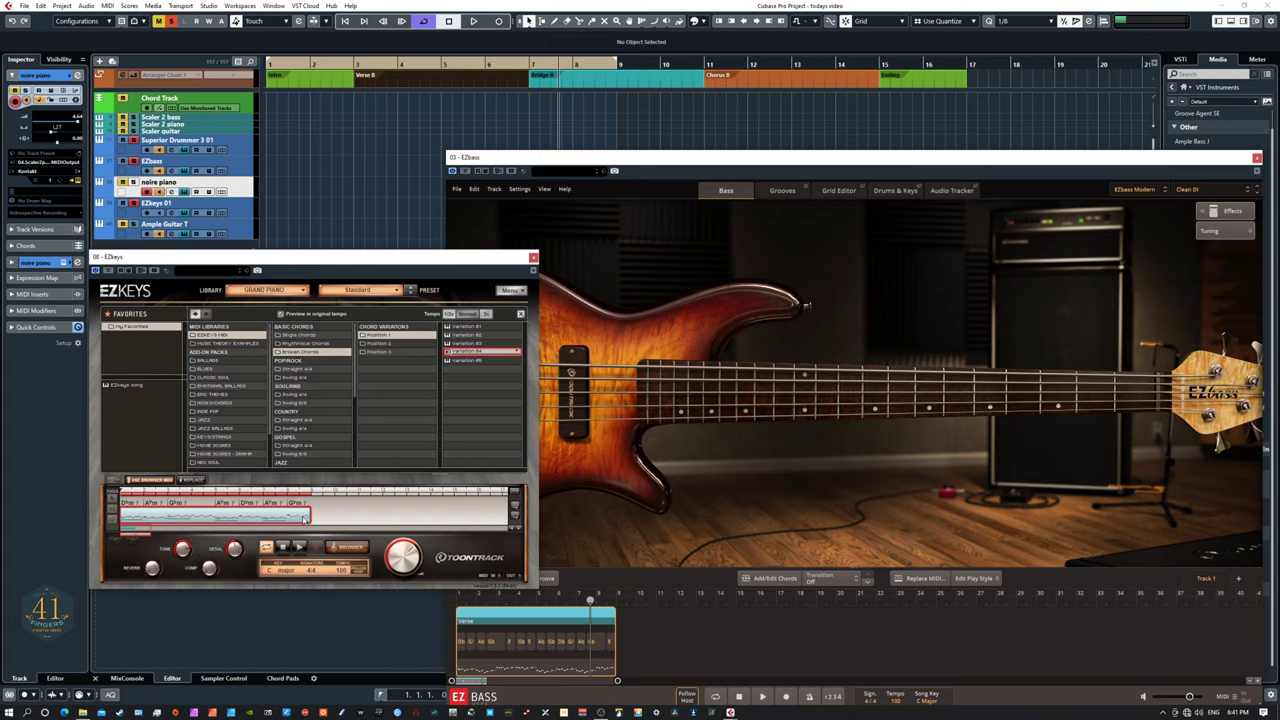
key("space")
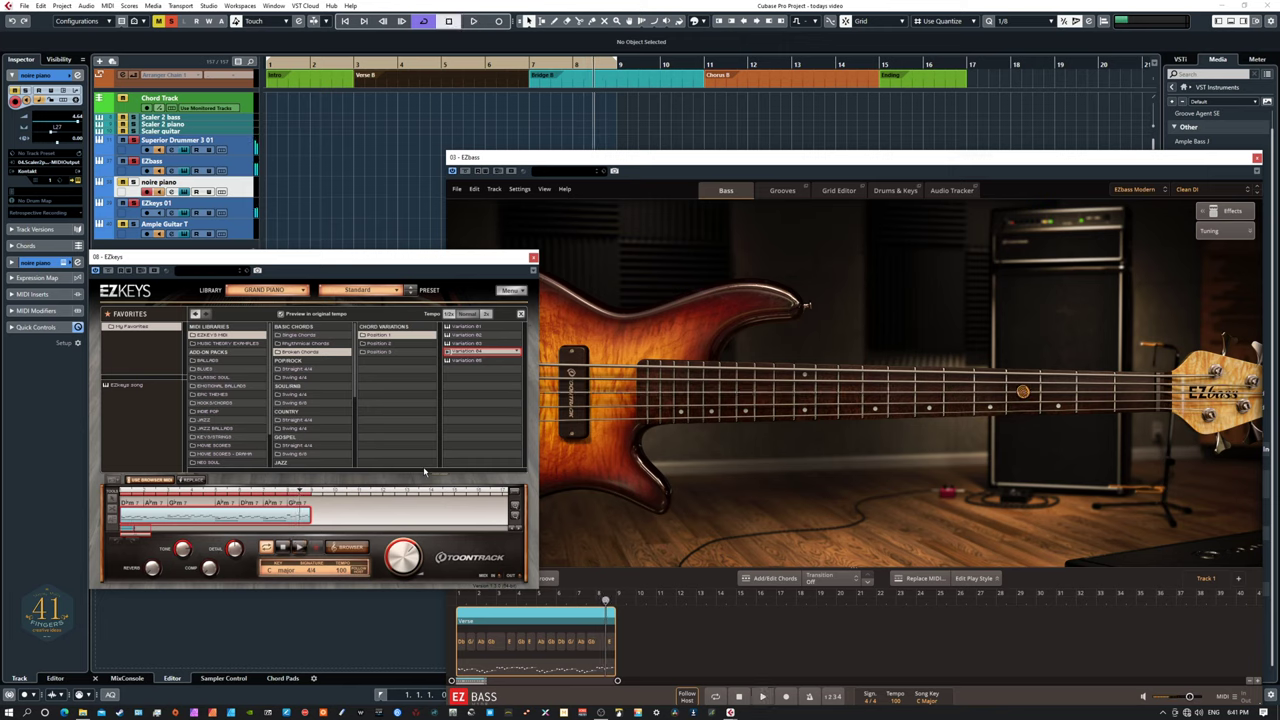
Play the project and audition Broken Chords in EZkeys: Variation 02 of Position 1, Variations 05 and 03 of Position 2, and Variation 01 of Position 3.
key("space")
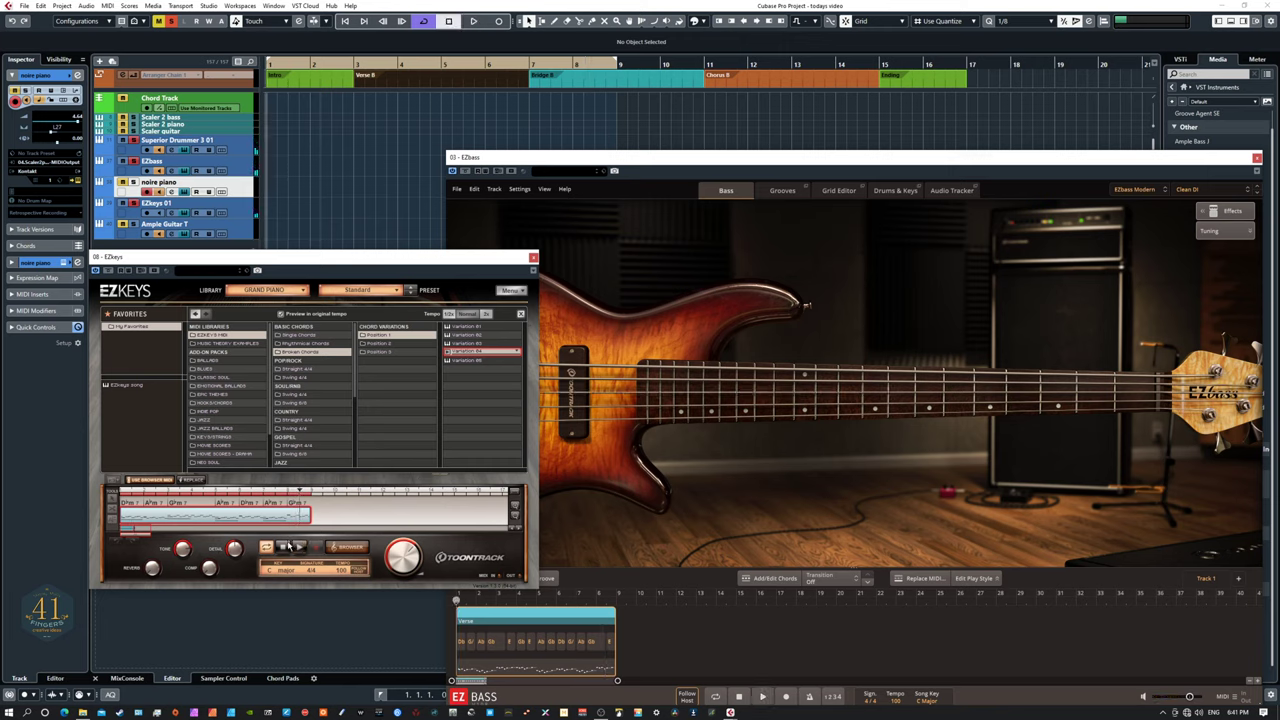
key("space")
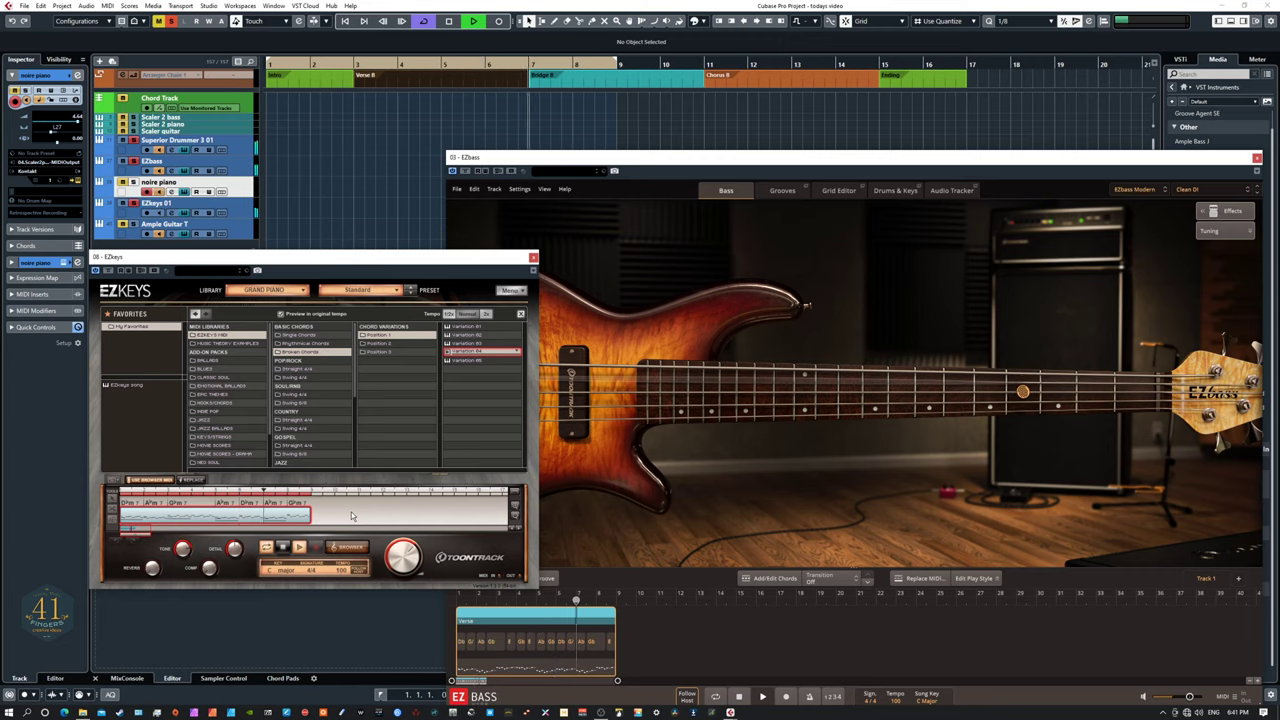
left_click(461, 336)
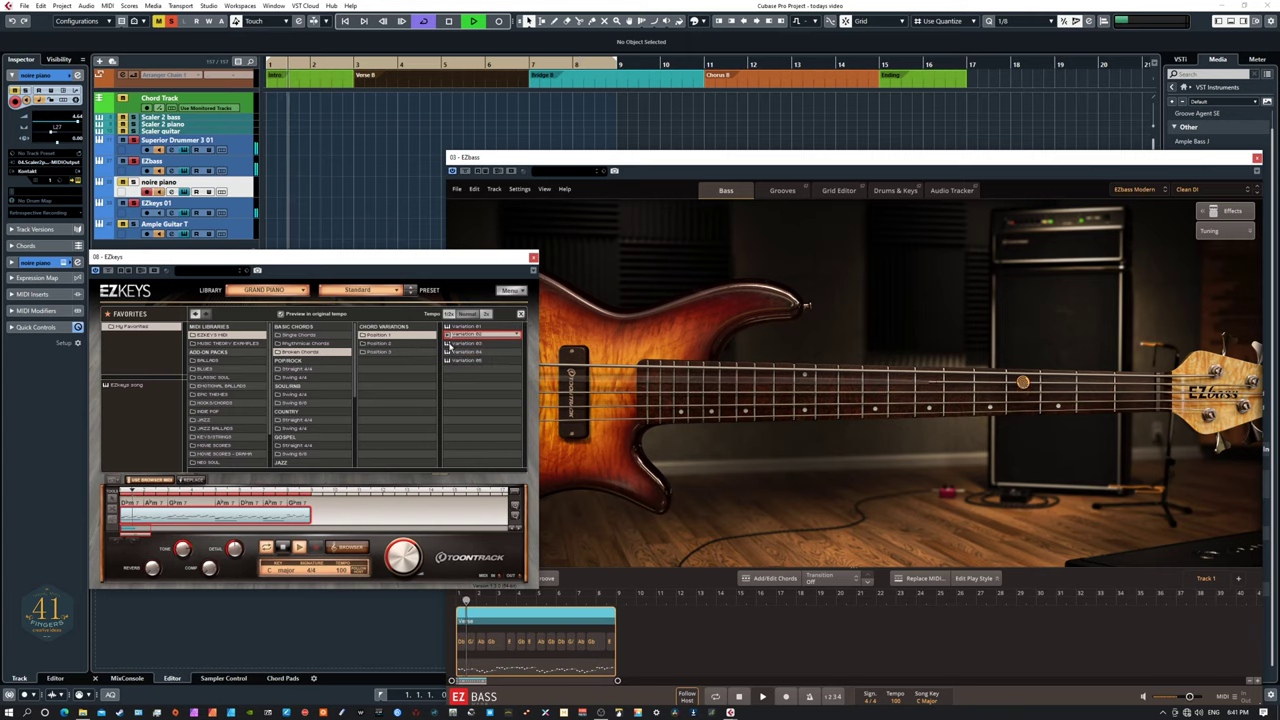
left_click(465, 358)
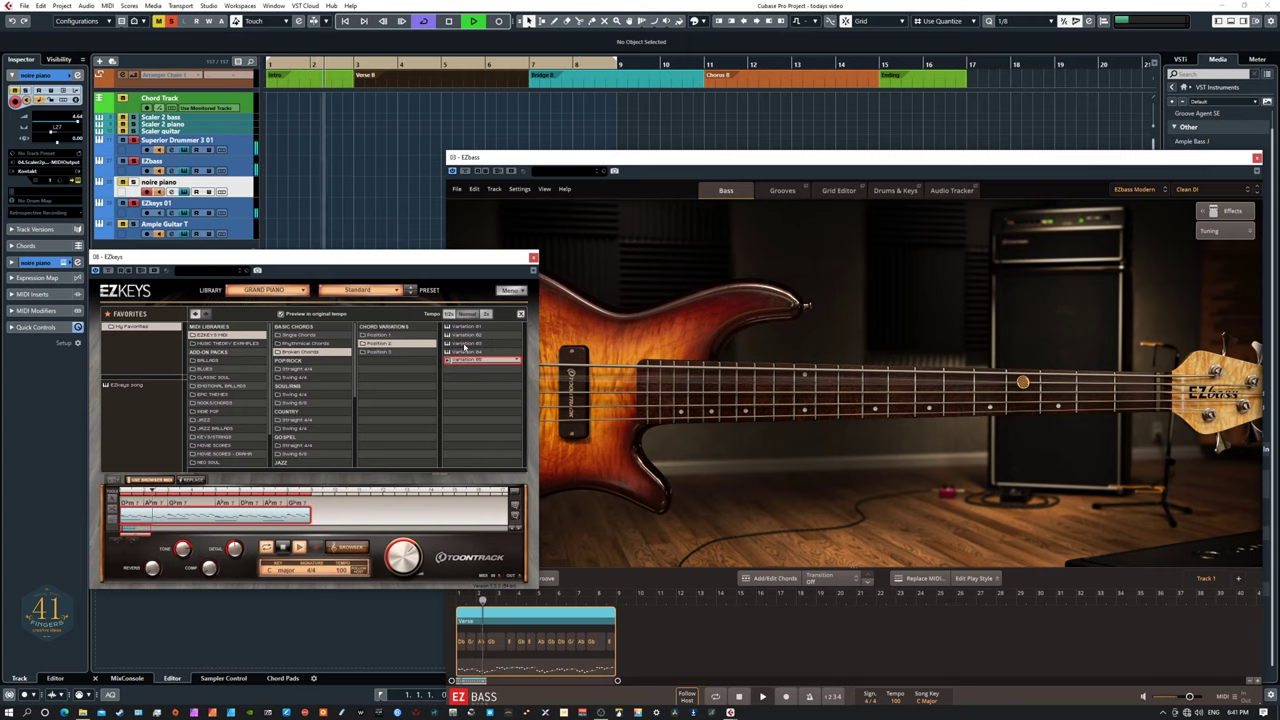
left_click(465, 343)
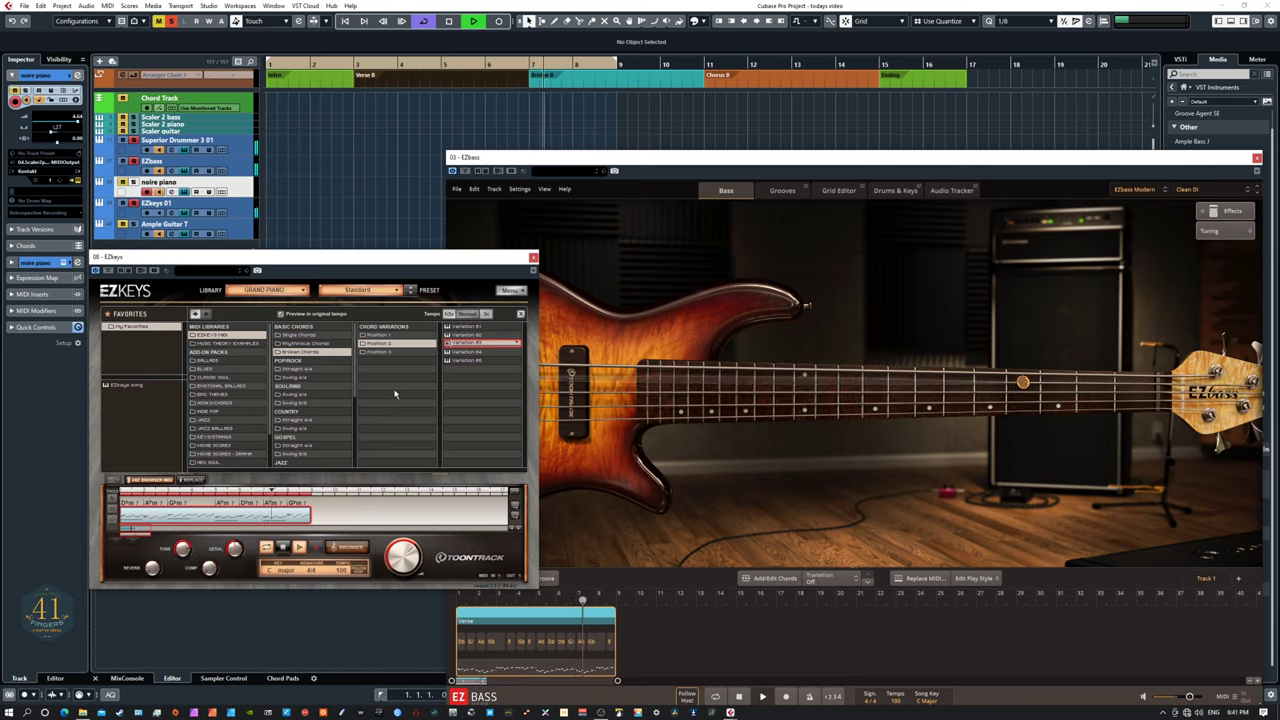
left_click(463, 328)
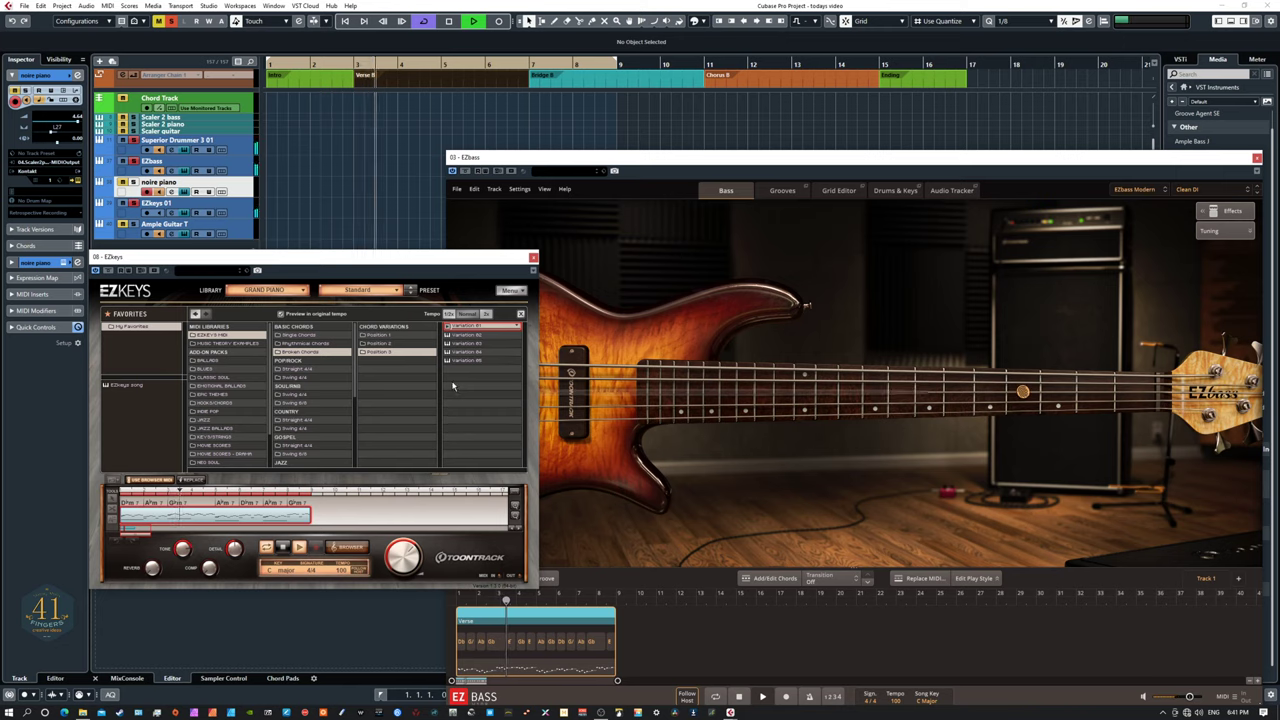
key("space")
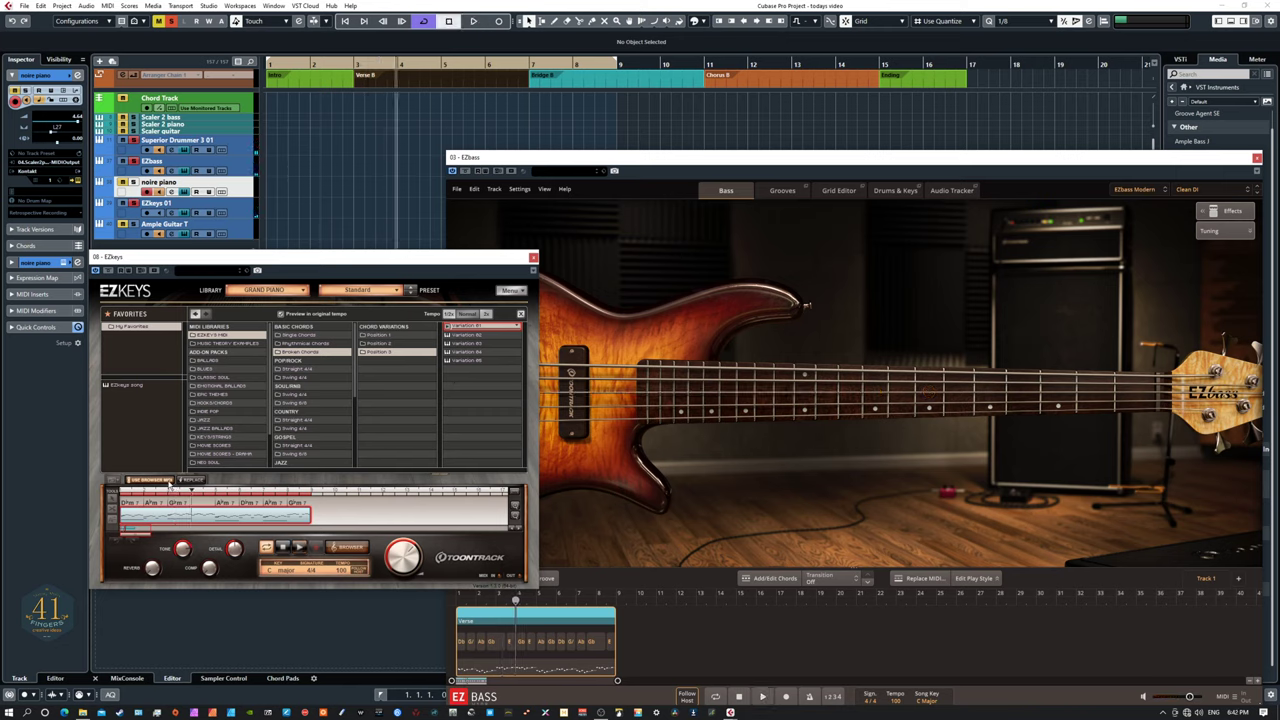
Replace the EZkeys block's MIDI with Variation 01 of Broken Chords Position 3, adjust the block's octave in its Properties and play the project.
left_click(195, 483)
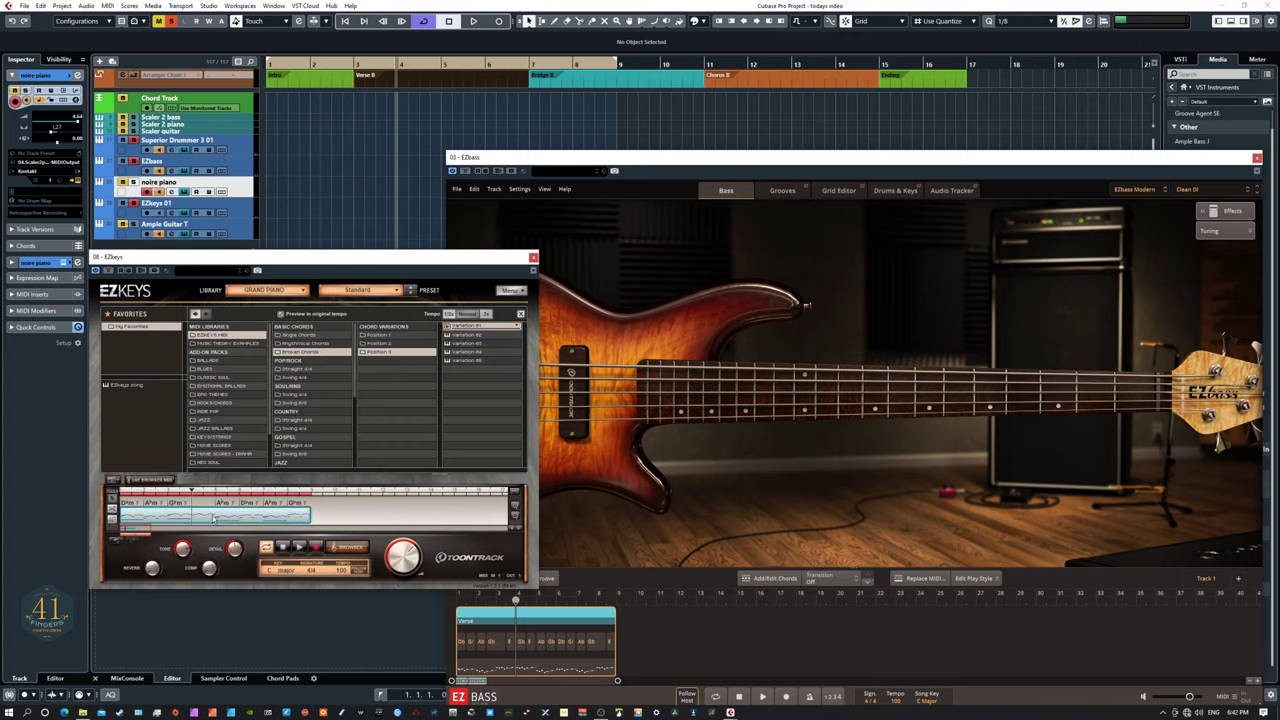
double_click(213, 518)
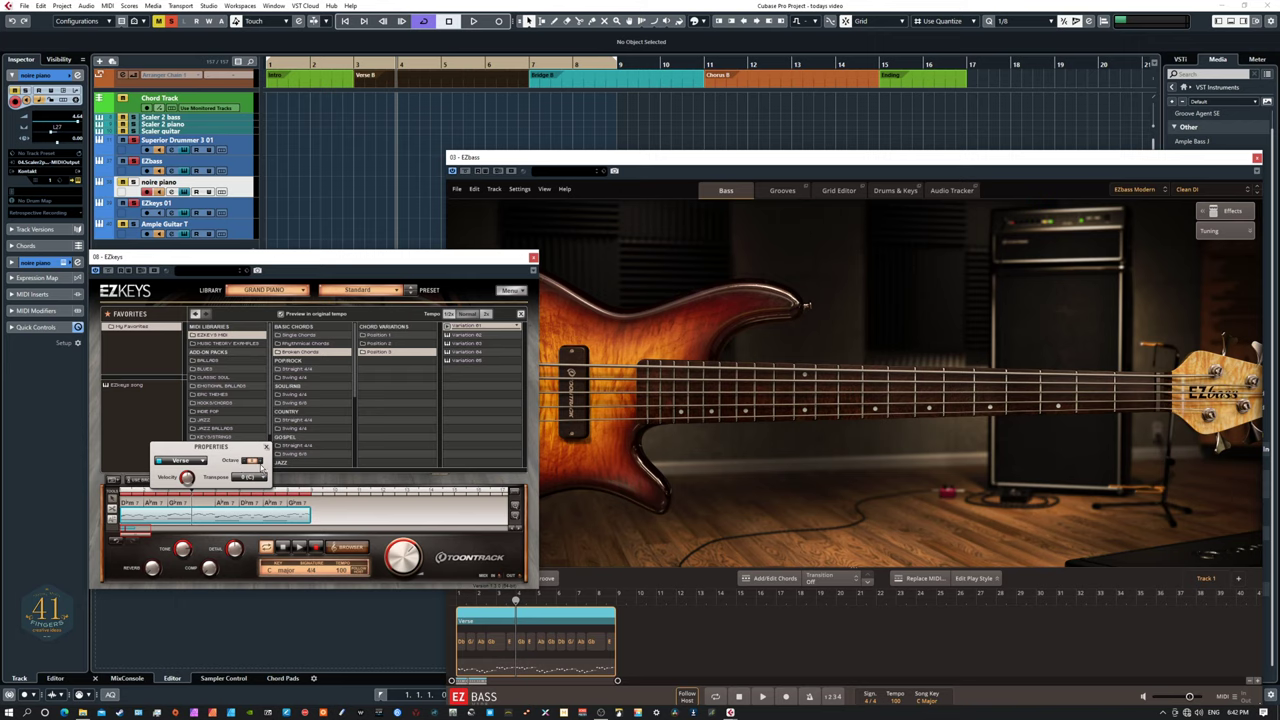
left_click(261, 463)
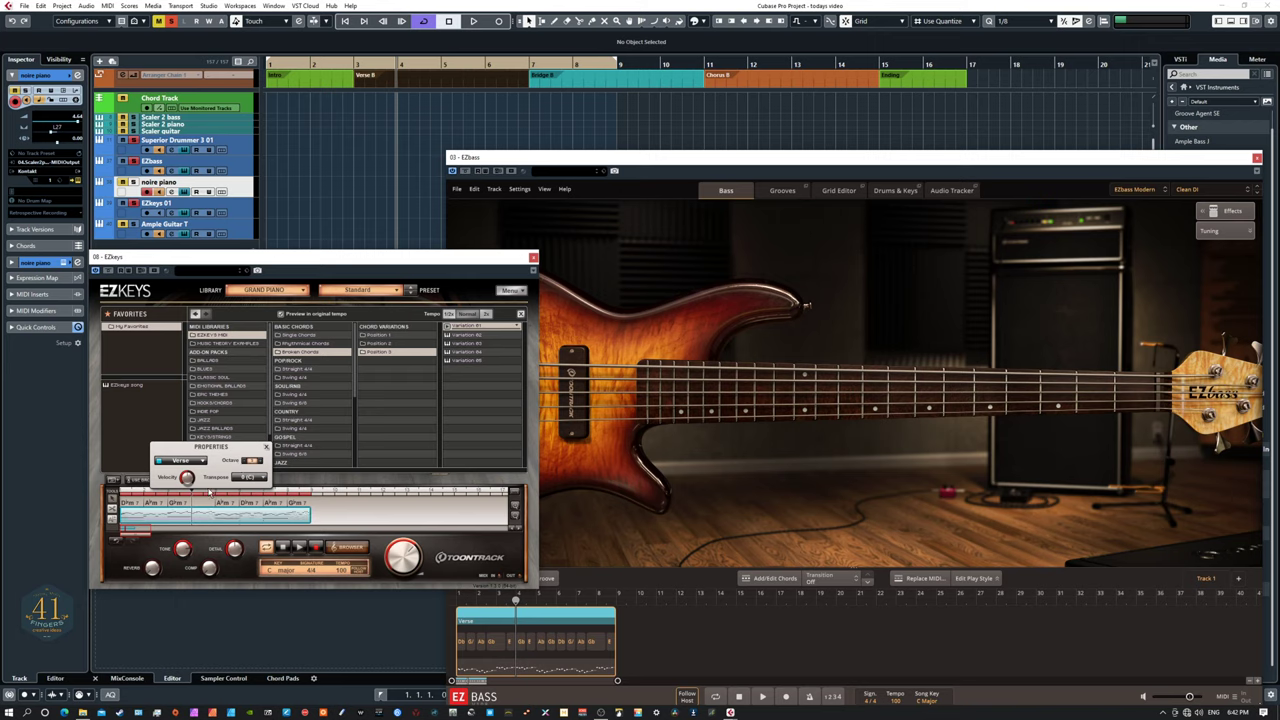
key("space")
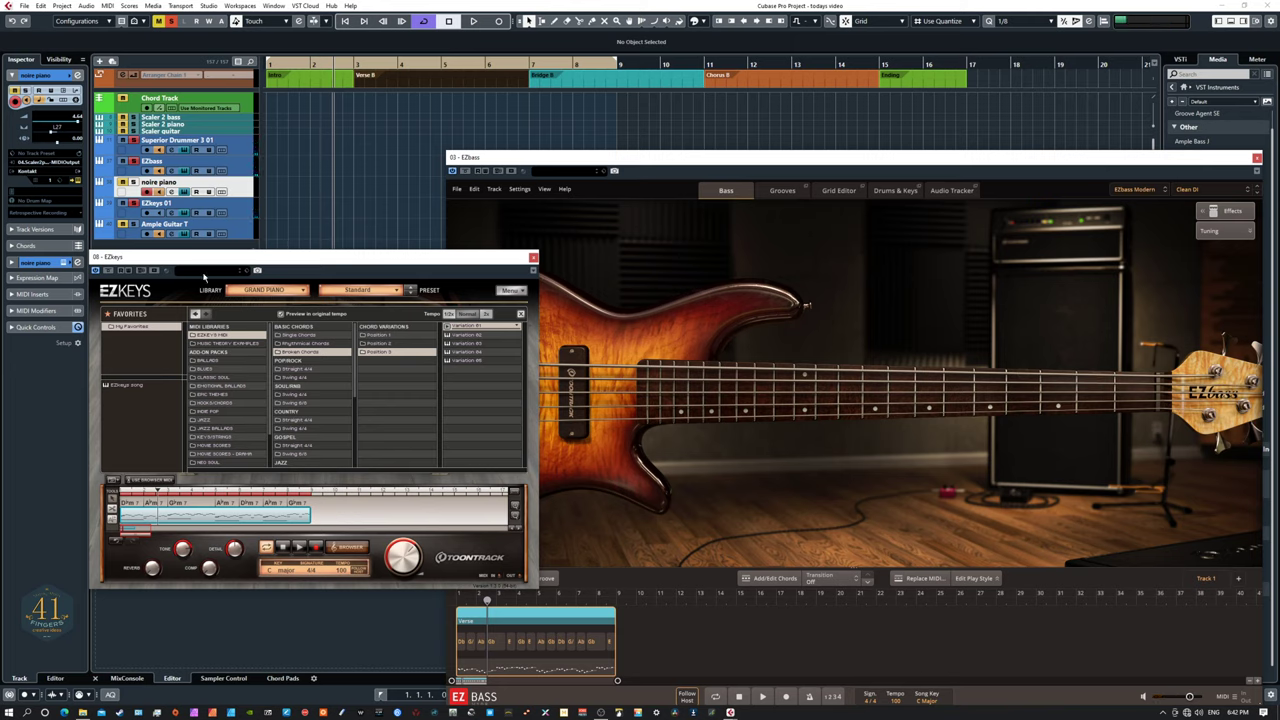
Uncover the arrangement, place the EZkeys song block on the EZkeys 01 track at bar 1 and move the resulting part to bar 3.
left_click_drag(209, 254, 219, 313)
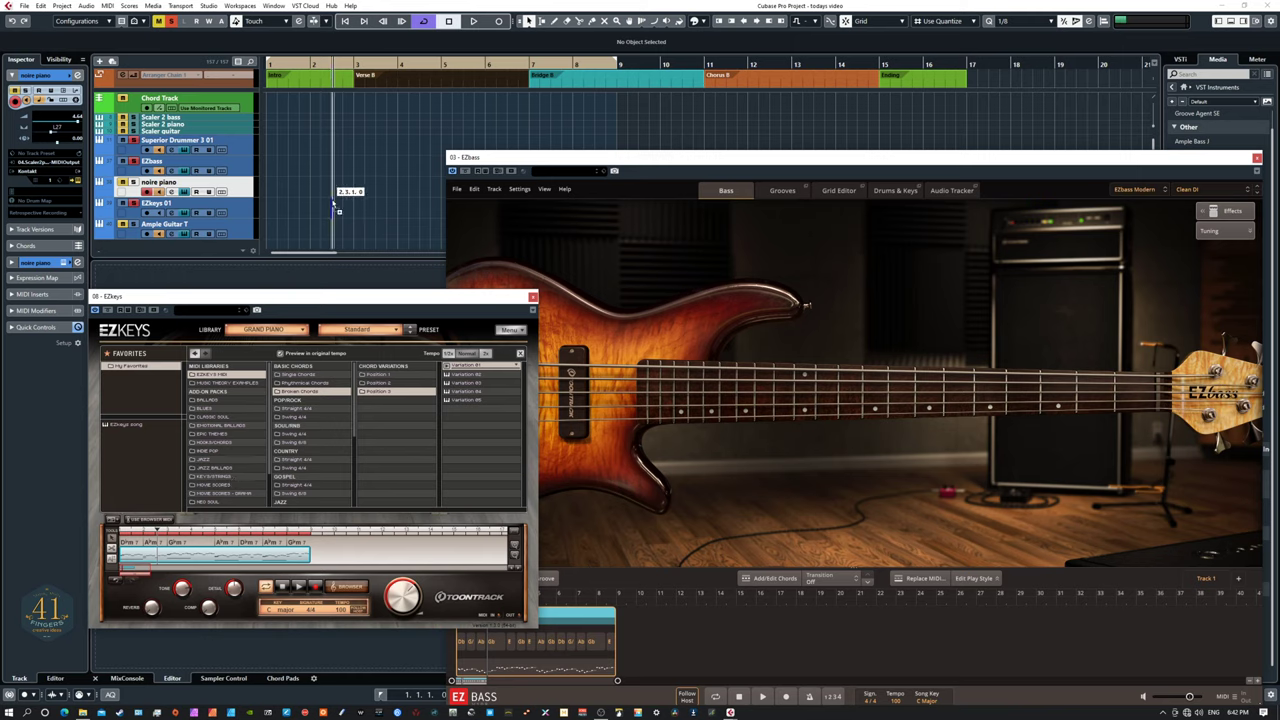
left_click_drag(285, 203, 285, 203)
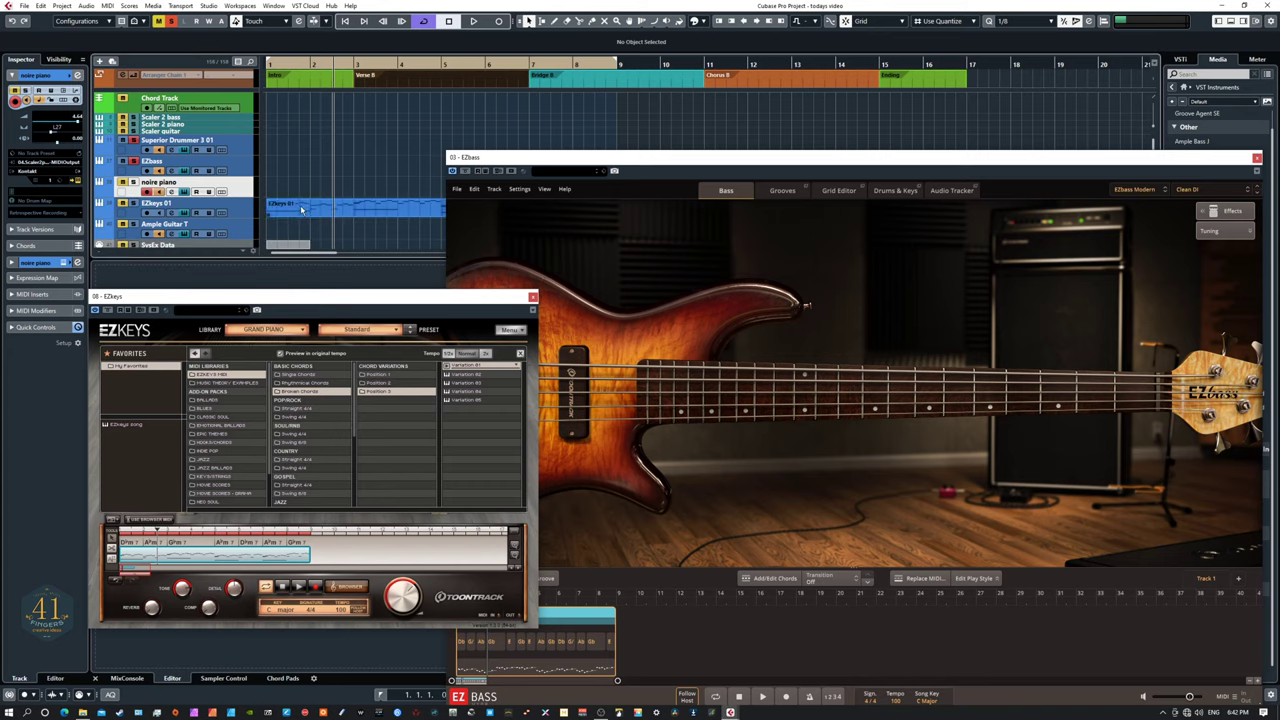
left_click_drag(547, 163, 613, 304)
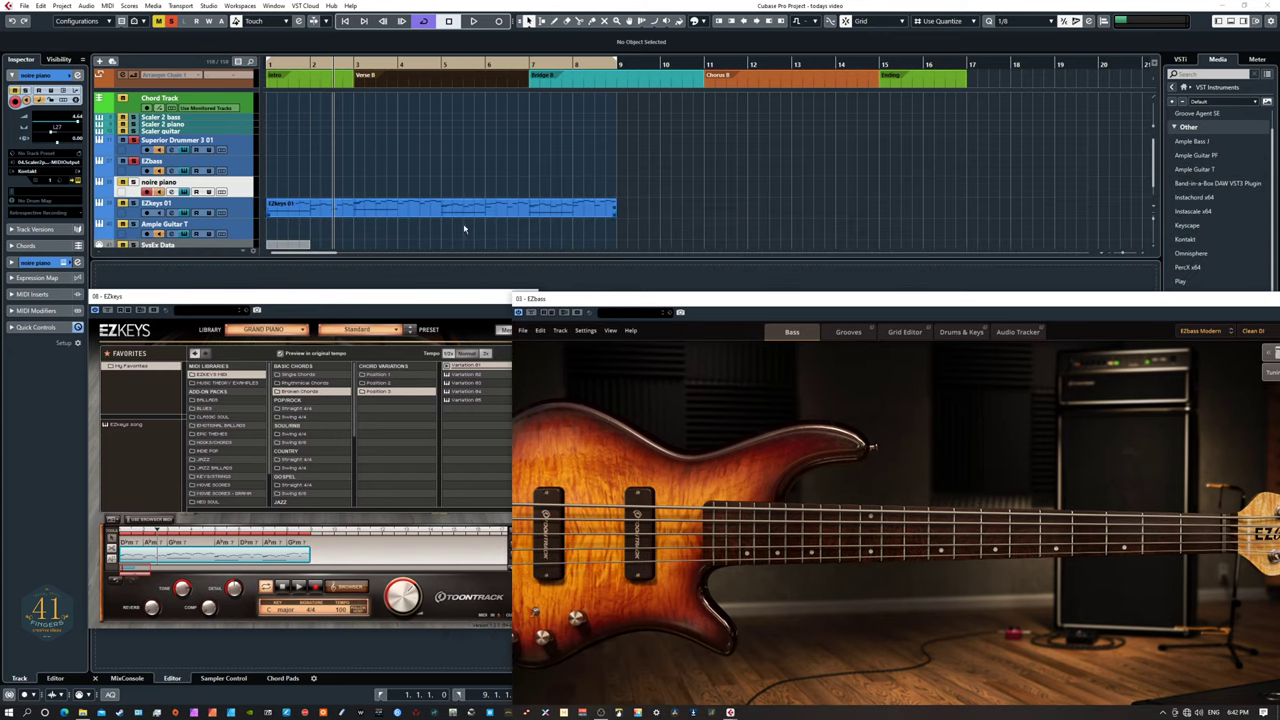
left_click(412, 212)
left_click_drag(410, 212, 498, 205)
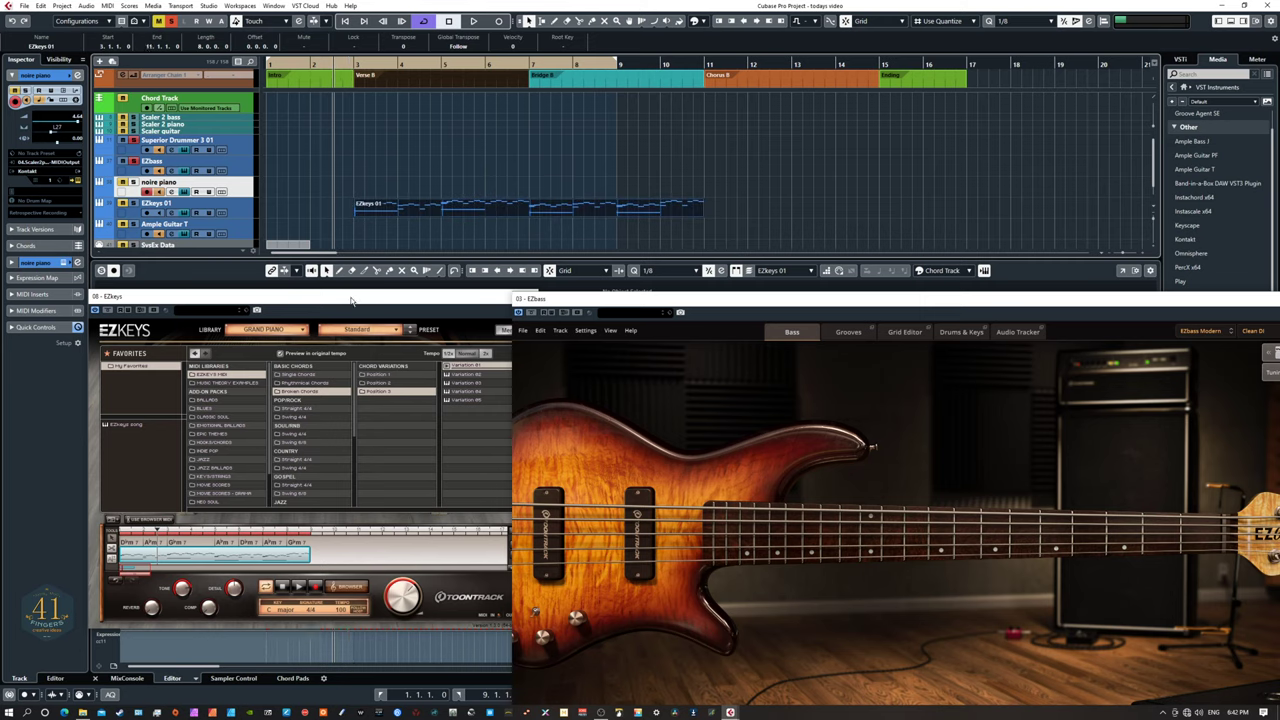
Shift the EZkeys window aside and browse its Pop/Rock Straight 4/4 variations for the Ballad 66 BPM Intro.
left_click_drag(351, 300, 294, 301)
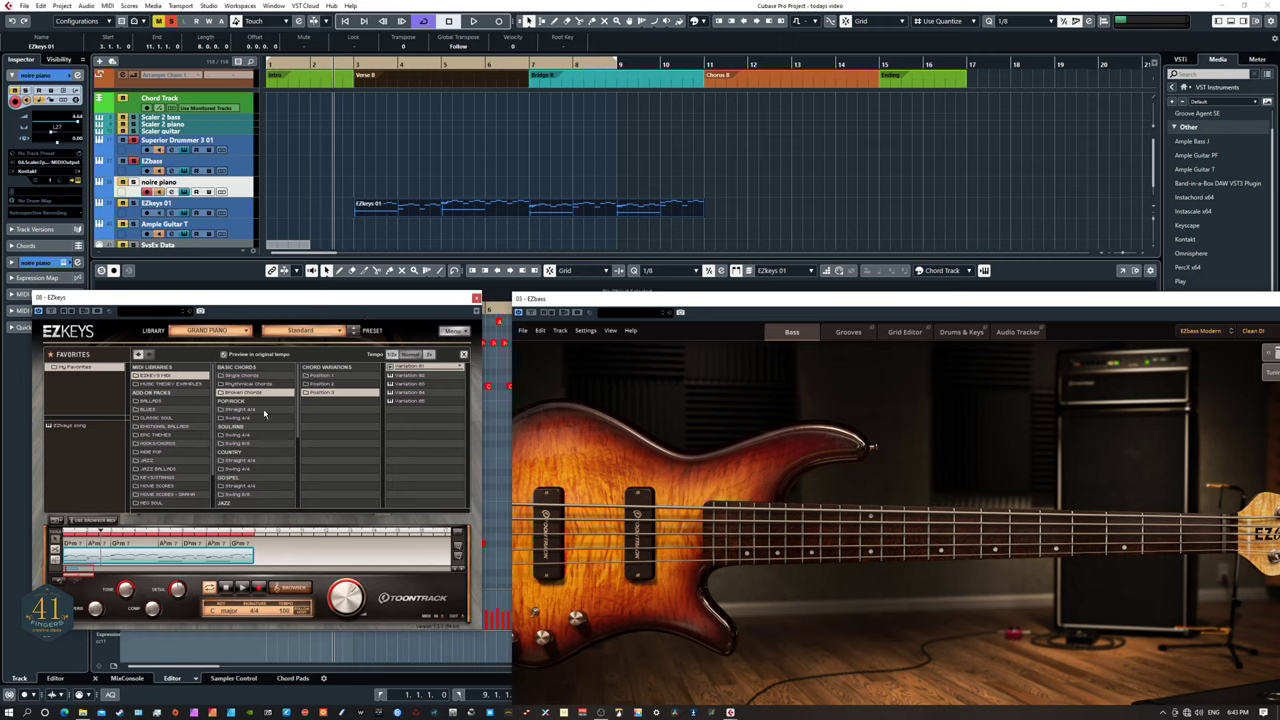
left_click(265, 411)
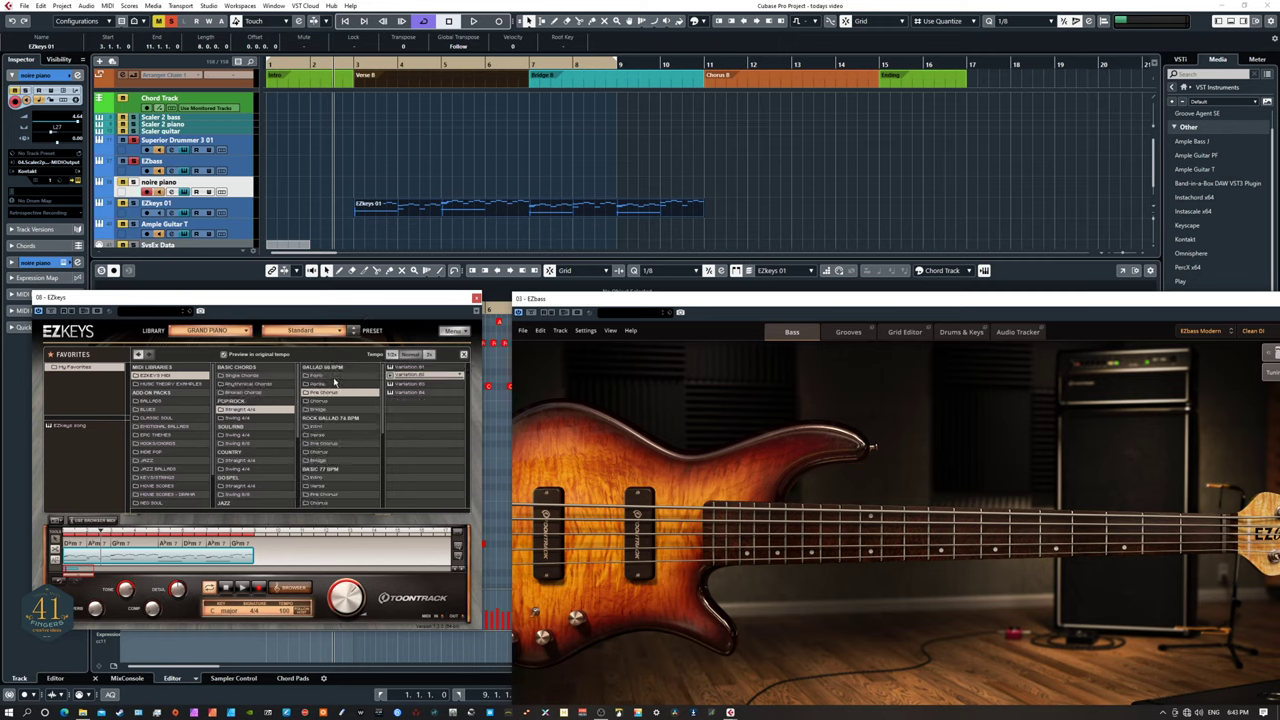
left_click(331, 377)
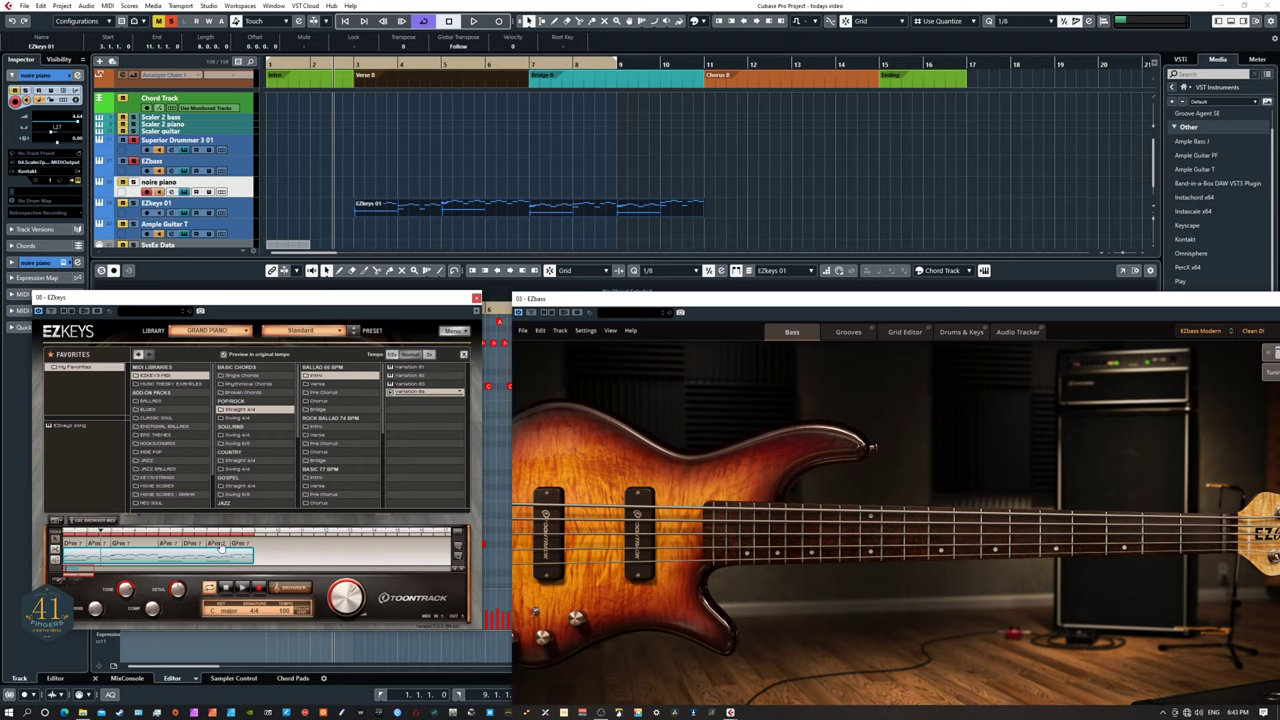
Move the EZkeys 01 part back to bar 1 and shorten it to two bars, then briefly bring the Scaler 2 piano window into view.
left_click_drag(395, 212, 308, 212)
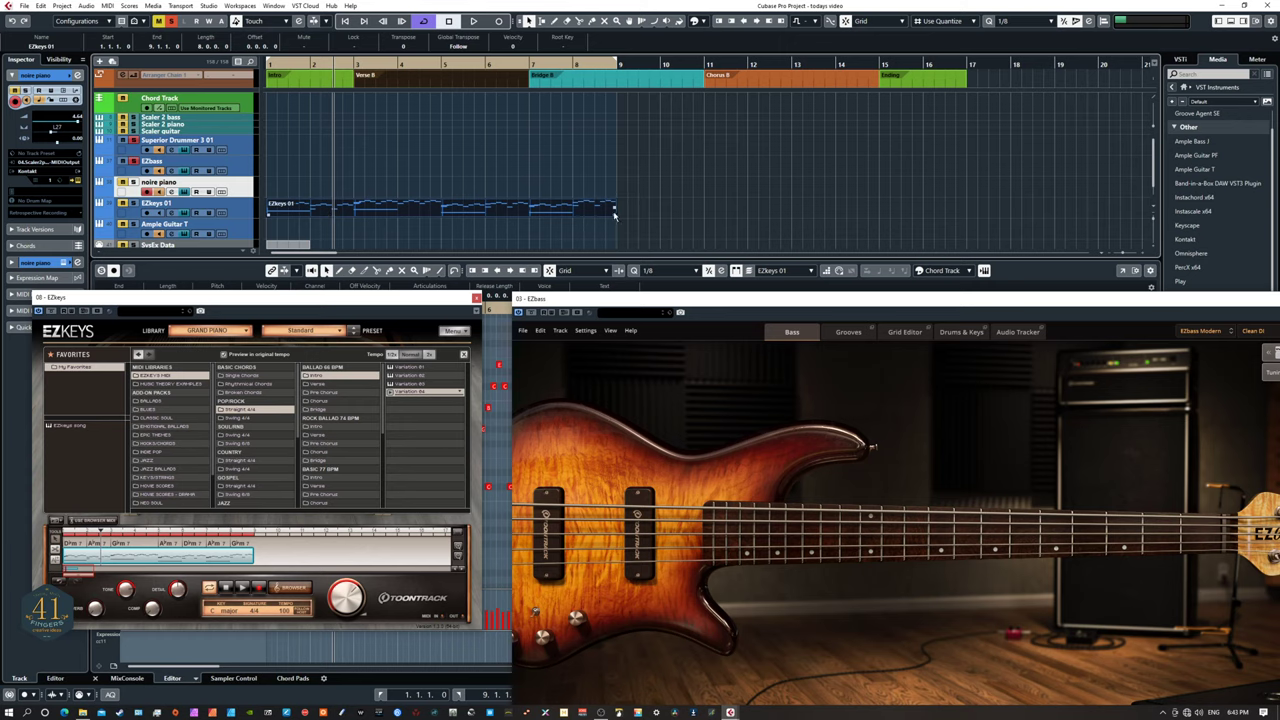
left_click_drag(614, 212, 350, 218)
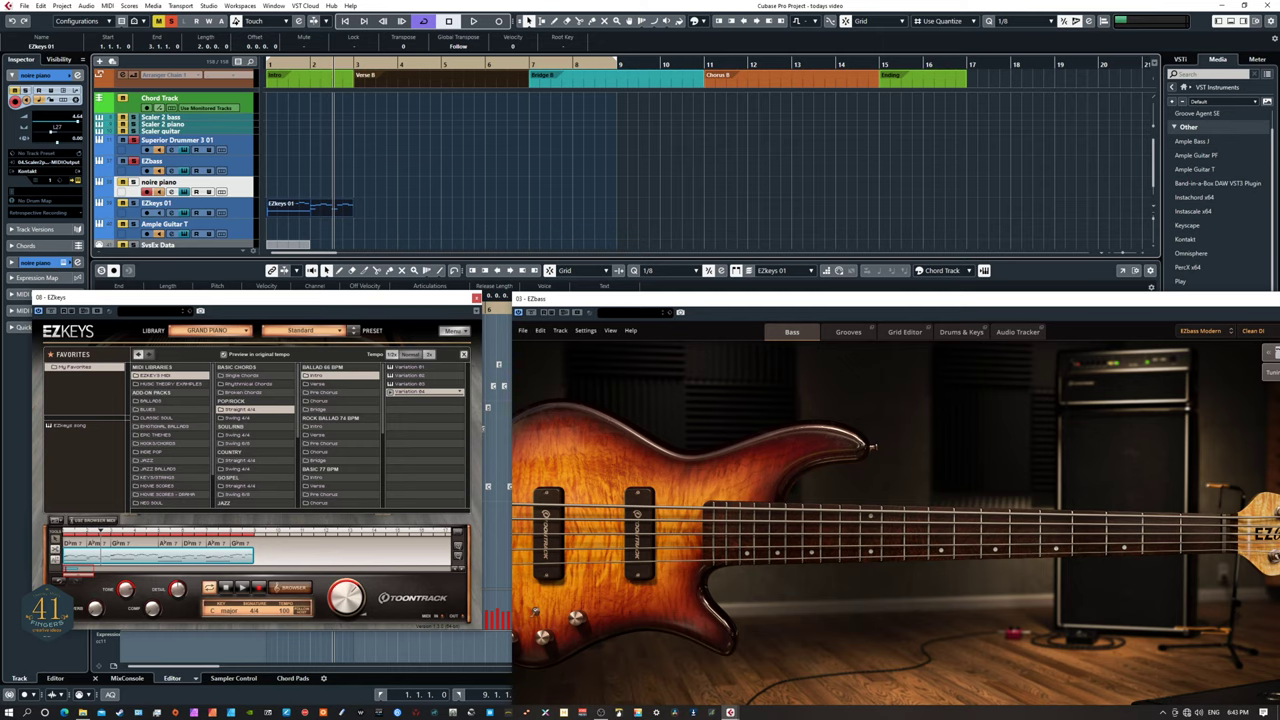
left_click_drag(0, 150, 779, 195)
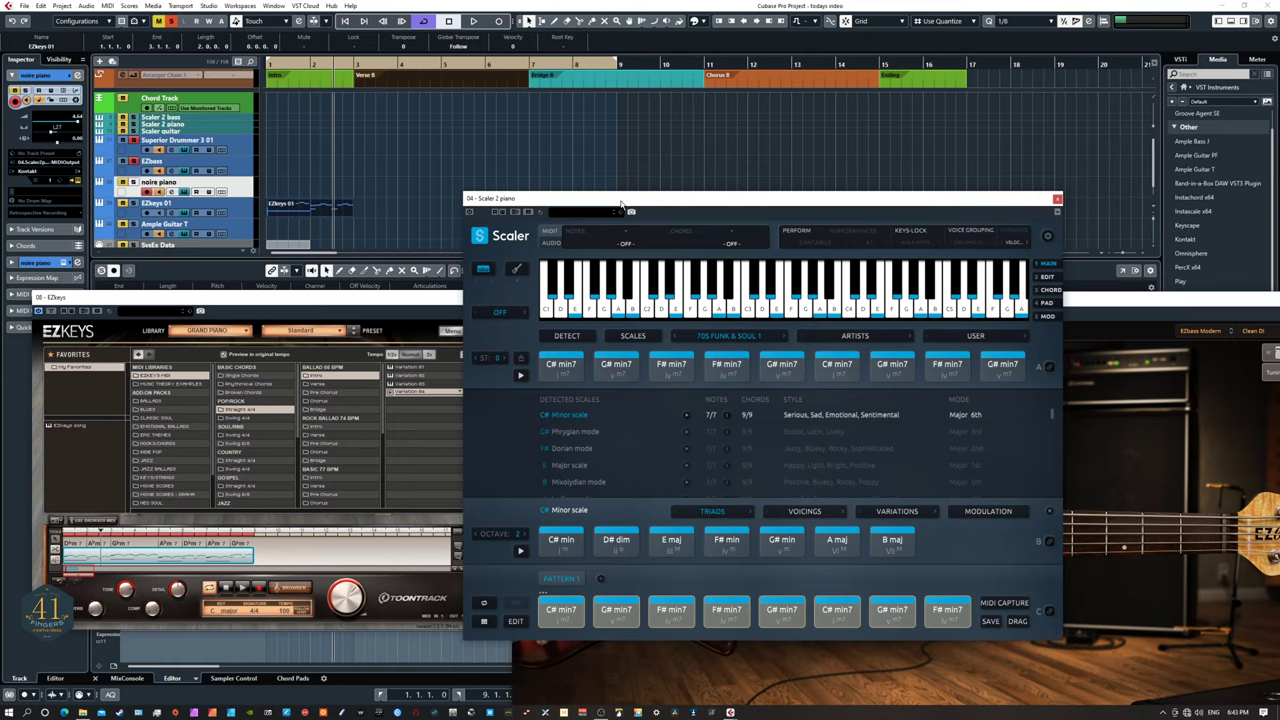
left_click_drag(621, 203, 0, 155)
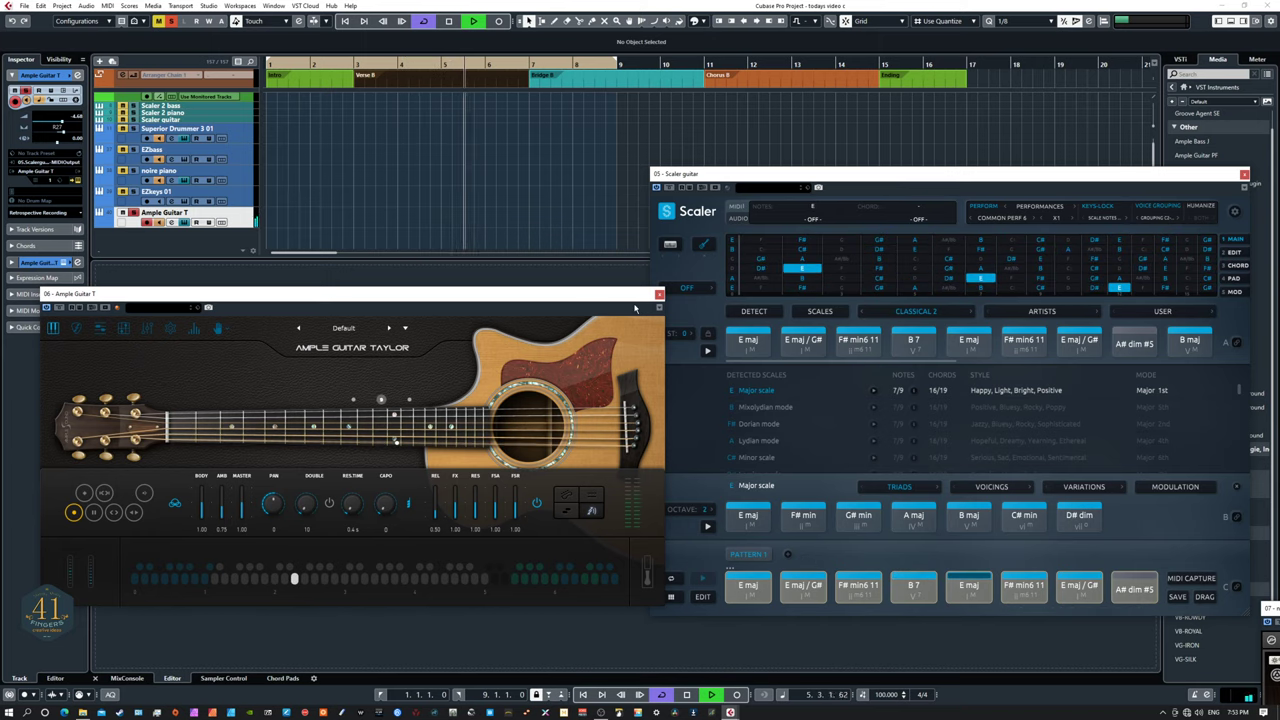
Compare the keyboard and fretboard displays in the Scaler guitar window, return to the fretboard and stop playback.
left_click(704, 248)
left_click(670, 244)
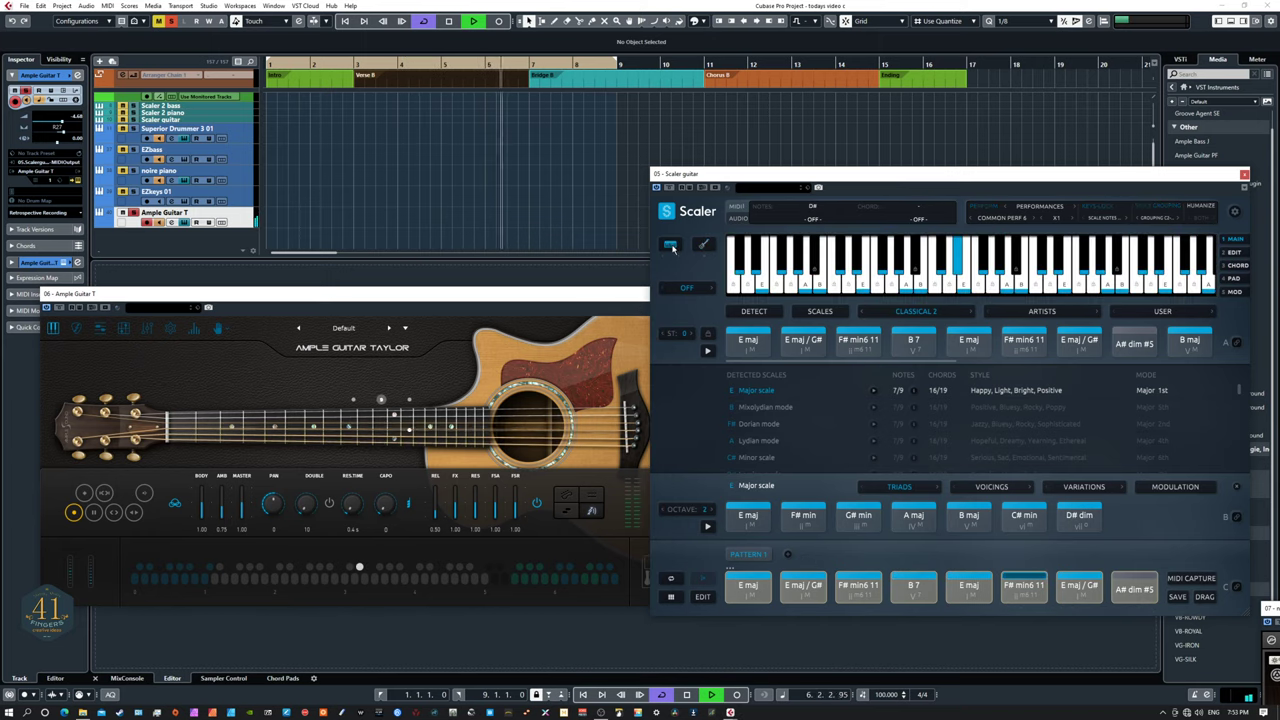
left_click(670, 244)
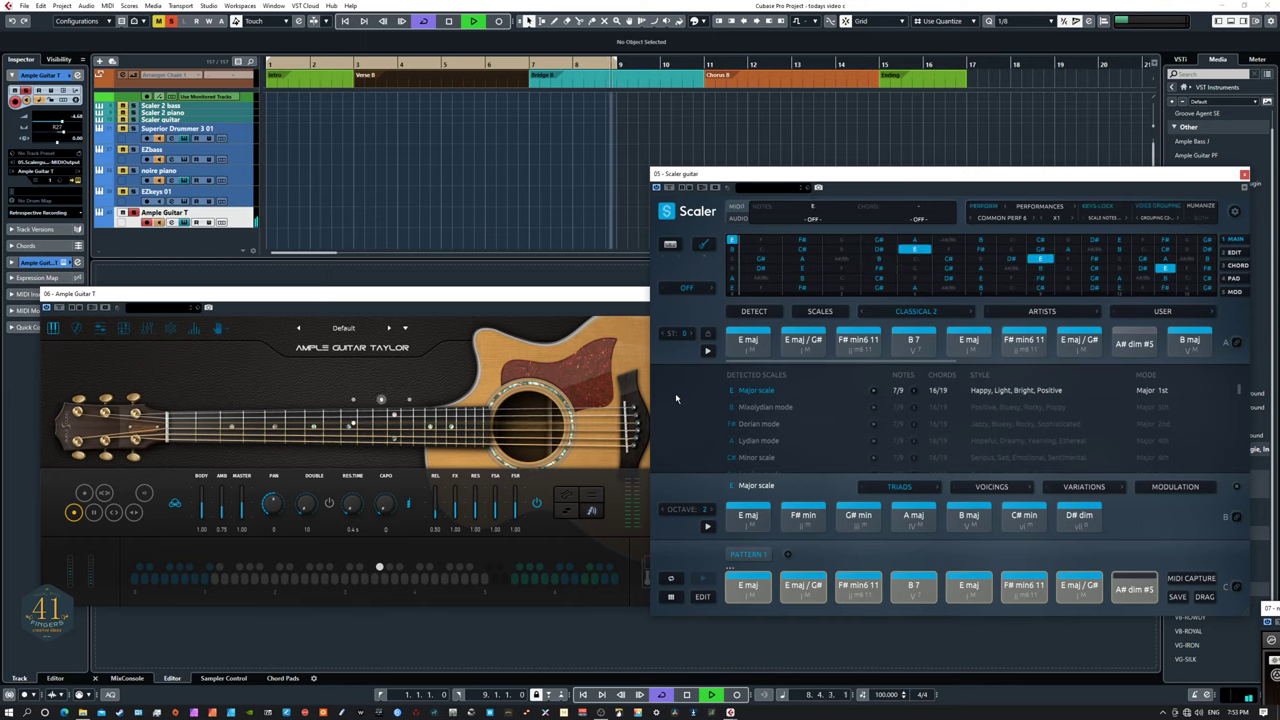
key("space")
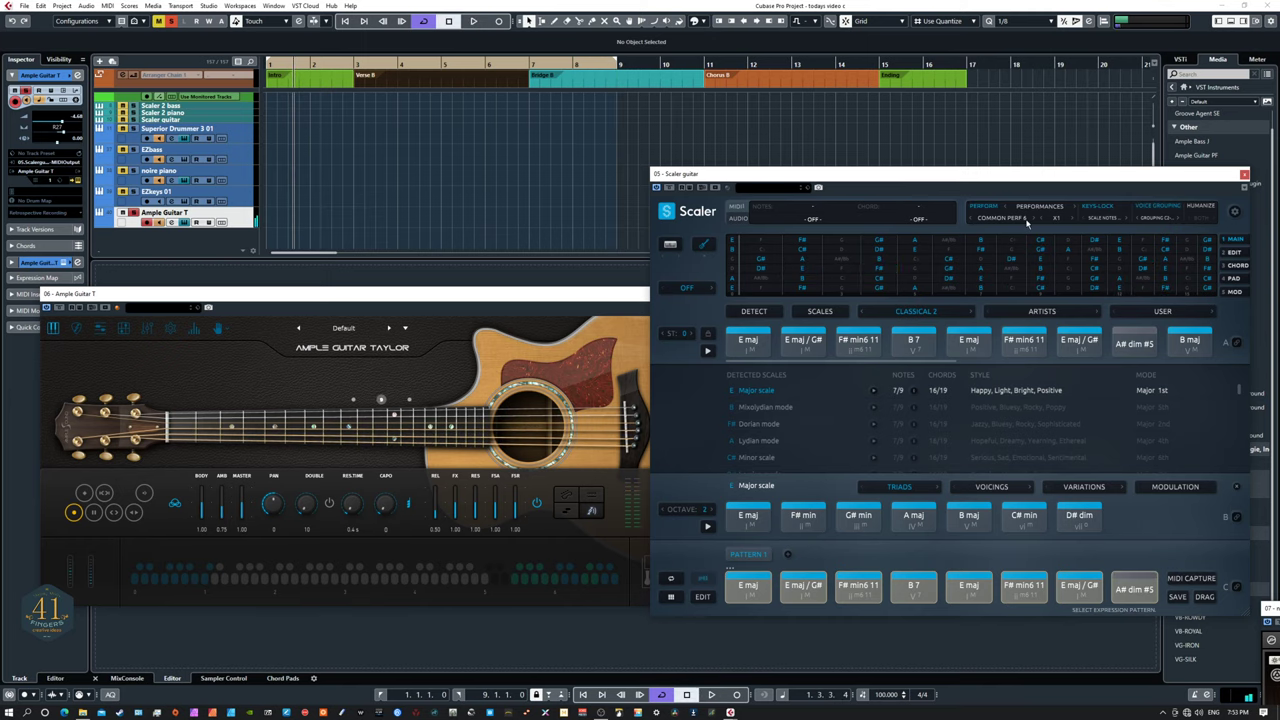
Set the Scaler guitar performance to Common Perf 7 and play the project through Ample Guitar T.
left_click(1027, 218)
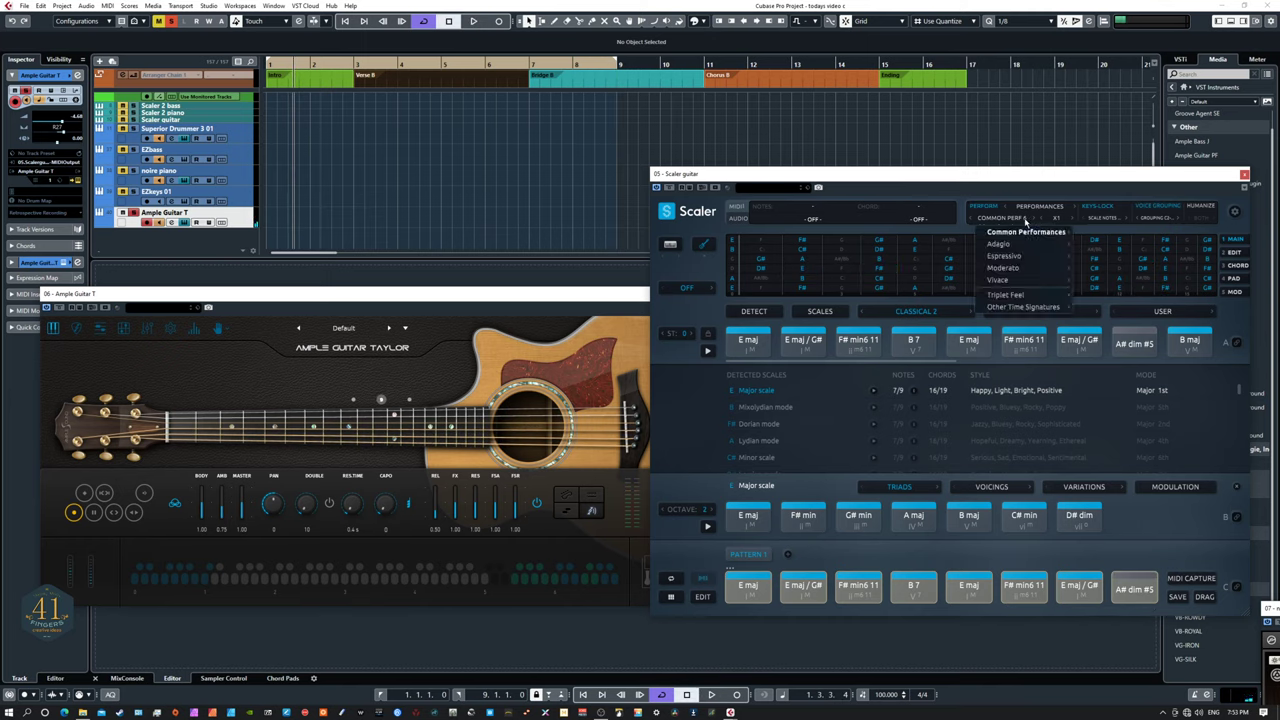
left_click(1035, 219)
key("space")
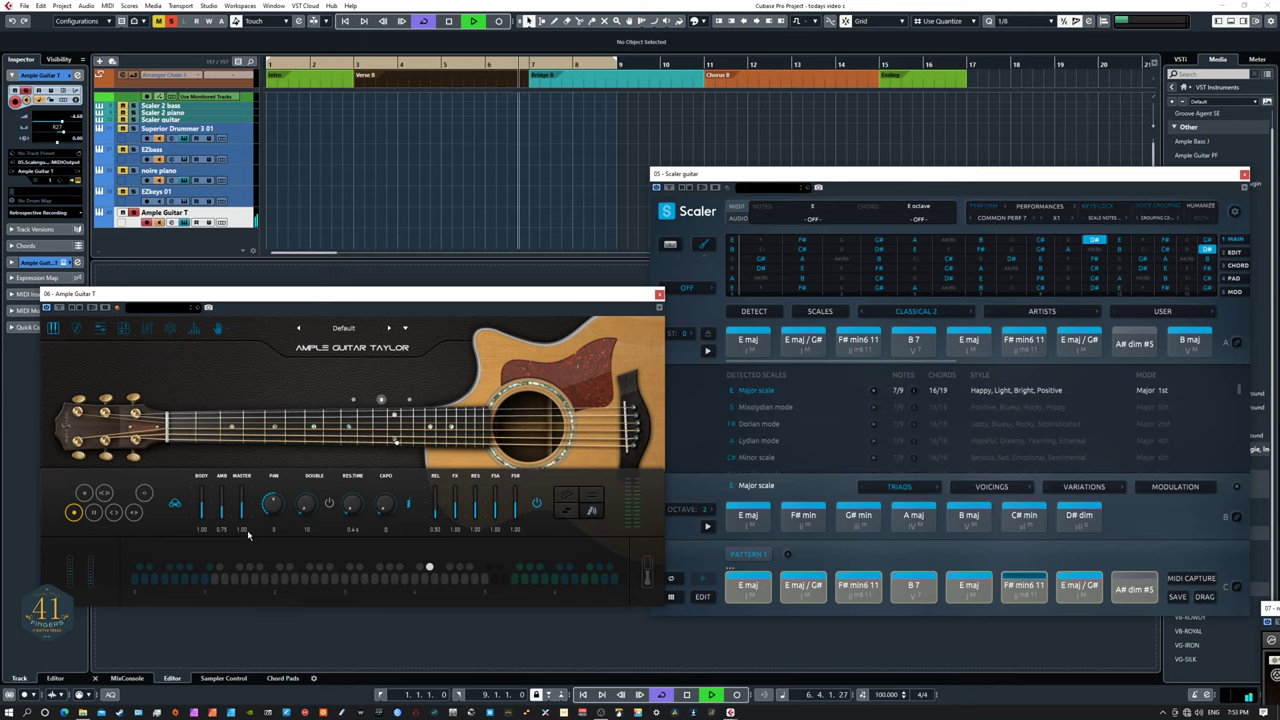
Try other Ample Guitar articulations including Palm Mute, view its equalizer page and return to the main page with the Sustain articulation.
left_click(85, 497)
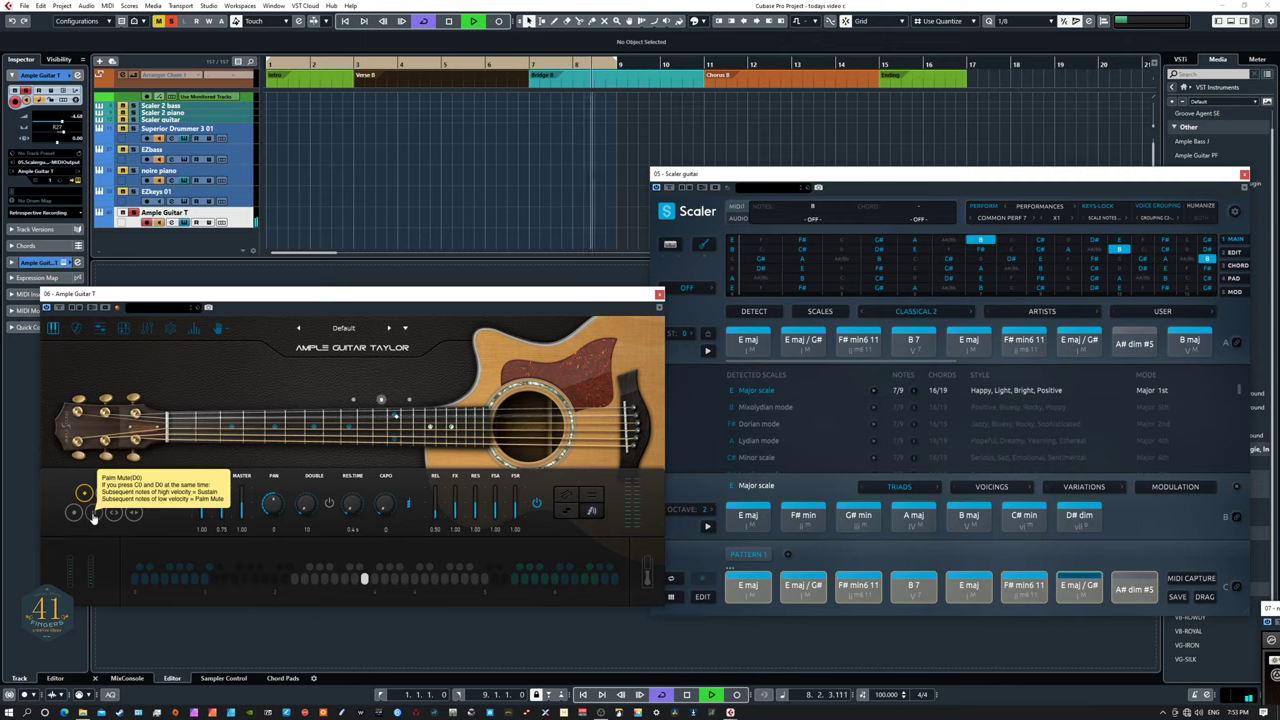
left_click(93, 513)
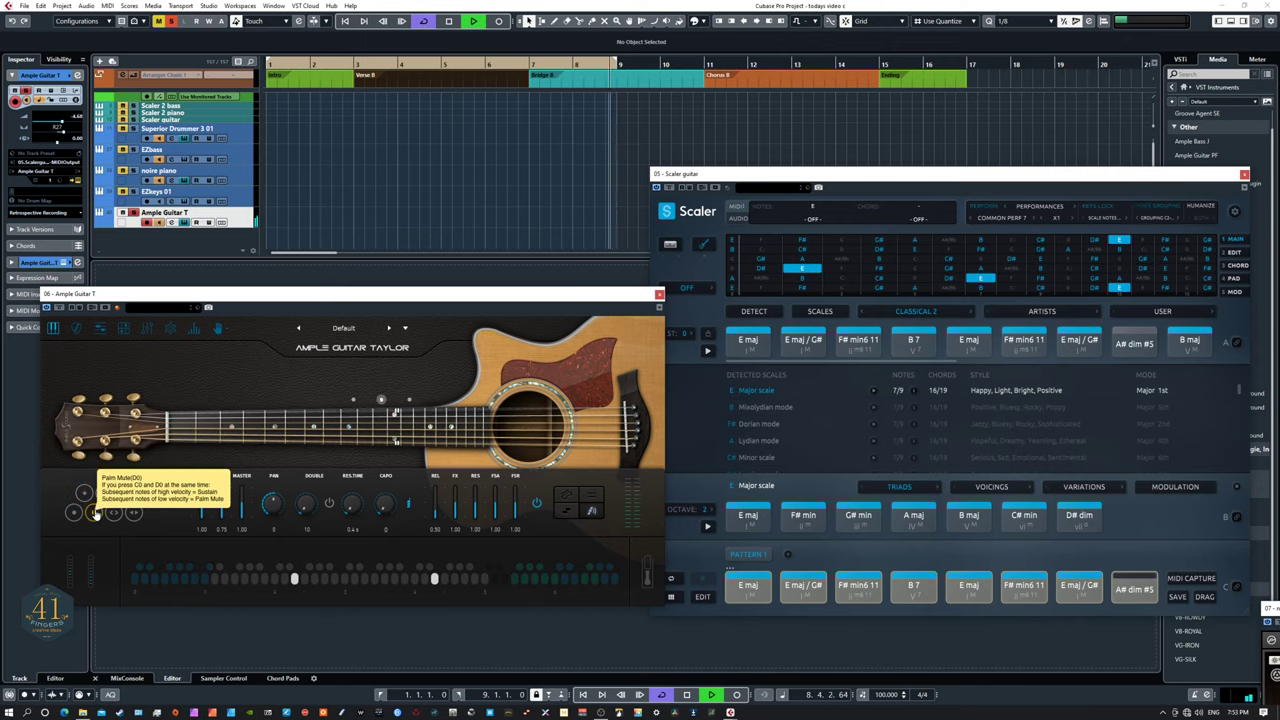
left_click(147, 329)
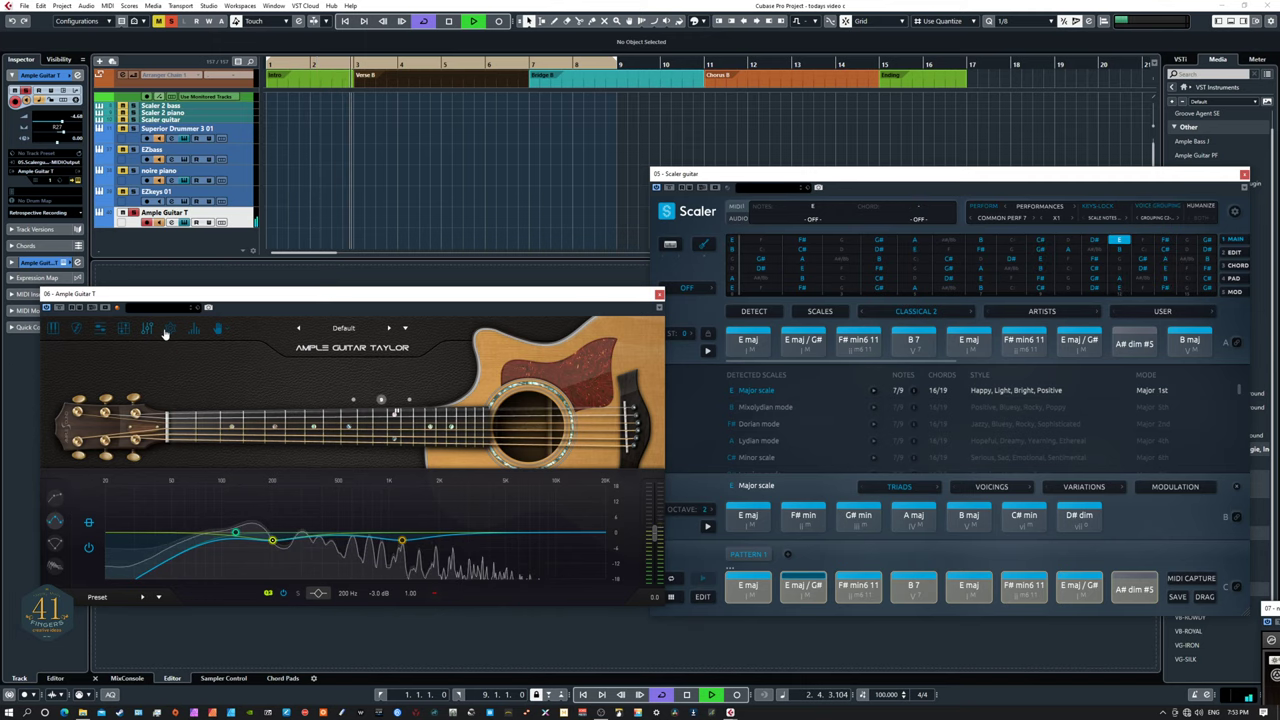
left_click(54, 329)
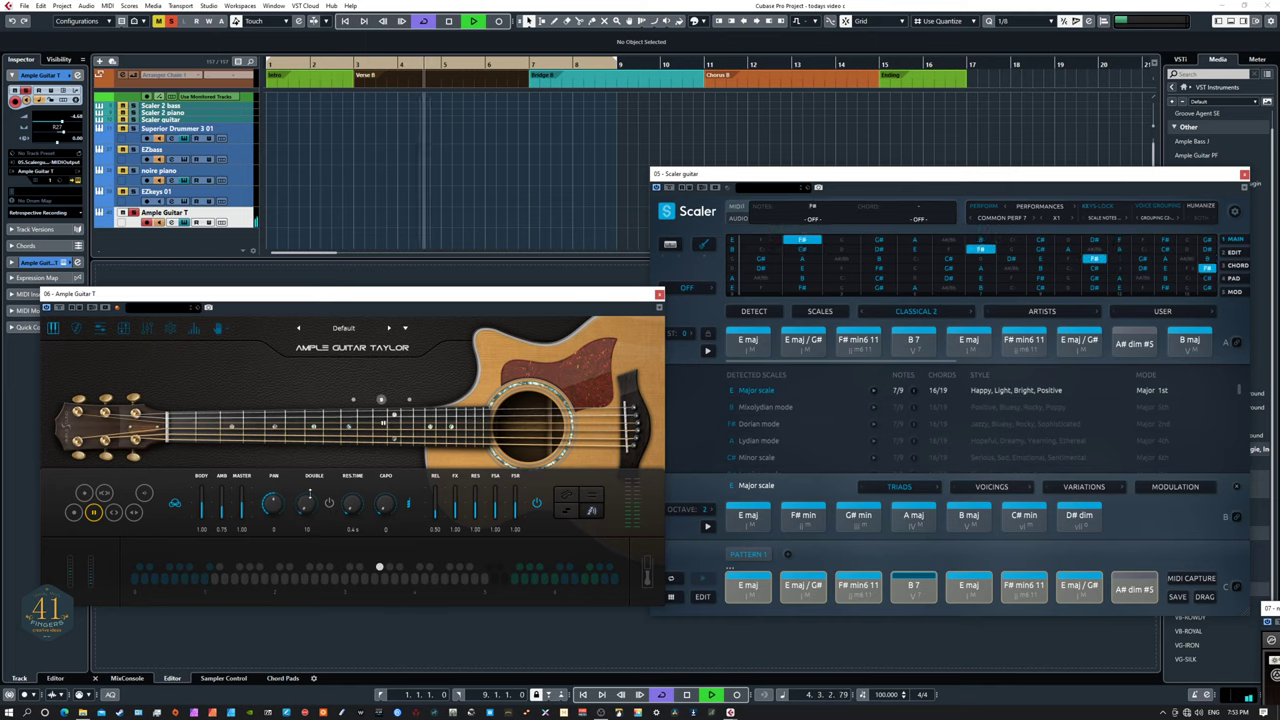
left_click(73, 512)
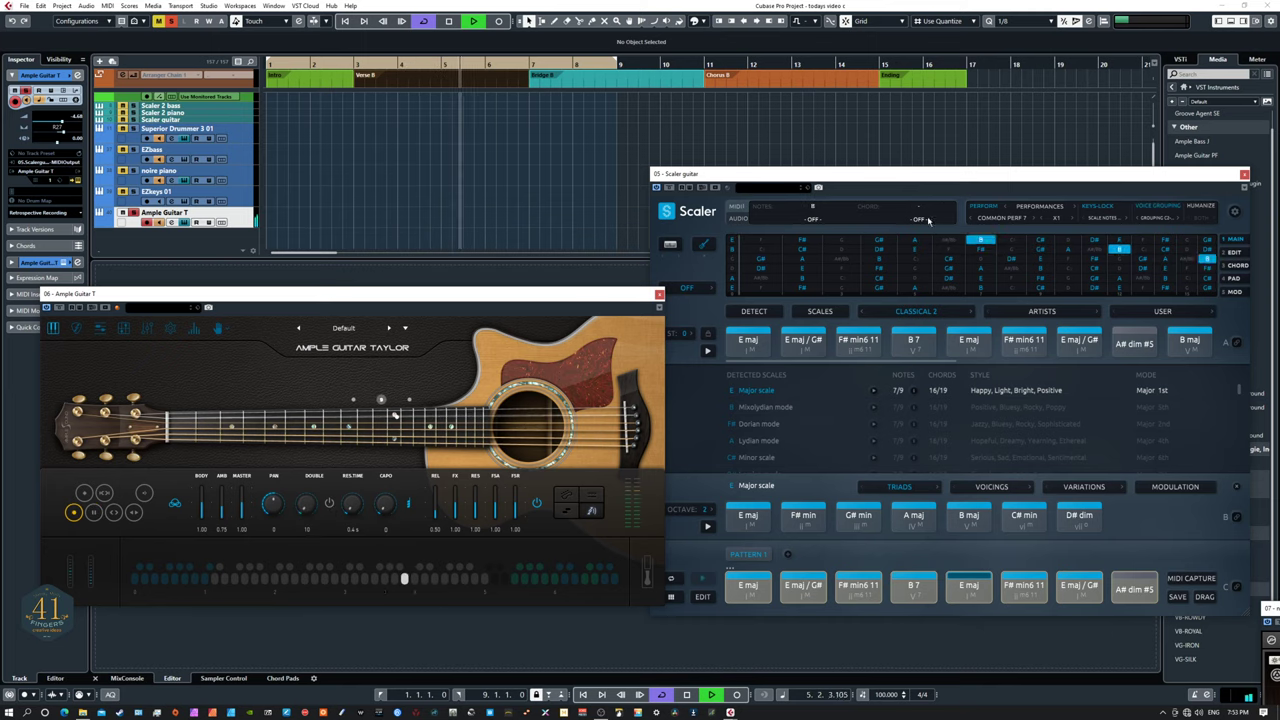
Audition the Common Perf 8 and 10 performances and the Strumming articulation in Scaler guitar, settling on Common Perf 12.
left_click(1034, 219)
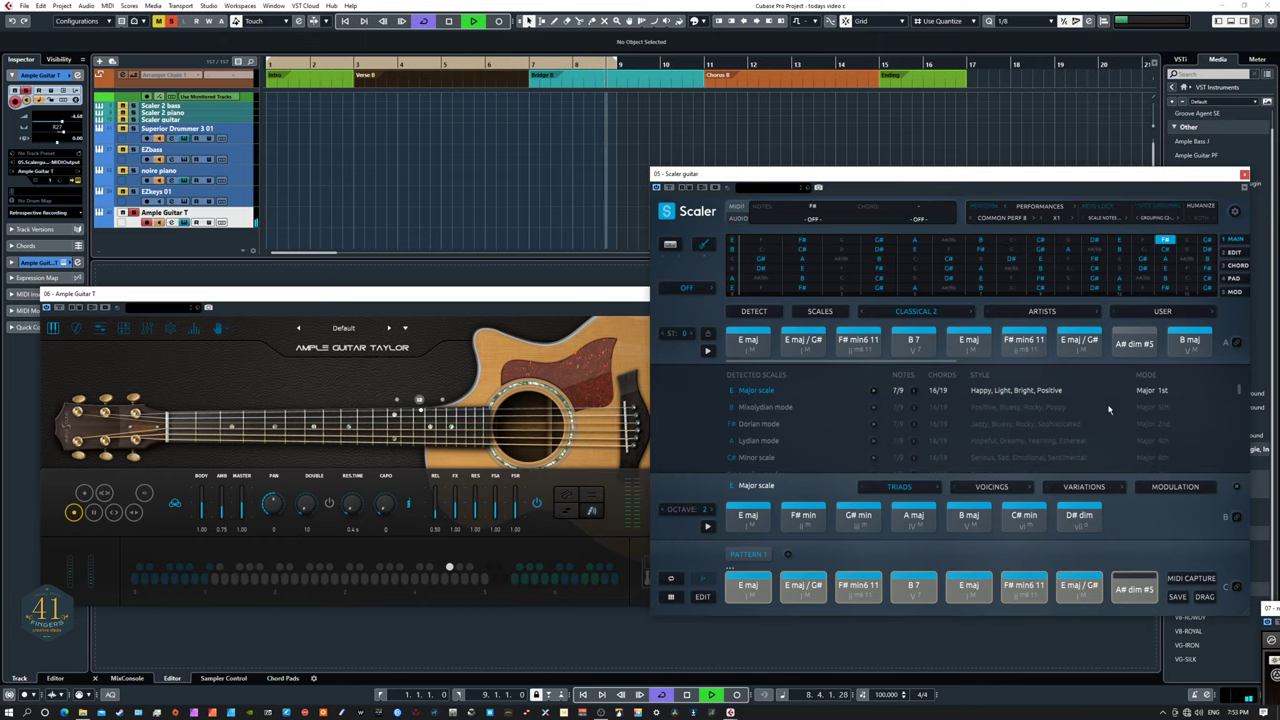
left_click(1034, 217)
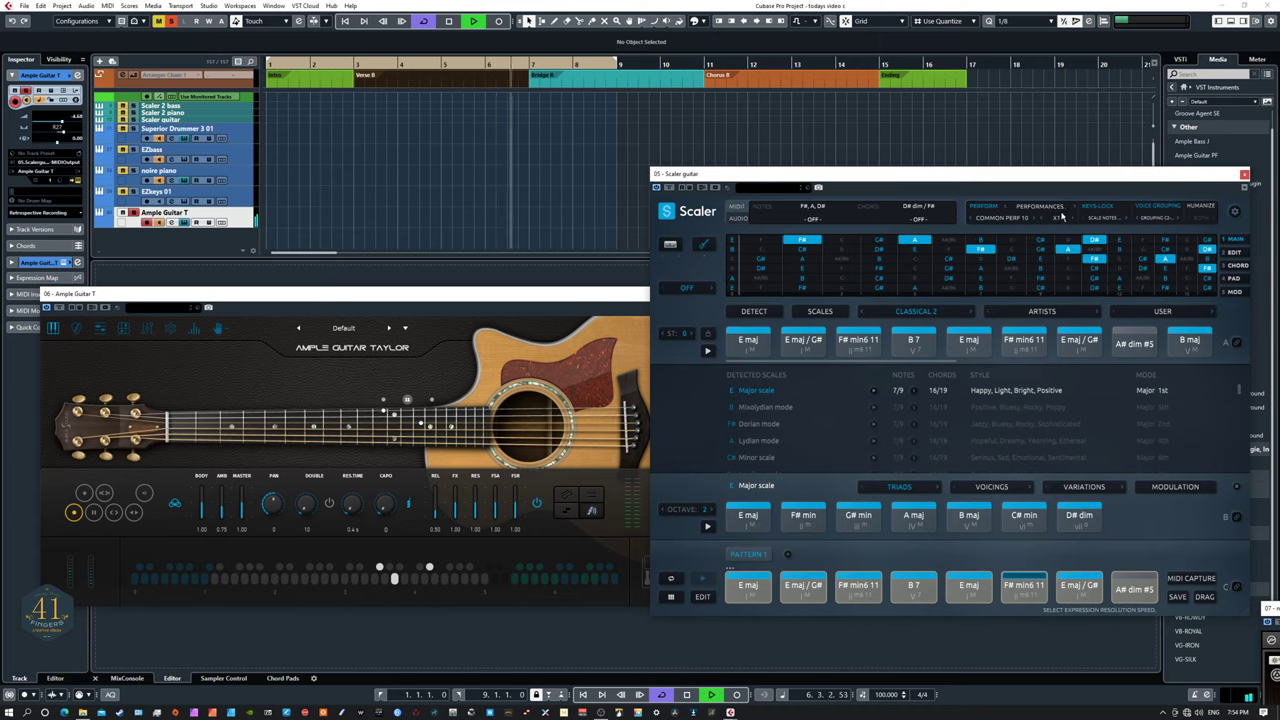
left_click(1050, 216)
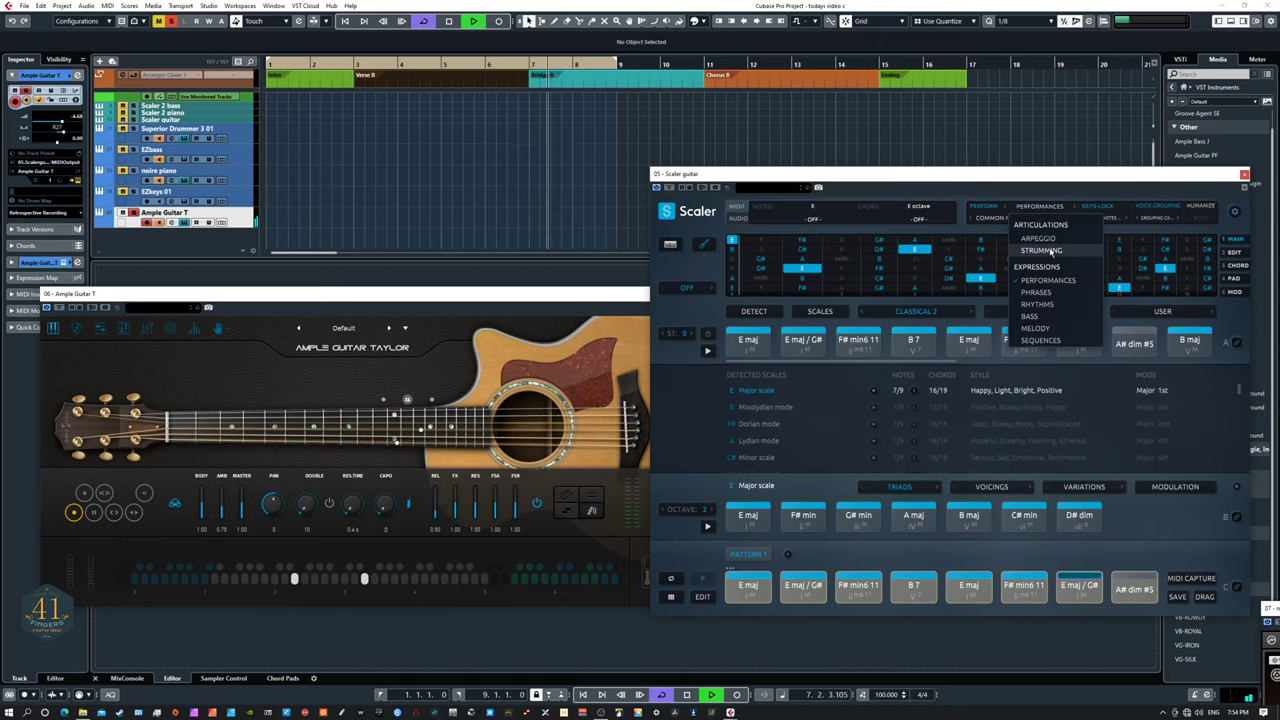
left_click(1042, 249)
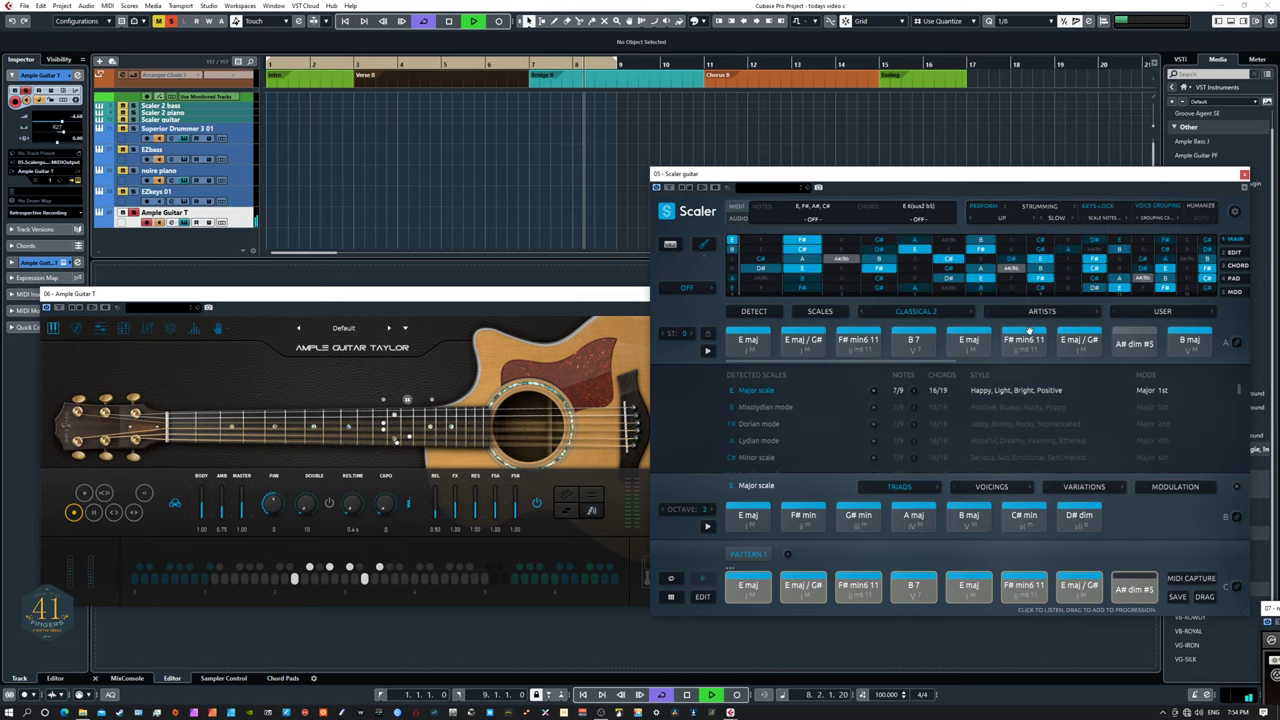
left_click(1030, 207)
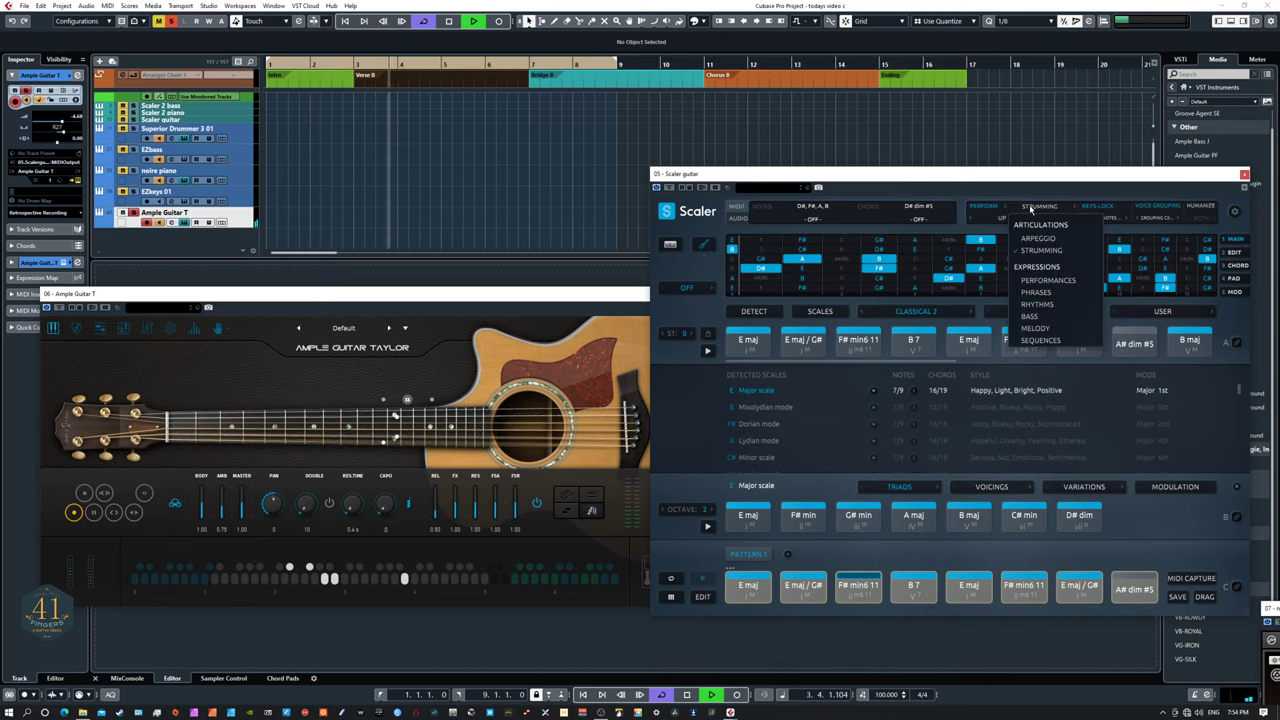
left_click(1038, 281)
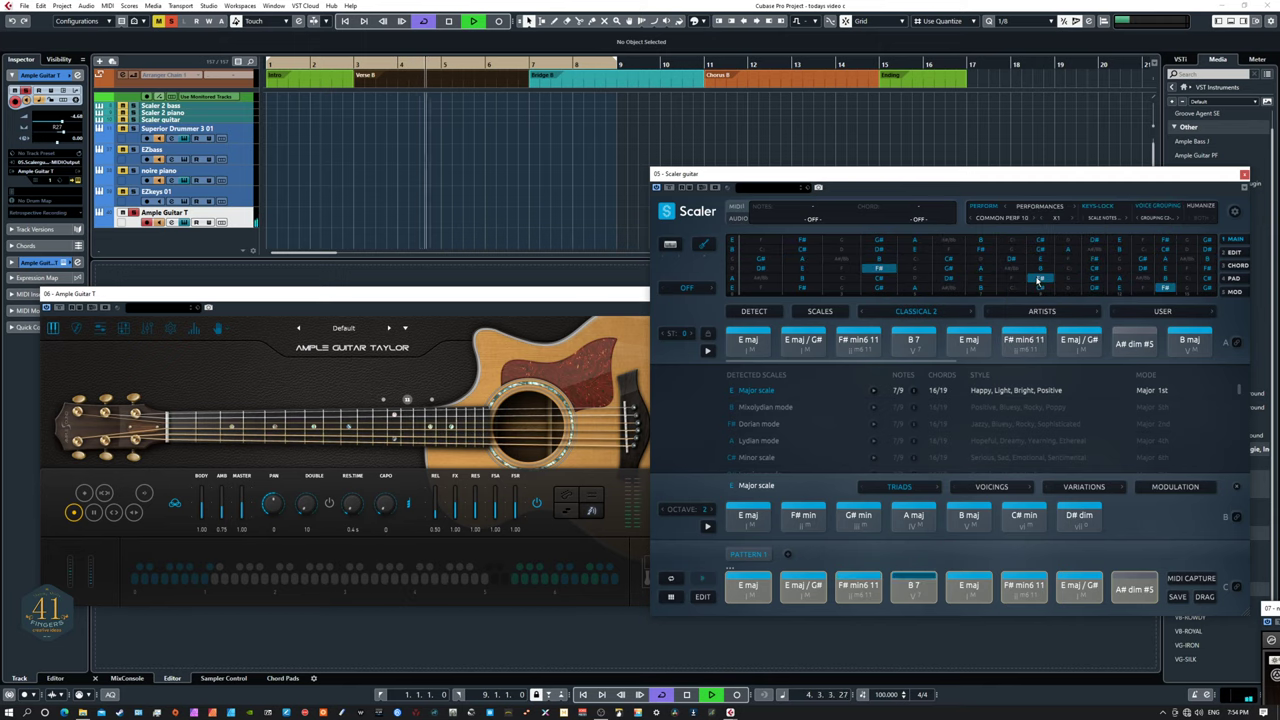
left_click(1035, 219)
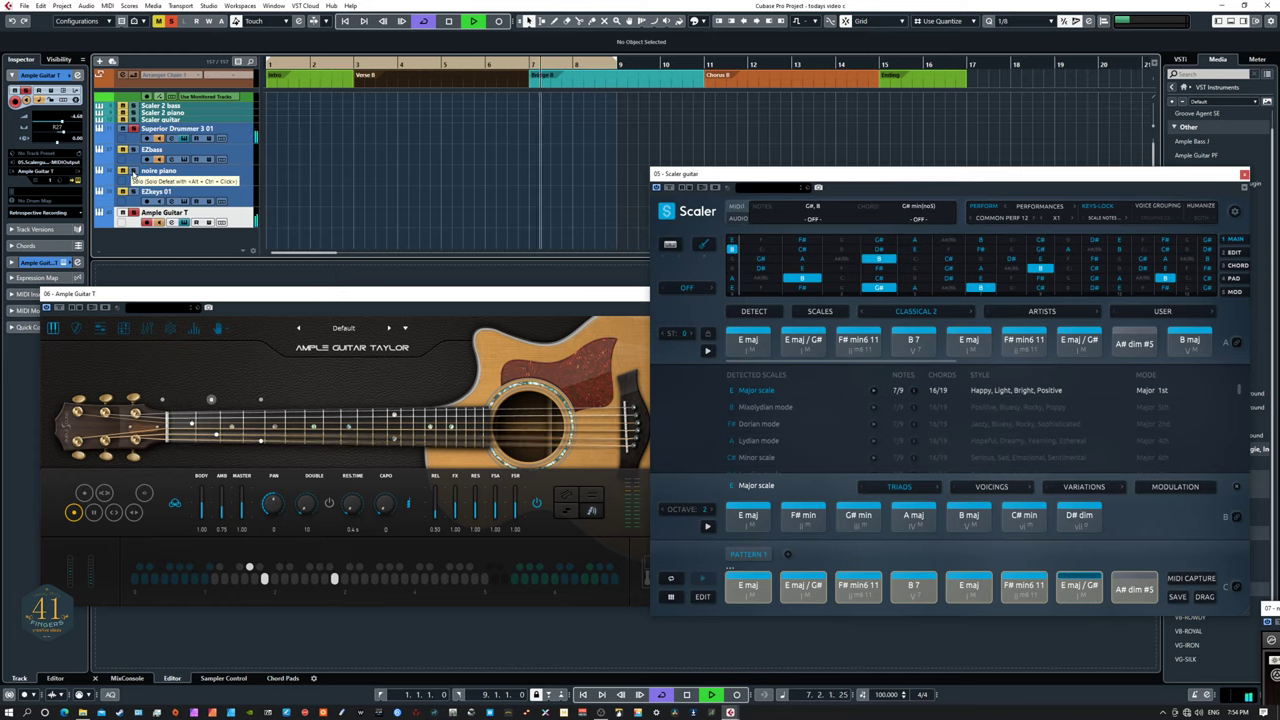
Play the guitar with the Superior Drummer 3 01 and noire piano tracks soloed, briefly showing the Scaler 2 piano window, and stop playback.
left_click_drag(0, 174, 465, 174)
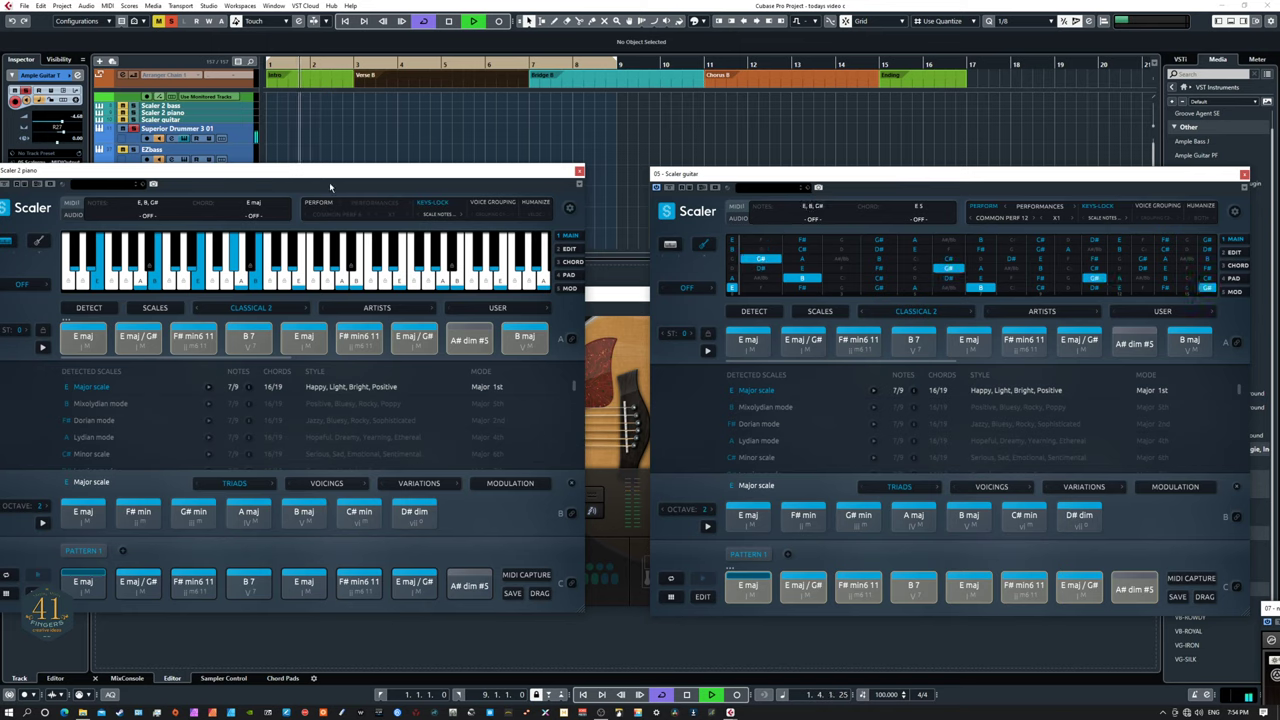
left_click_drag(329, 172, 343, 269)
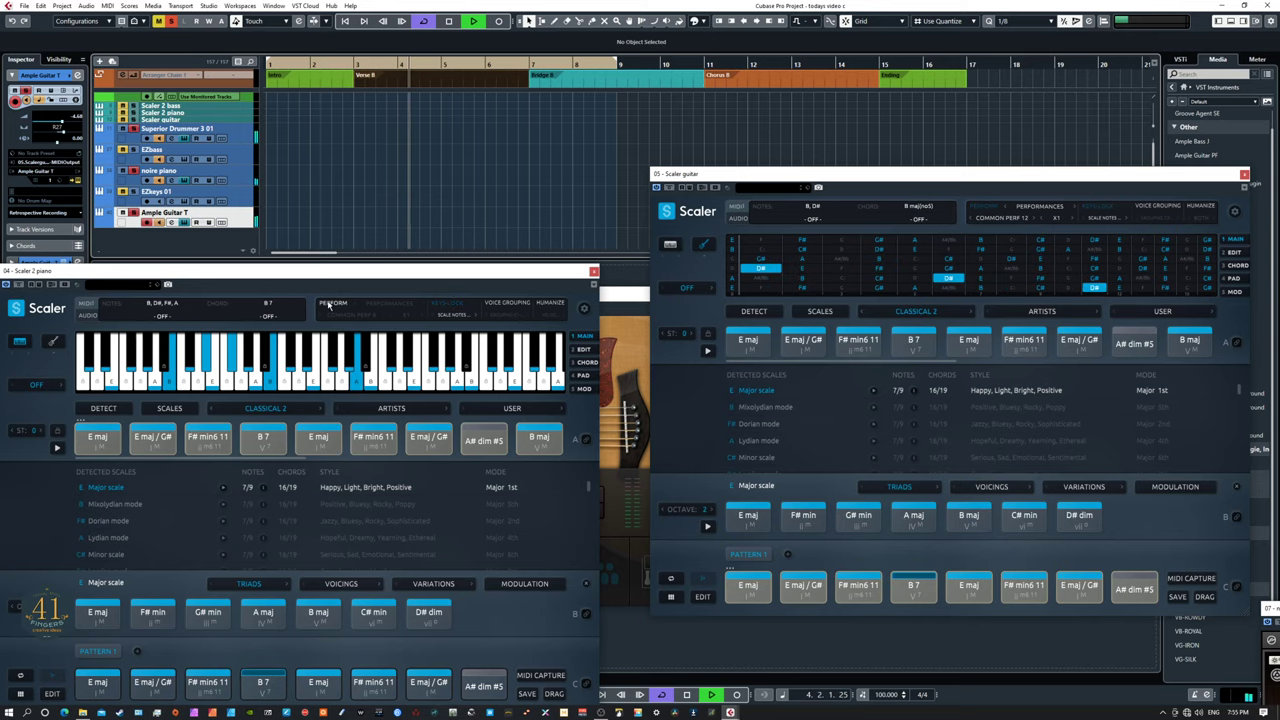
left_click_drag(339, 273, 0, 205)
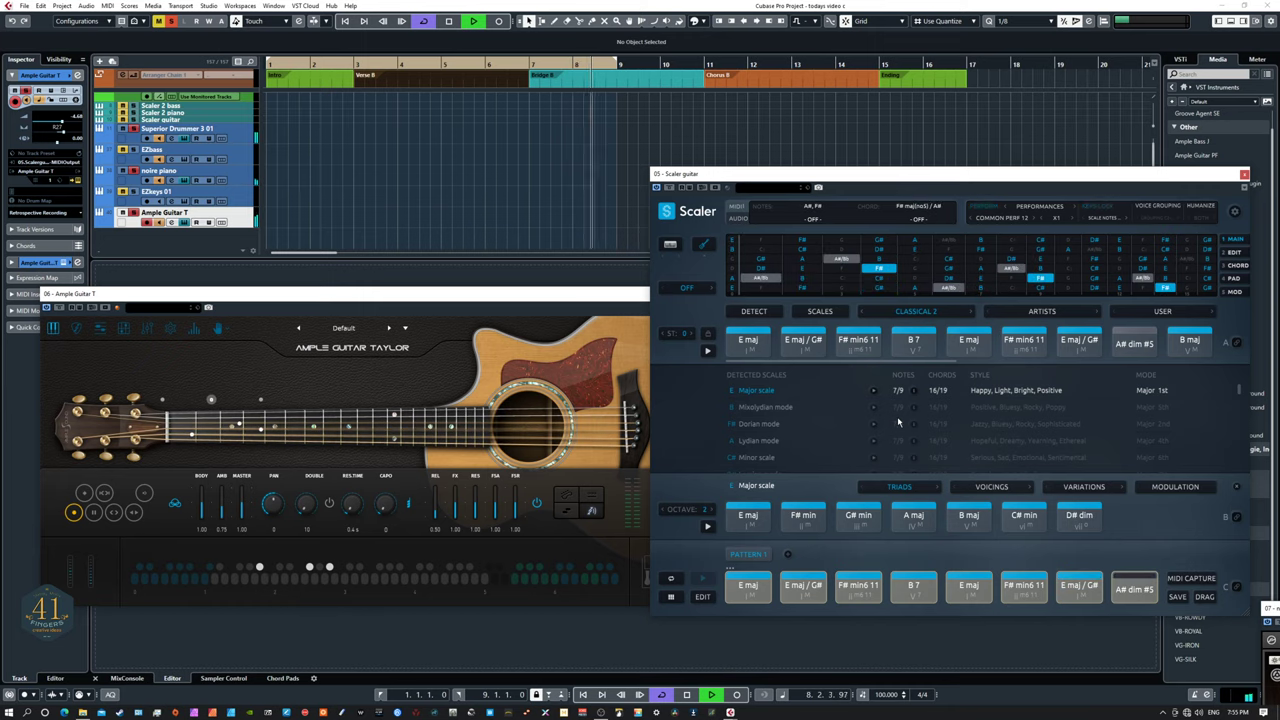
key("space")
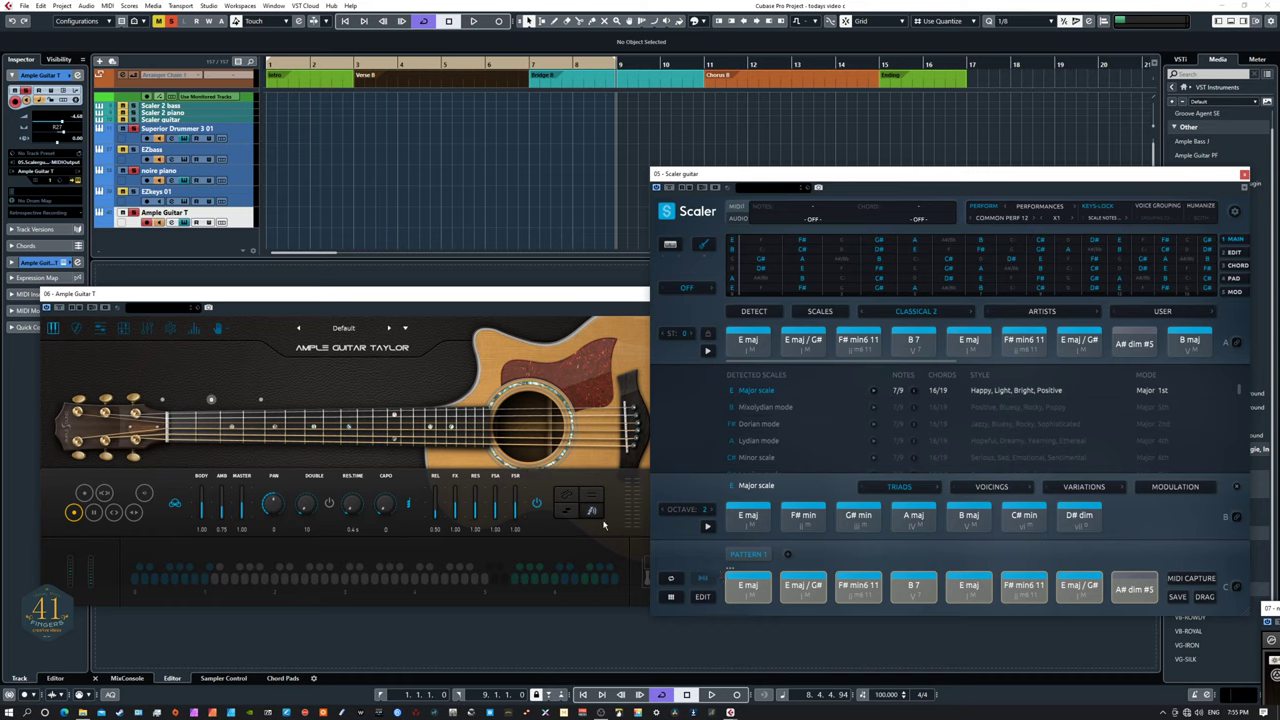
Open Ample Guitar T's riff editor and load the chord pattern from Scaler guitar into the empty riff.
left_click(103, 330)
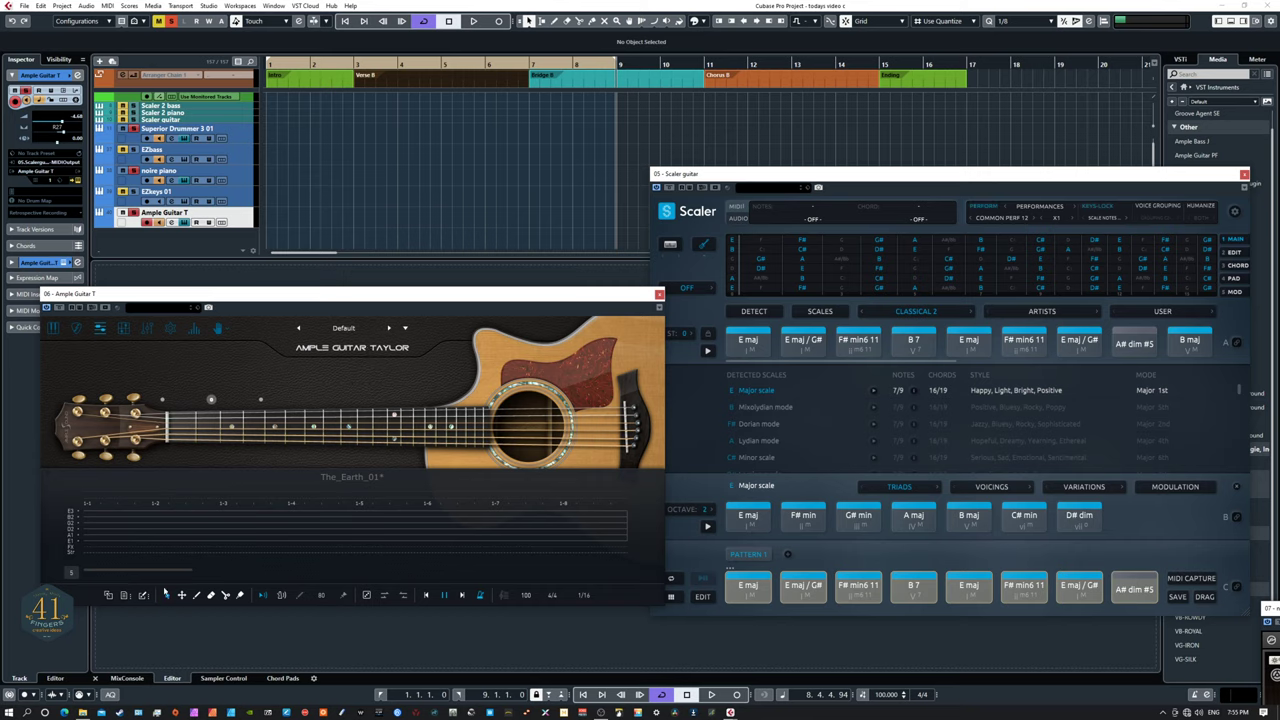
left_click(143, 596)
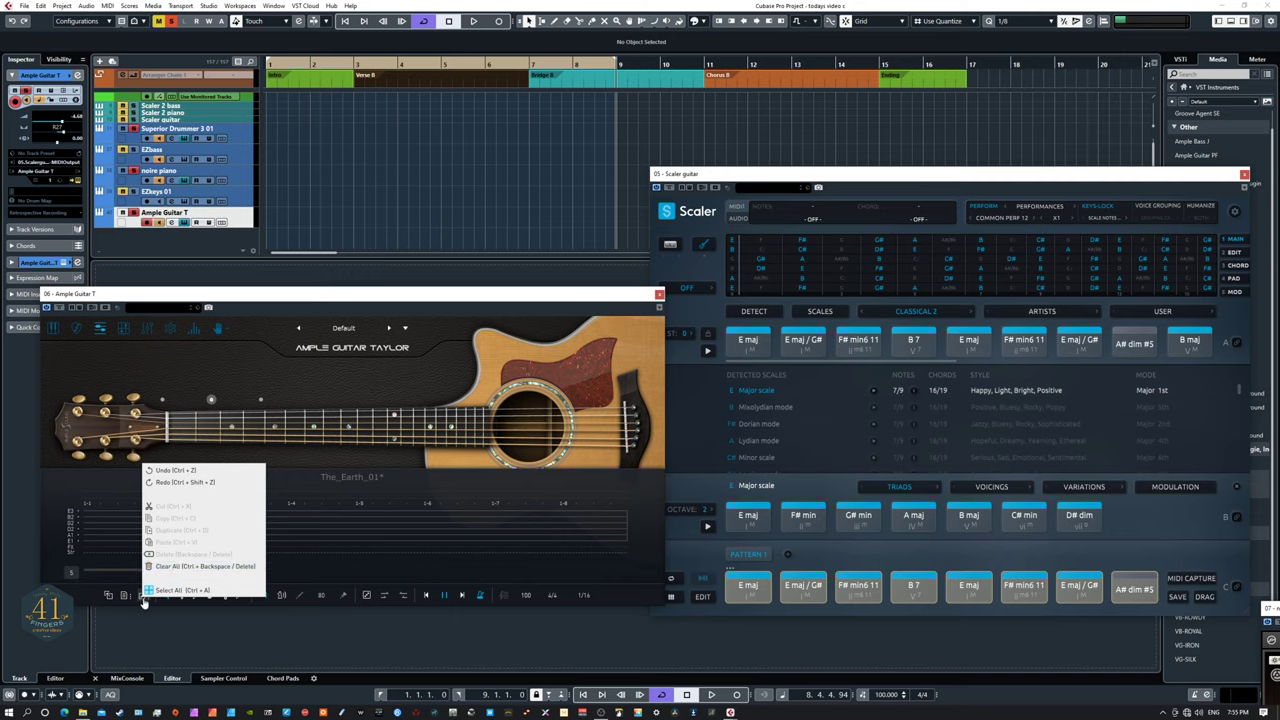
left_click(69, 431)
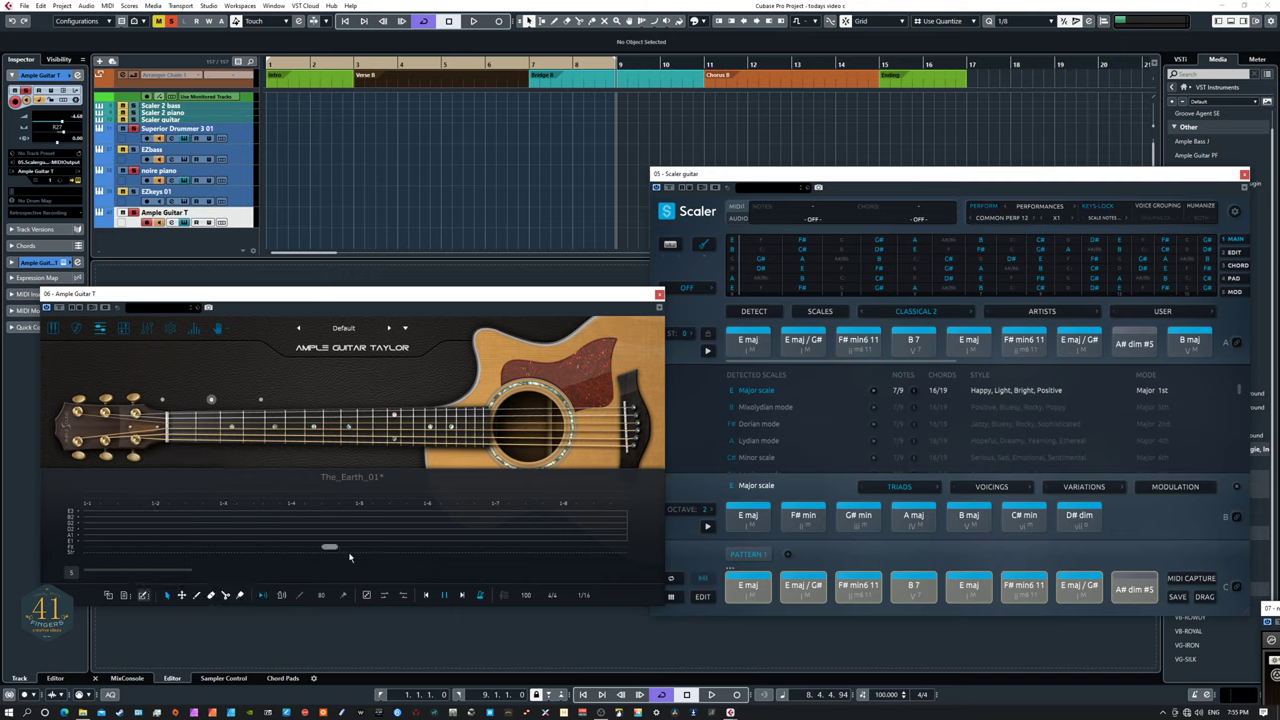
left_click(754, 586)
left_click(754, 584)
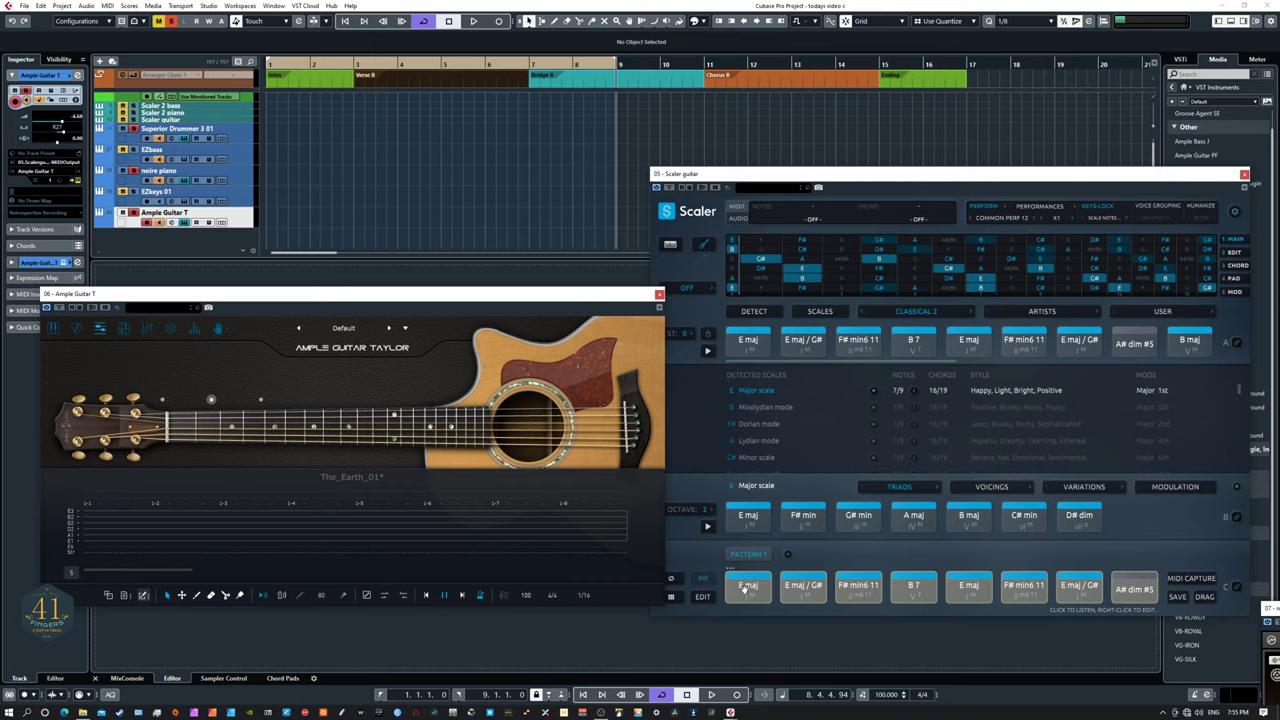
left_click_drag(743, 589, 97, 530)
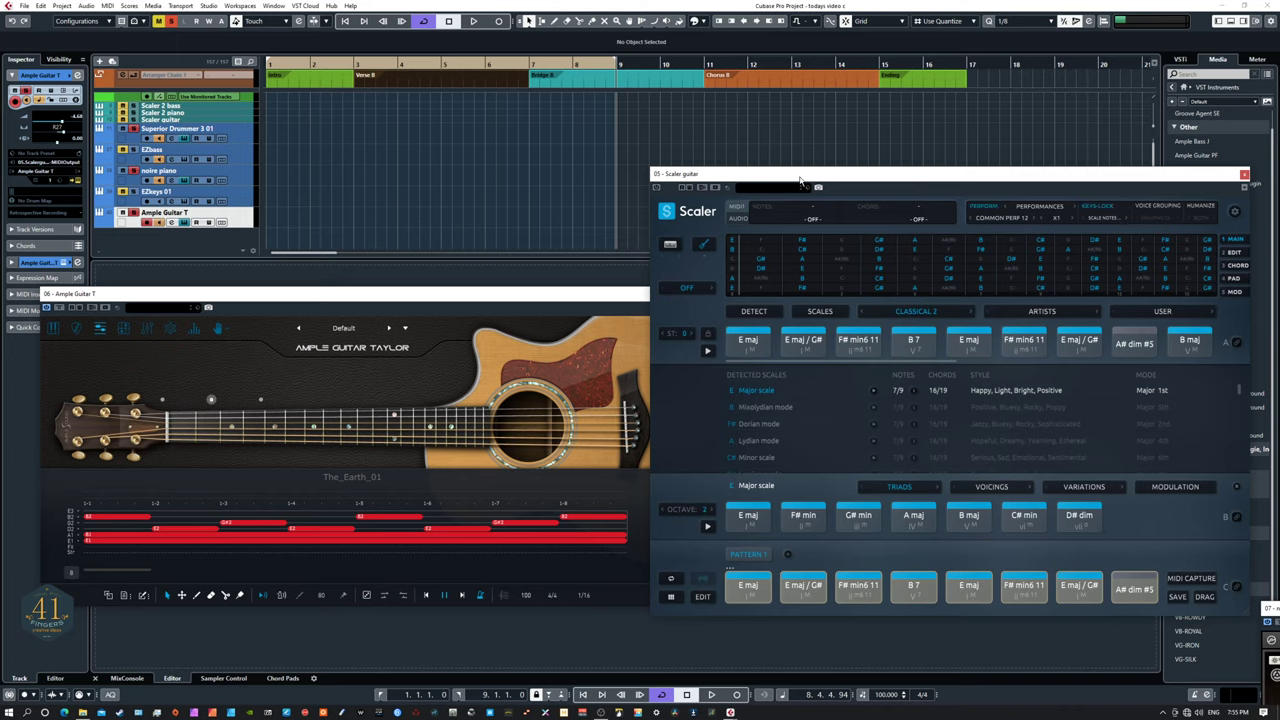
Clear the Scaler guitar window out of the way and play the loaded riff in Ample Guitar T, changing its timing to 200 and 8/4.
left_click_drag(800, 181, 0, 190)
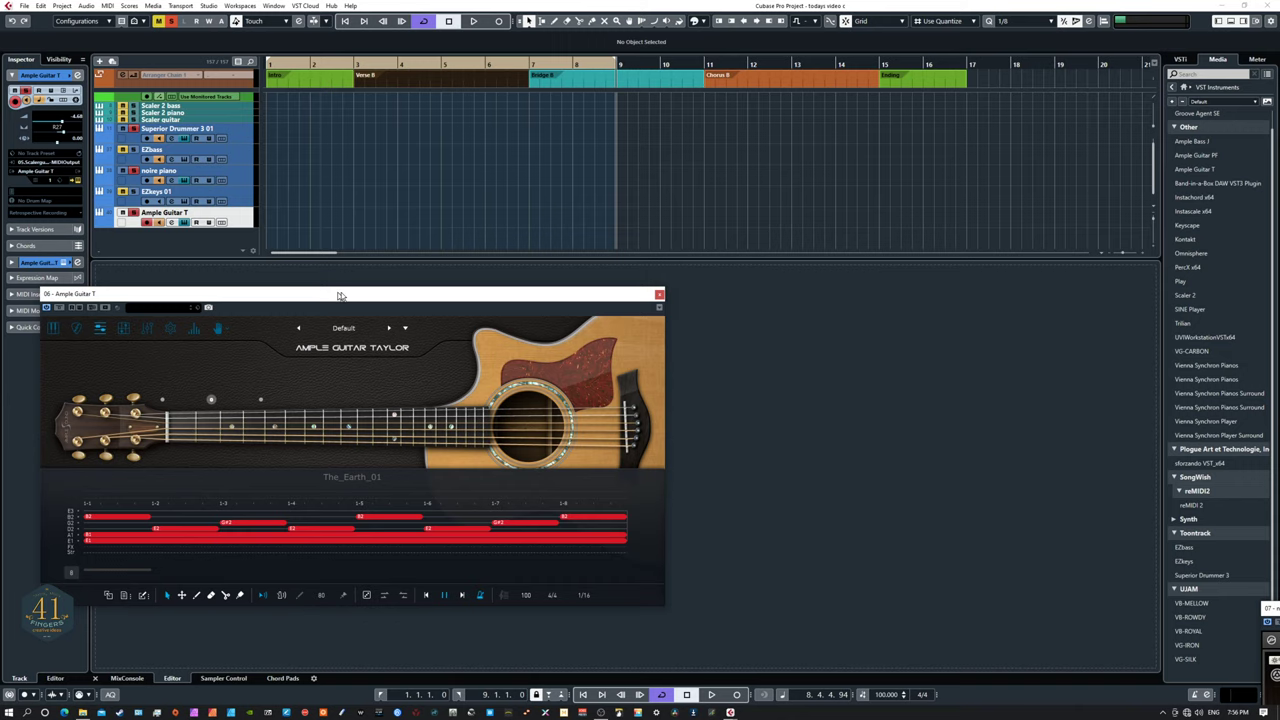
left_click_drag(338, 296, 403, 281)
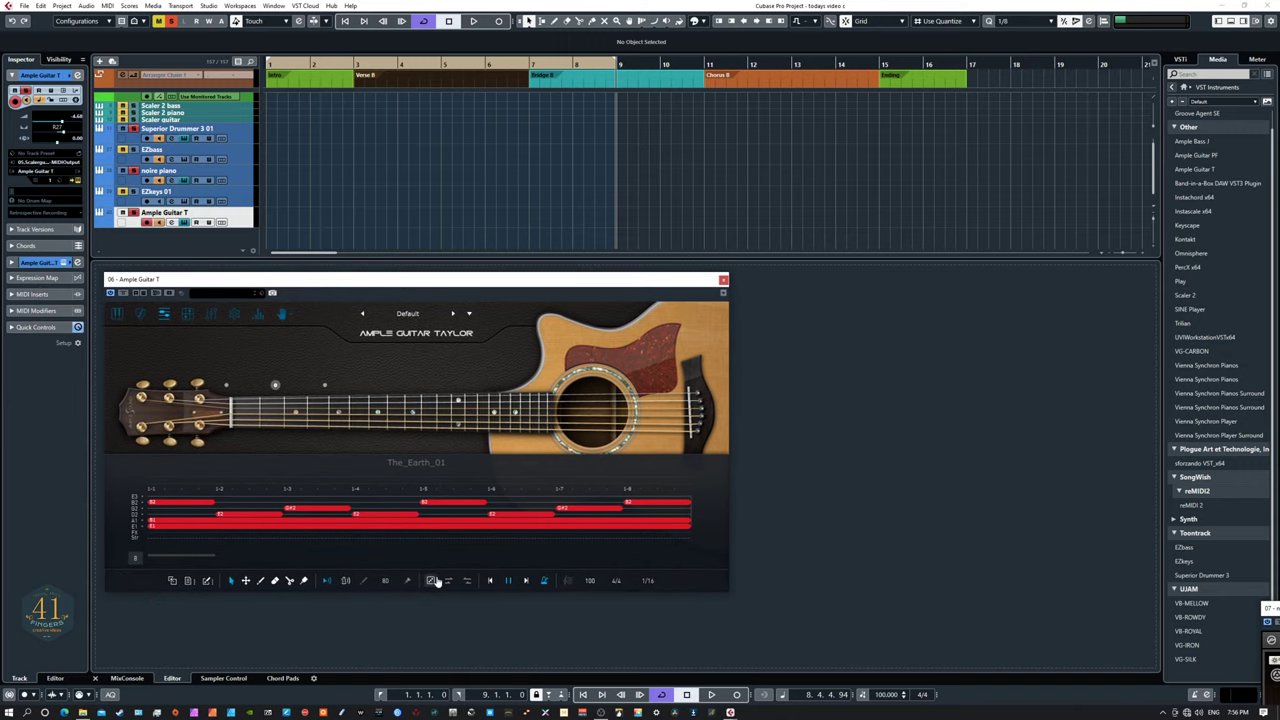
left_click(508, 582)
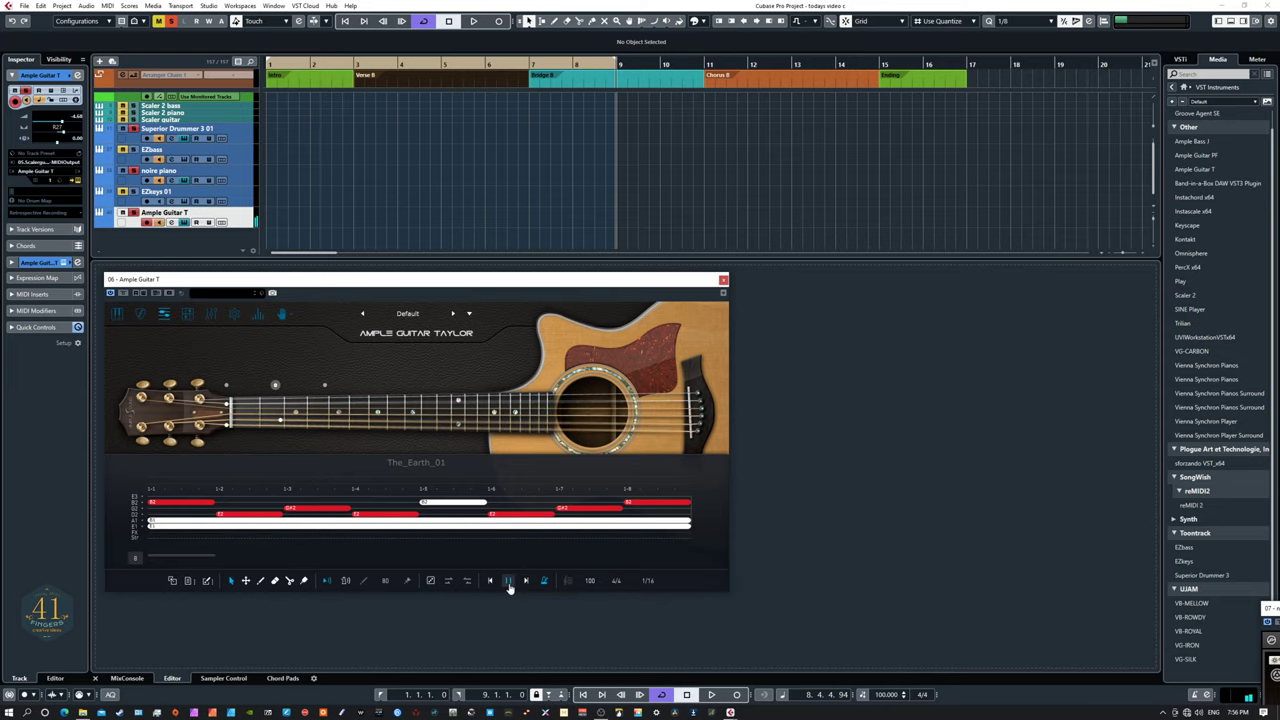
left_click(507, 581)
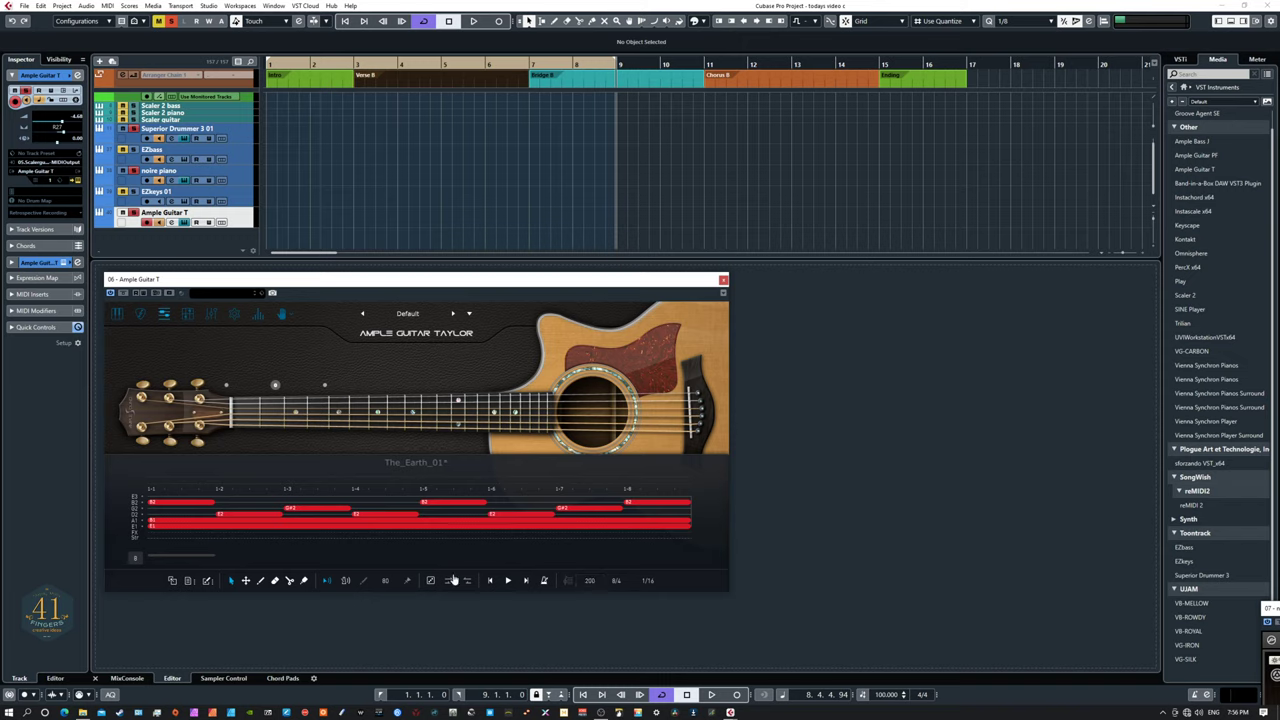
left_click(508, 581)
Export the riff from Ample Guitar T onto its track at bar 1 and show the new part's notes unobstructed.
left_click_drag(419, 288, 419, 290)
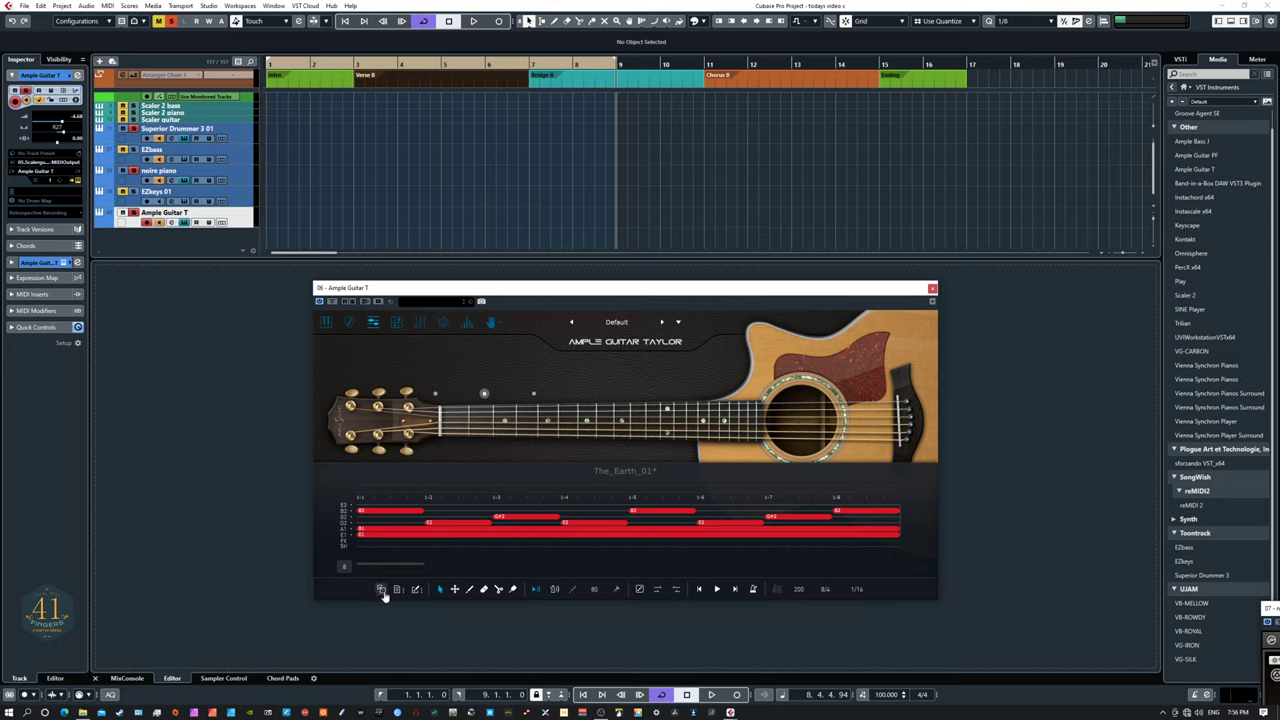
left_click_drag(381, 592, 270, 220)
left_click(448, 217)
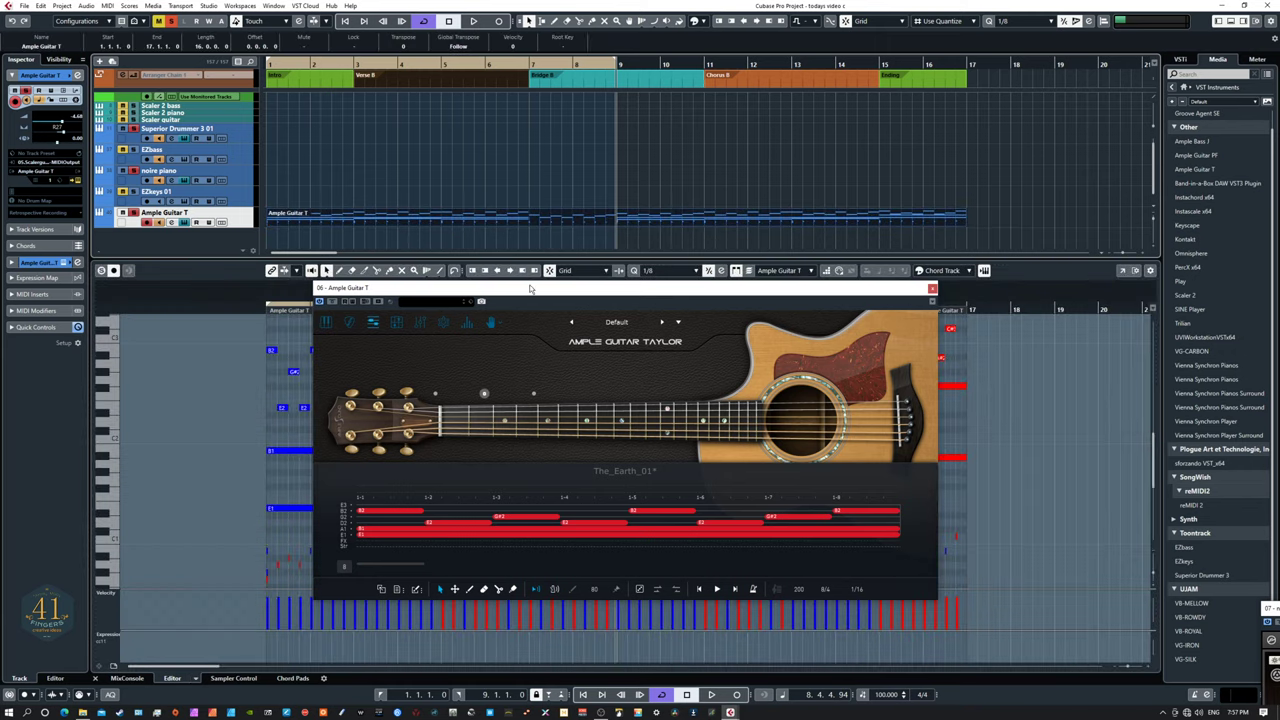
left_click_drag(482, 297, 936, 581)
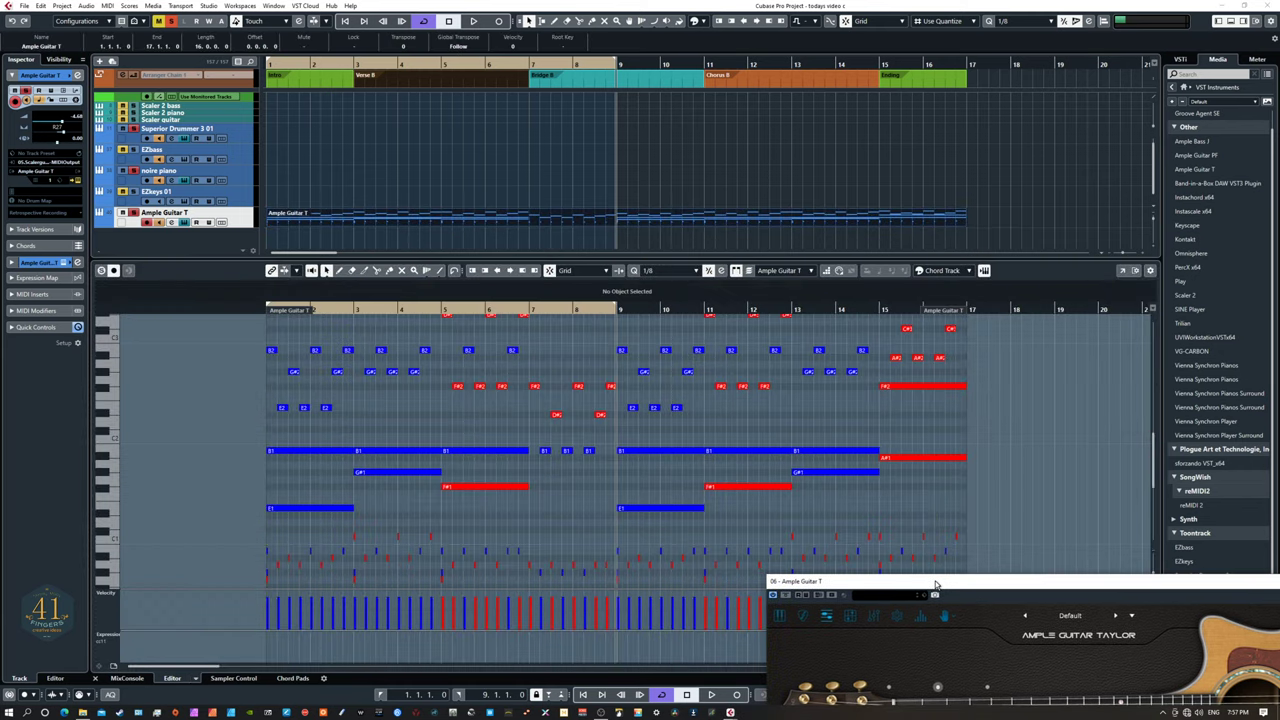
Examine the exported guitar part's notes, highlighting the short low notes beneath the chord notes and clearing the selection.
scroll(683, 481, "up", 2)
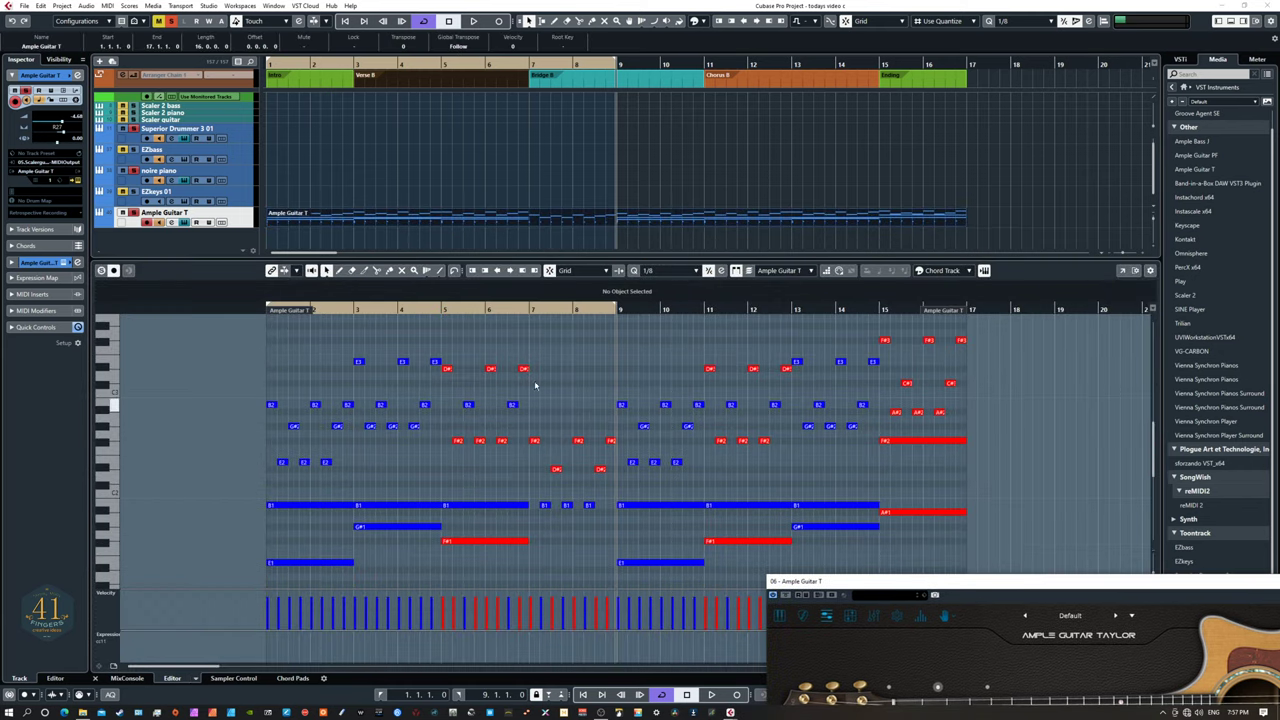
scroll(614, 468, "down", 6)
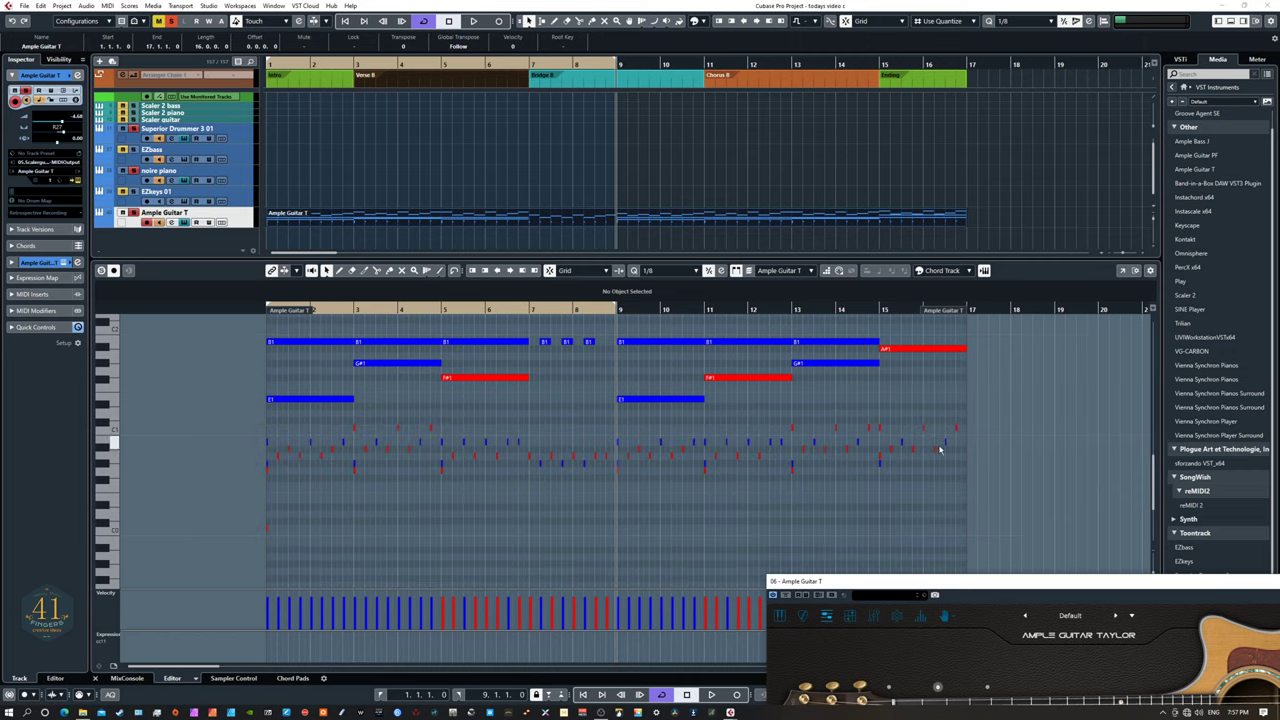
left_click_drag(222, 418, 993, 540)
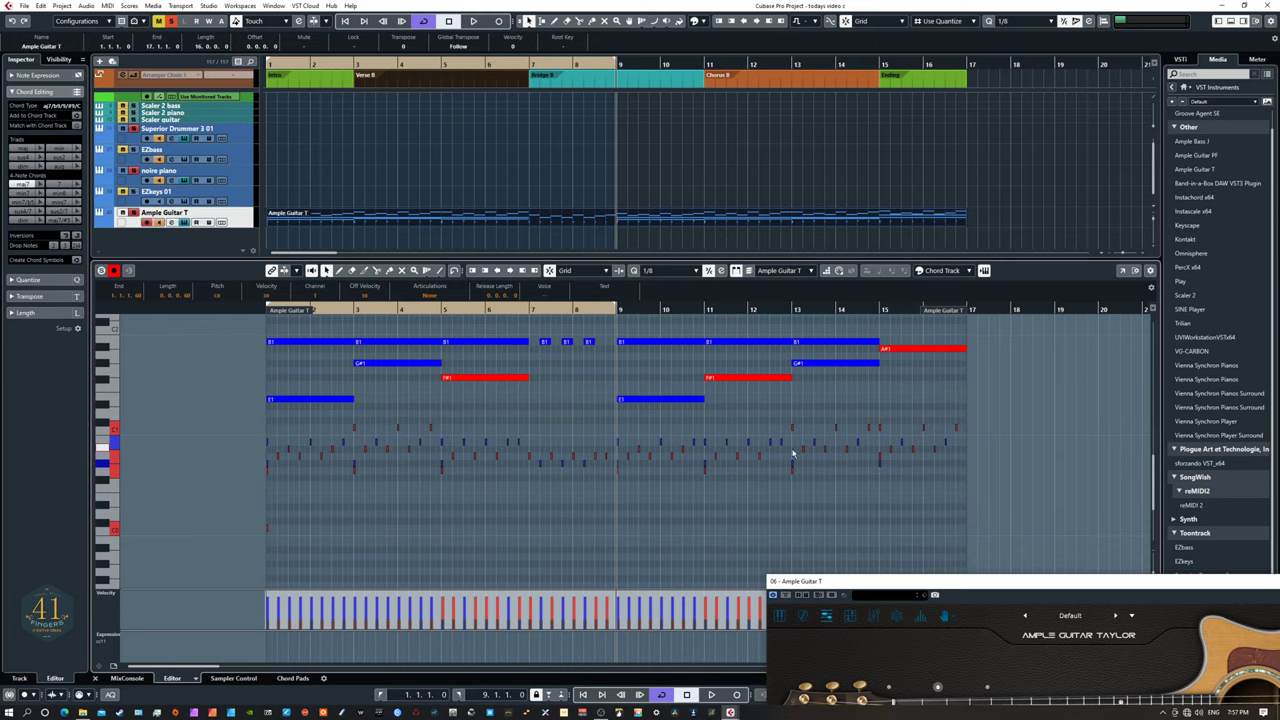
left_click(515, 530)
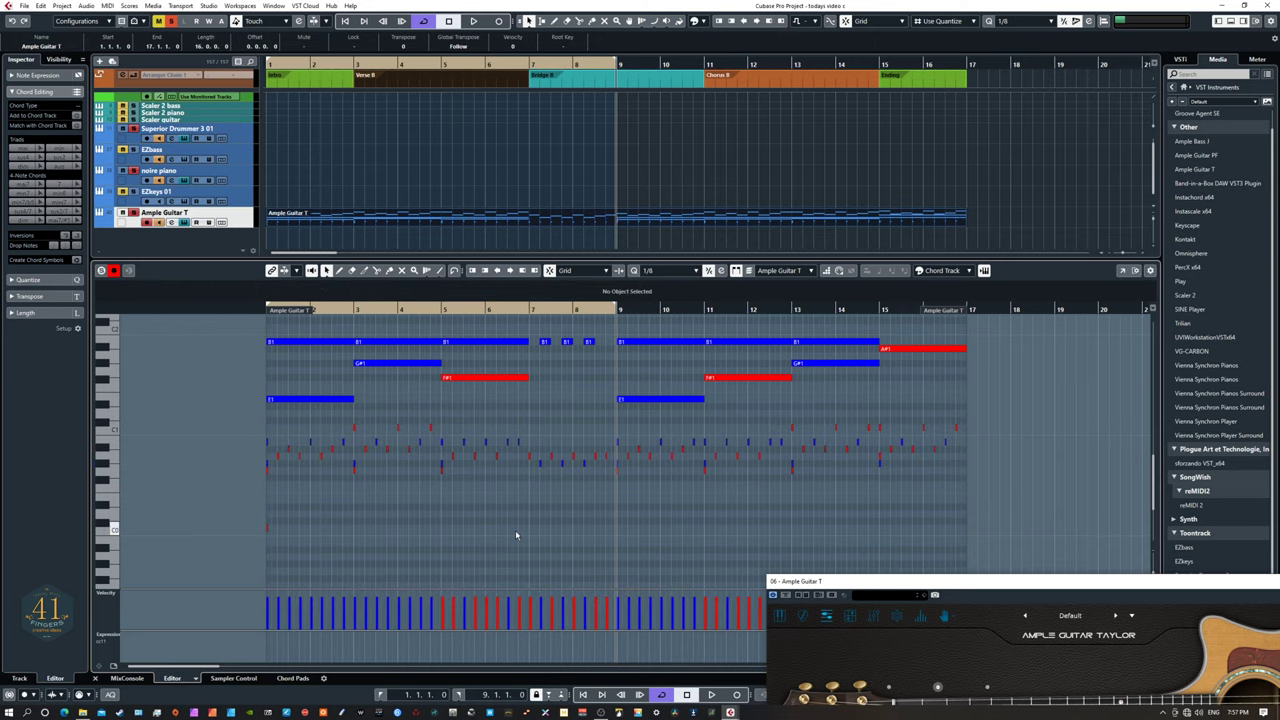
Survey the part's full pitch range and select the main chord notes across the first seven bars.
scroll(520, 534, "down", 3)
scroll(521, 535, "up", 3)
left_click_drag(1148, 472, 1145, 430)
scroll(1036, 448, "down", 6)
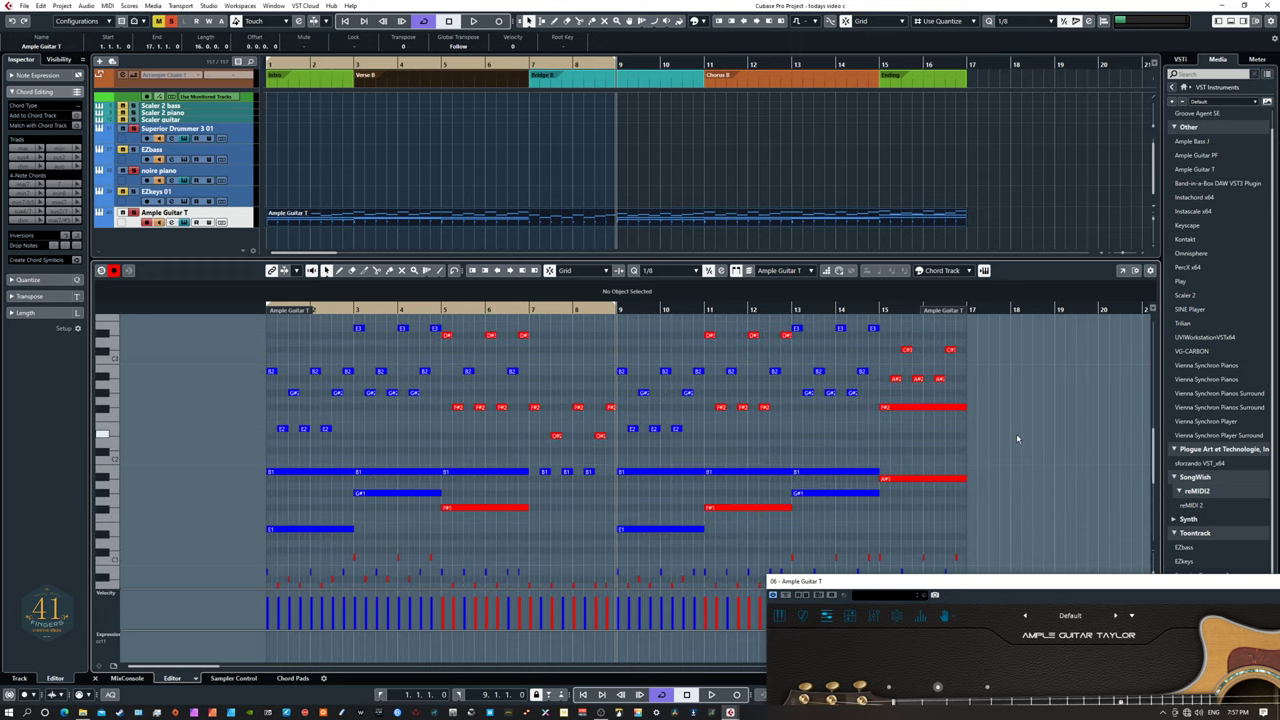
scroll(1016, 433, "up", 3)
scroll(1016, 438, "down", 3)
left_click_drag(224, 346, 549, 494)
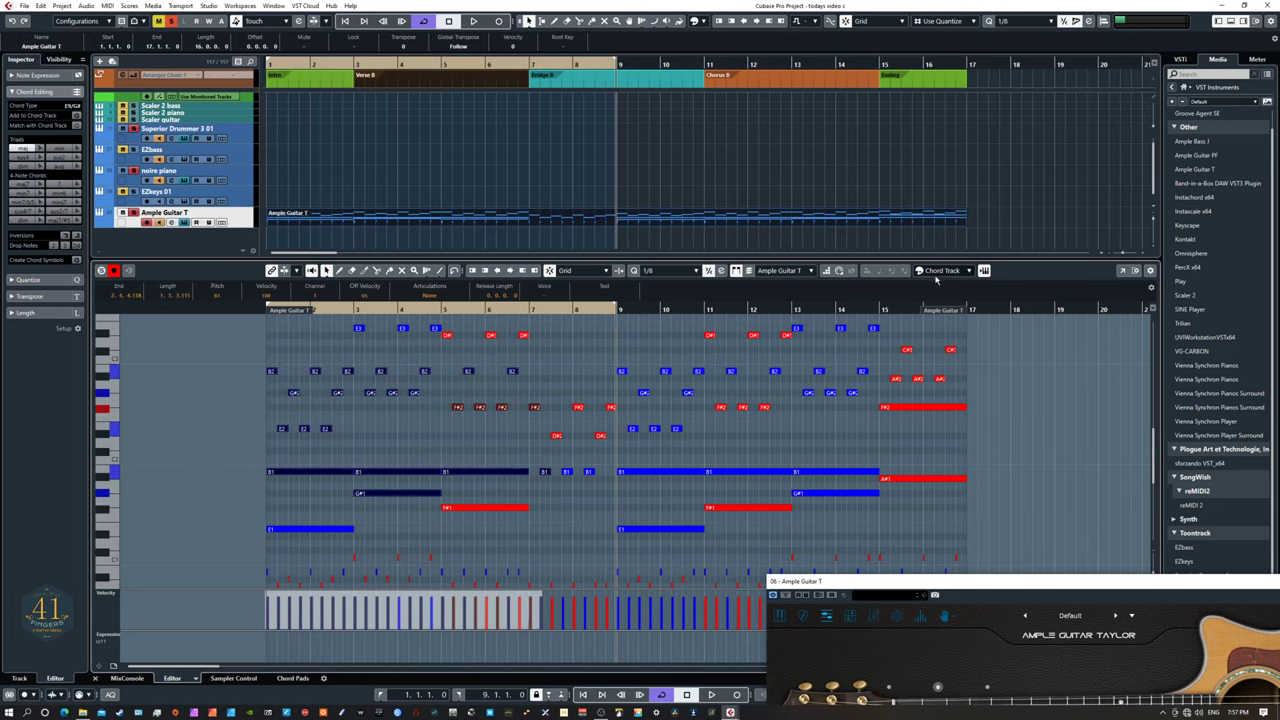
Bring the Ample Guitar T window back and inspect the sustained B1 note's pitch options in the riff's first two measures.
left_click_drag(915, 583, 702, 190)
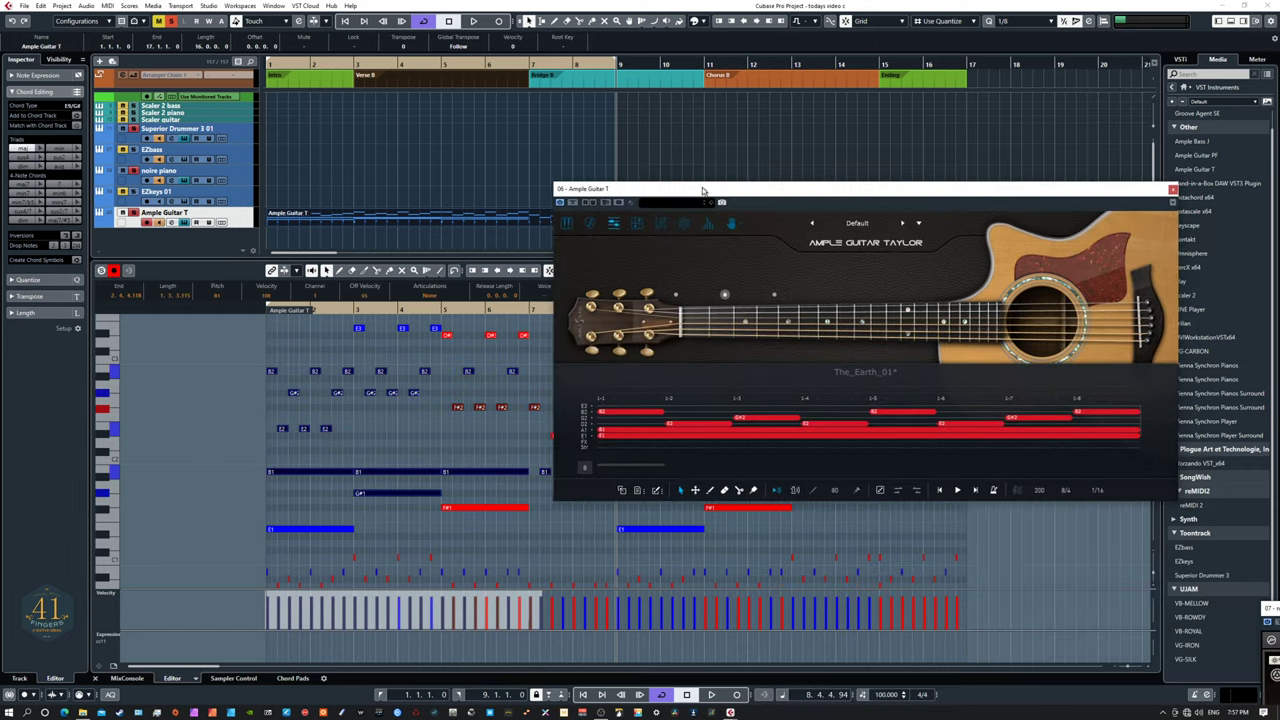
left_click(659, 437)
left_click(640, 374)
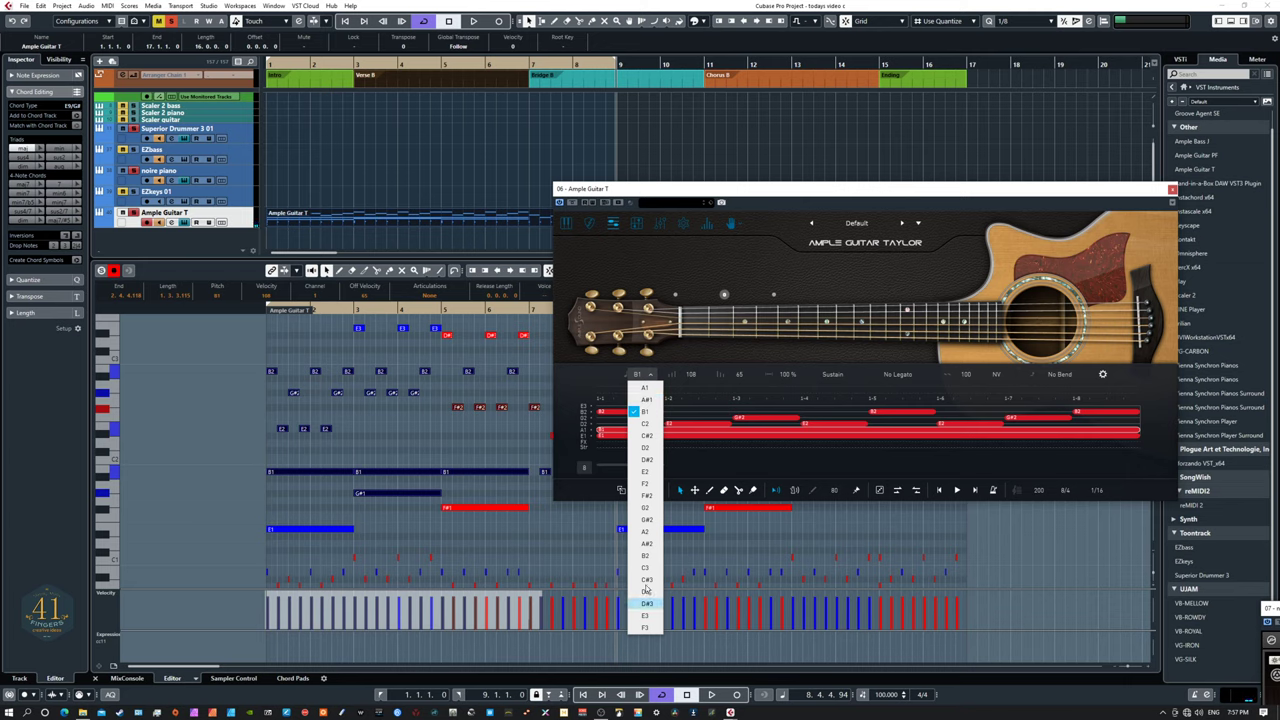
left_click(757, 464)
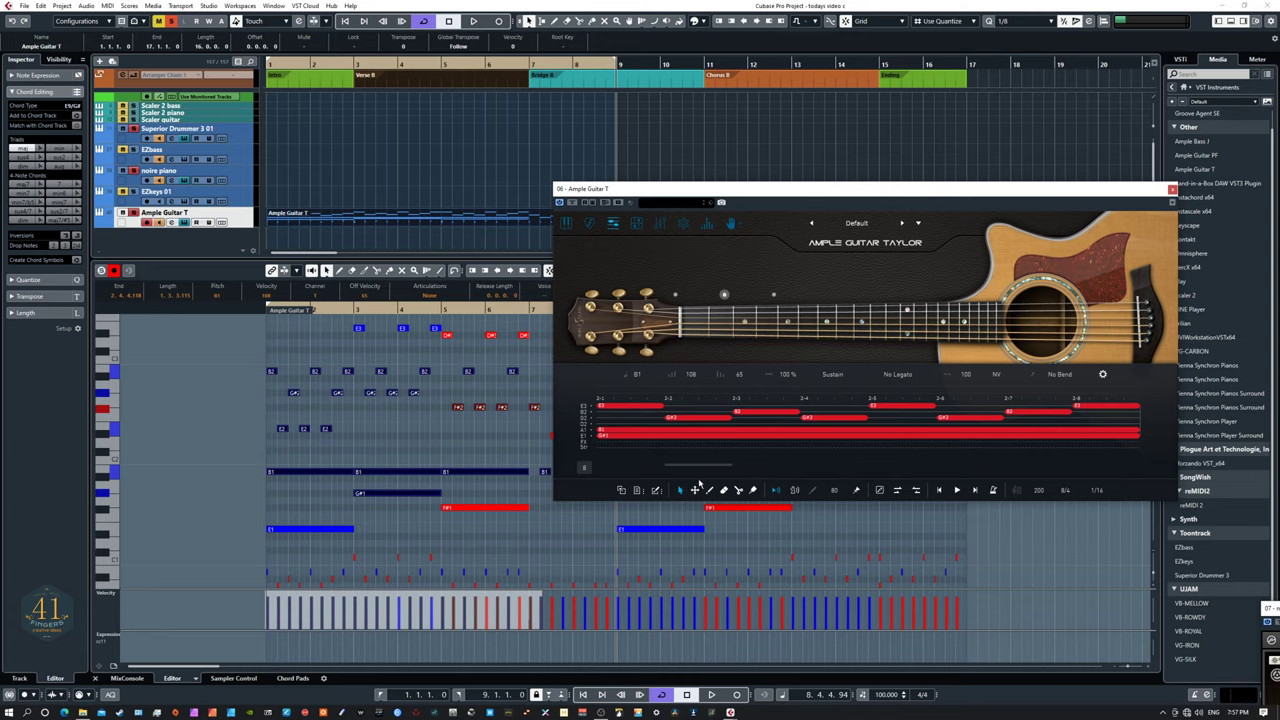
left_click(633, 375)
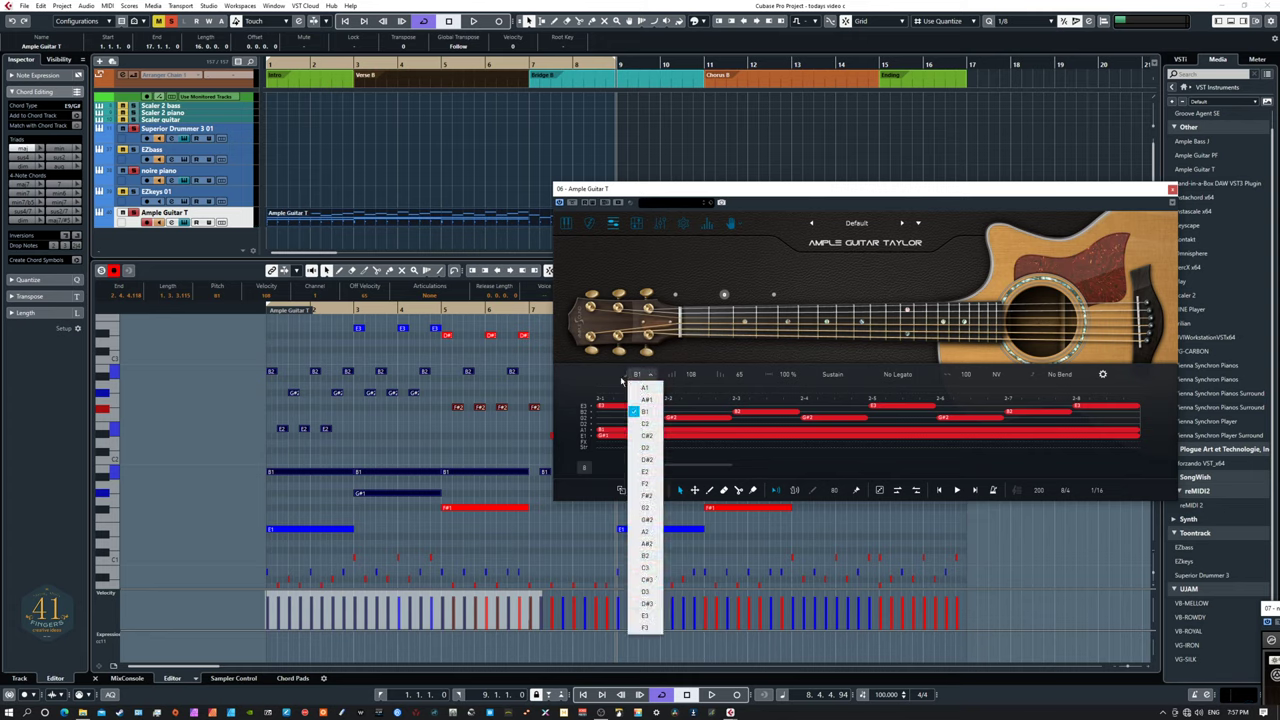
left_click(599, 375)
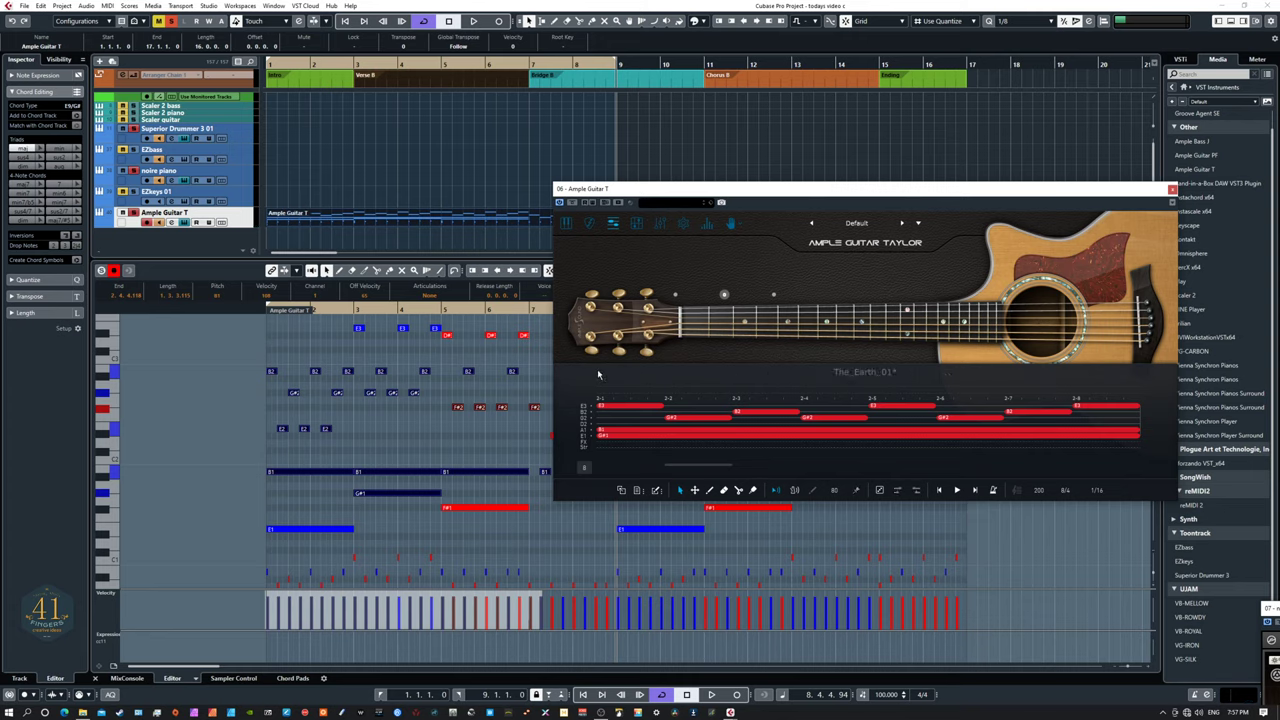
left_click(641, 434)
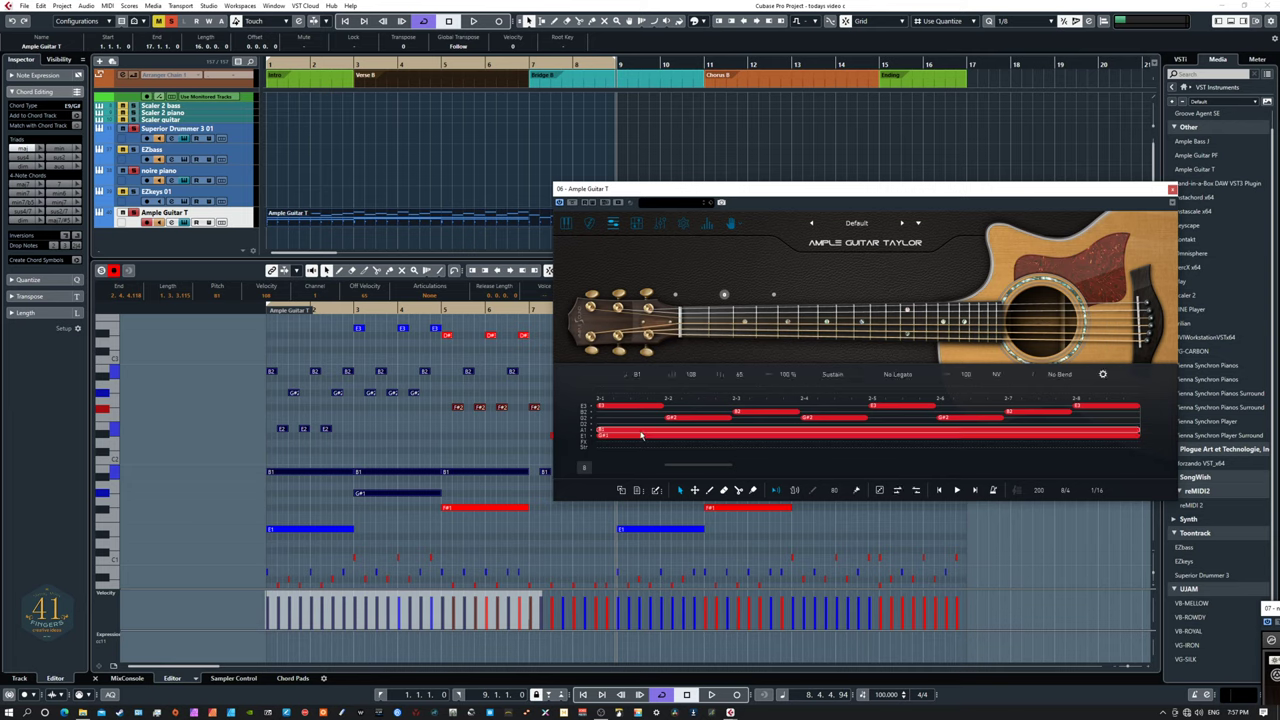
Inspect the sustained B1 note's articulation, legato, bend and vibrato options in the riff's second measure, leaving the note deselected.
left_click(838, 374)
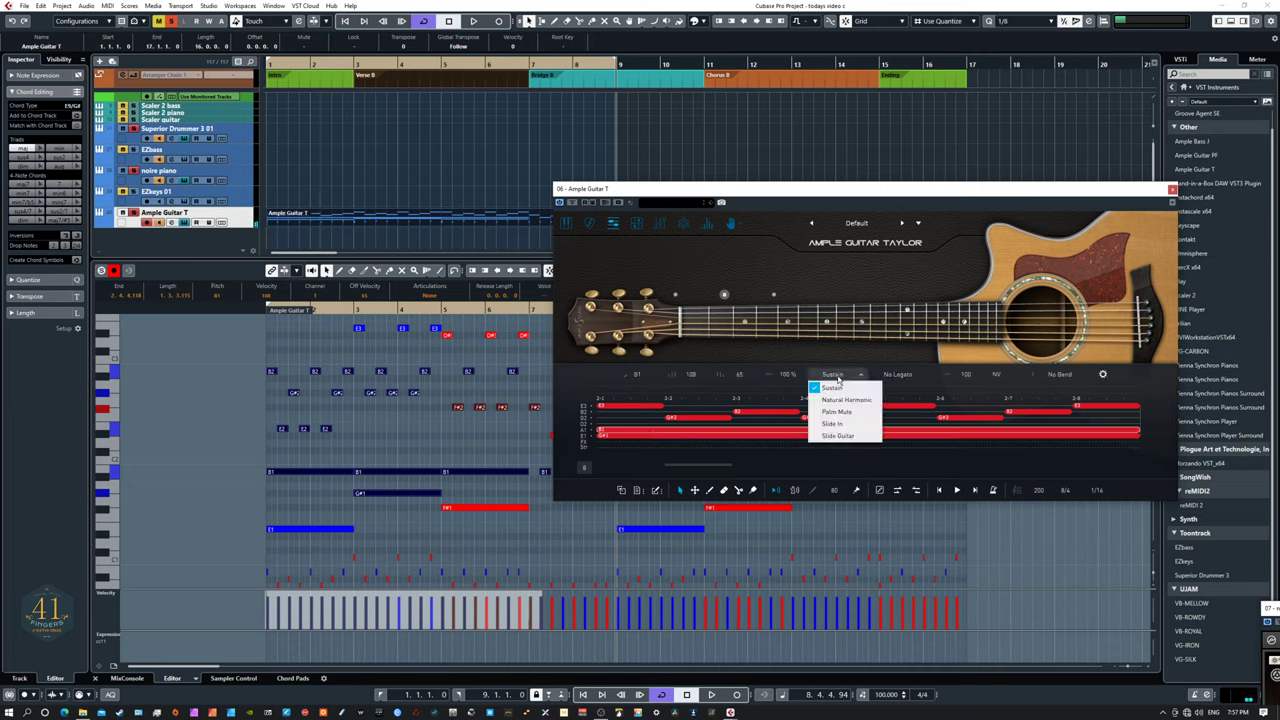
left_click(899, 375)
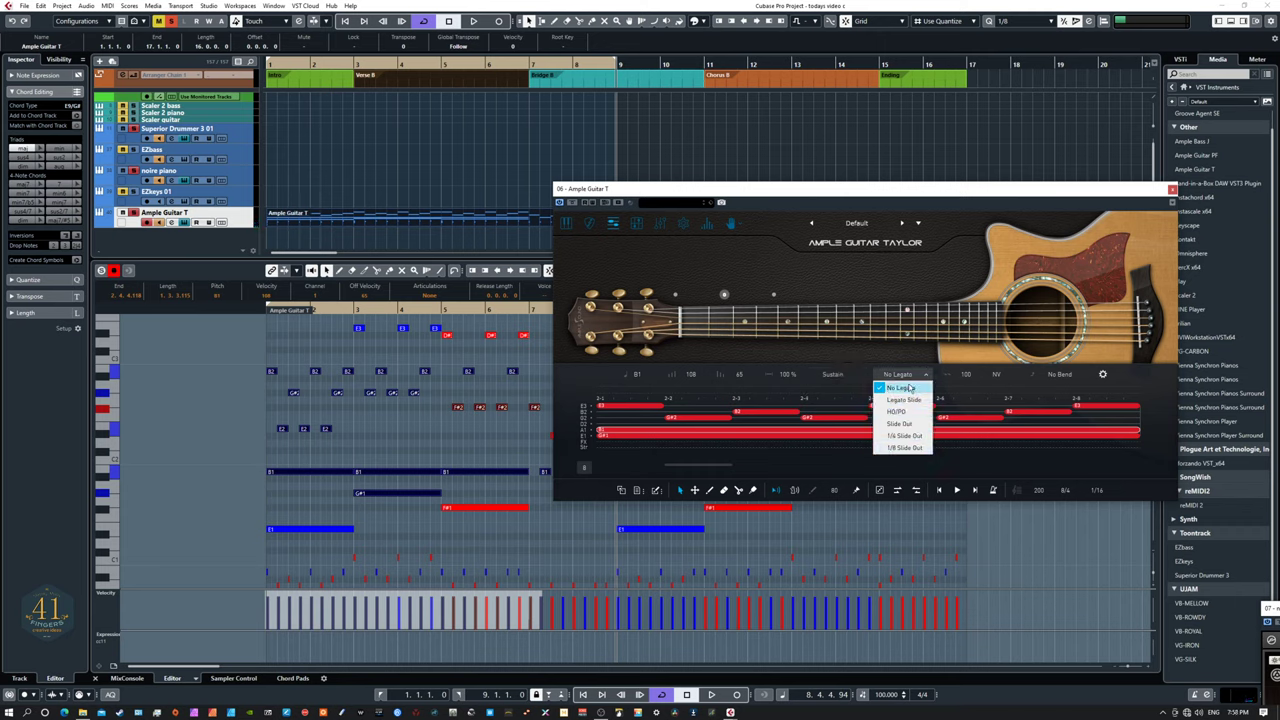
left_click(1062, 378)
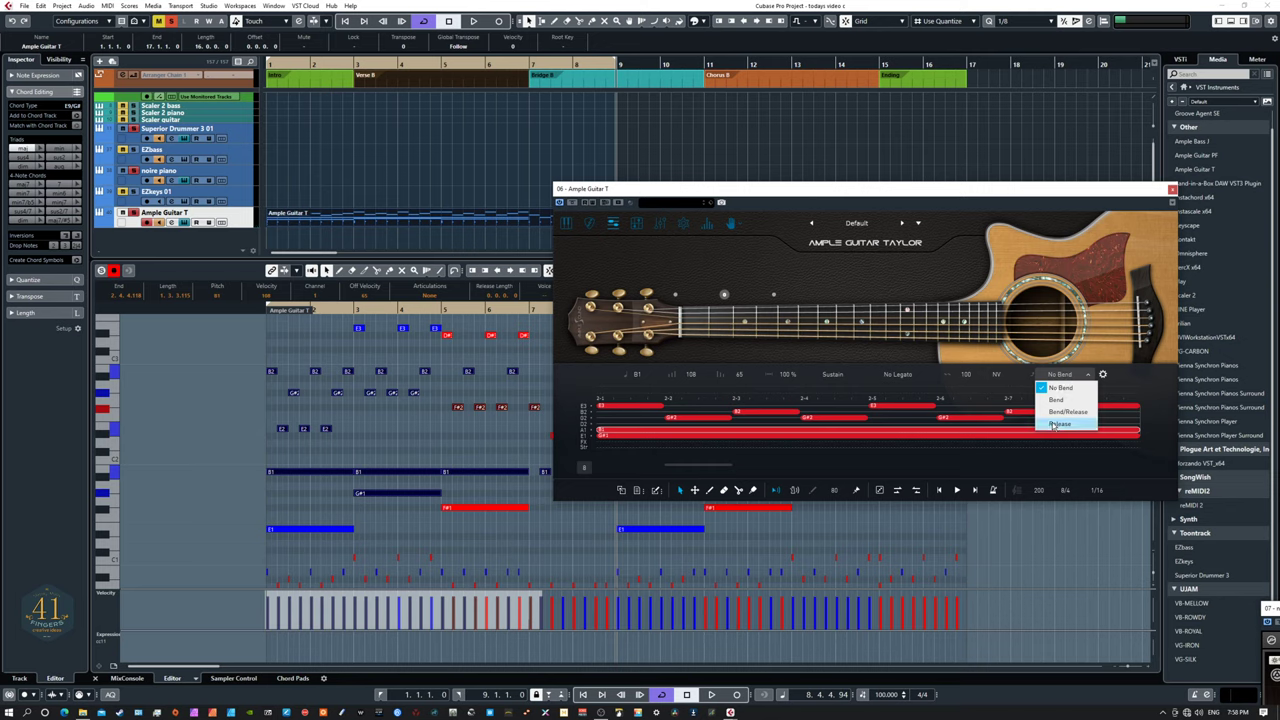
left_click(1000, 377)
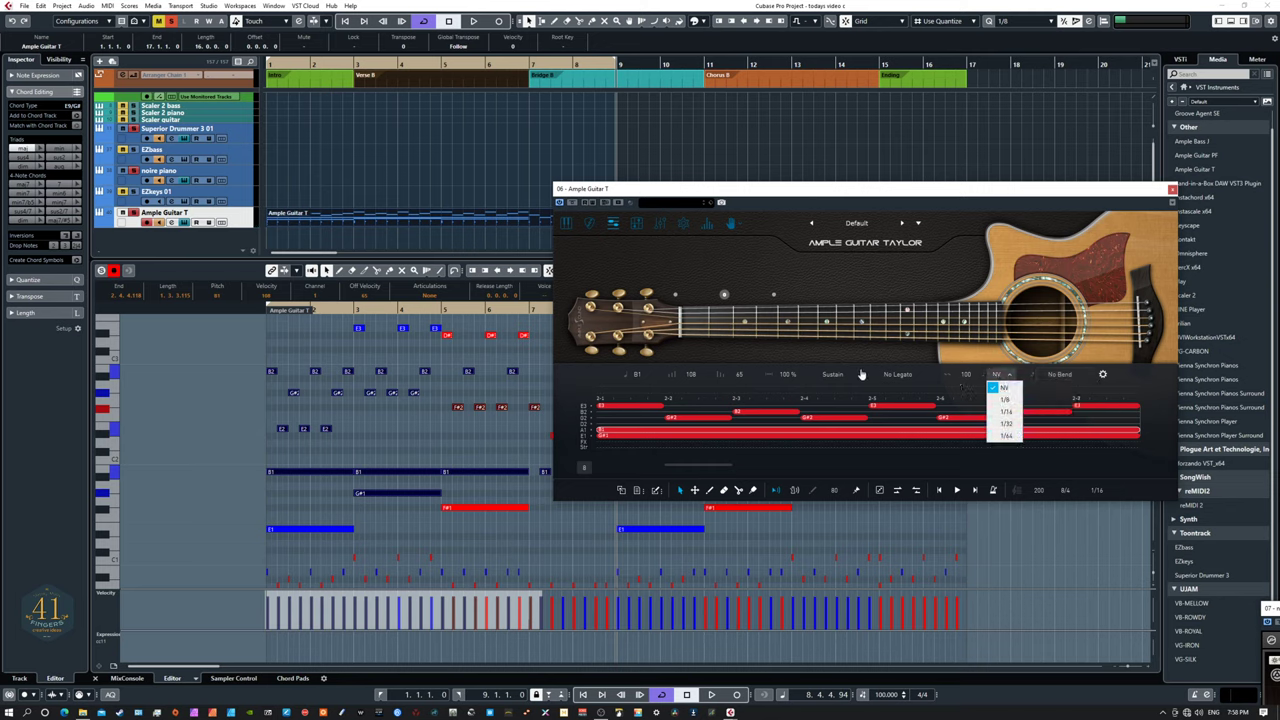
left_click(605, 451)
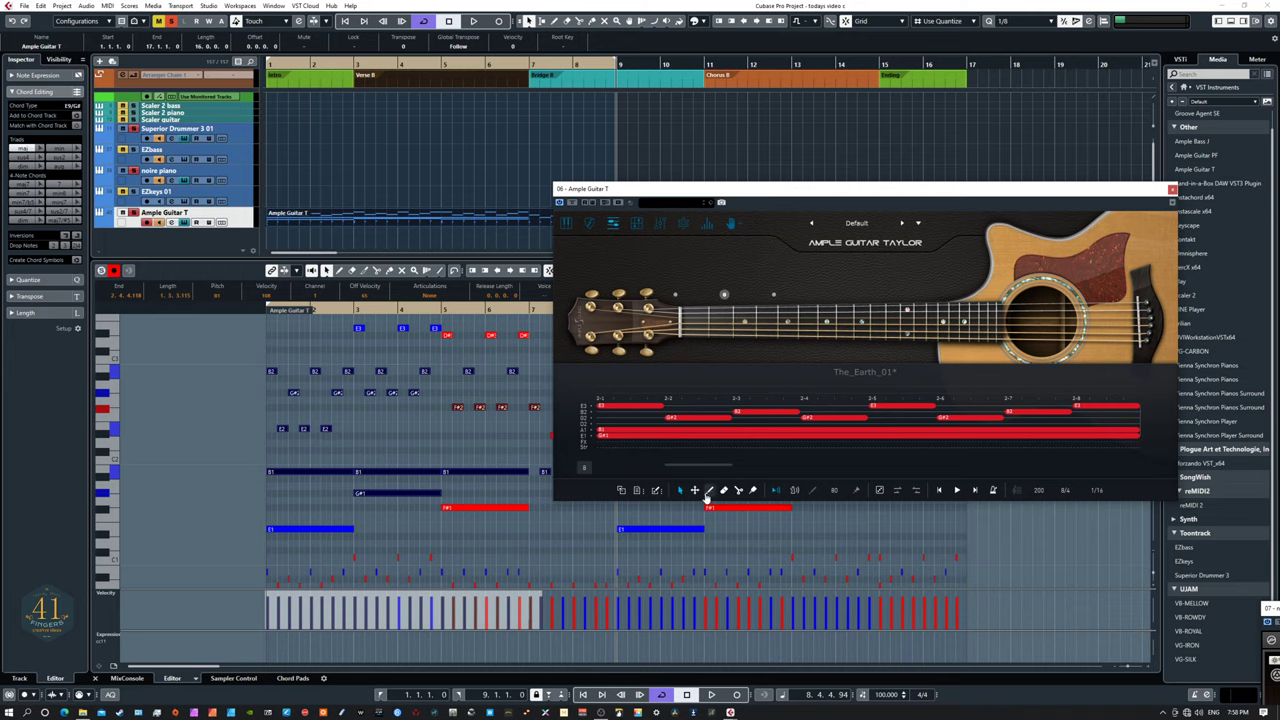
Draw a C major down strum shortly after beat 2-1 of the riff and lengthen it to beat 2-2.
left_click(621, 447)
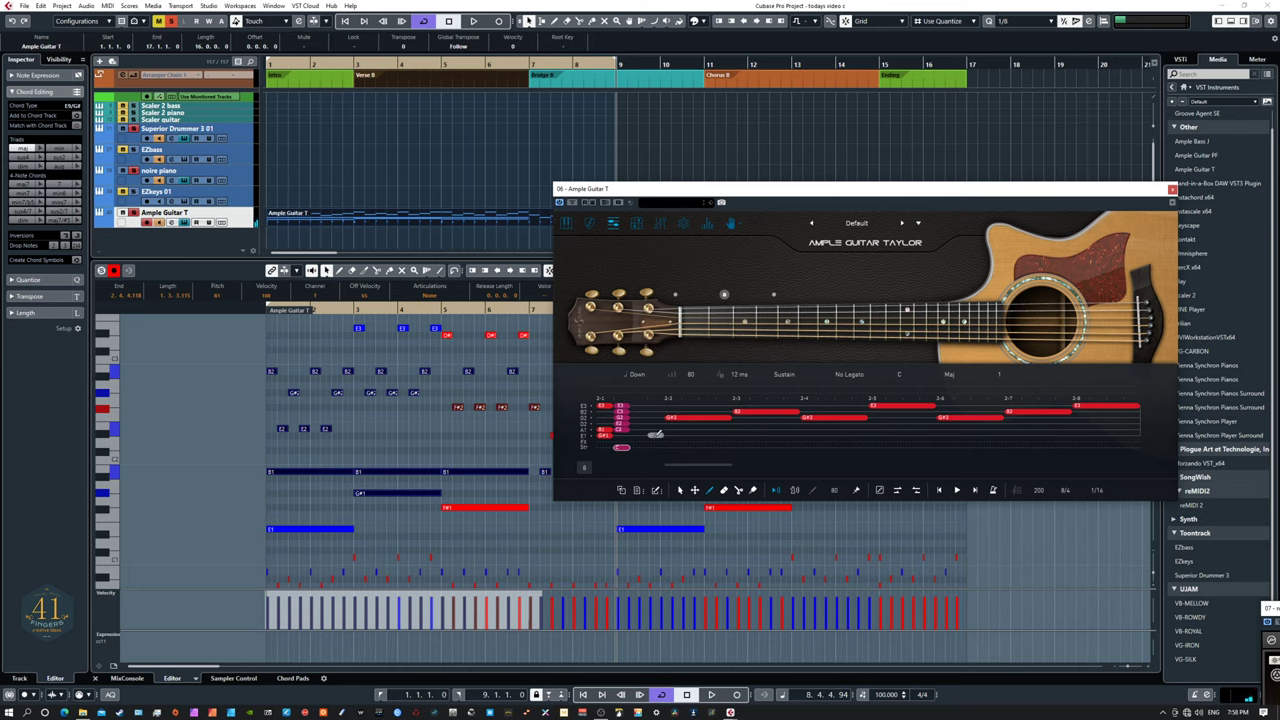
left_click(680, 490)
left_click_drag(630, 403, 666, 450)
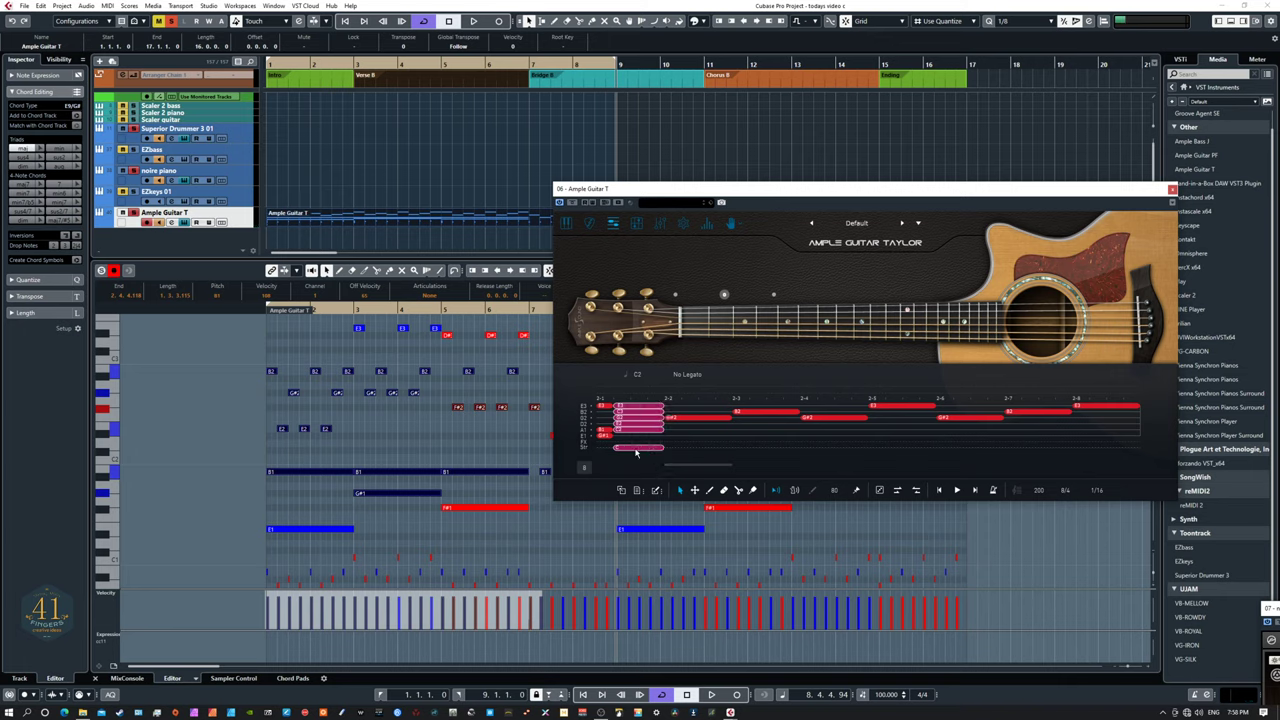
Add a Downstroke Noise 2 effect at beat 2-2 of the riff and look through the other available noise types.
left_click(709, 490)
left_click(674, 441)
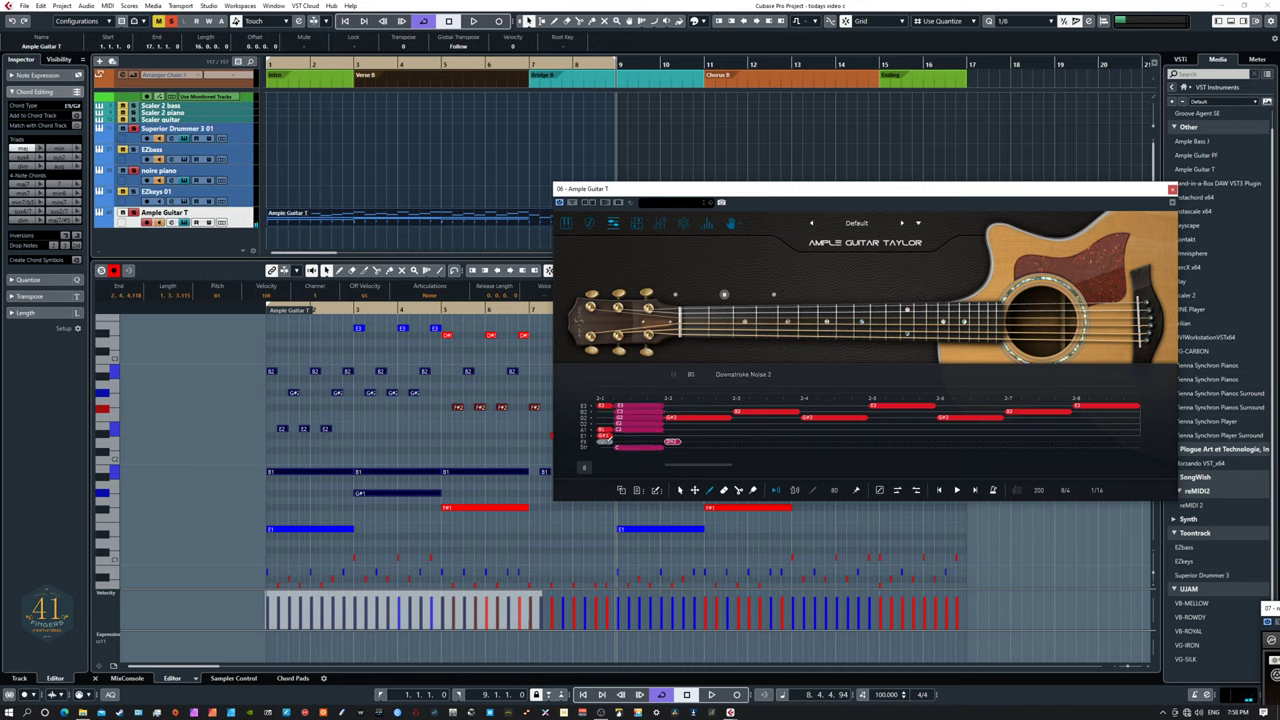
left_click(745, 374)
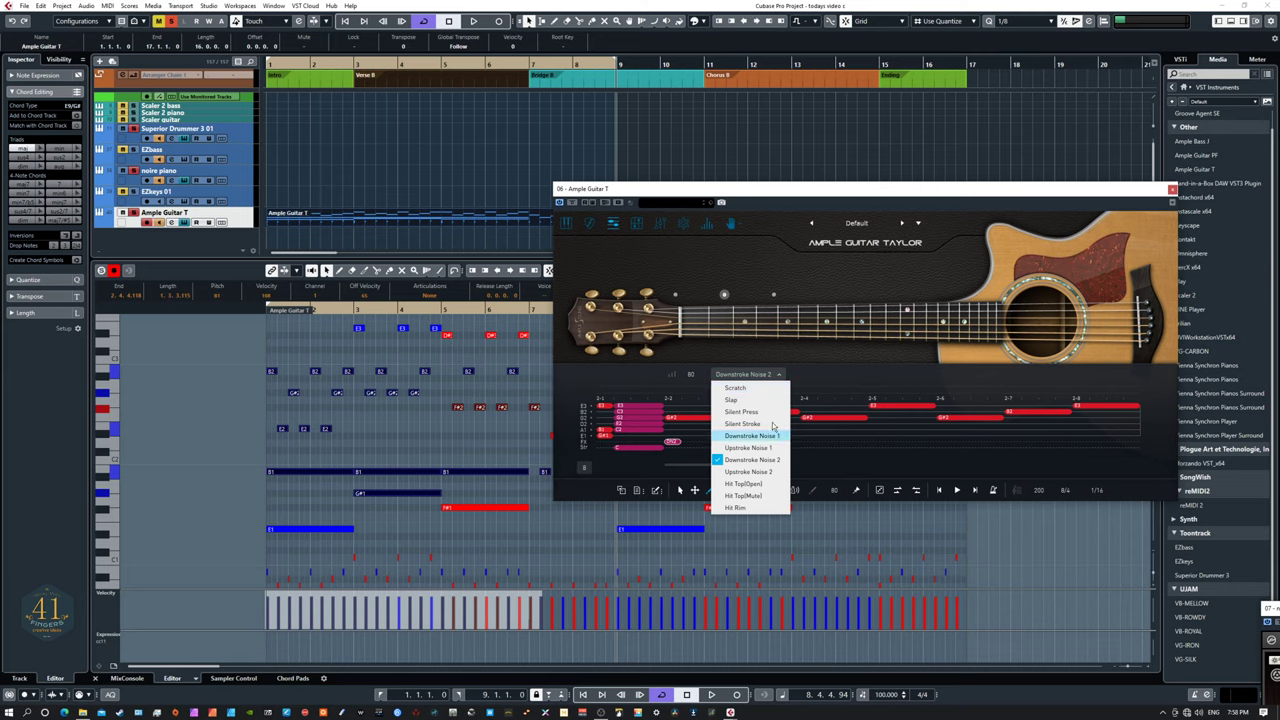
left_click(820, 381)
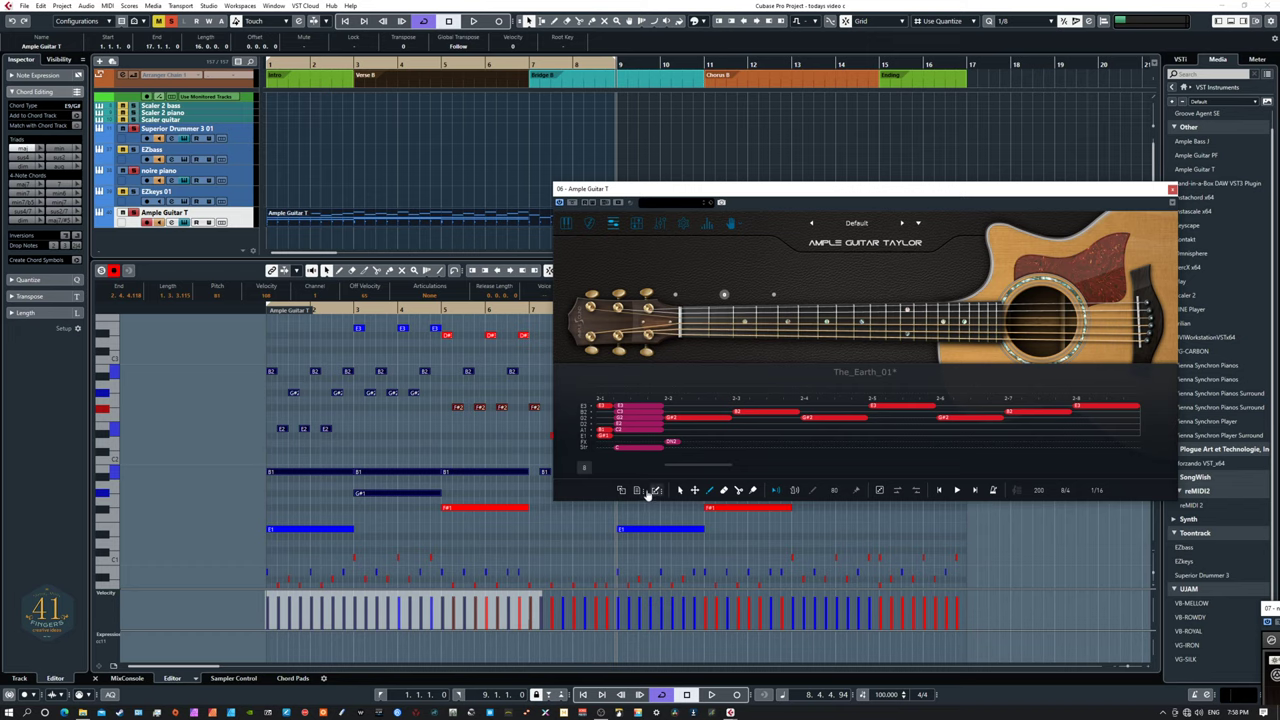
Bring the Scaler guitar window back on screen and arrange it with Ample Guitar T so the guitar track's part is uncovered.
left_click_drag(686, 191, 563, 218)
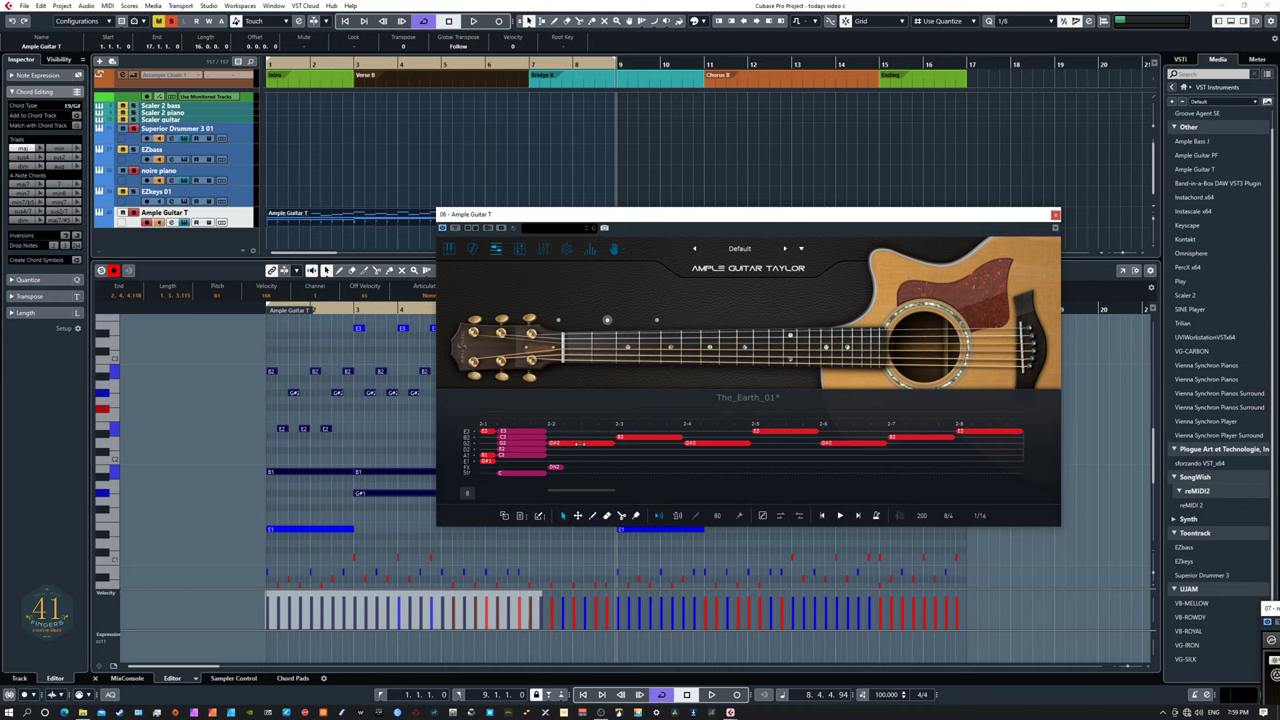
right_click(587, 447)
left_click_drag(0, 182, 577, 140)
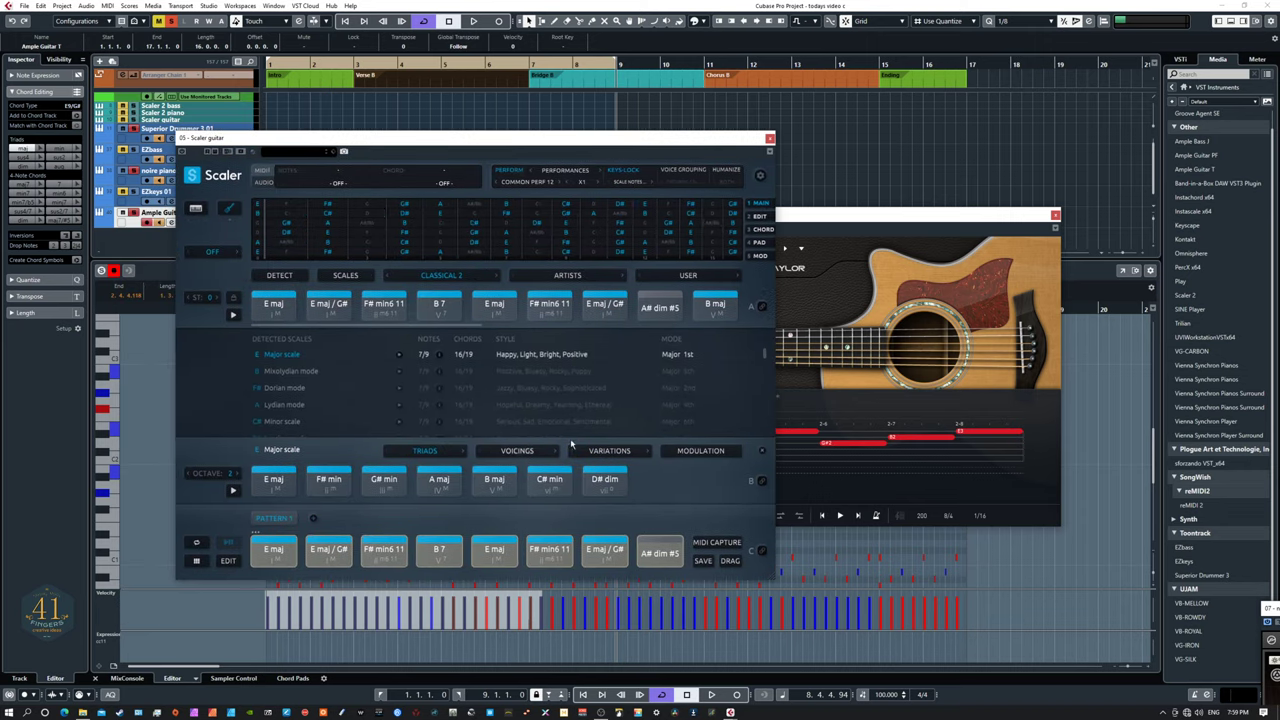
left_click_drag(490, 144, 1029, 178)
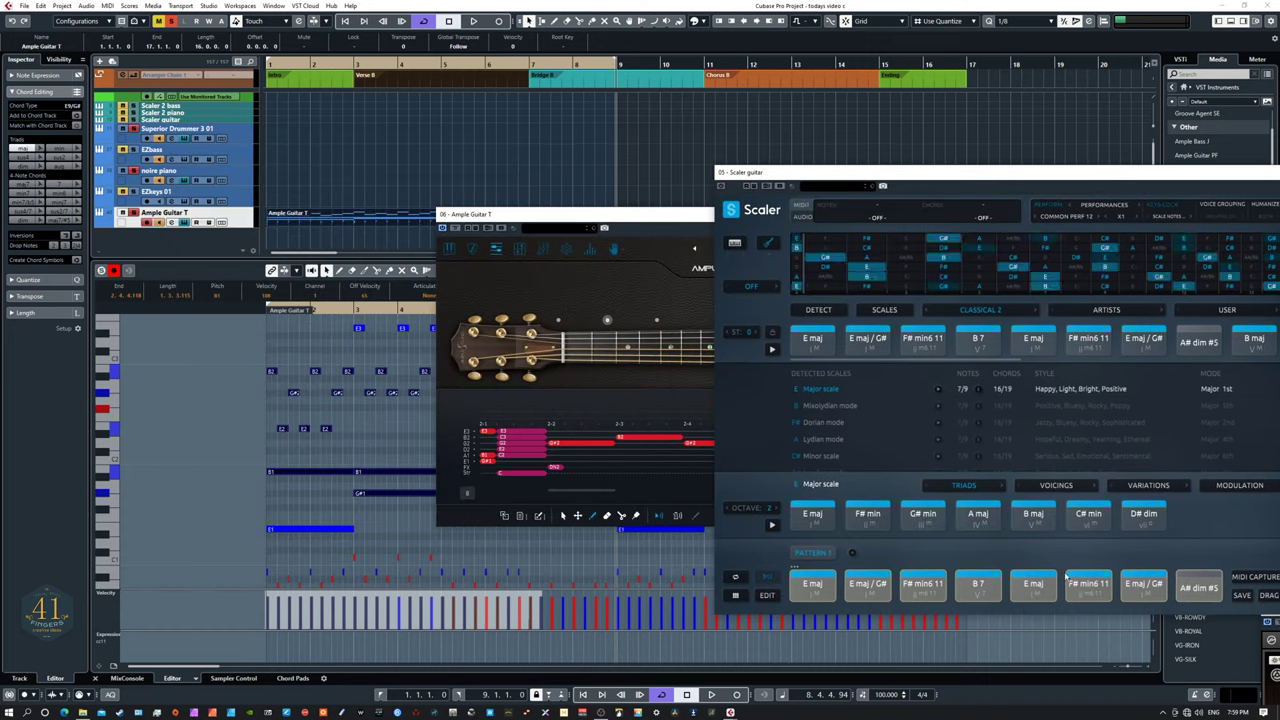
left_click_drag(603, 217, 320, 227)
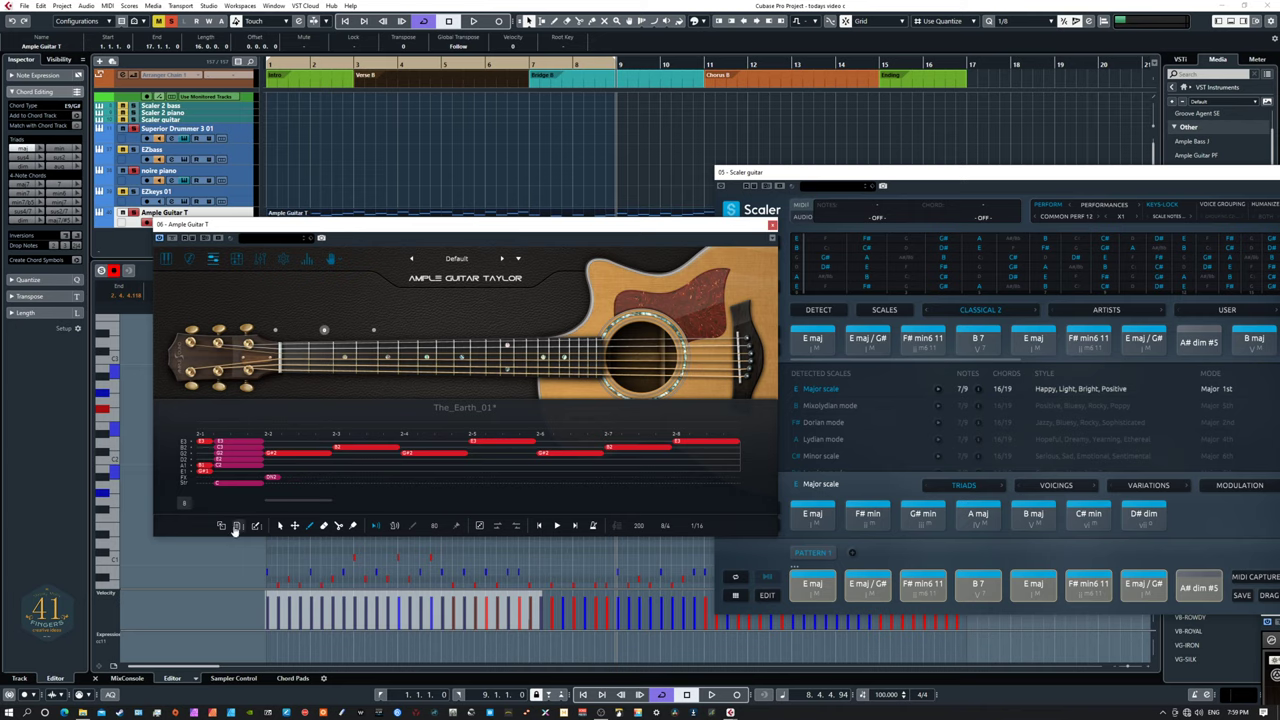
left_click_drag(331, 232, 463, 335)
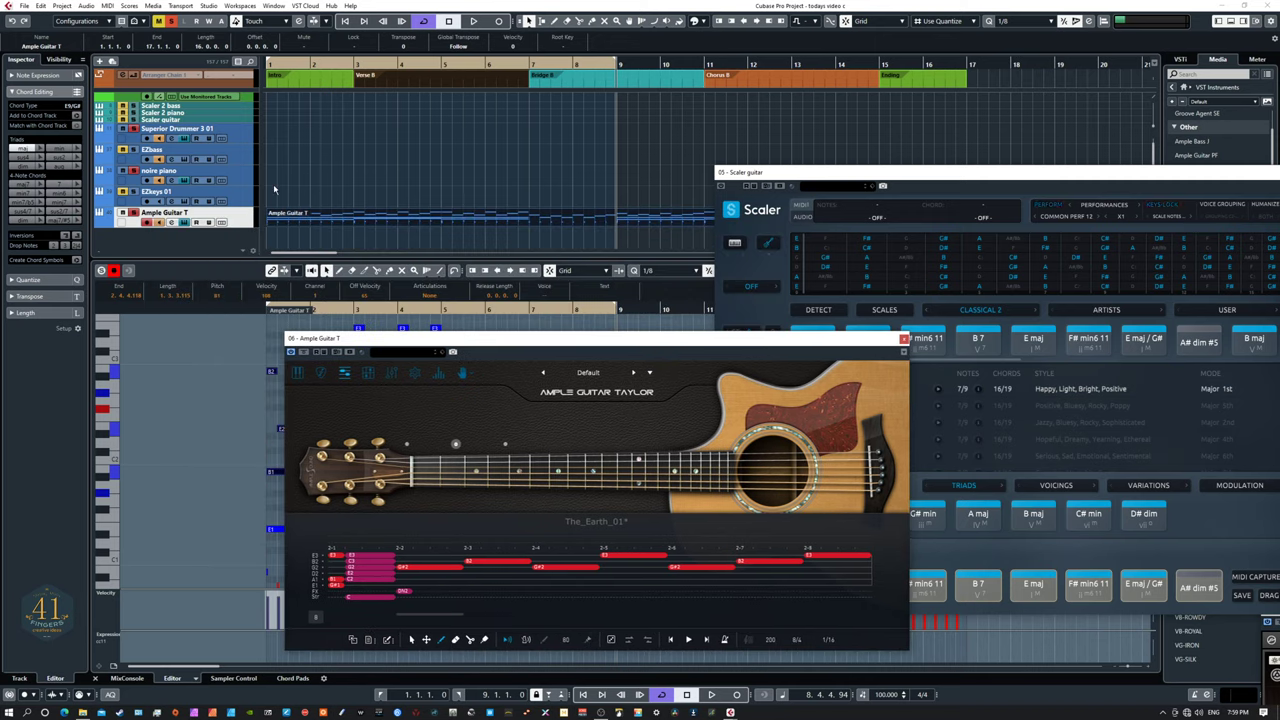
Clear the Scaler window off the arrangement and move the Ample Guitar T part to start at bar 7, the Bridge section.
left_click(307, 82)
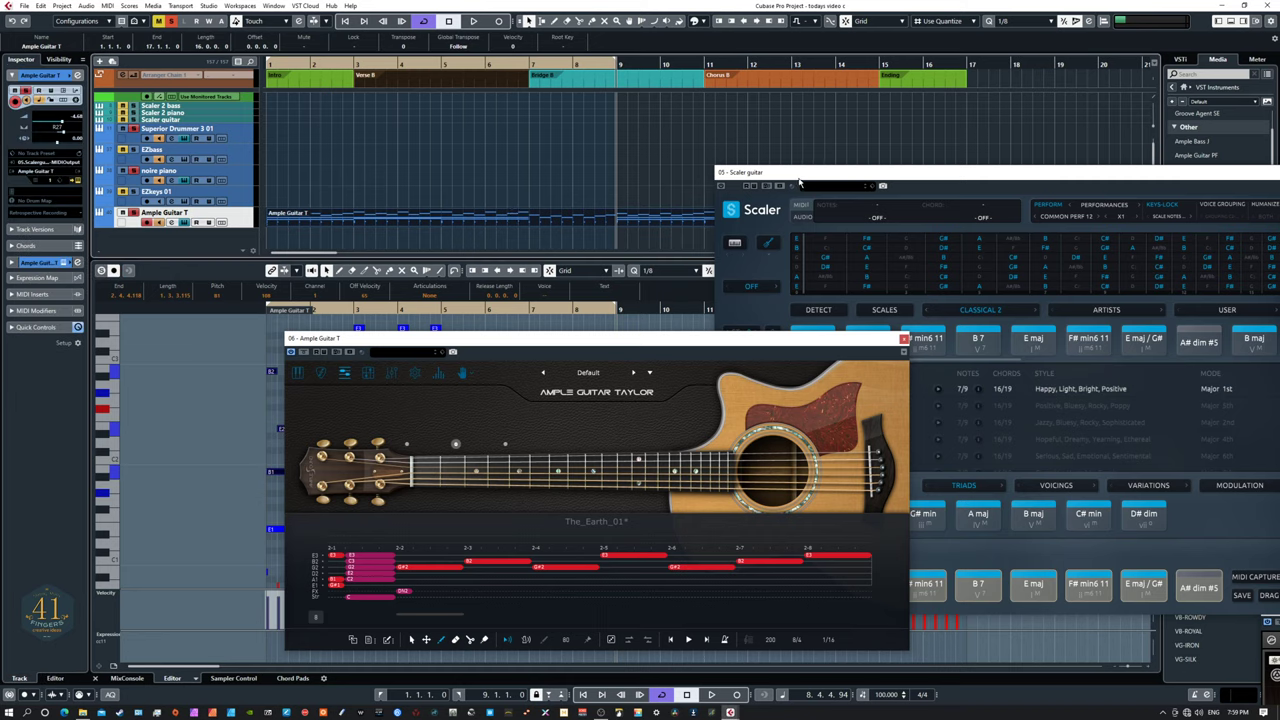
left_click_drag(796, 181, 792, 333)
left_click_drag(487, 213, 741, 229)
Split the Ample Guitar T part at bar 11 and delete the piece that runs past the Bridge section.
right_click(764, 229)
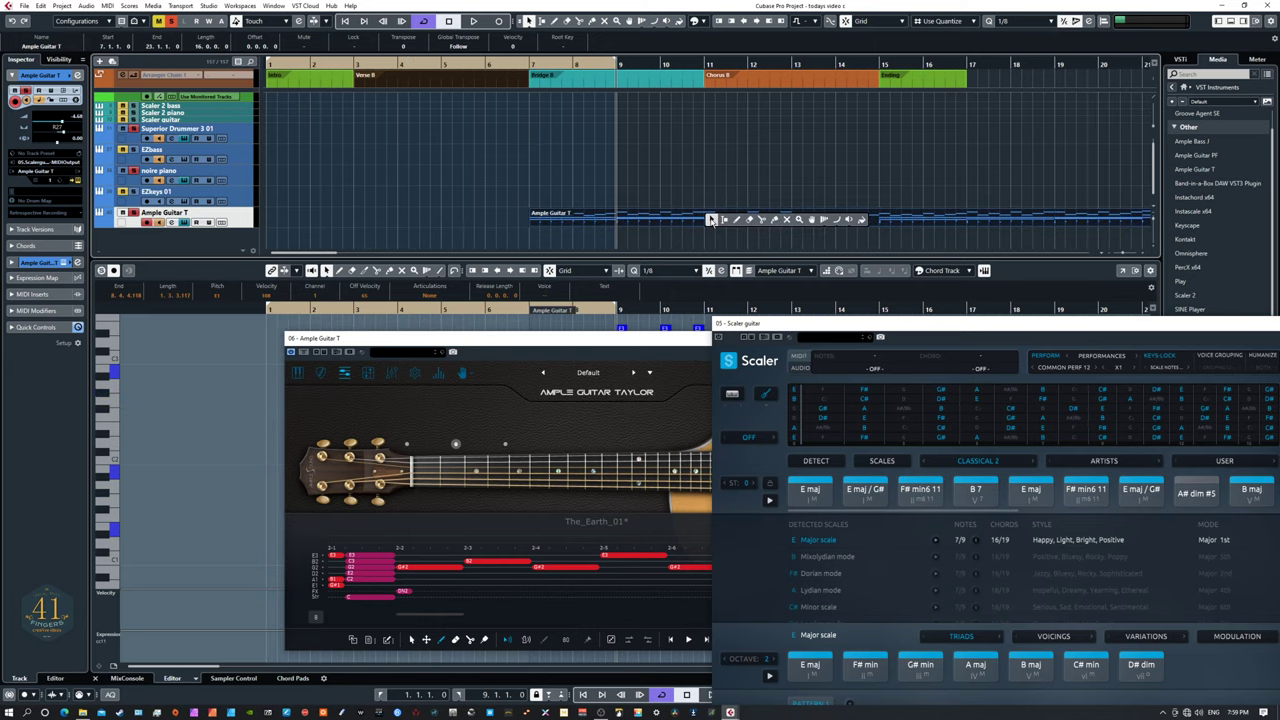
left_click(762, 220)
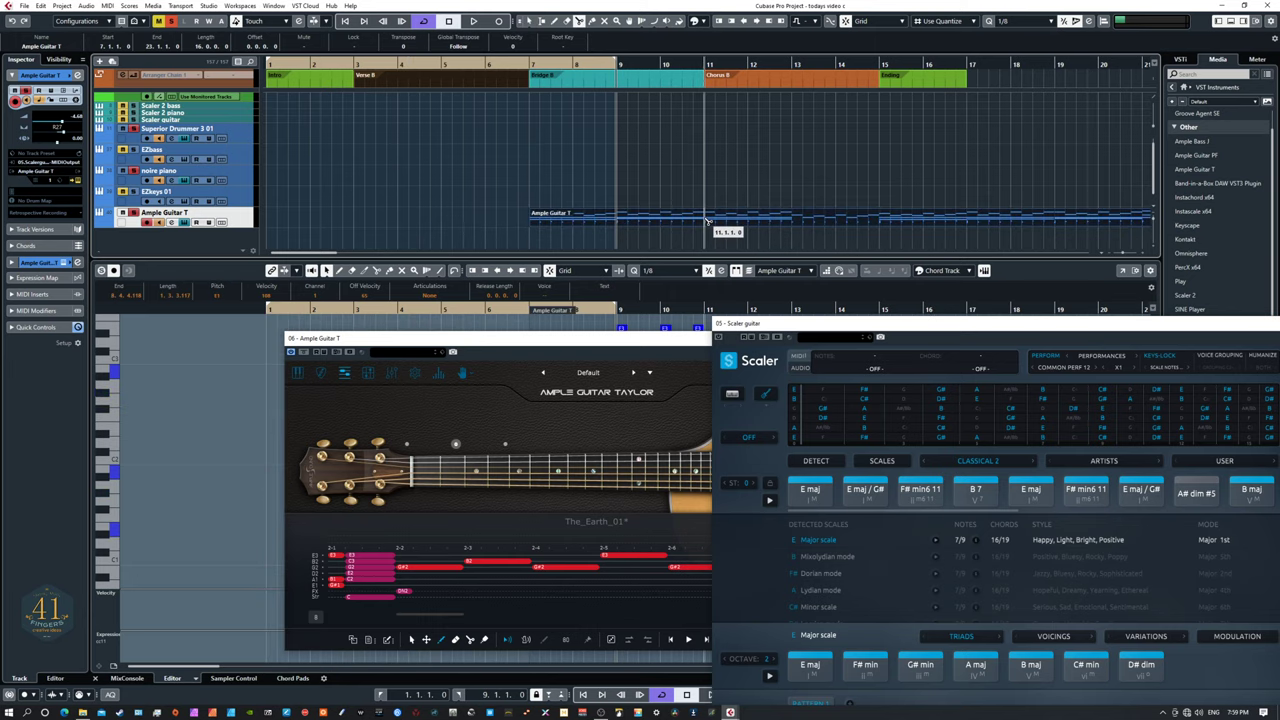
left_click(706, 220)
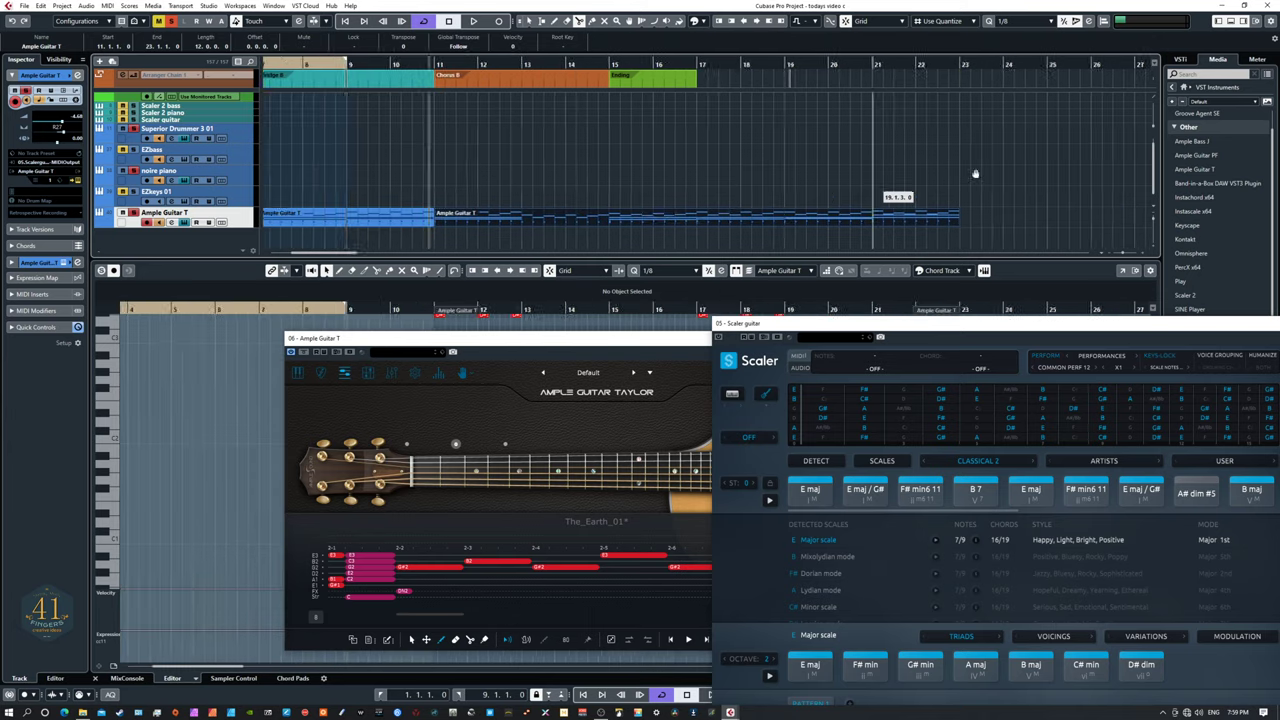
key("1")
left_click(697, 224)
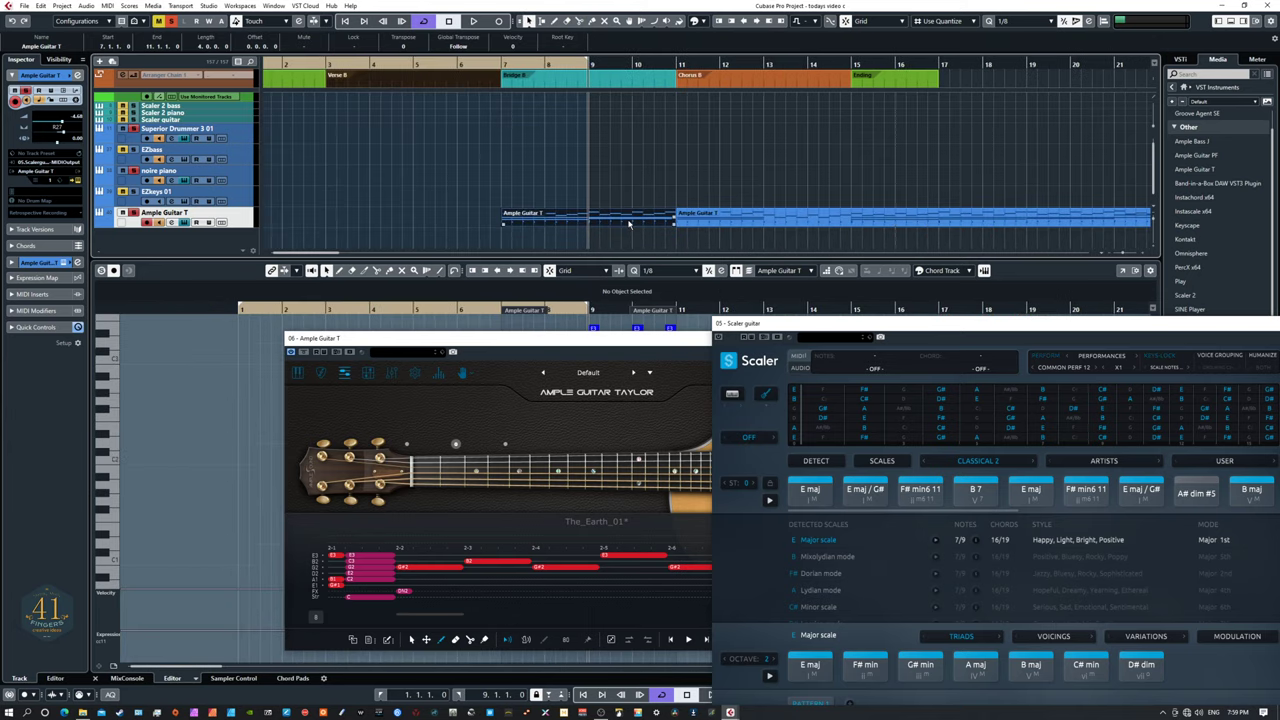
key("Left")
key("Delete")
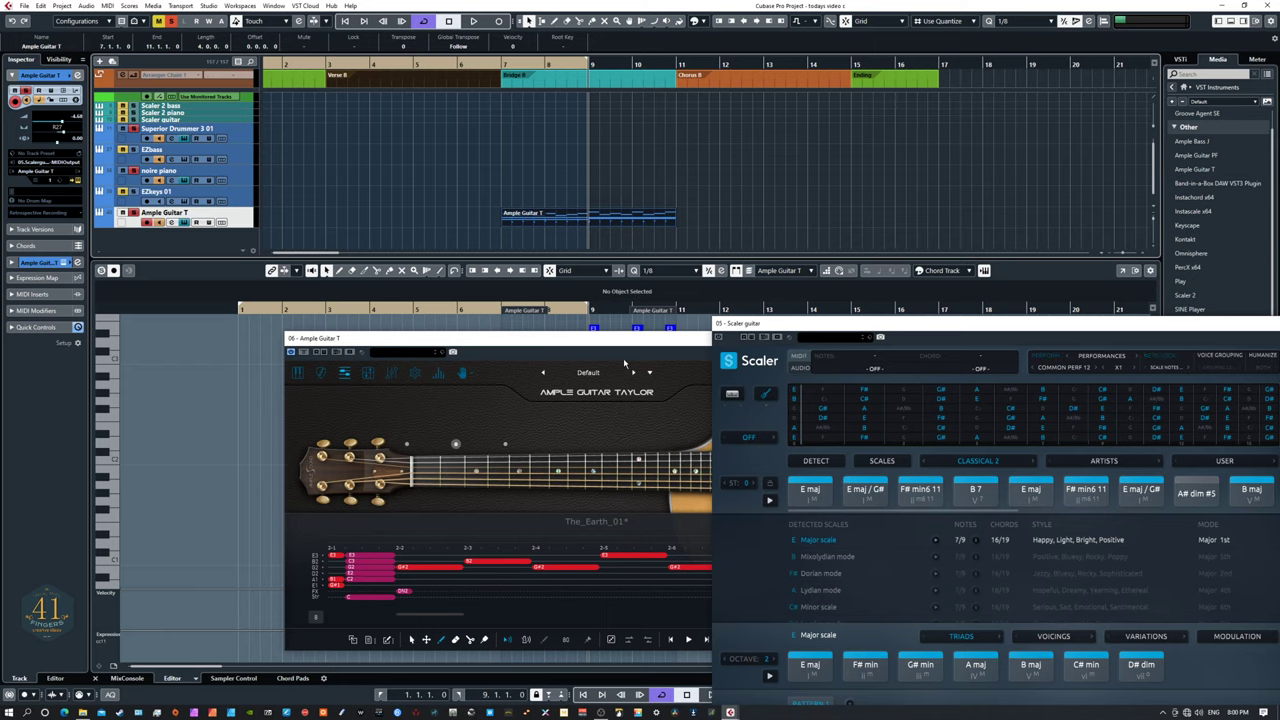
Show the Scaler guitar window in full and switch its performance to Common Perf 13.
left_click_drag(605, 343, 483, 333)
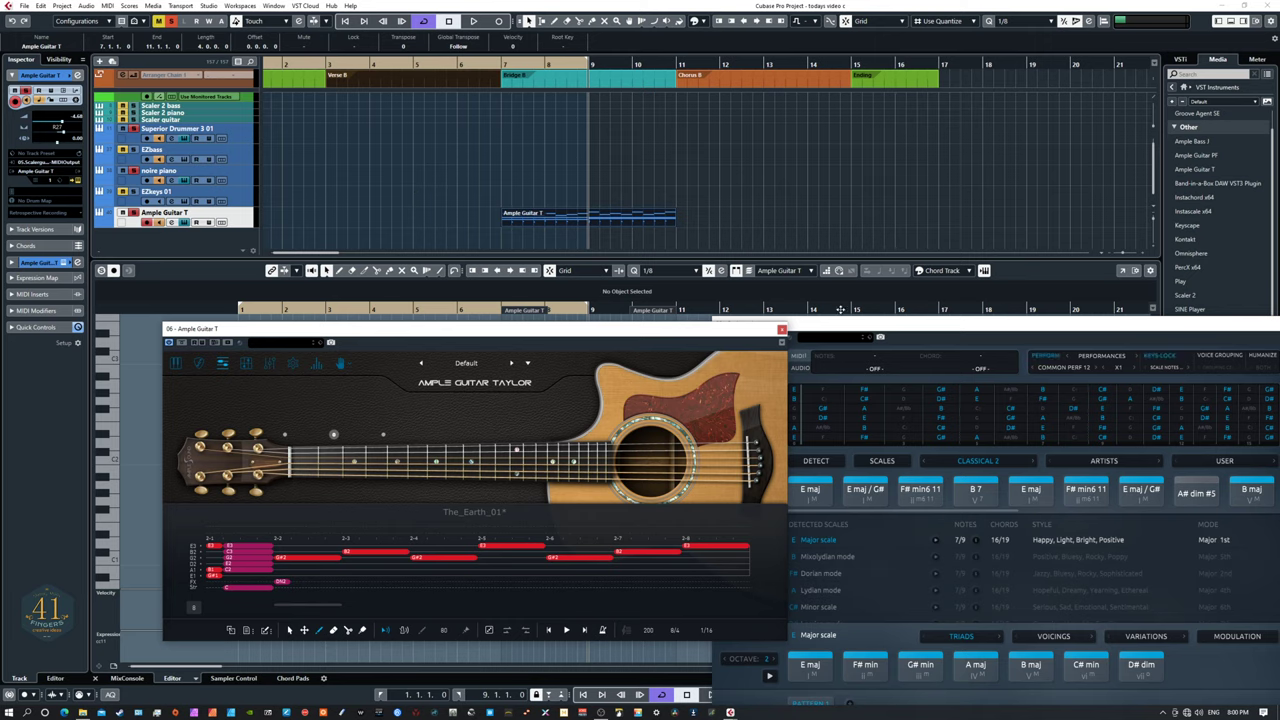
left_click_drag(829, 328, 709, 170)
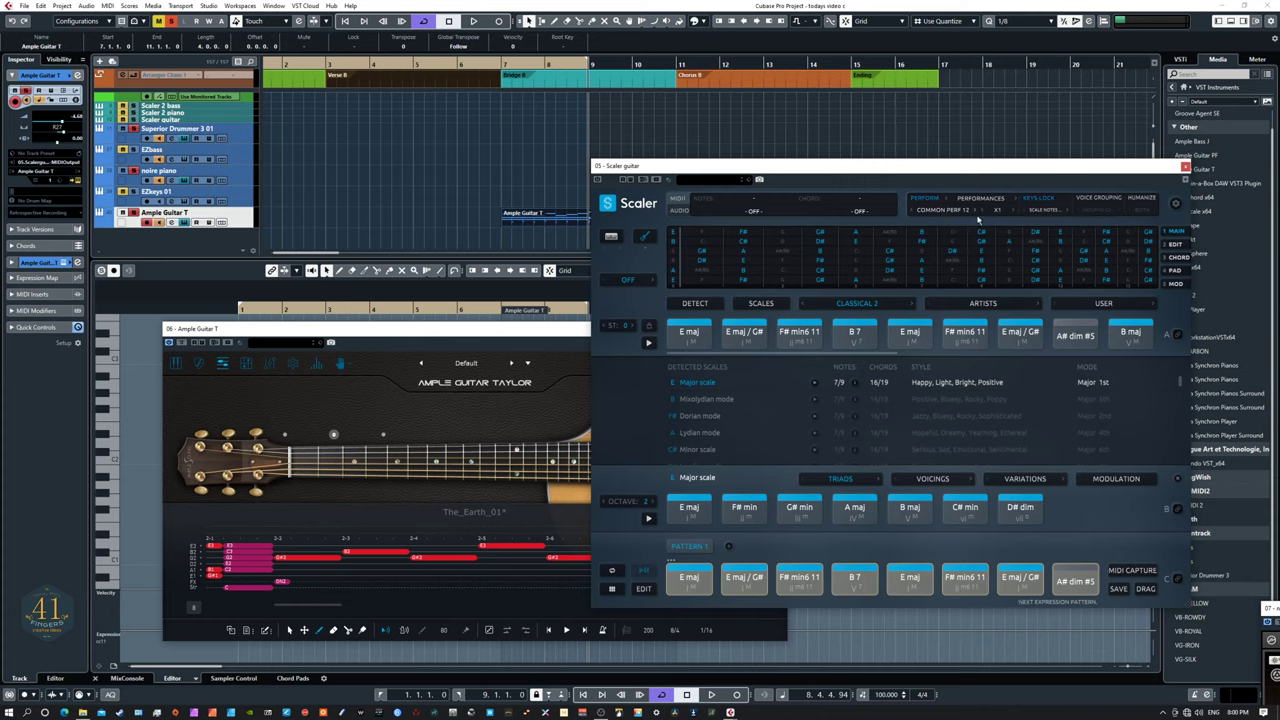
left_click(1002, 214)
left_click(981, 211)
left_click(977, 211)
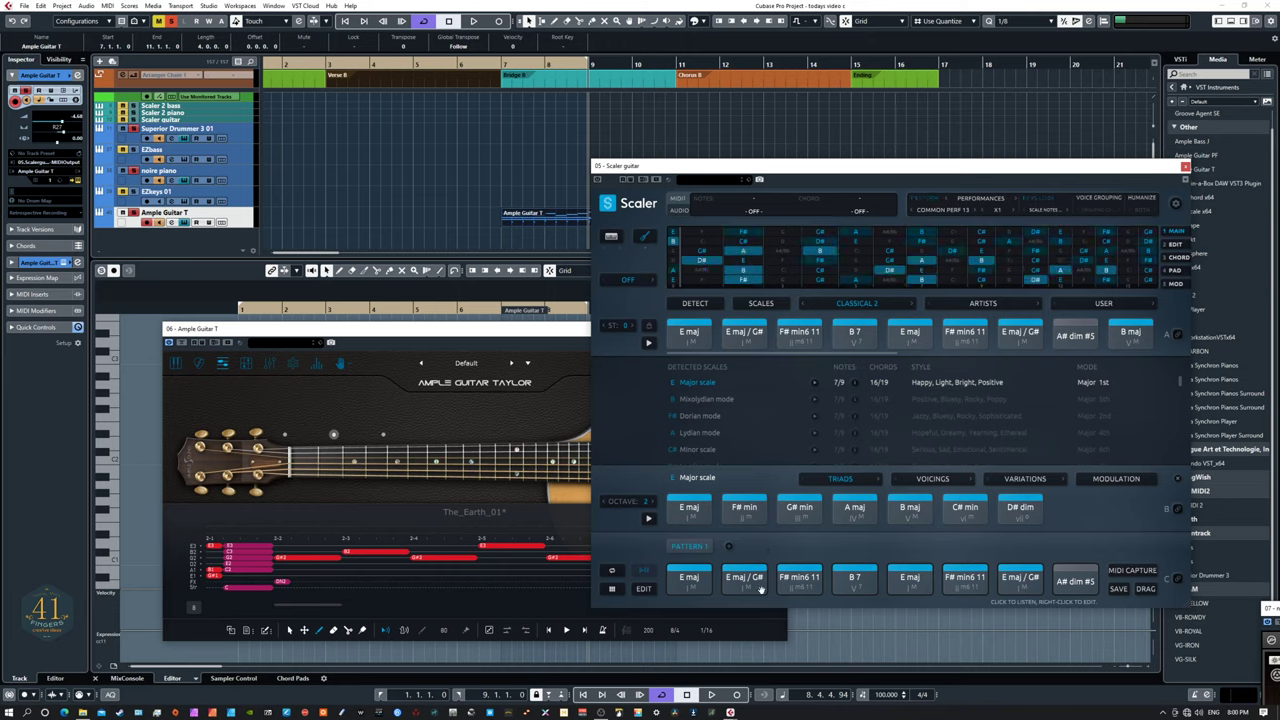
Show Scaler's modulation page, try the Modal Interchange preset and switch to the Secondary Scale preset.
left_click(1175, 284)
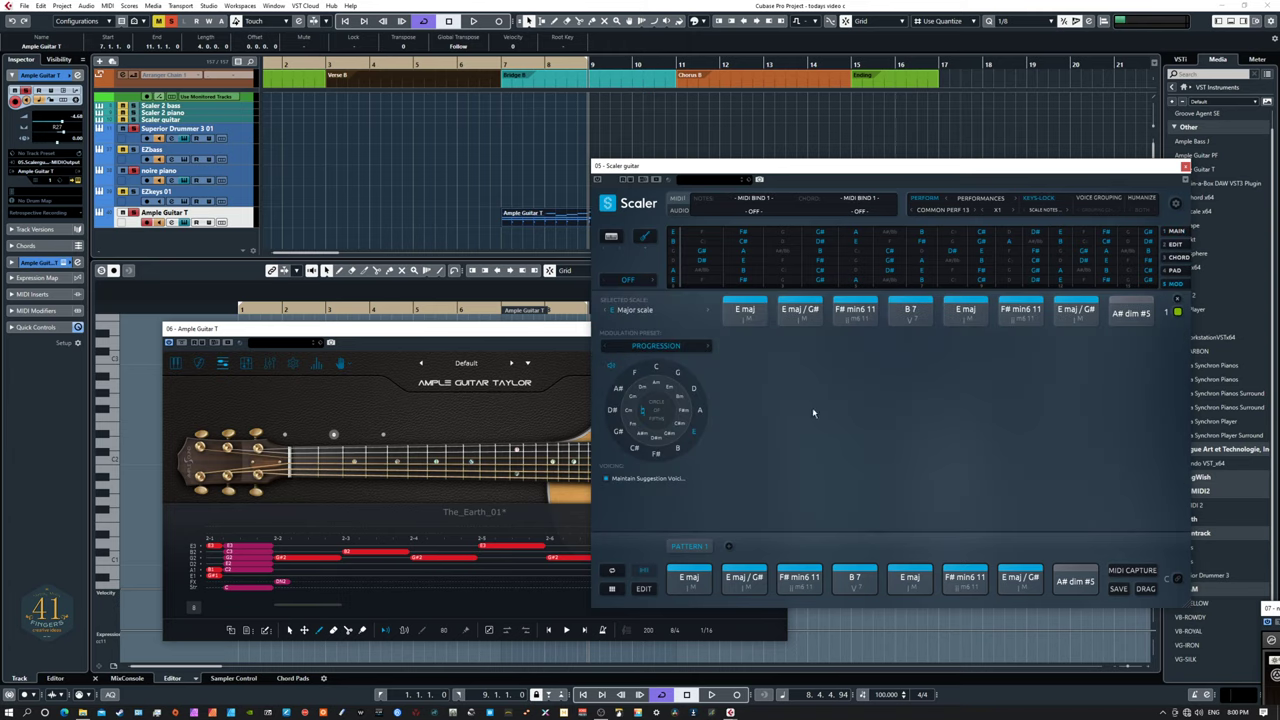
left_click(660, 347)
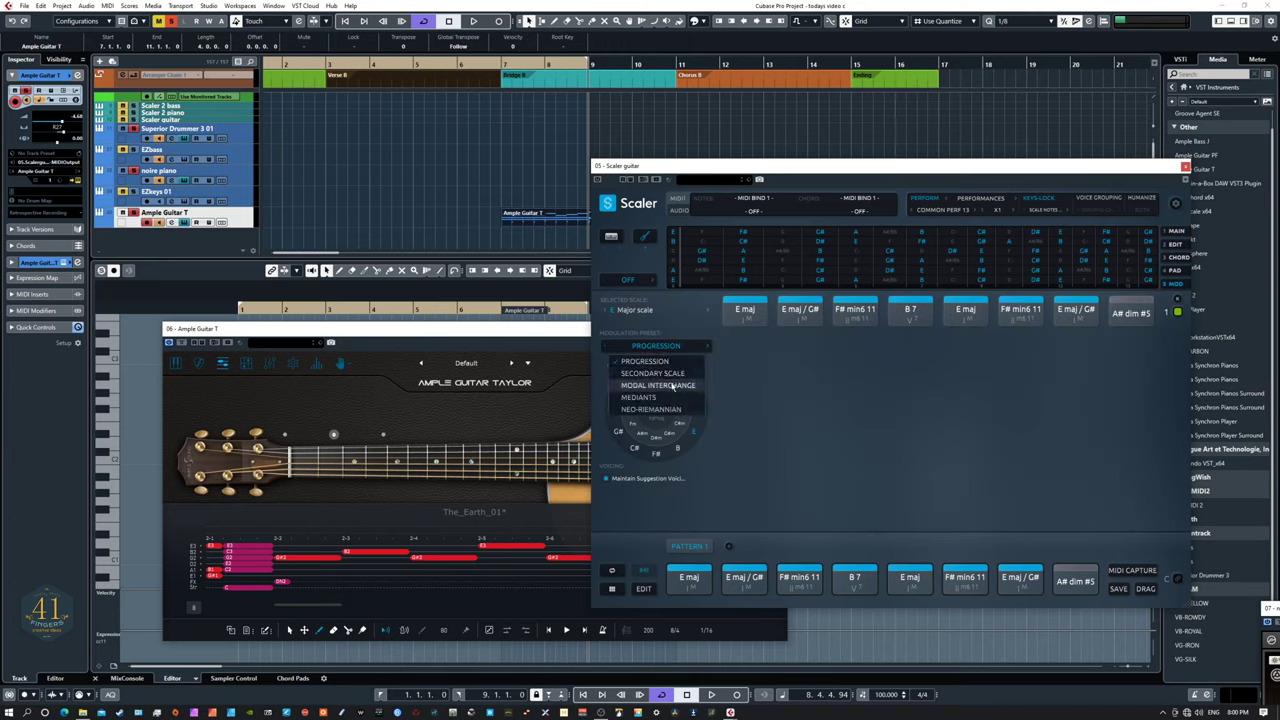
left_click(668, 390)
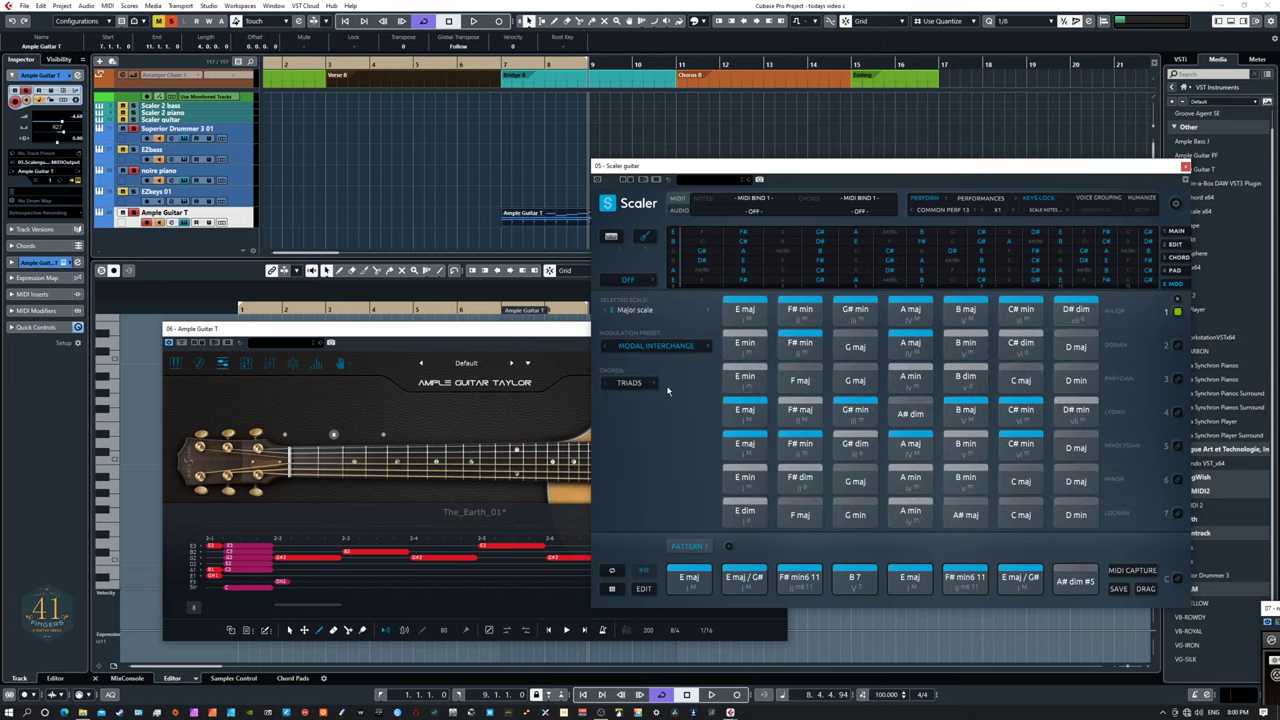
left_click(648, 347)
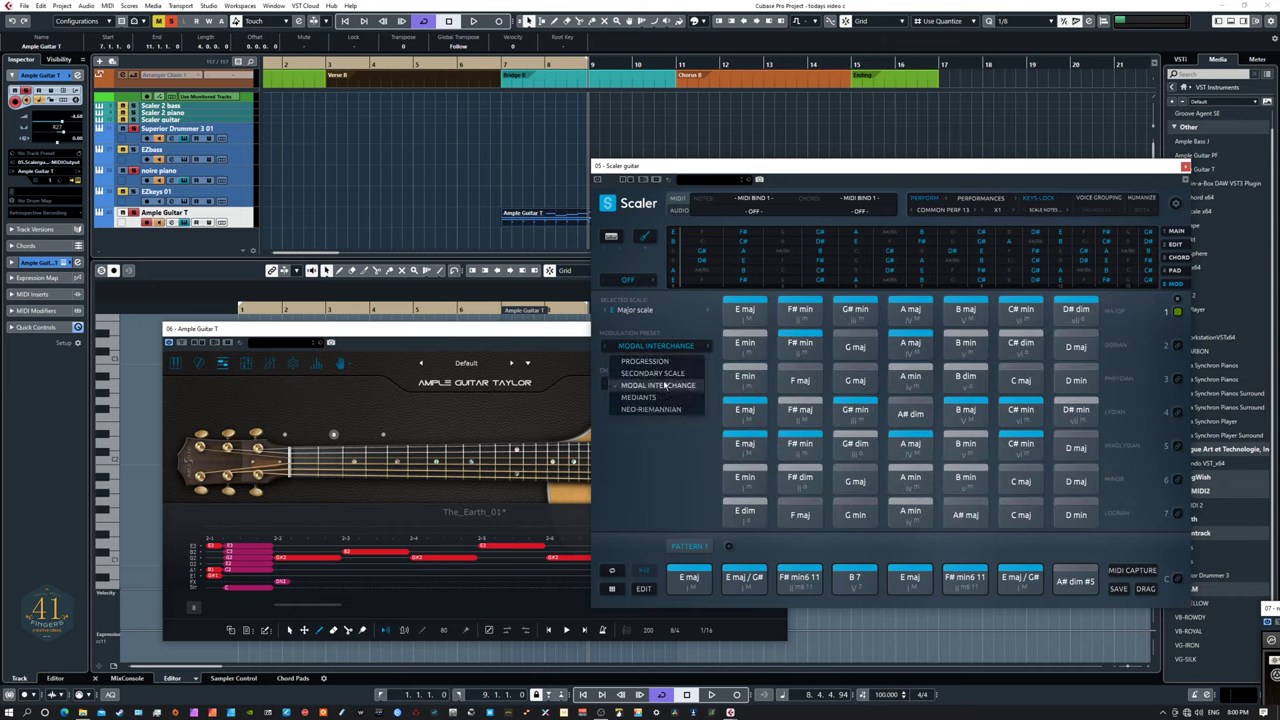
left_click(652, 373)
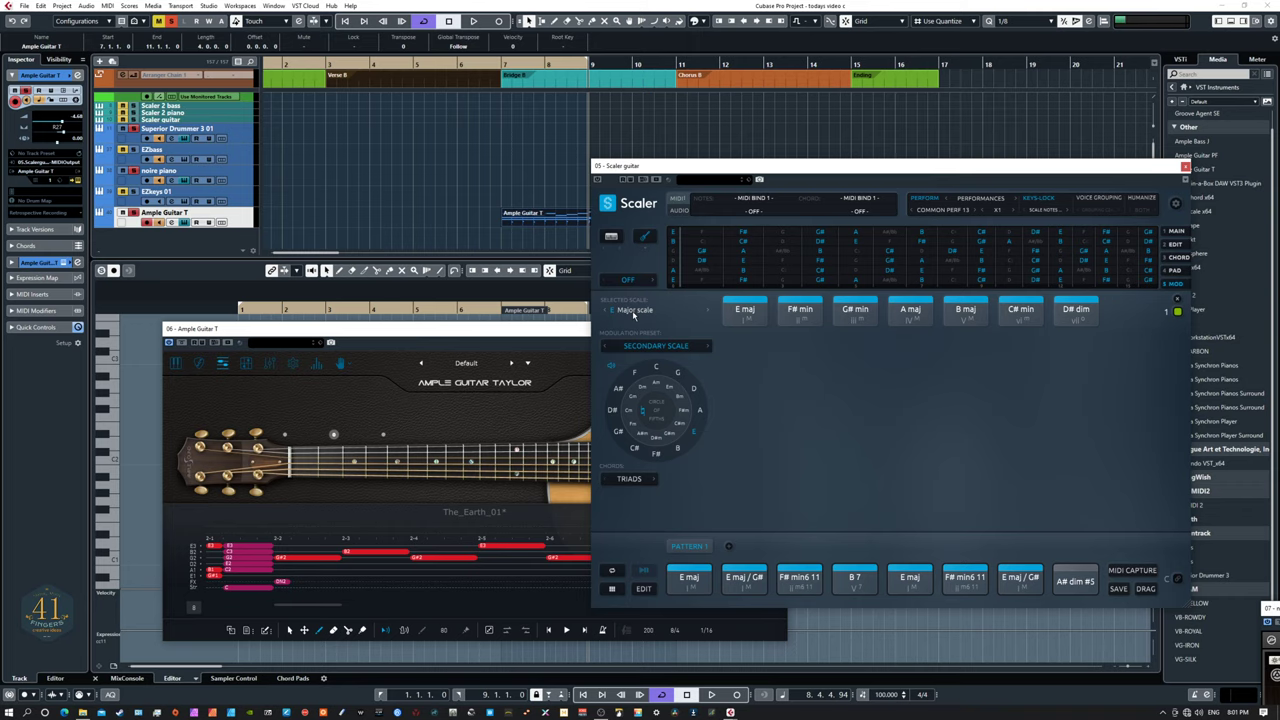
Set D minor as the destination scale for the modulation from E major.
left_click(693, 388)
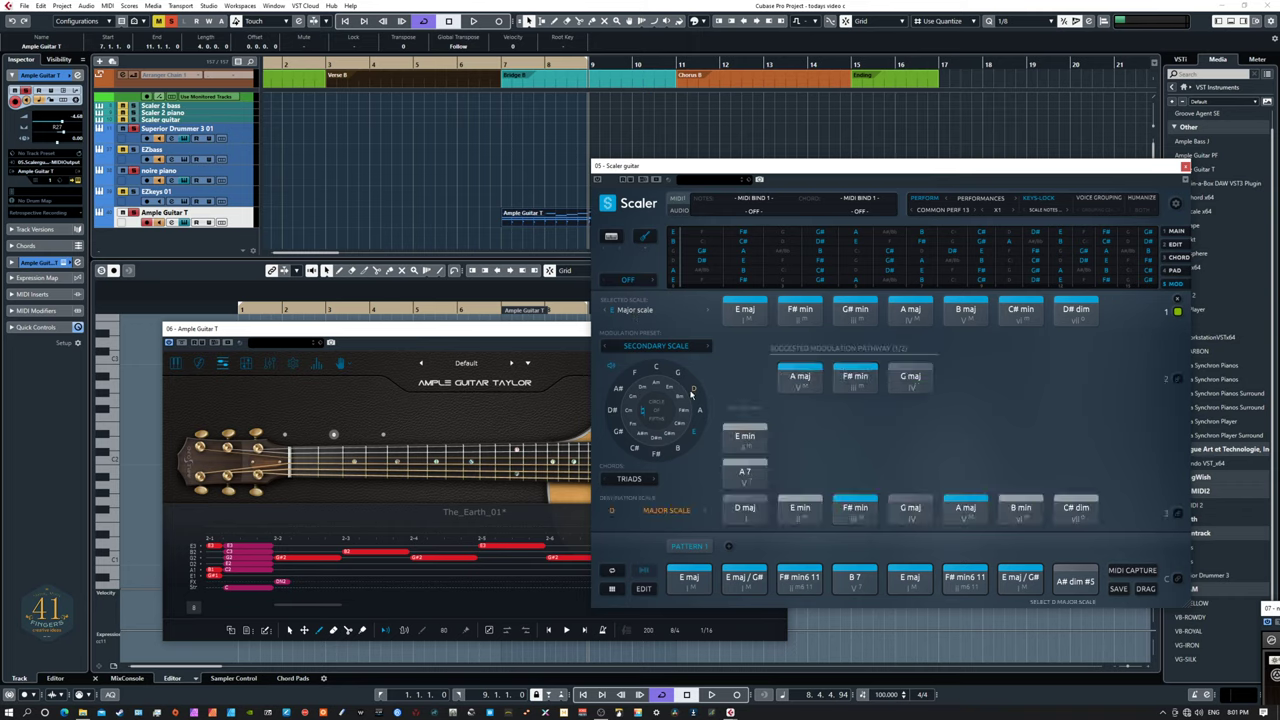
left_click(666, 511)
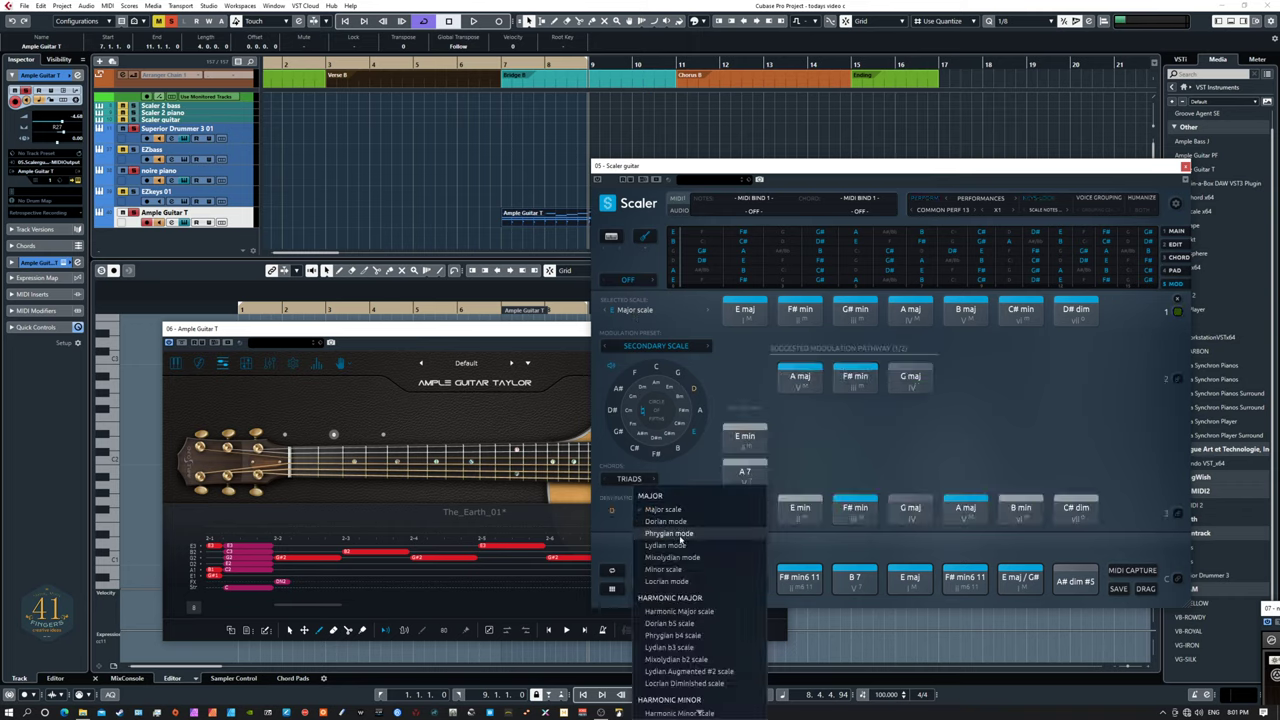
left_click(678, 569)
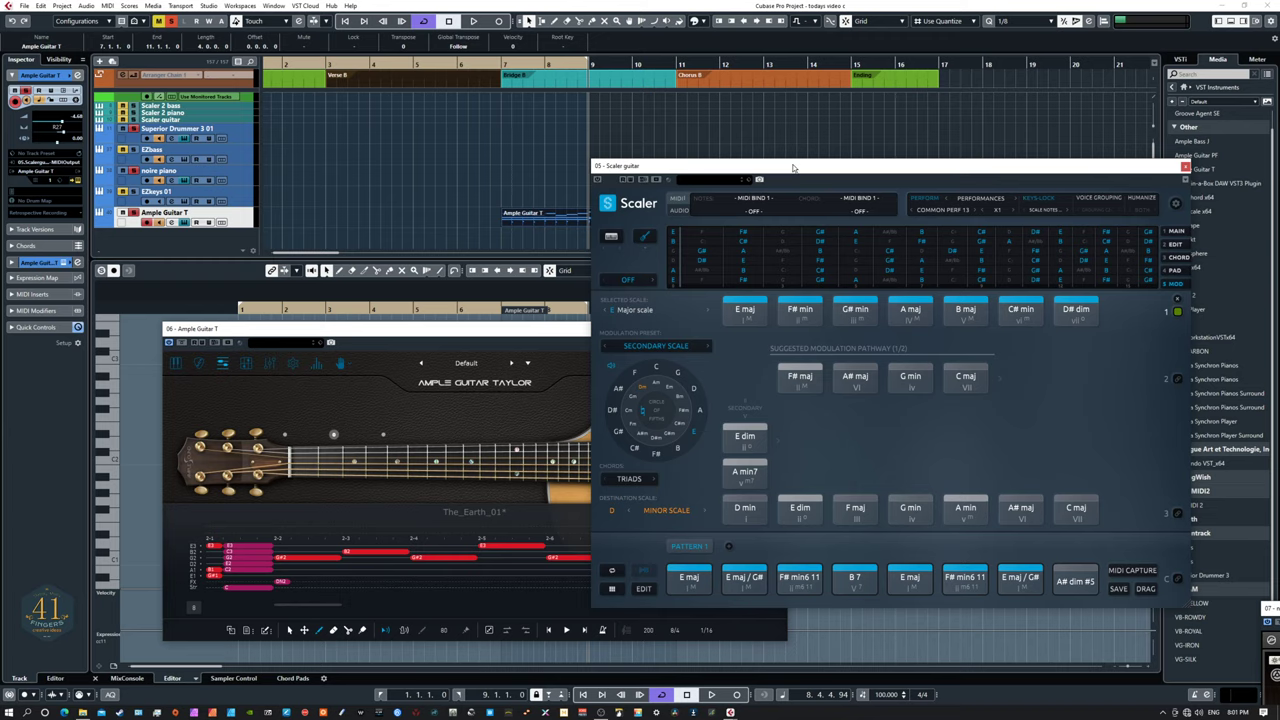
Go through the EZbass, noire piano and EZkeys 01 tracks in turn, ending with the Ample Guitar T track selected.
left_click_drag(793, 168, 700, 163)
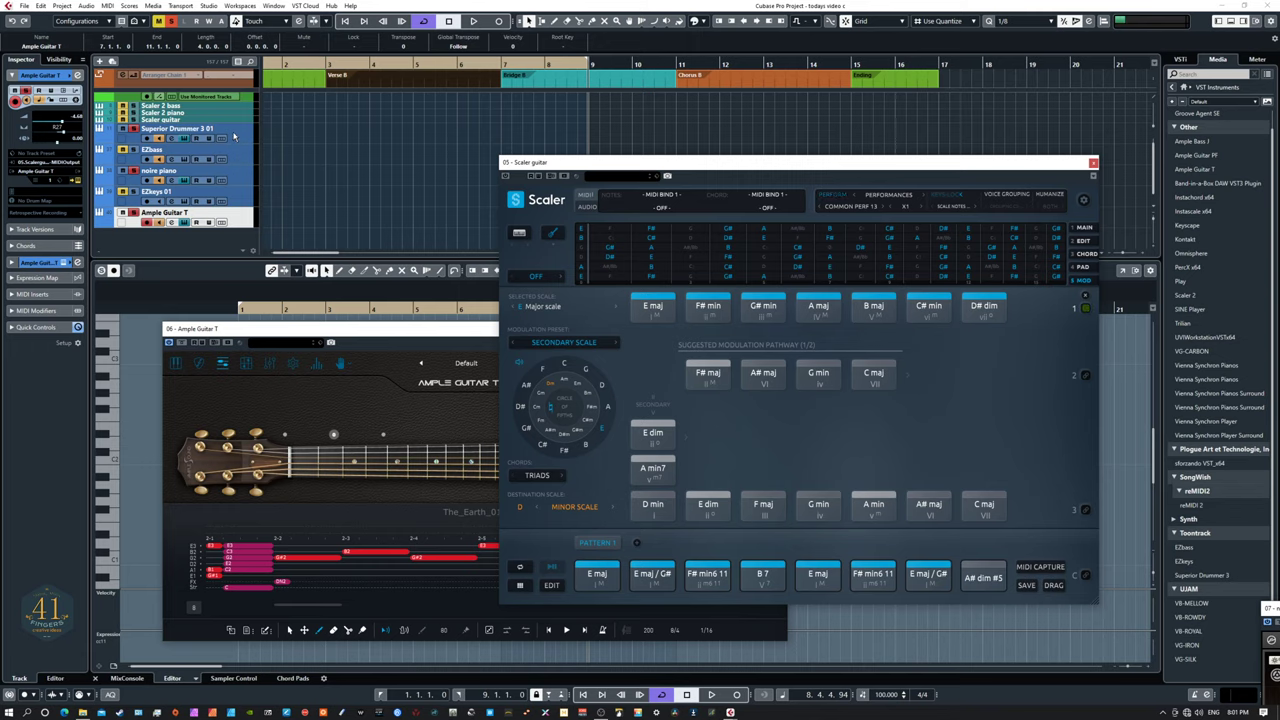
left_click(236, 157)
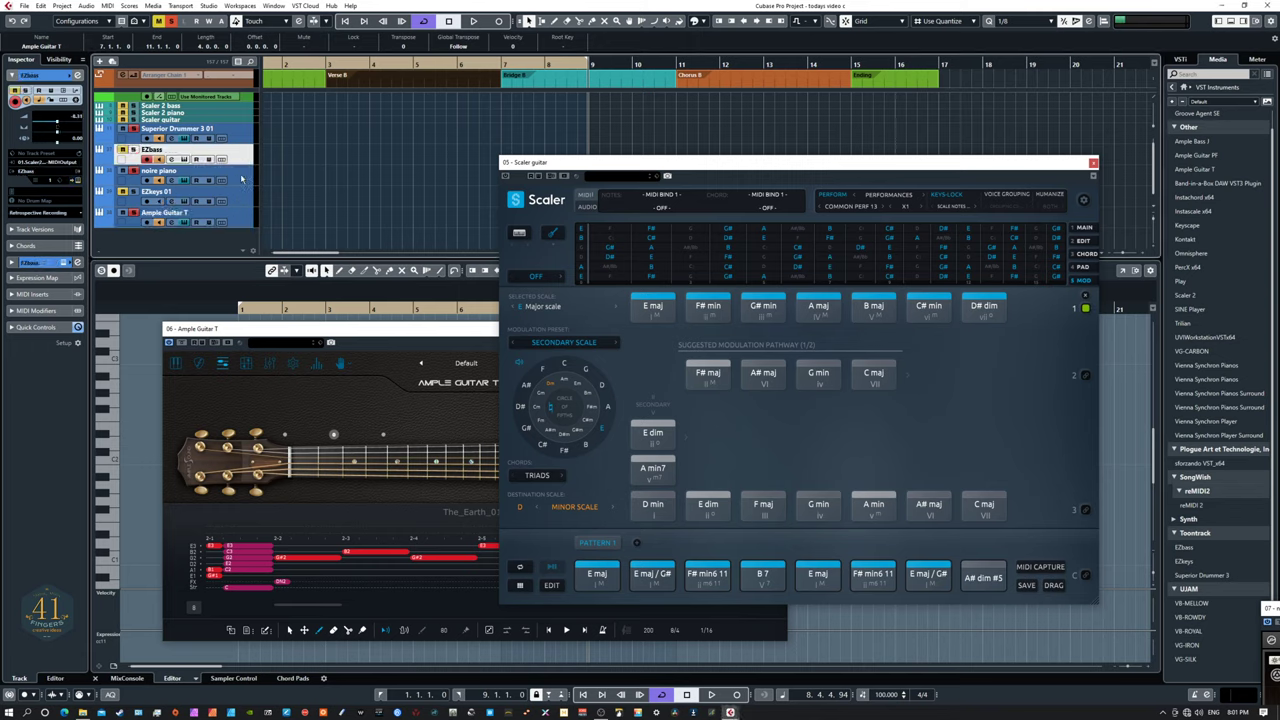
left_click(243, 180)
left_click(237, 201)
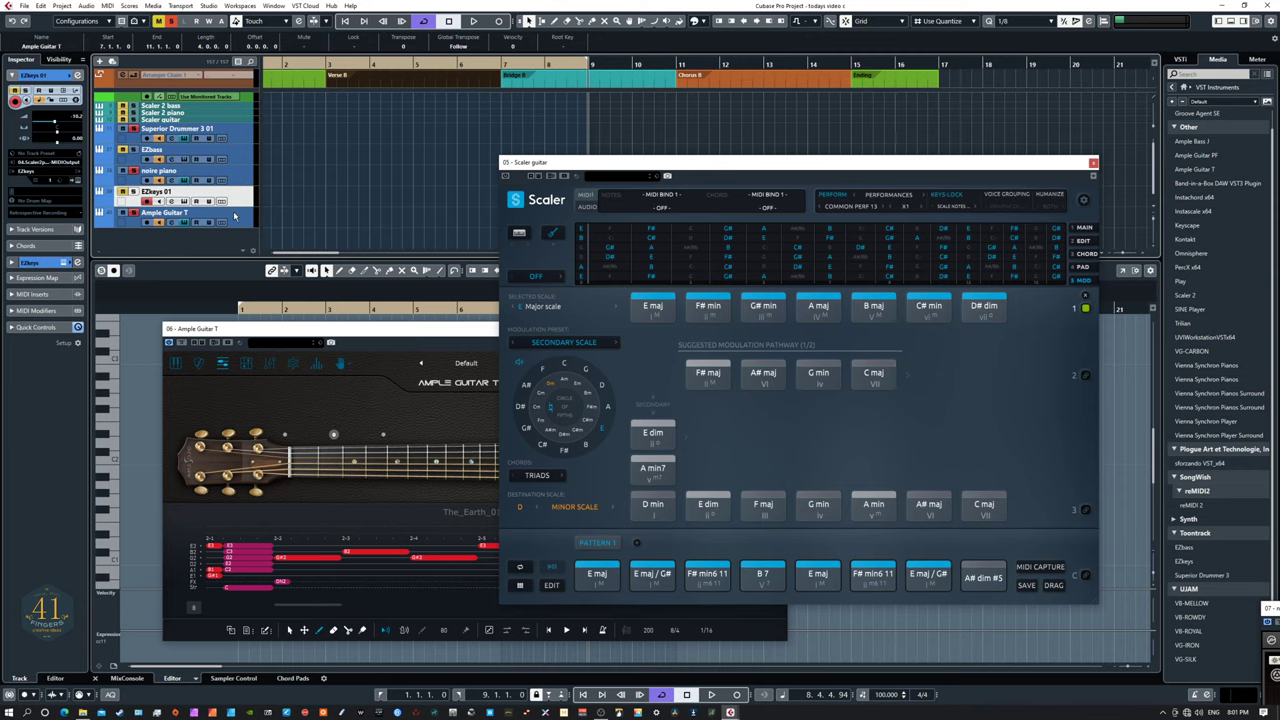
left_click(234, 215)
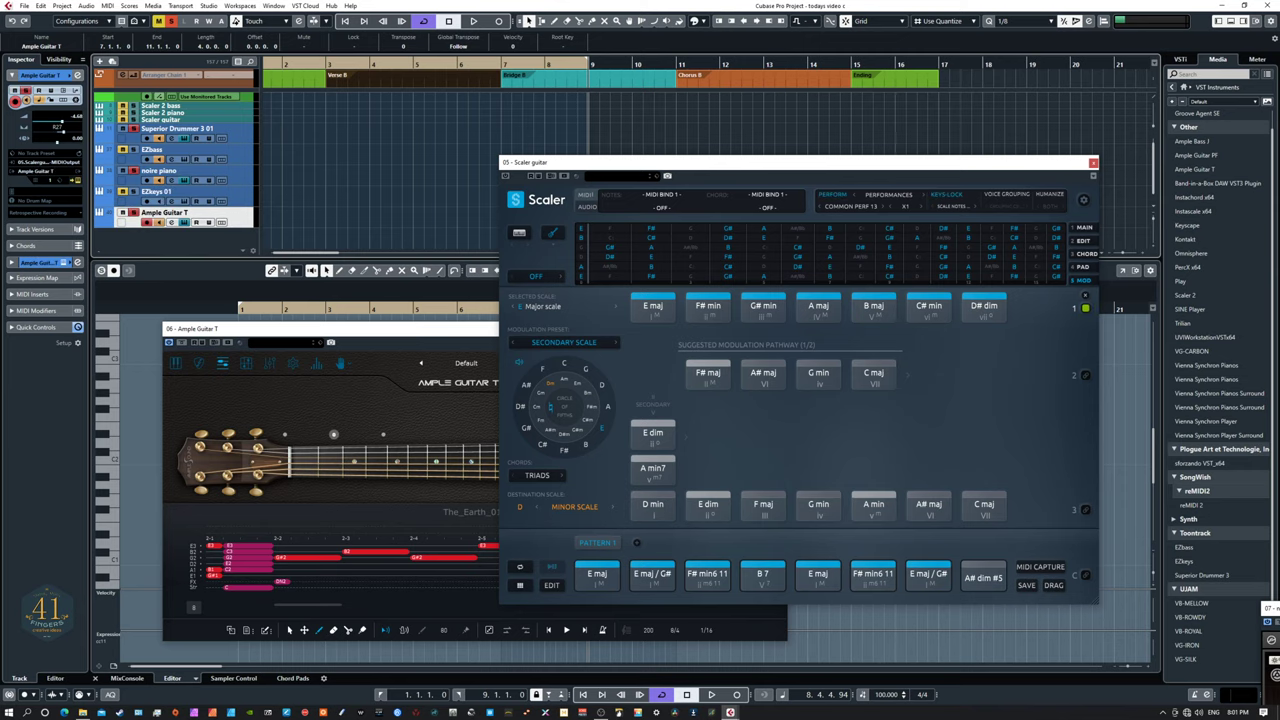
Bring the Scaler 2 piano window into view and move the Ample Guitar T window away from its keyboard.
left_click_drag(534, 188, 767, 168)
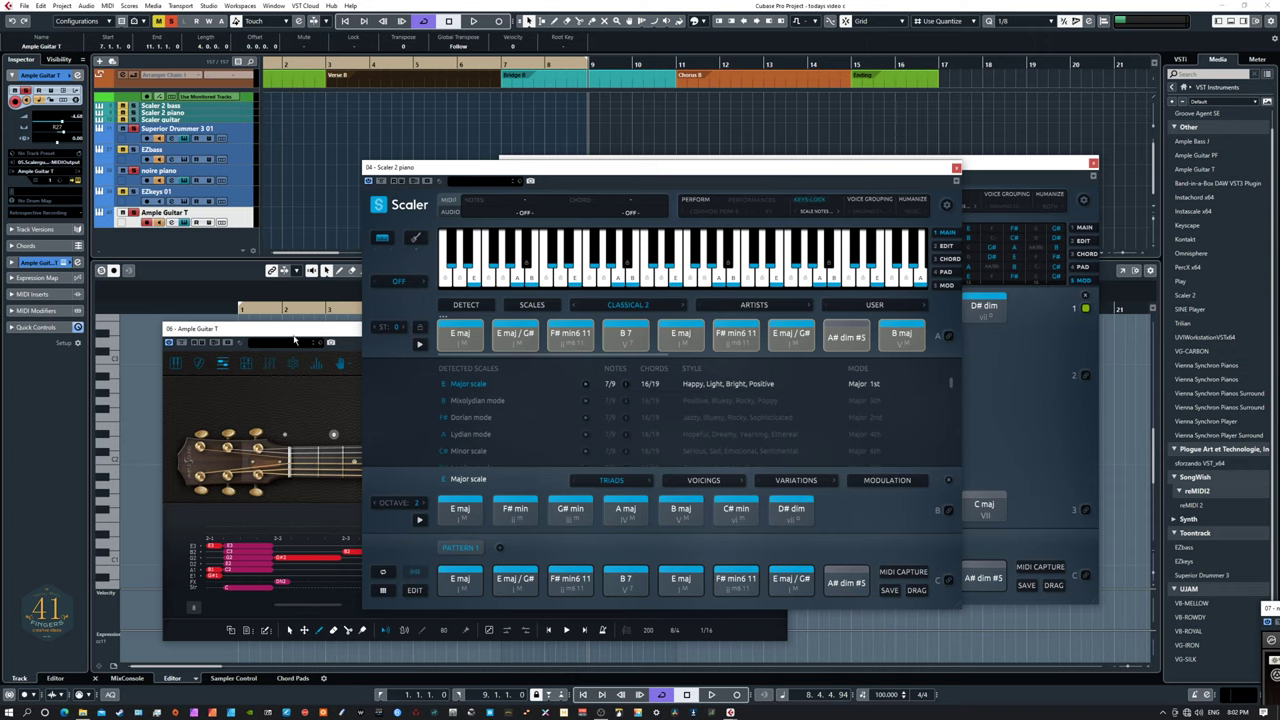
left_click_drag(293, 337, 177, 311)
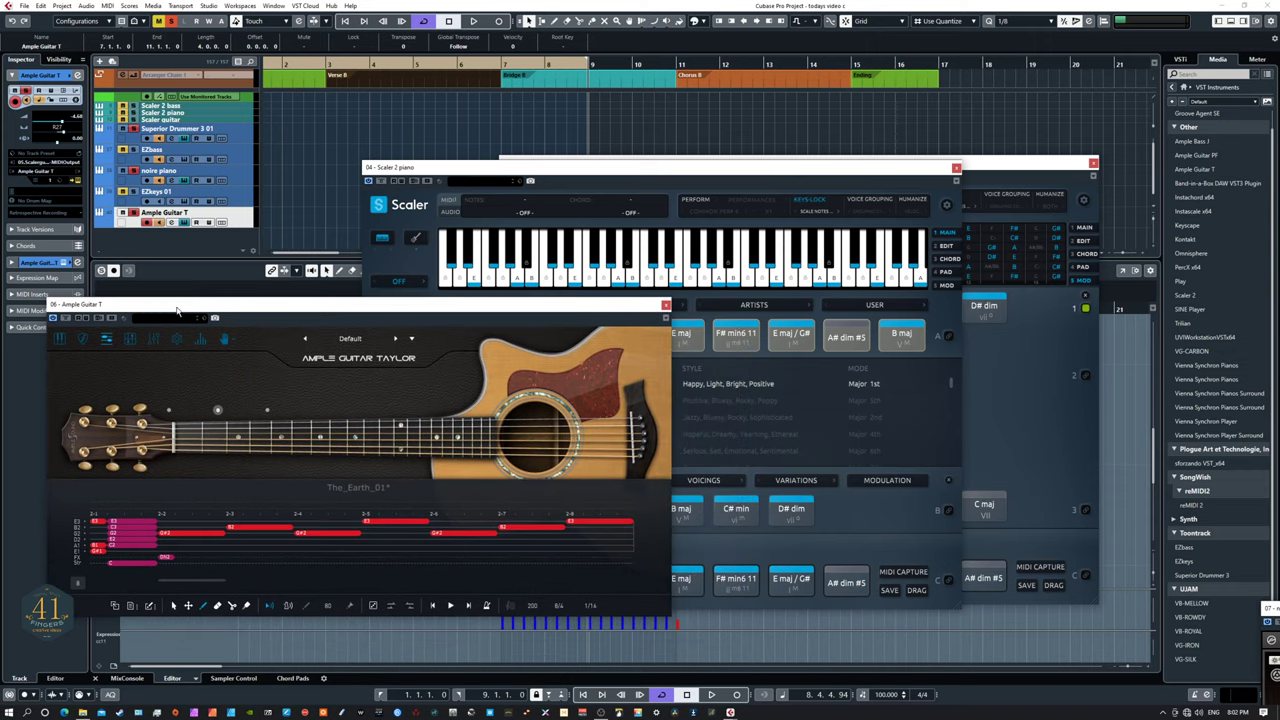